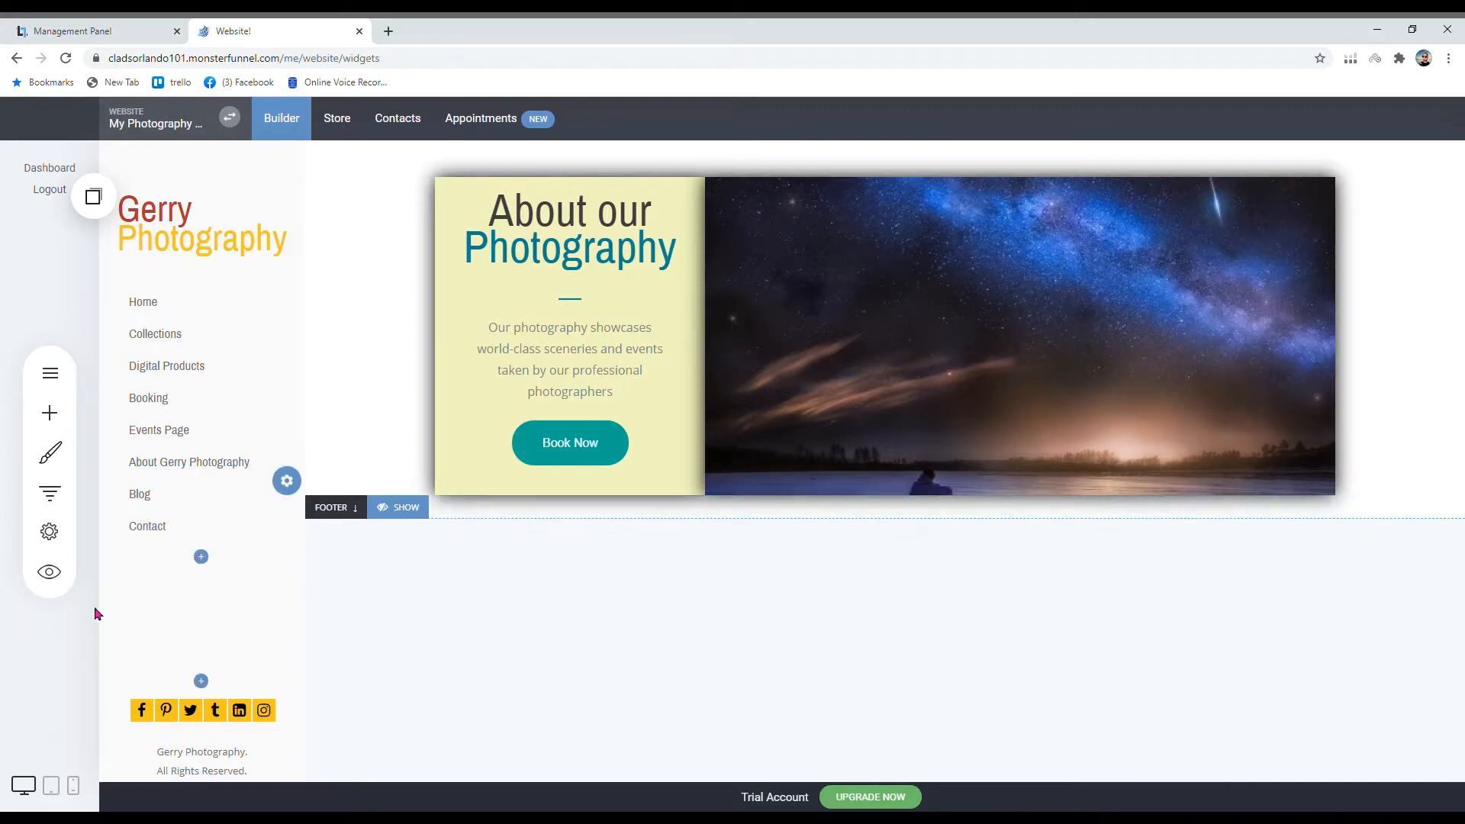
Step: Preview the About our Photography page and return to the builder
{"action": "left_click", "coordinate": [49, 572]}
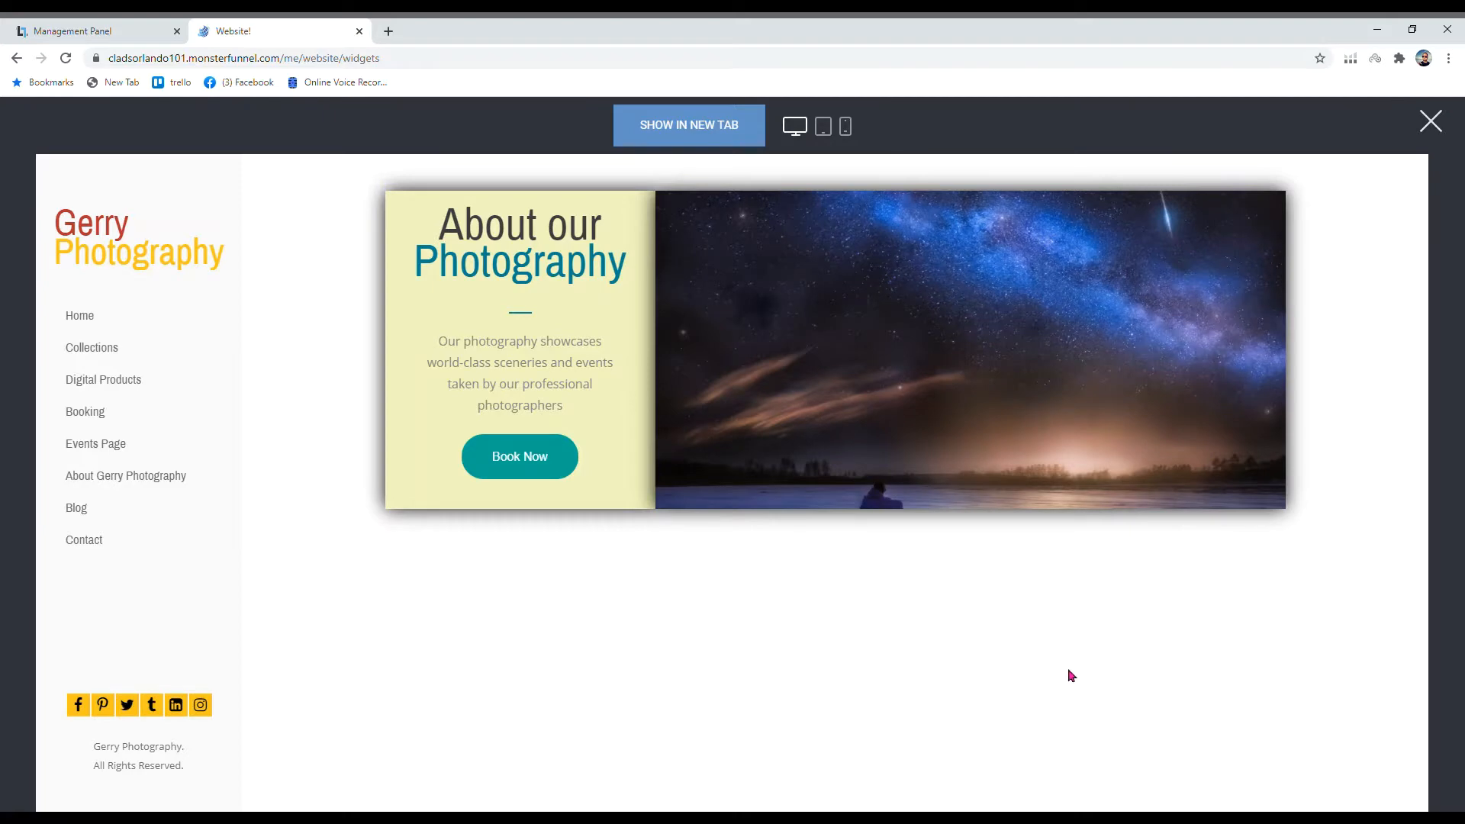
{"action": "left_click", "coordinate": [1431, 120]}
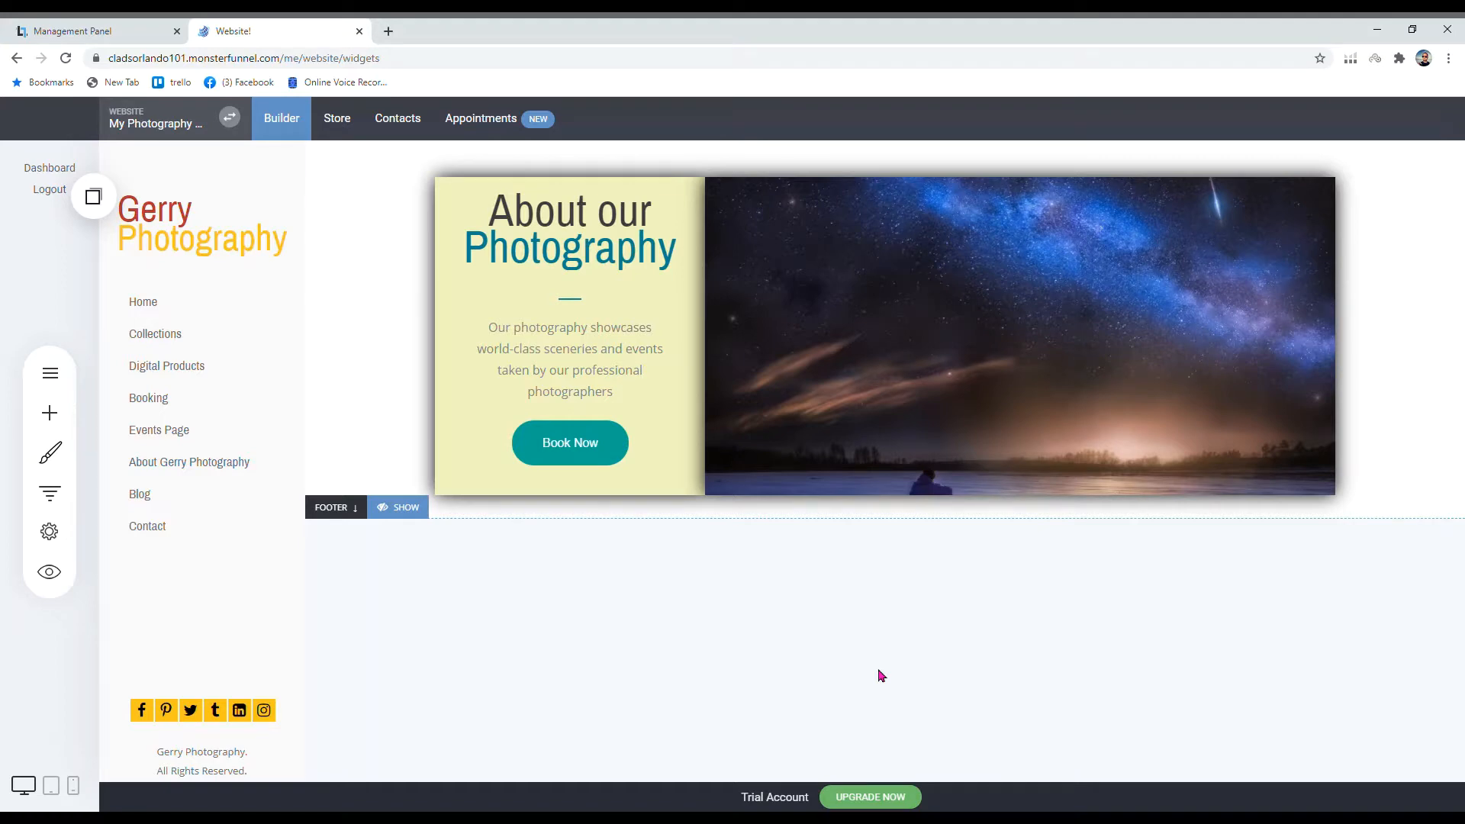
{"action": "left_click", "coordinate": [650, 818]}
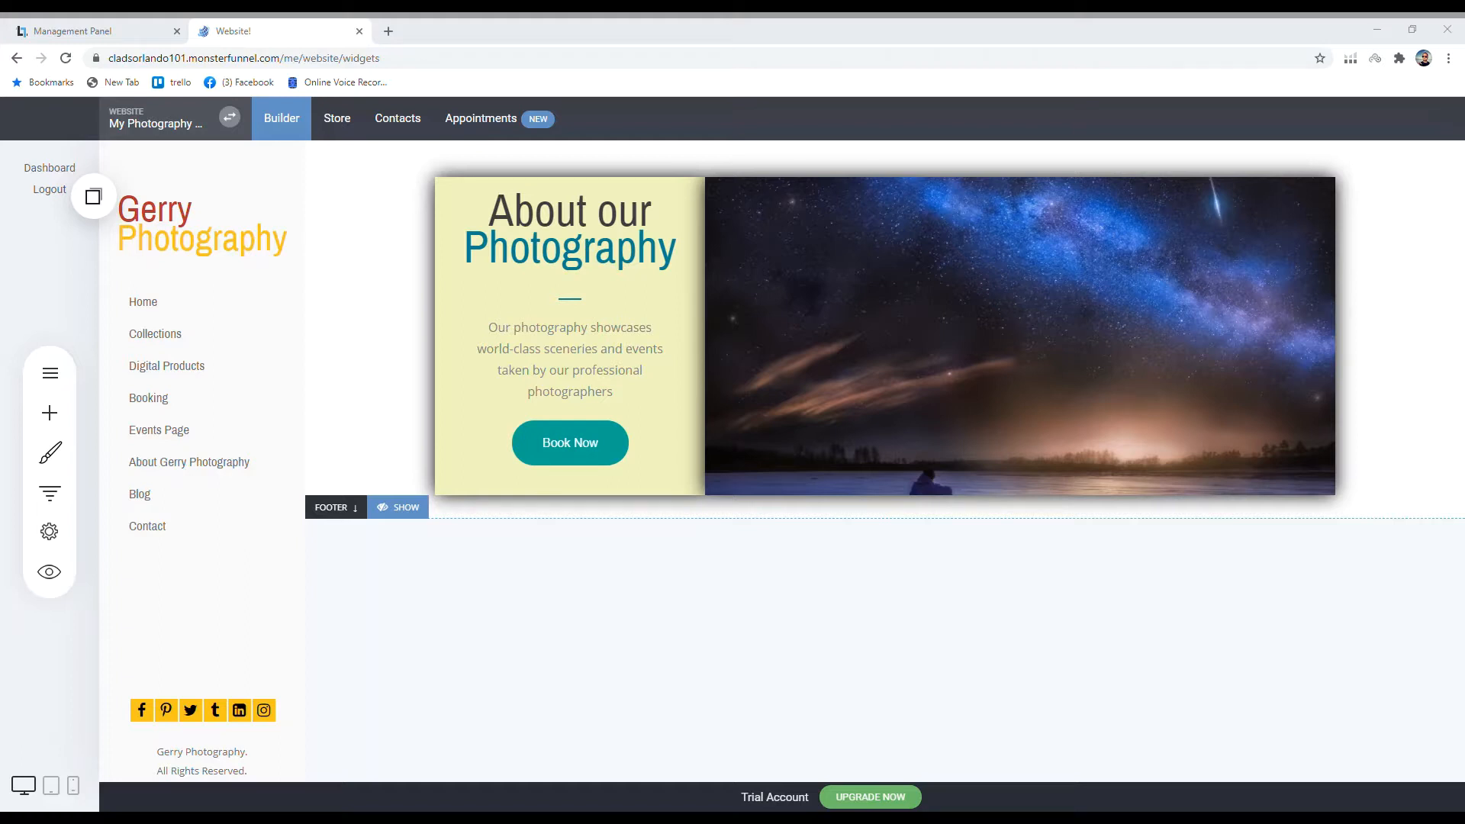
{"action": "left_click", "coordinate": [463, 688]}
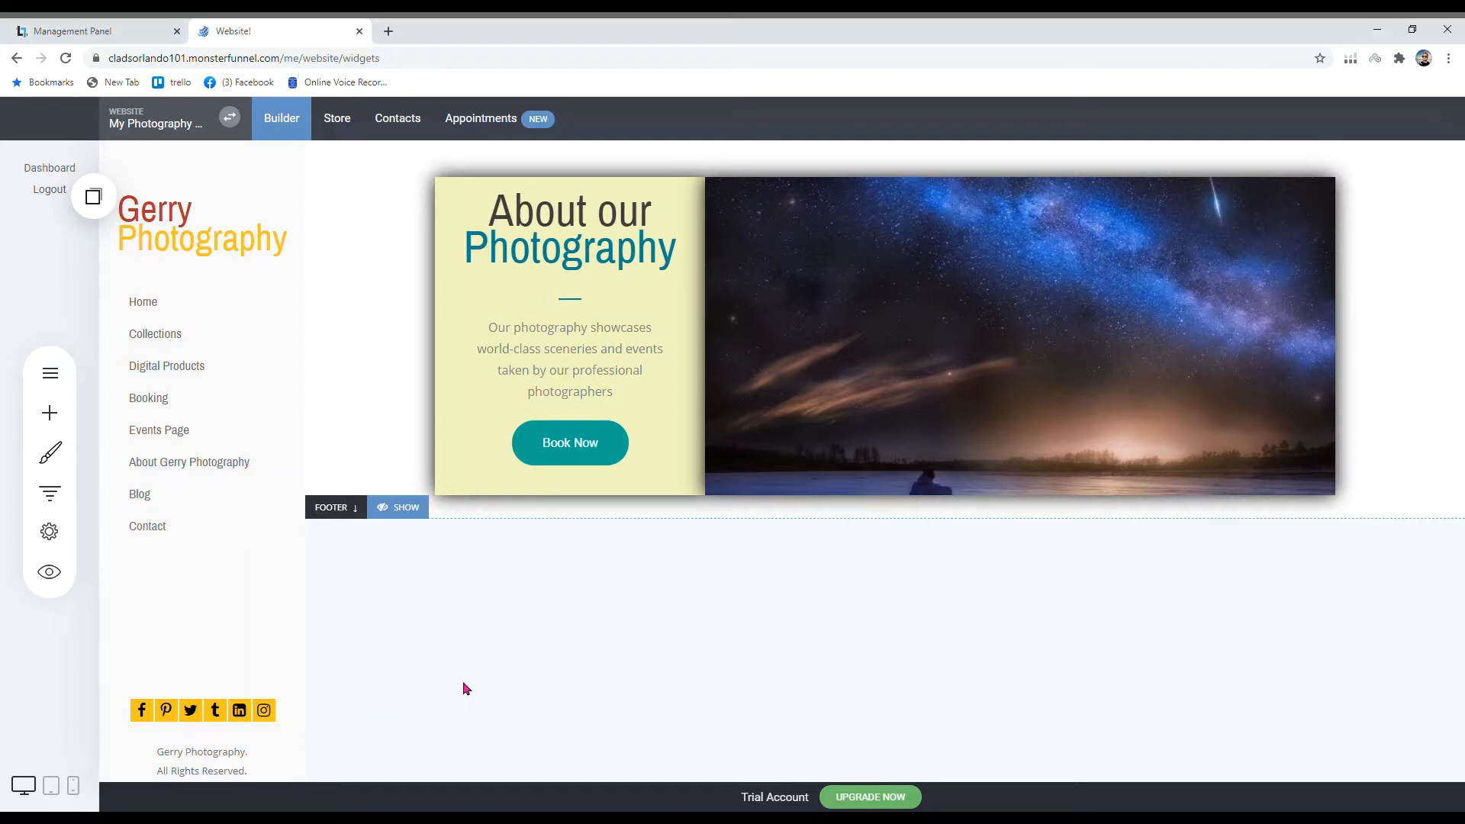
{"action": "left_click", "coordinate": [62, 418]}
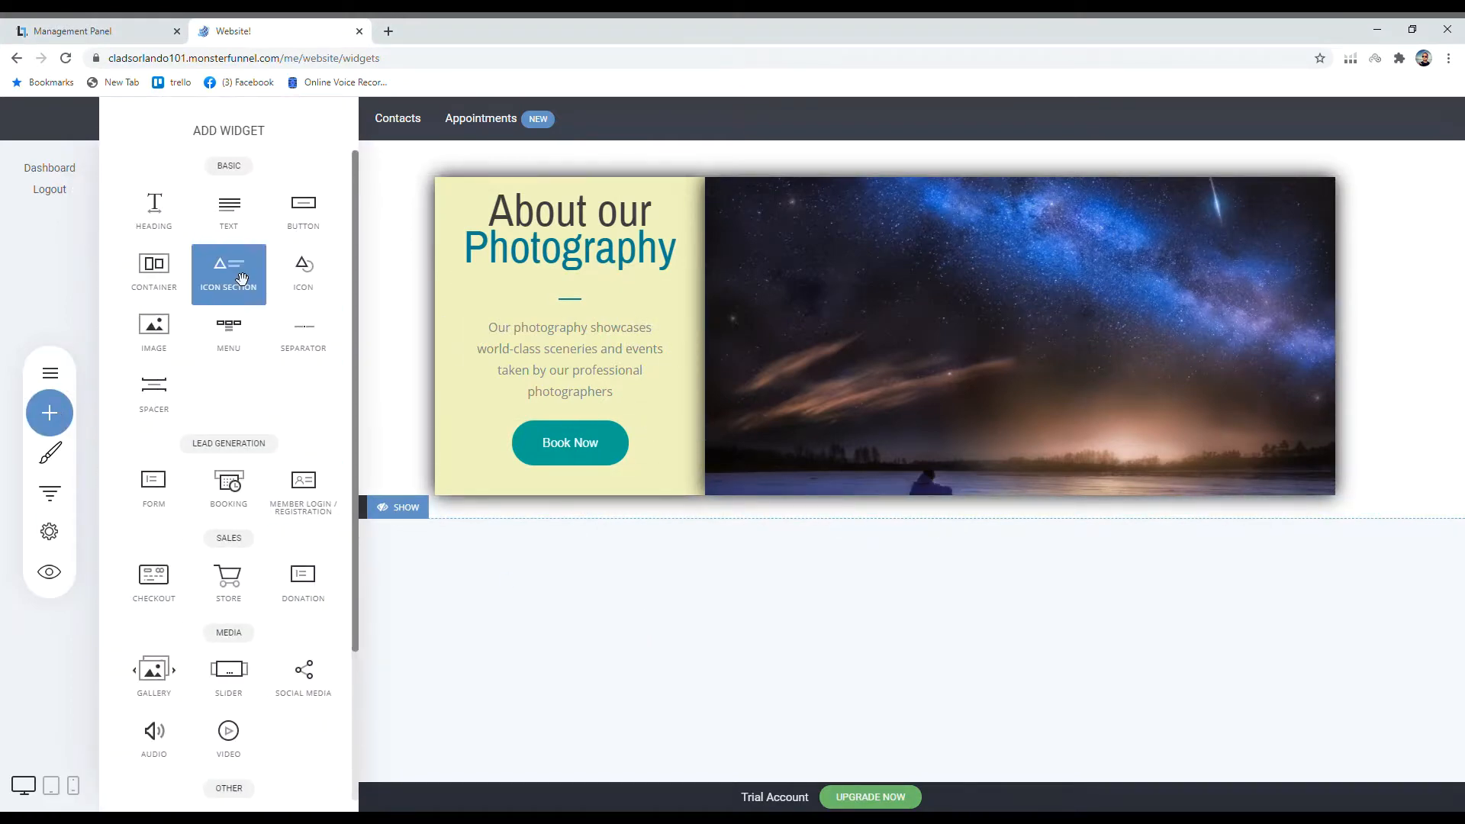
{"action": "left_click_drag", "start_coordinate": [229, 267], "coordinate": [47, 374]}
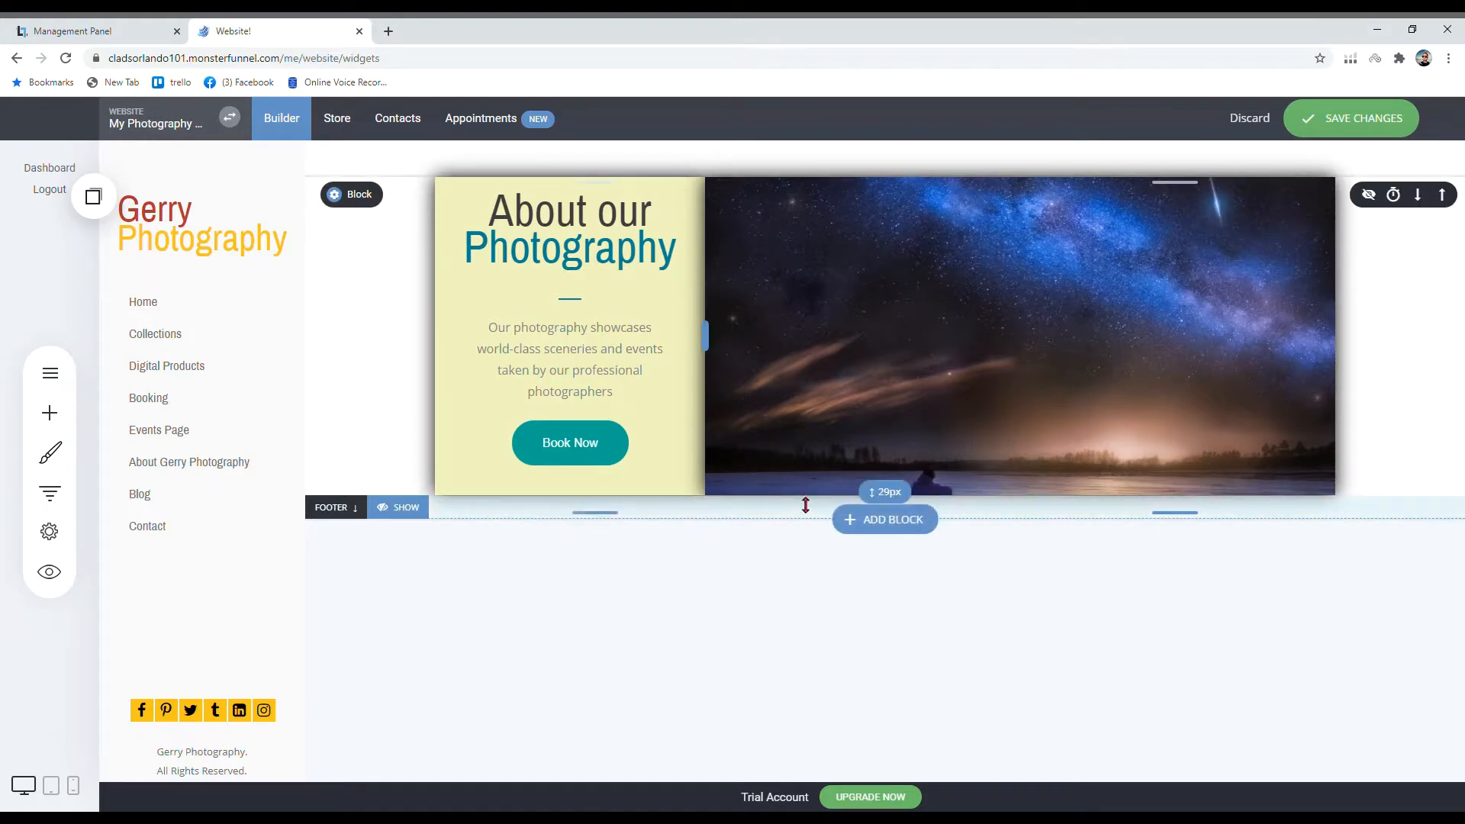
{"action": "left_click", "coordinate": [49, 413]}
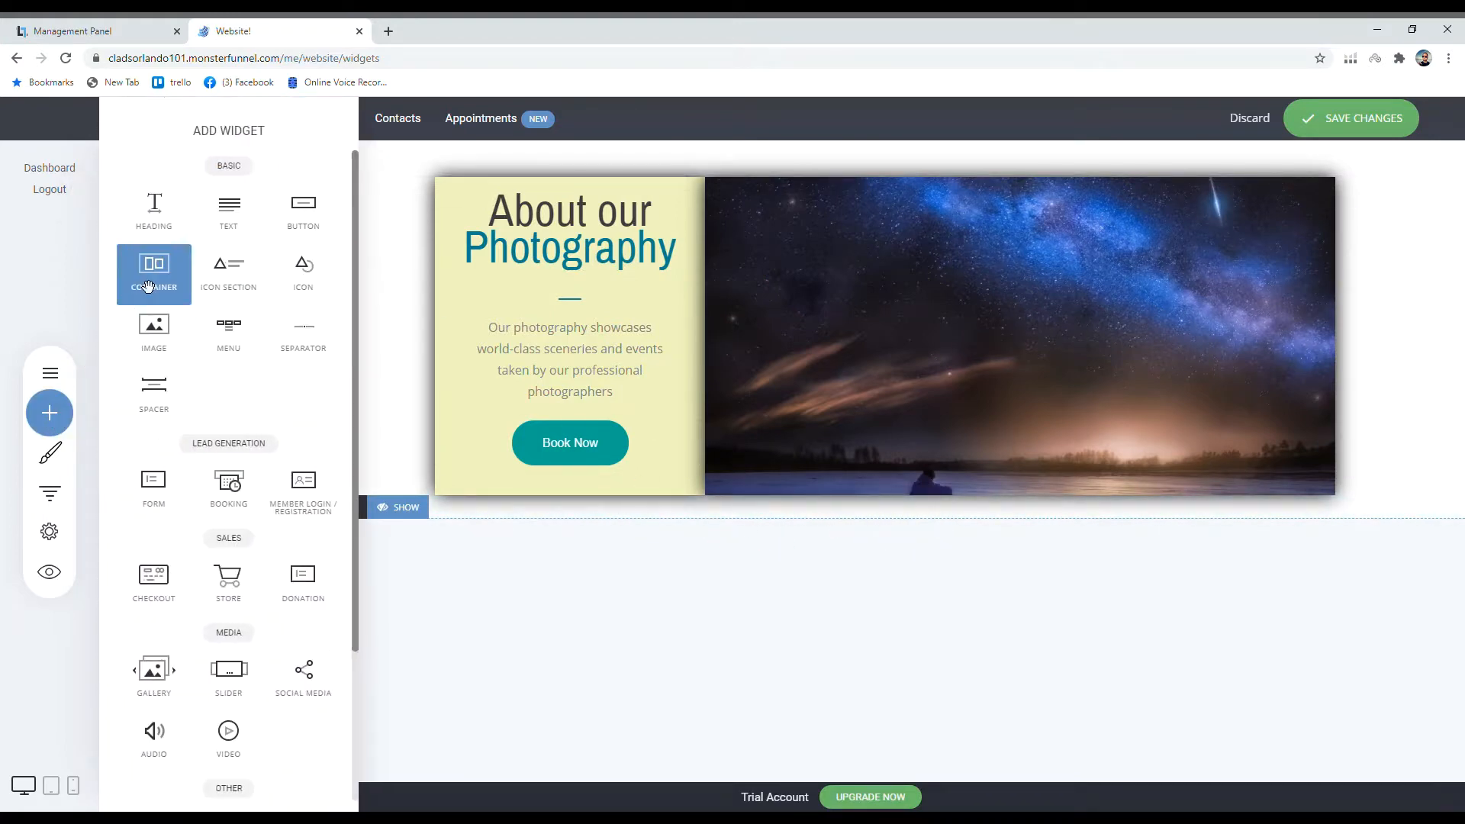
{"action": "left_click_drag", "start_coordinate": [150, 287], "coordinate": [110, 367]}
Step: Add a container block below the About our Photography section and split it into three columns
{"action": "left_click", "coordinate": [58, 422]}
{"action": "left_click_drag", "start_coordinate": [169, 288], "coordinate": [846, 507]}
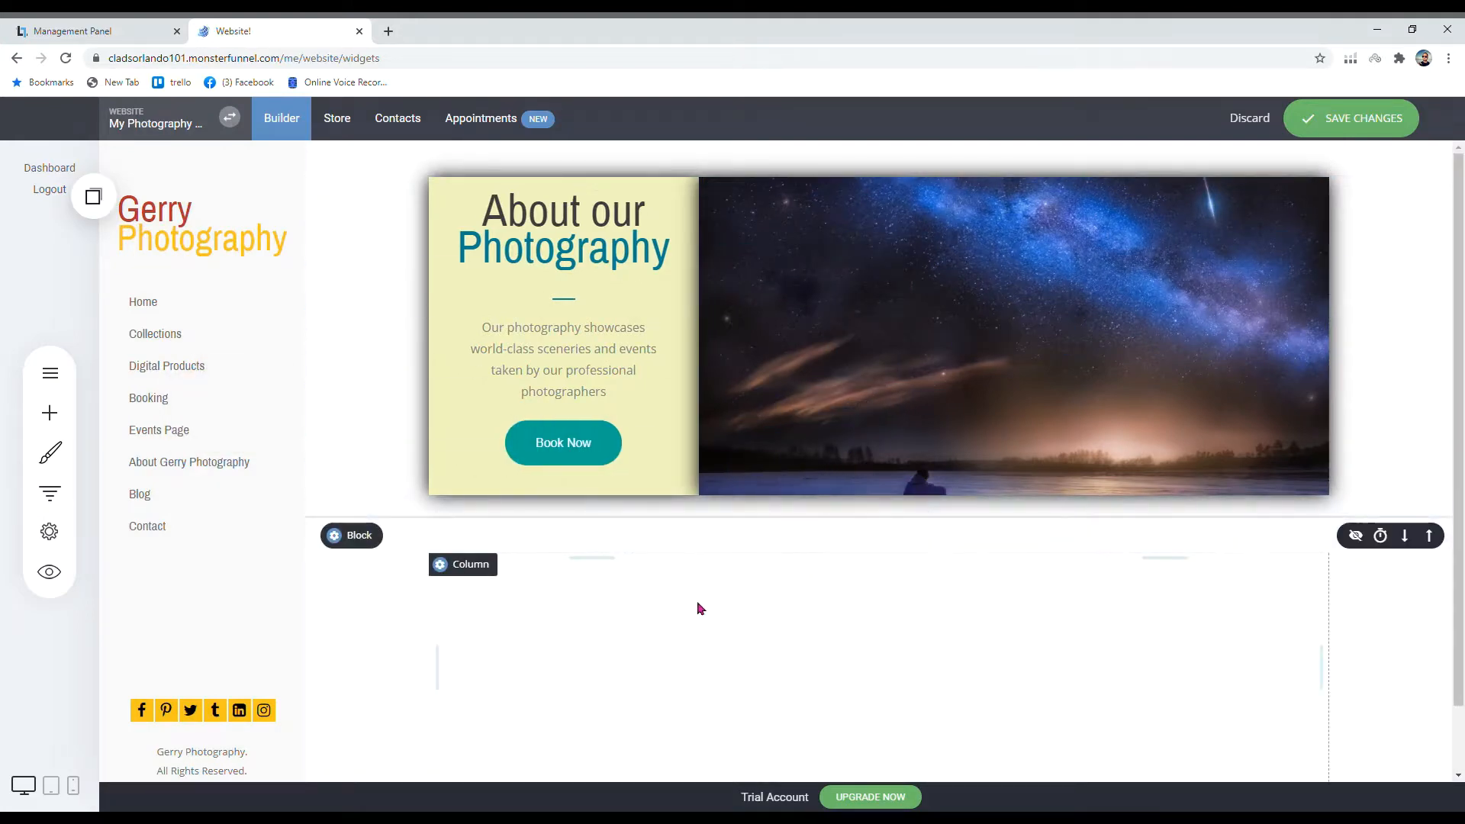
{"action": "scroll", "coordinate": [697, 608], "scroll_direction": "down", "scroll_amount": 1}
{"action": "scroll", "coordinate": [579, 405], "scroll_direction": "up", "scroll_amount": 1}
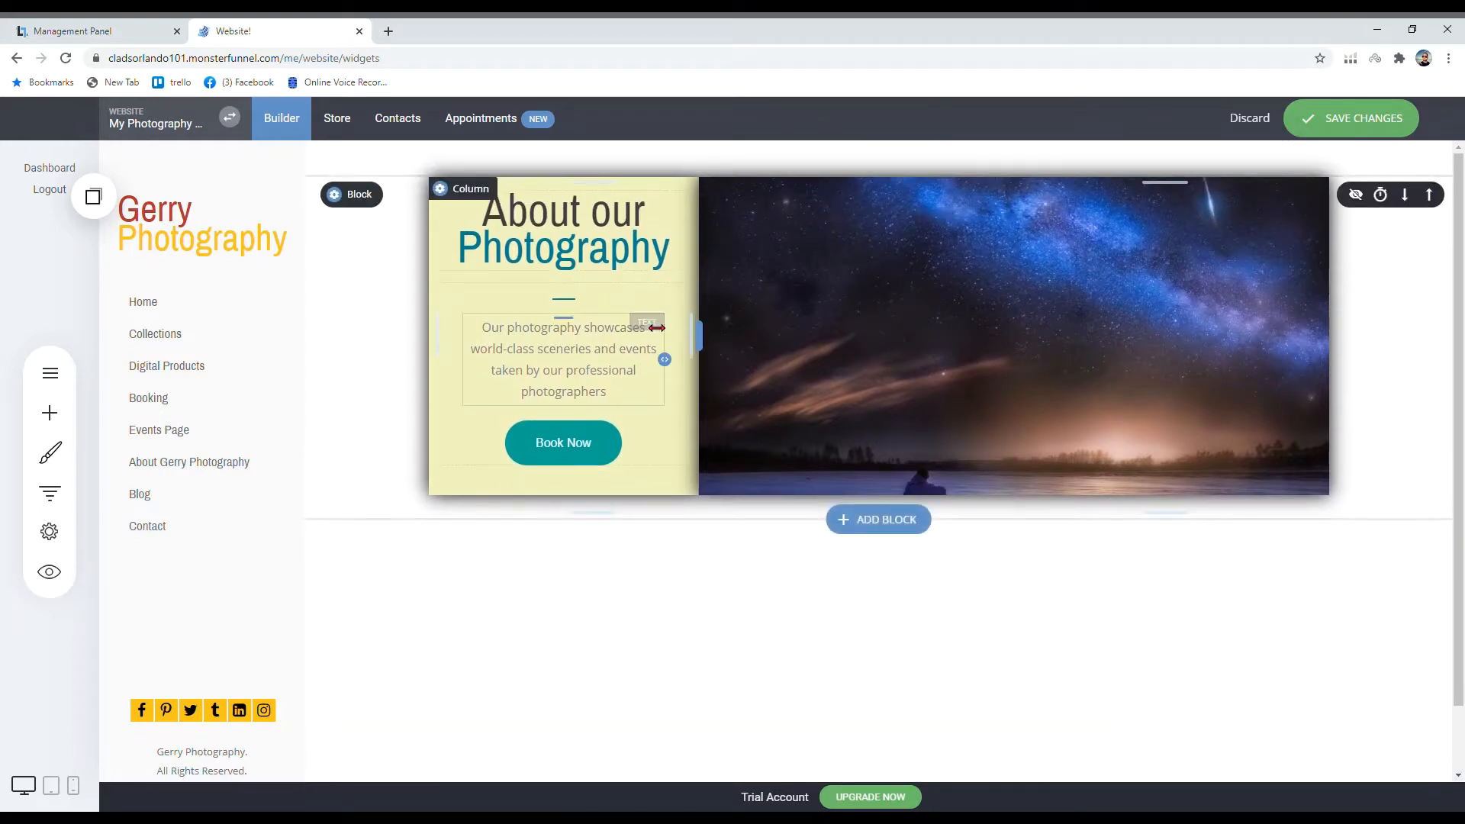
{"action": "scroll", "coordinate": [603, 538], "scroll_direction": "down", "scroll_amount": 1}
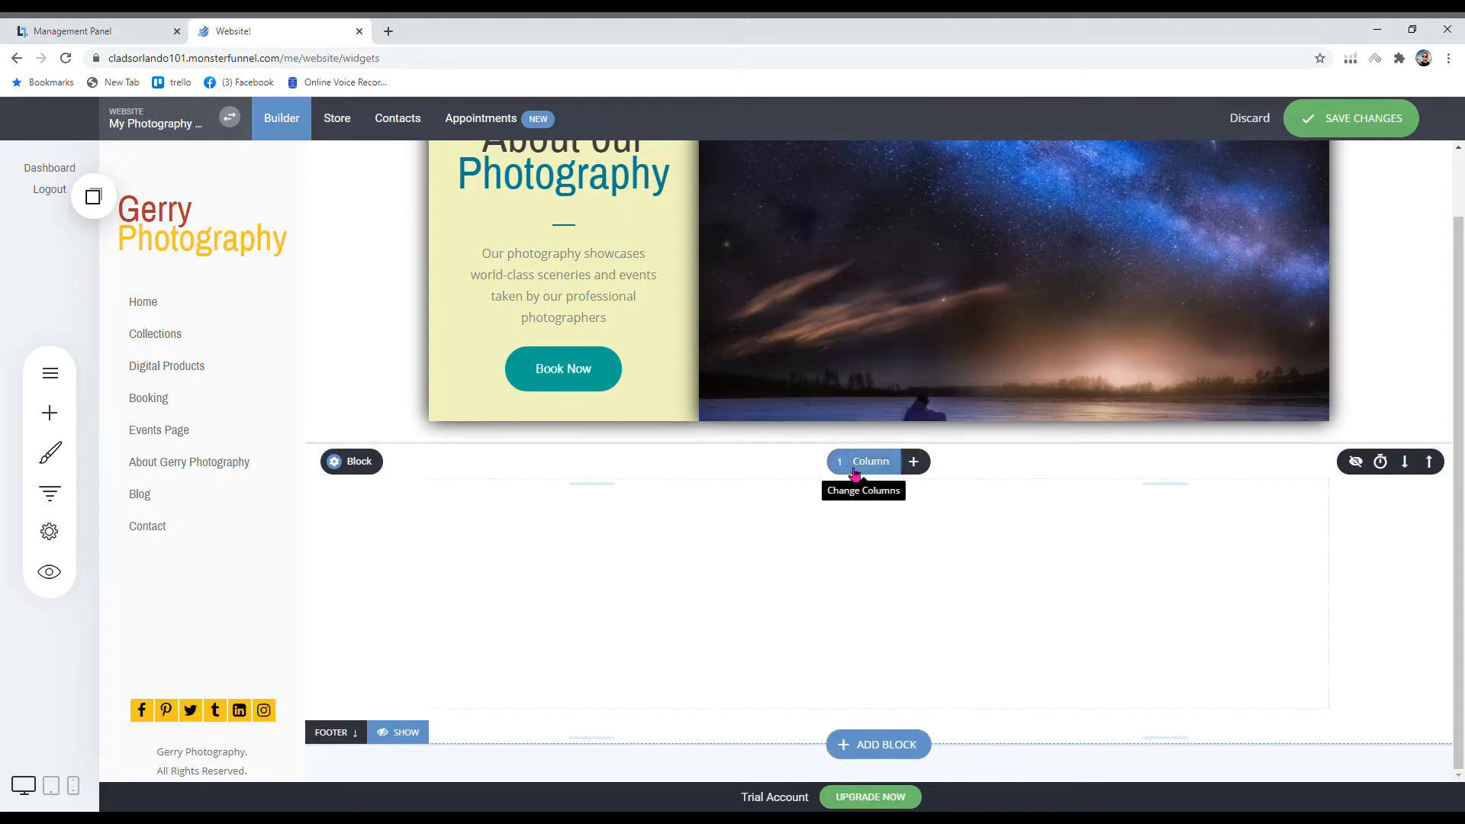
{"action": "mouse_move", "coordinate": [381, 472]}
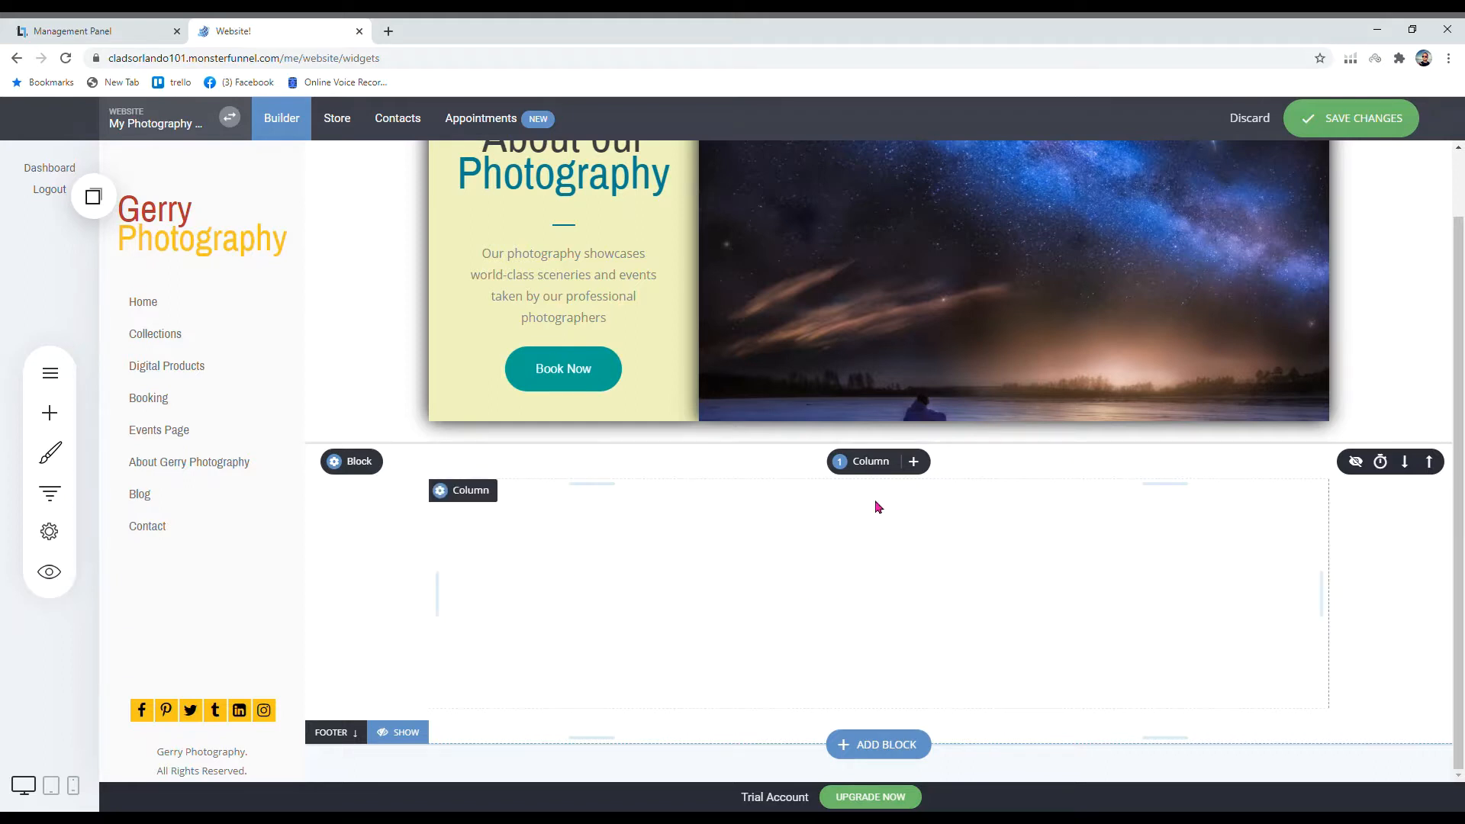
{"action": "left_click", "coordinate": [877, 460]}
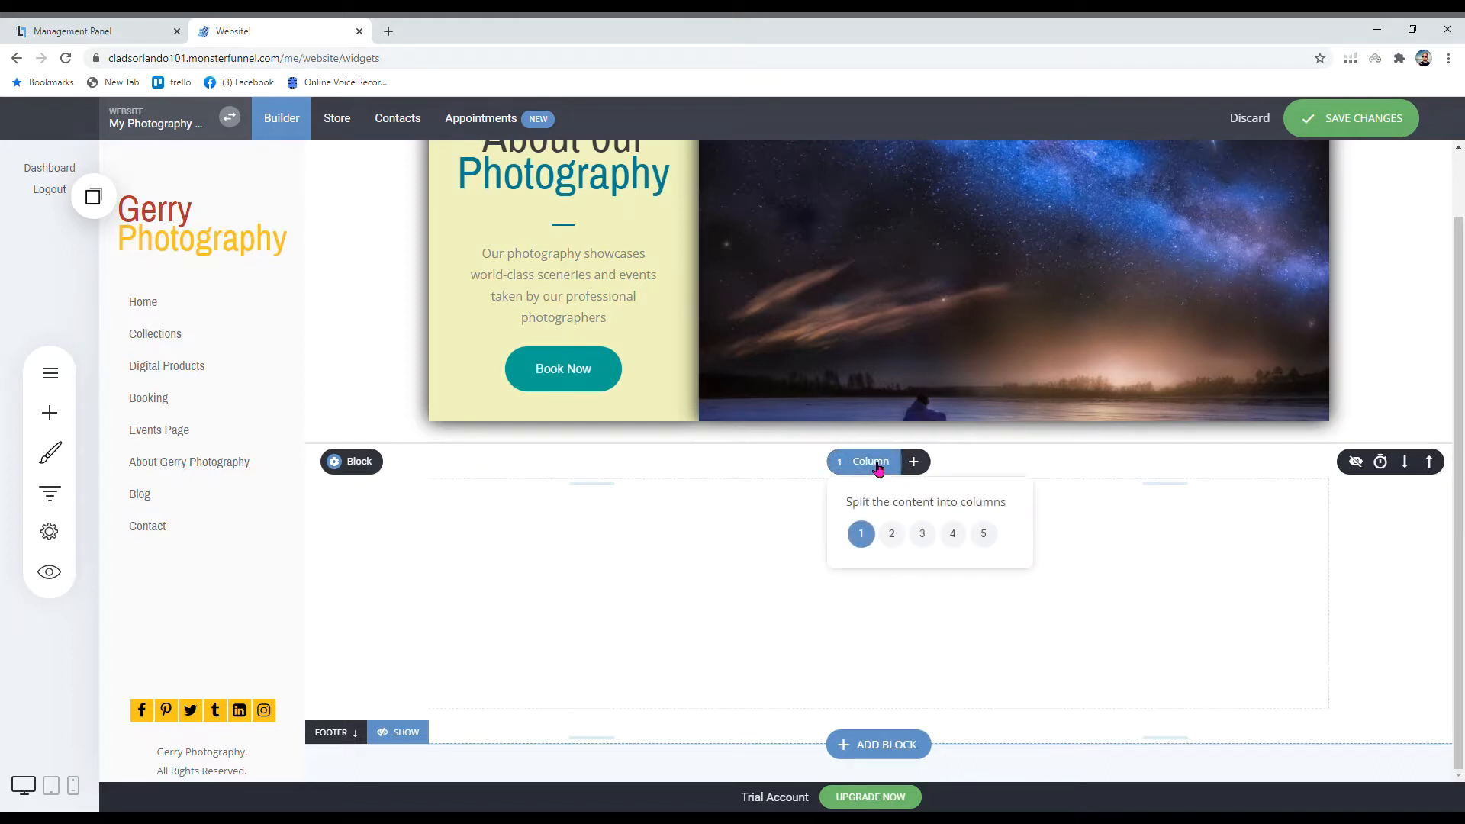
{"action": "left_click", "coordinate": [932, 538]}
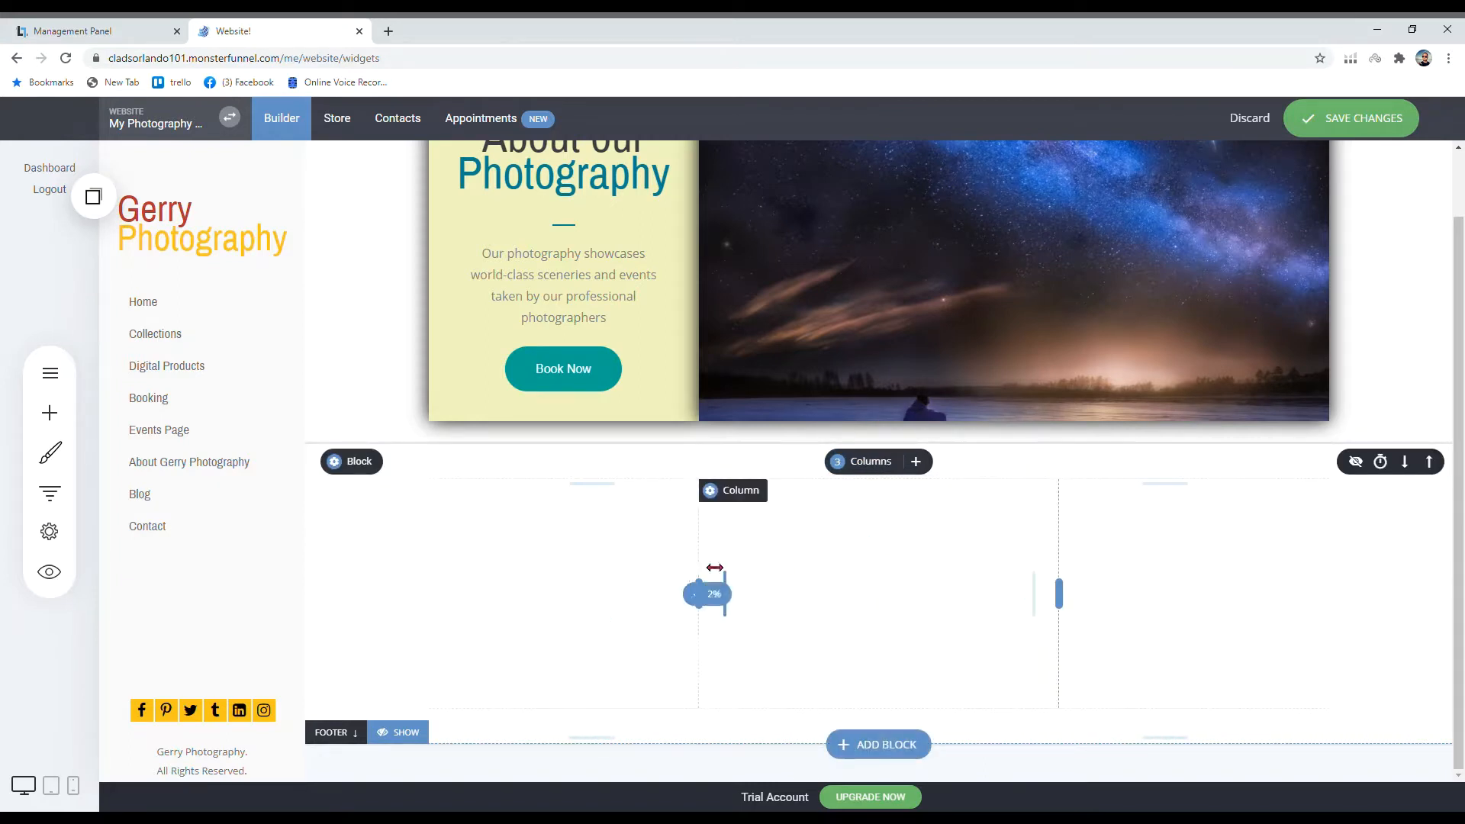
Step: Add an icon widget to the first column of the new block, keeping the default paper-plane icon
{"action": "left_click", "coordinate": [32, 421]}
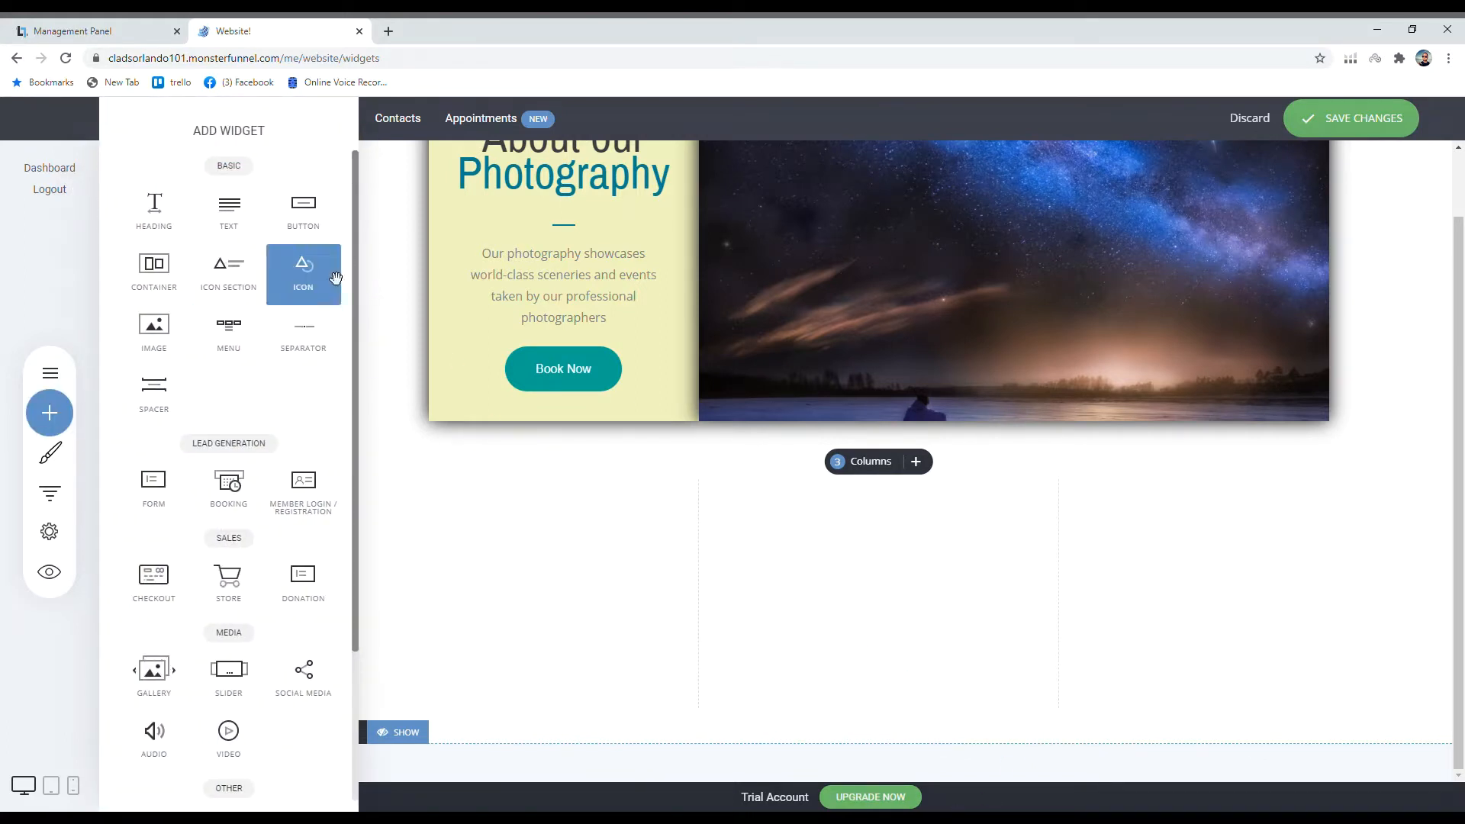
{"action": "left_click_drag", "start_coordinate": [335, 277], "coordinate": [582, 523]}
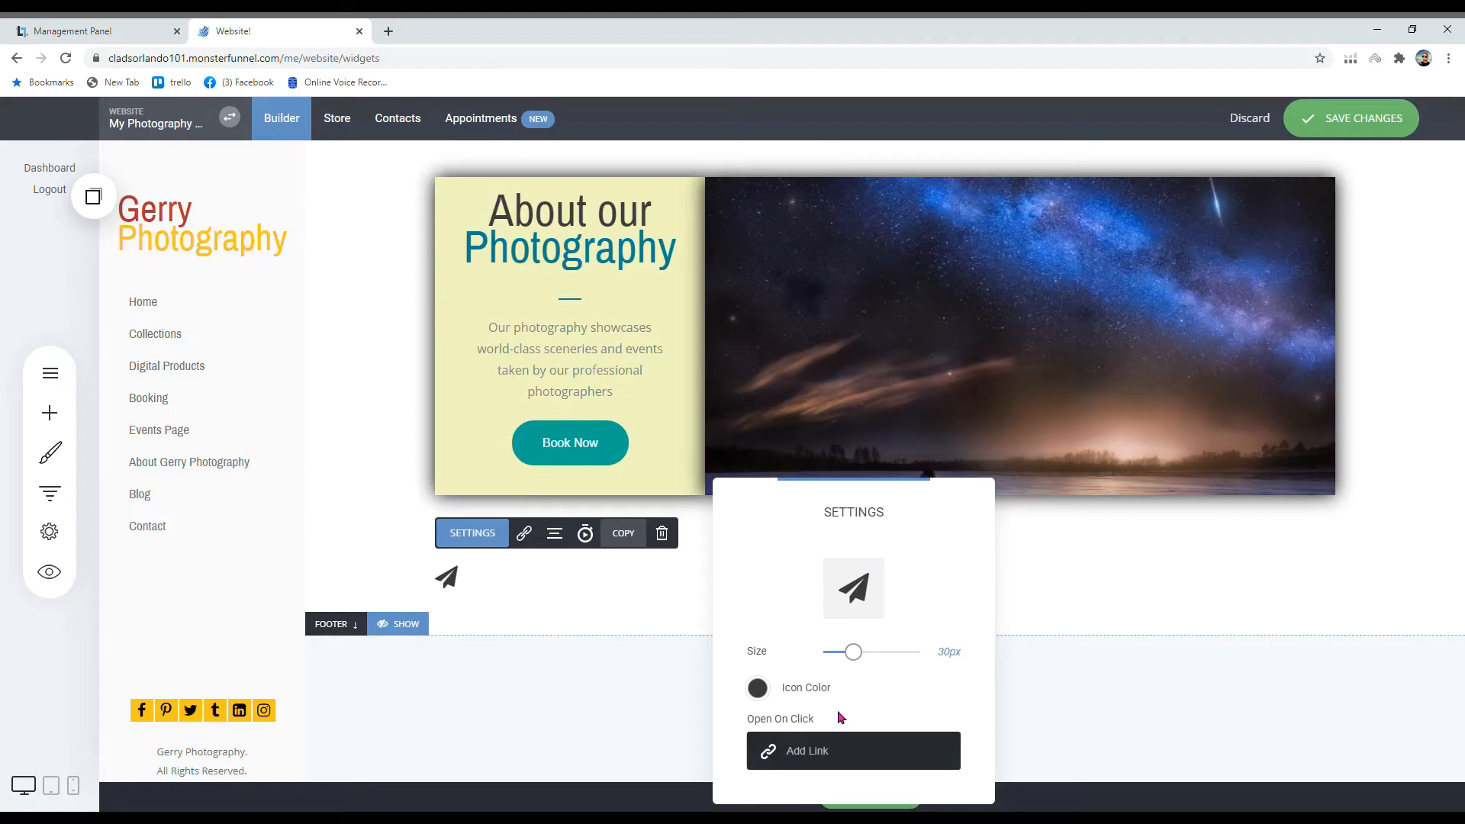
{"action": "left_click", "coordinate": [867, 594]}
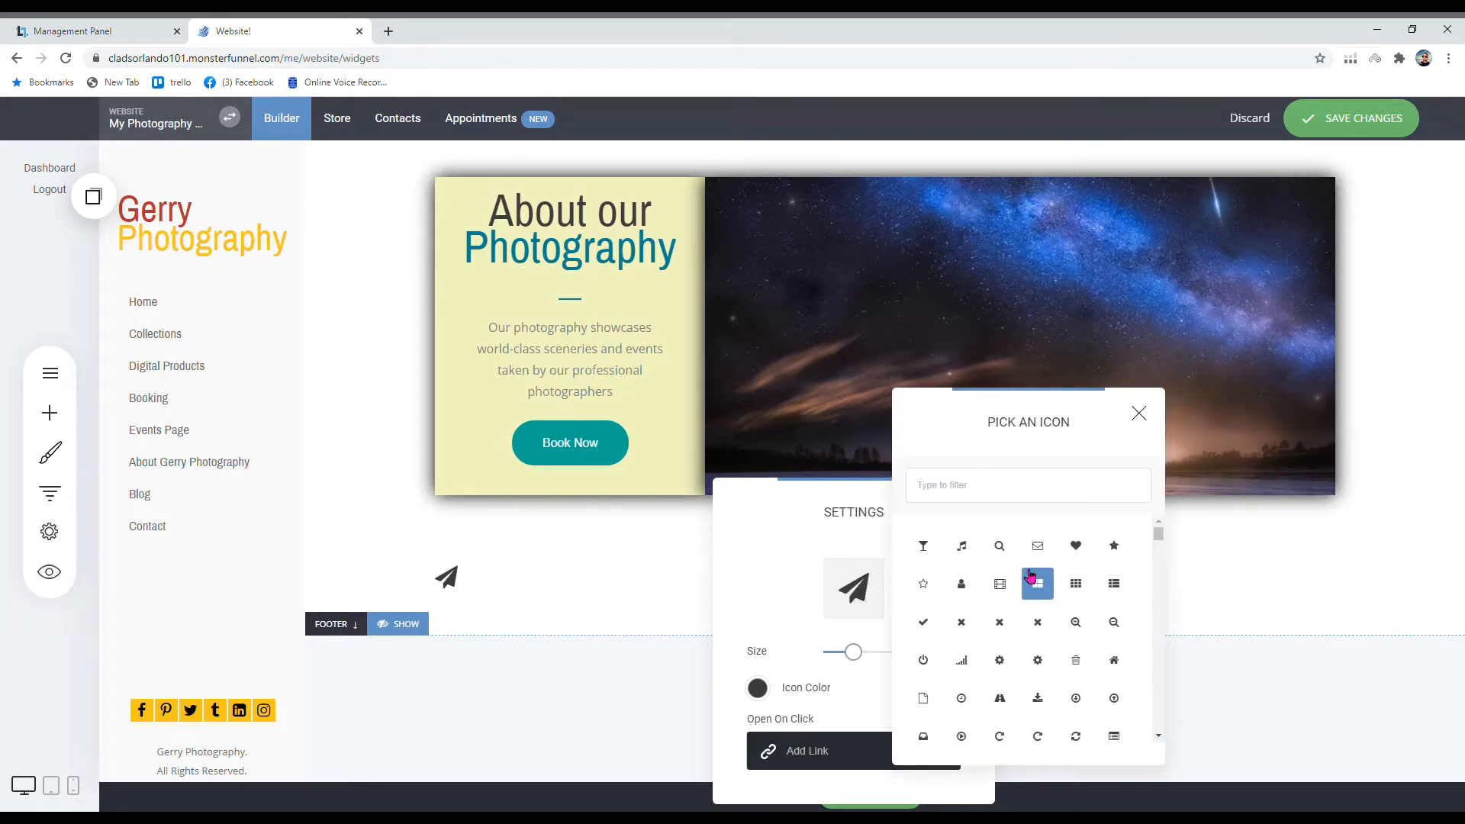
{"action": "left_click", "coordinate": [605, 603]}
{"action": "left_click", "coordinate": [481, 588]}
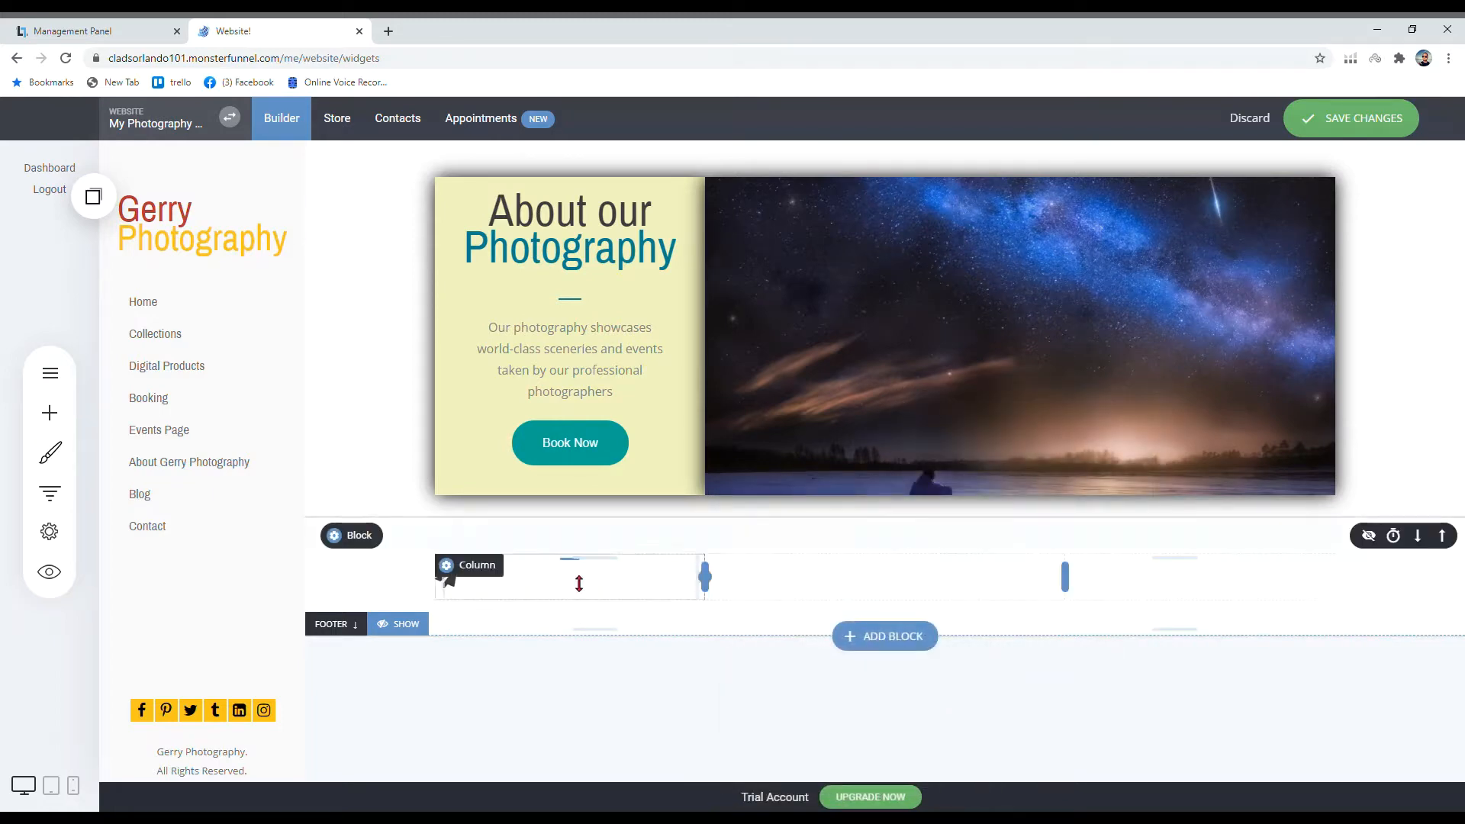
Step: Add a default paper-plane icon widget to each of the second and third columns
{"action": "left_click", "coordinate": [49, 413]}
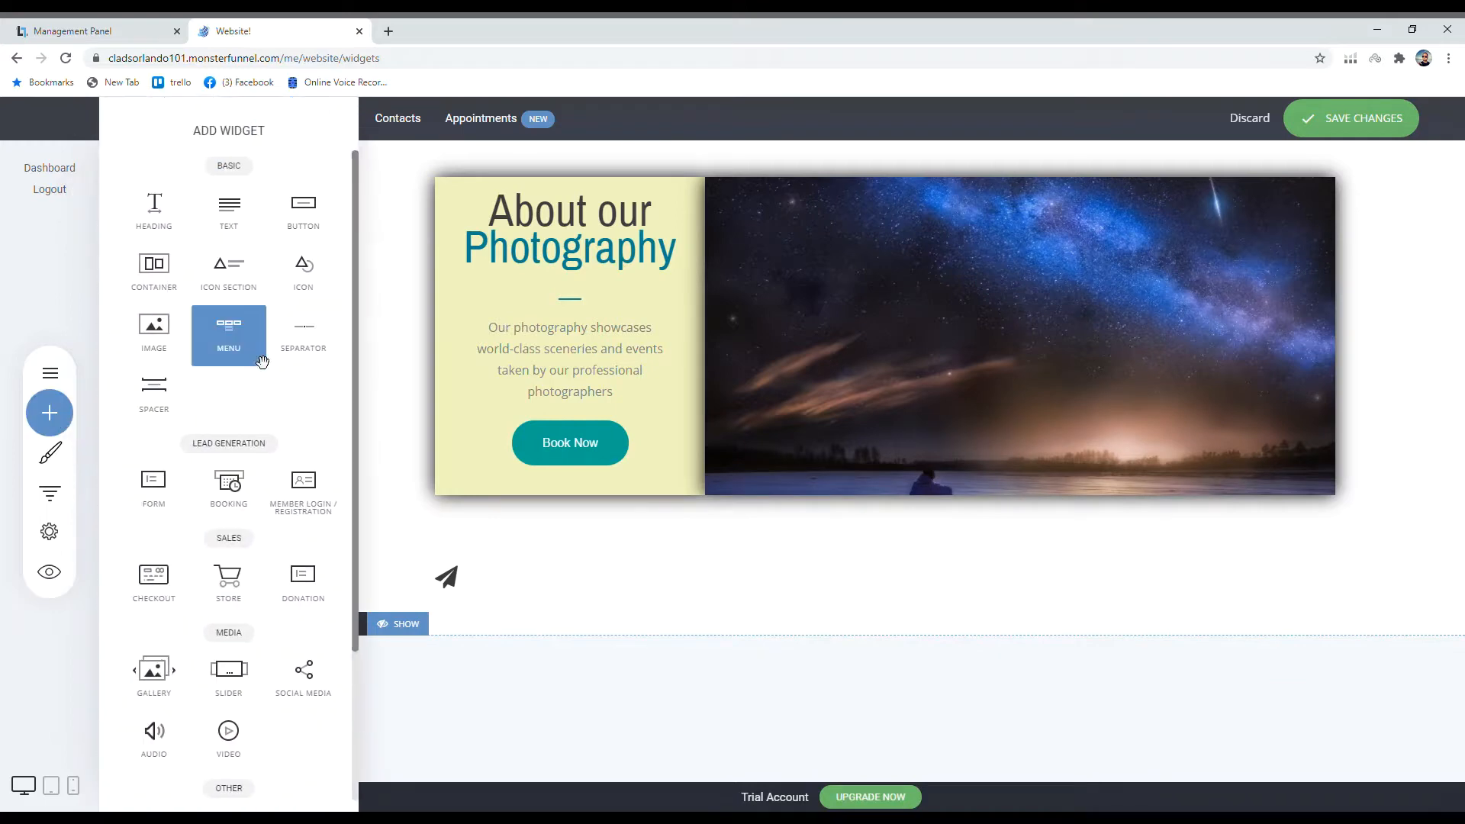
{"action": "left_click_drag", "start_coordinate": [303, 273], "coordinate": [765, 611]}
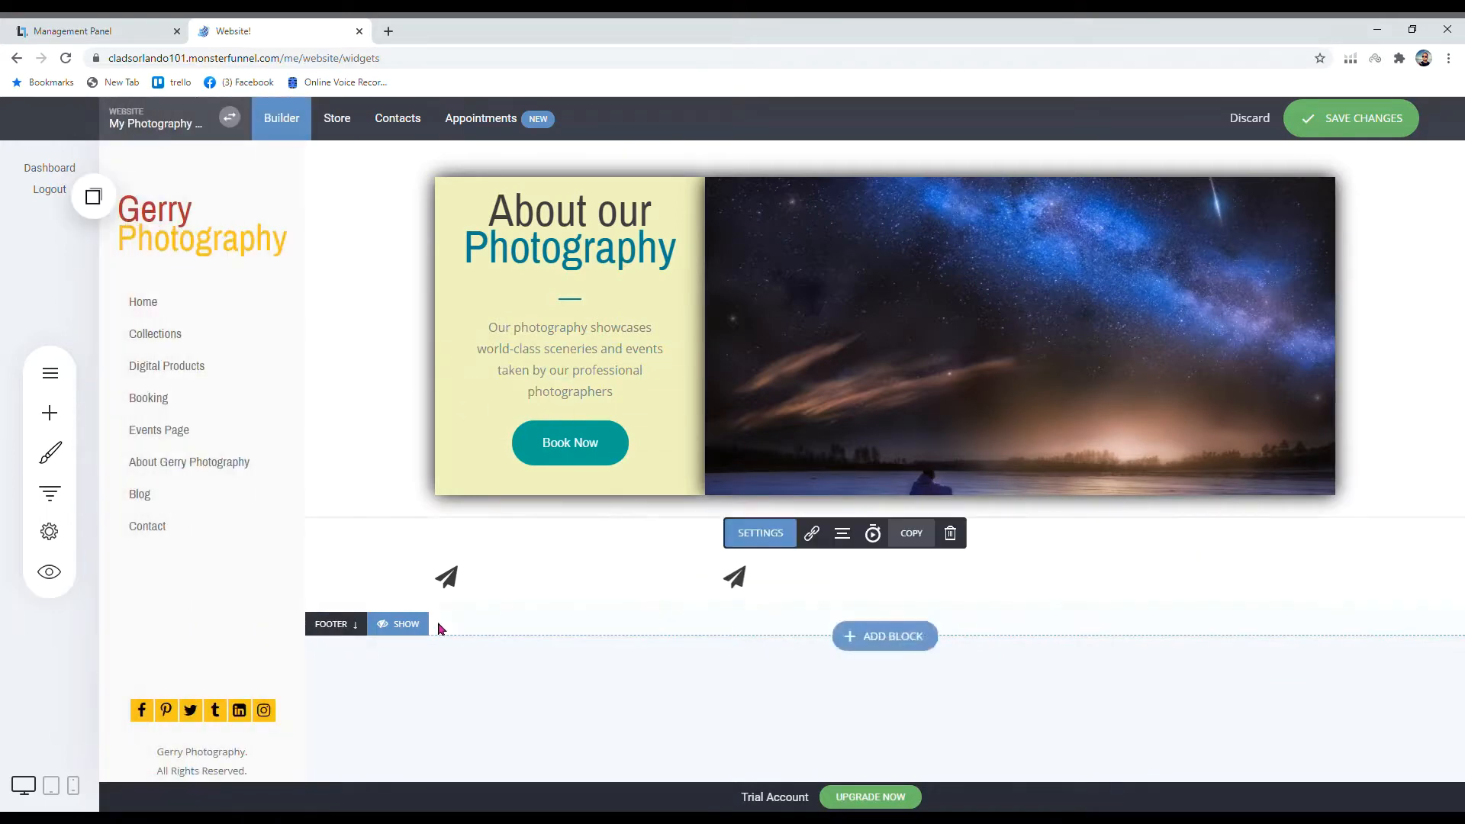
{"action": "left_click", "coordinate": [963, 614]}
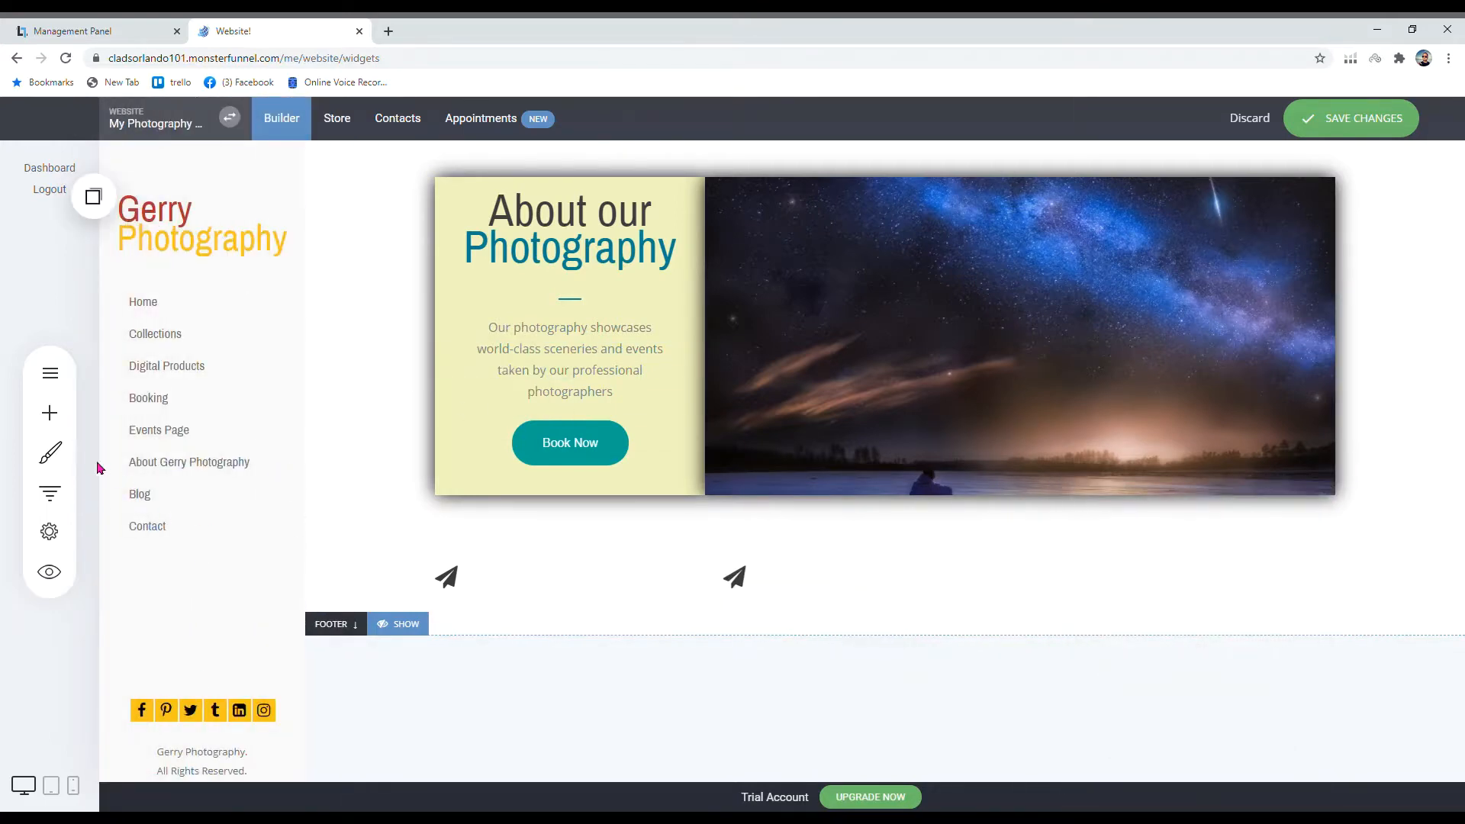
{"action": "left_click", "coordinate": [50, 413]}
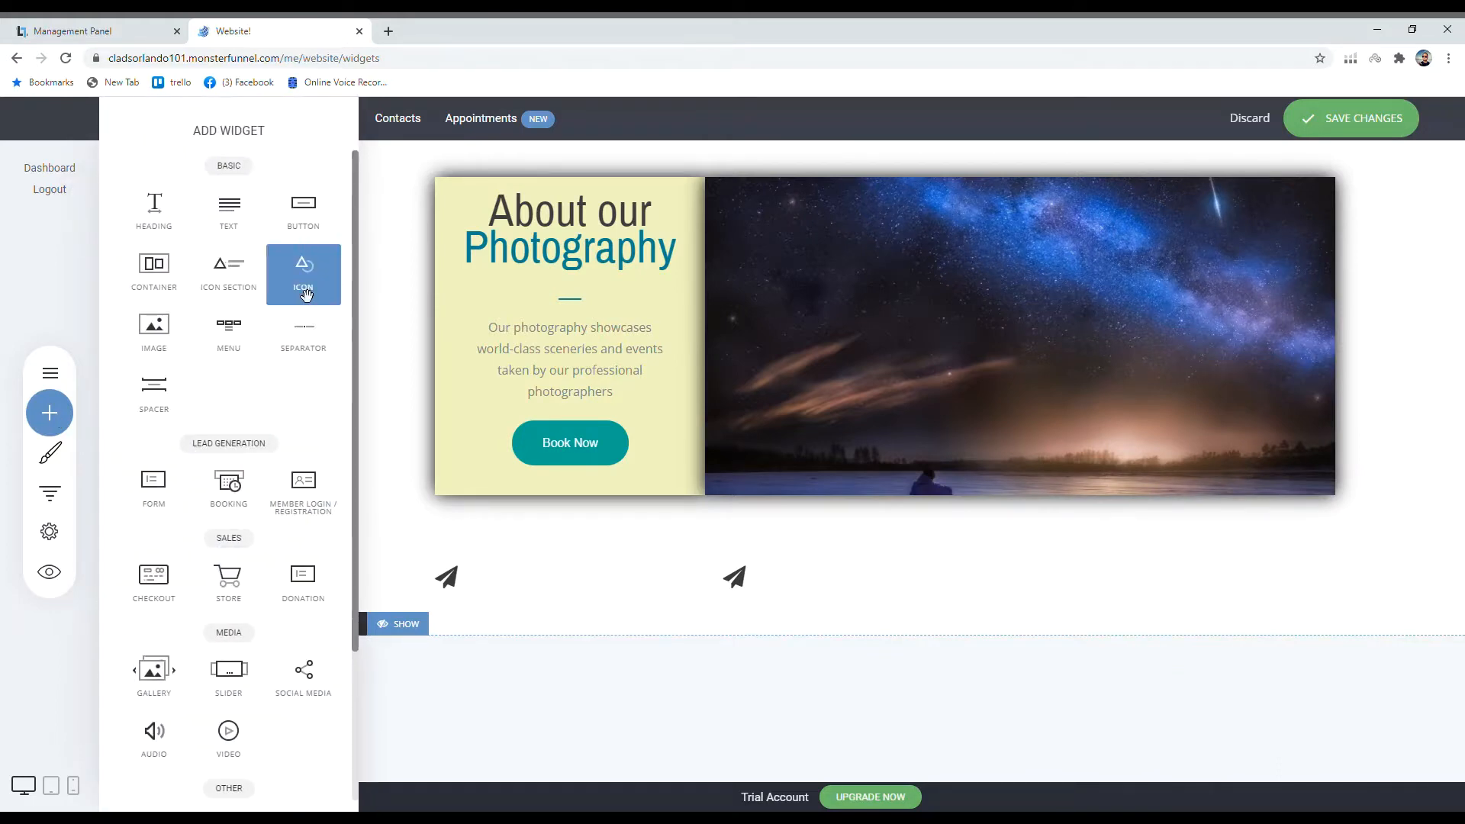
{"action": "left_click_drag", "start_coordinate": [304, 275], "coordinate": [1117, 618]}
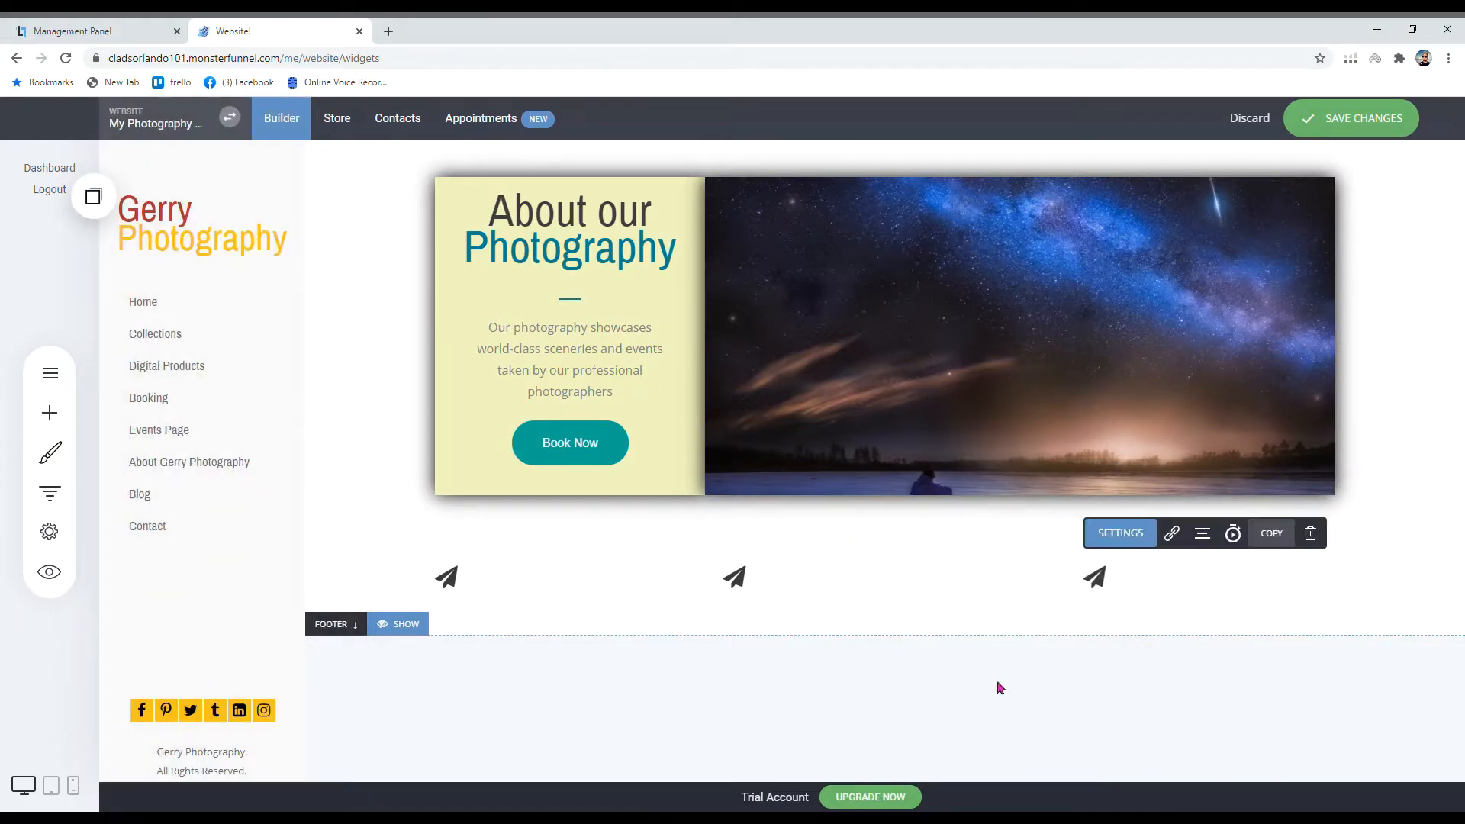
{"action": "left_click", "coordinate": [1142, 652]}
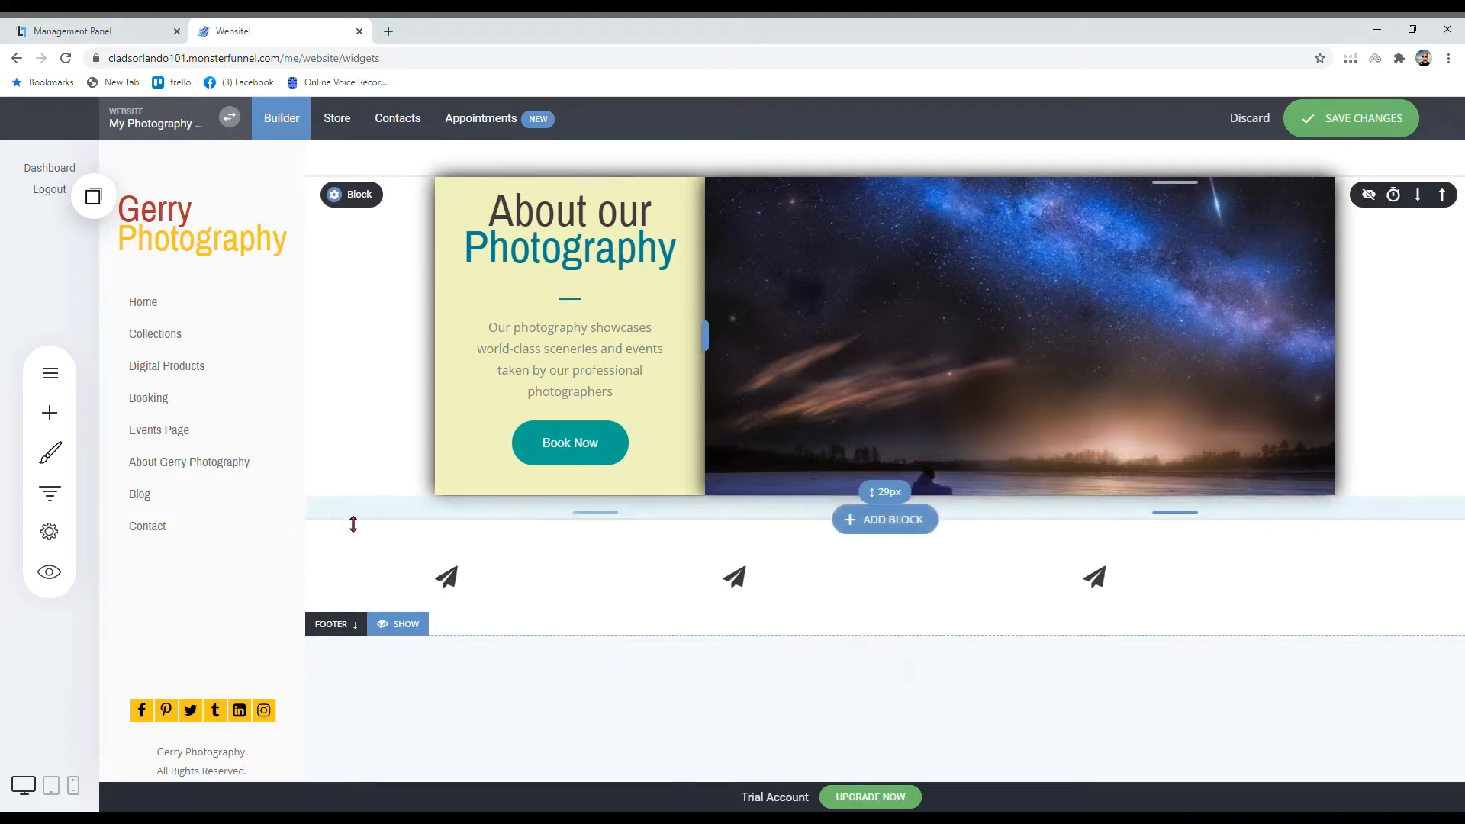
Step: Center-align the paper-plane icons in all three columns
{"action": "left_click", "coordinate": [449, 565]}
{"action": "left_click", "coordinate": [495, 583]}
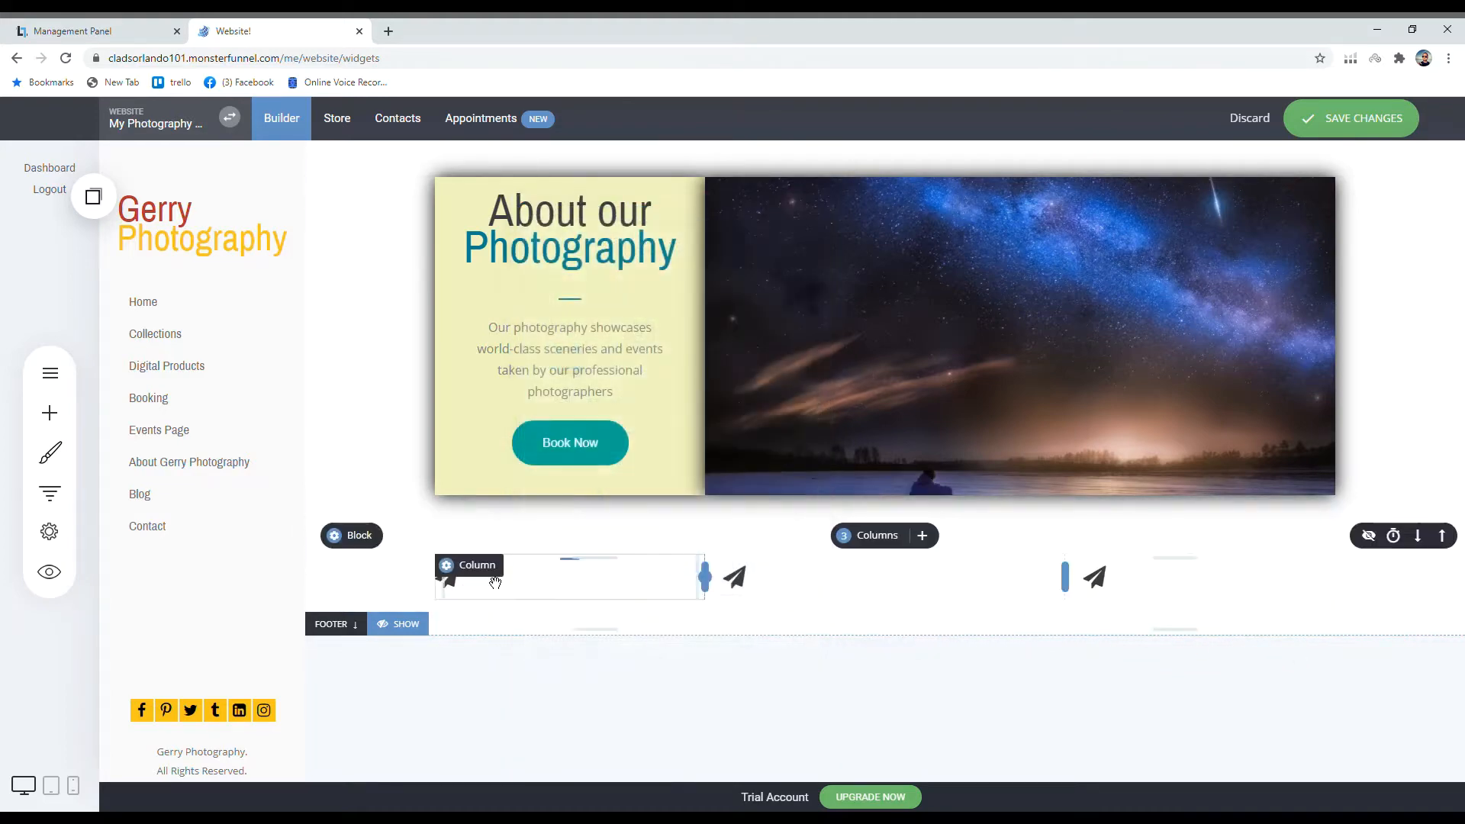
{"action": "left_click", "coordinate": [554, 533]}
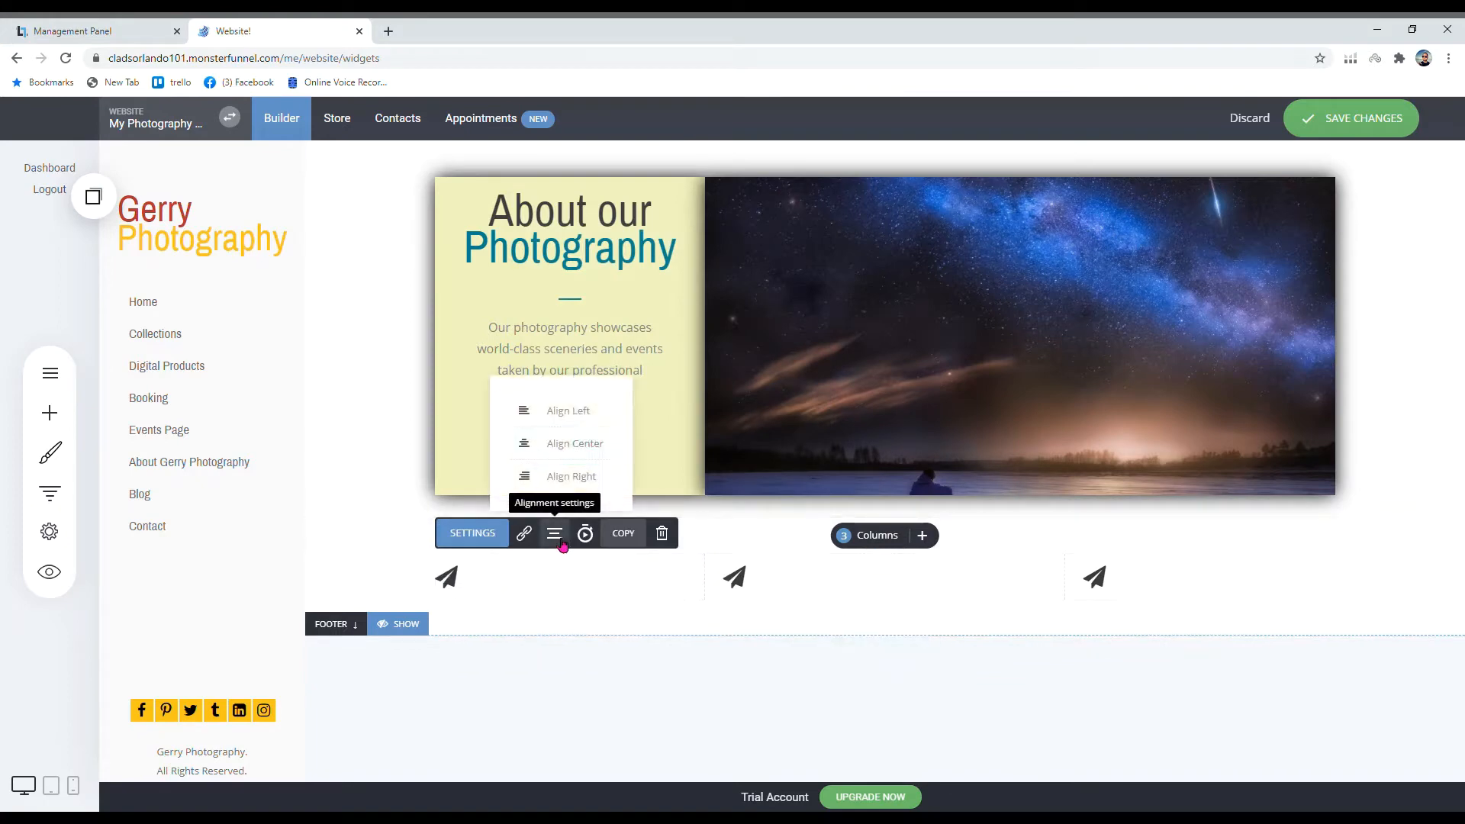
{"action": "left_click", "coordinate": [574, 443]}
{"action": "left_click", "coordinate": [841, 543]}
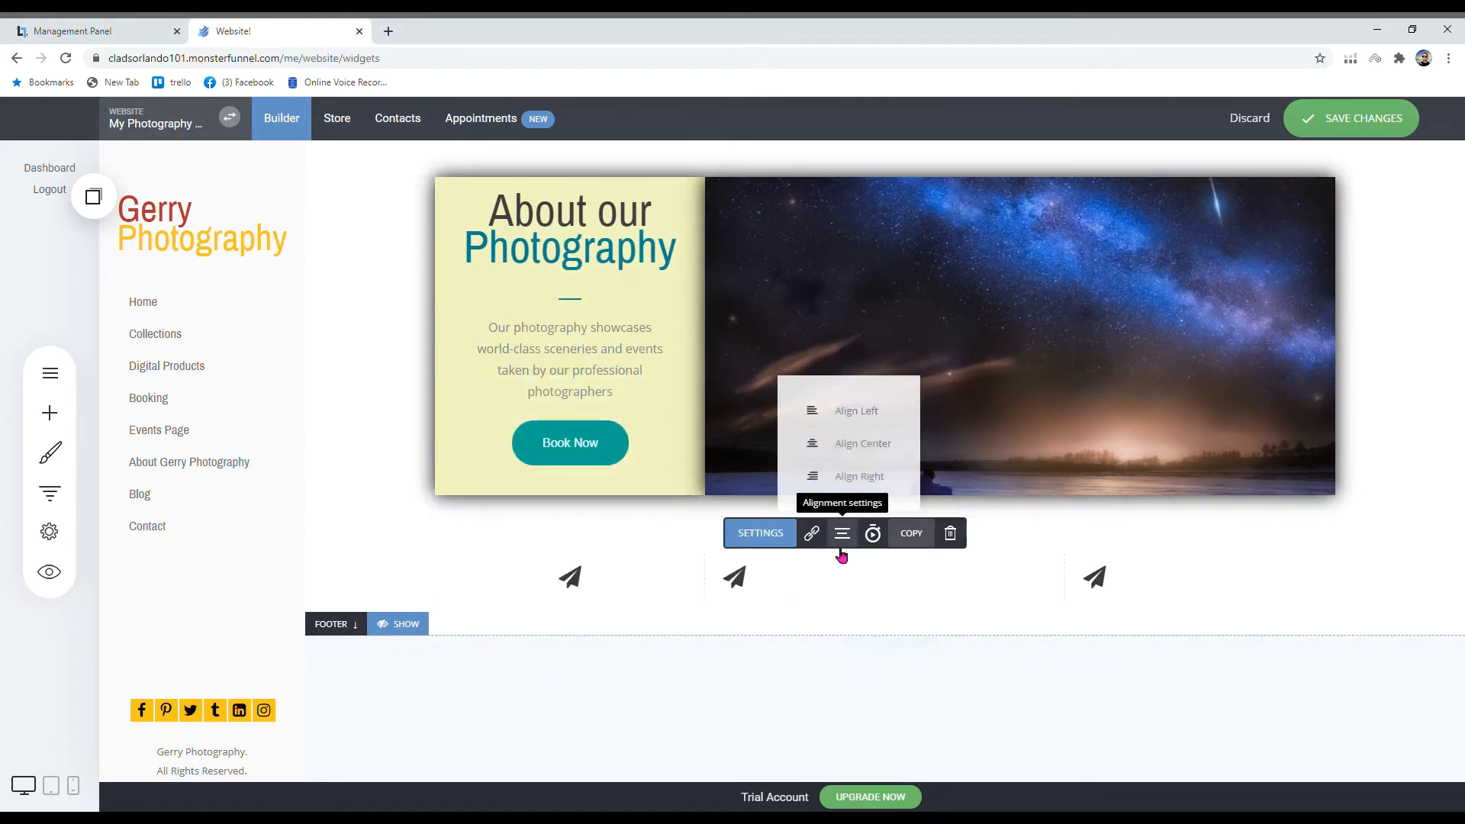
{"action": "left_click", "coordinate": [827, 444]}
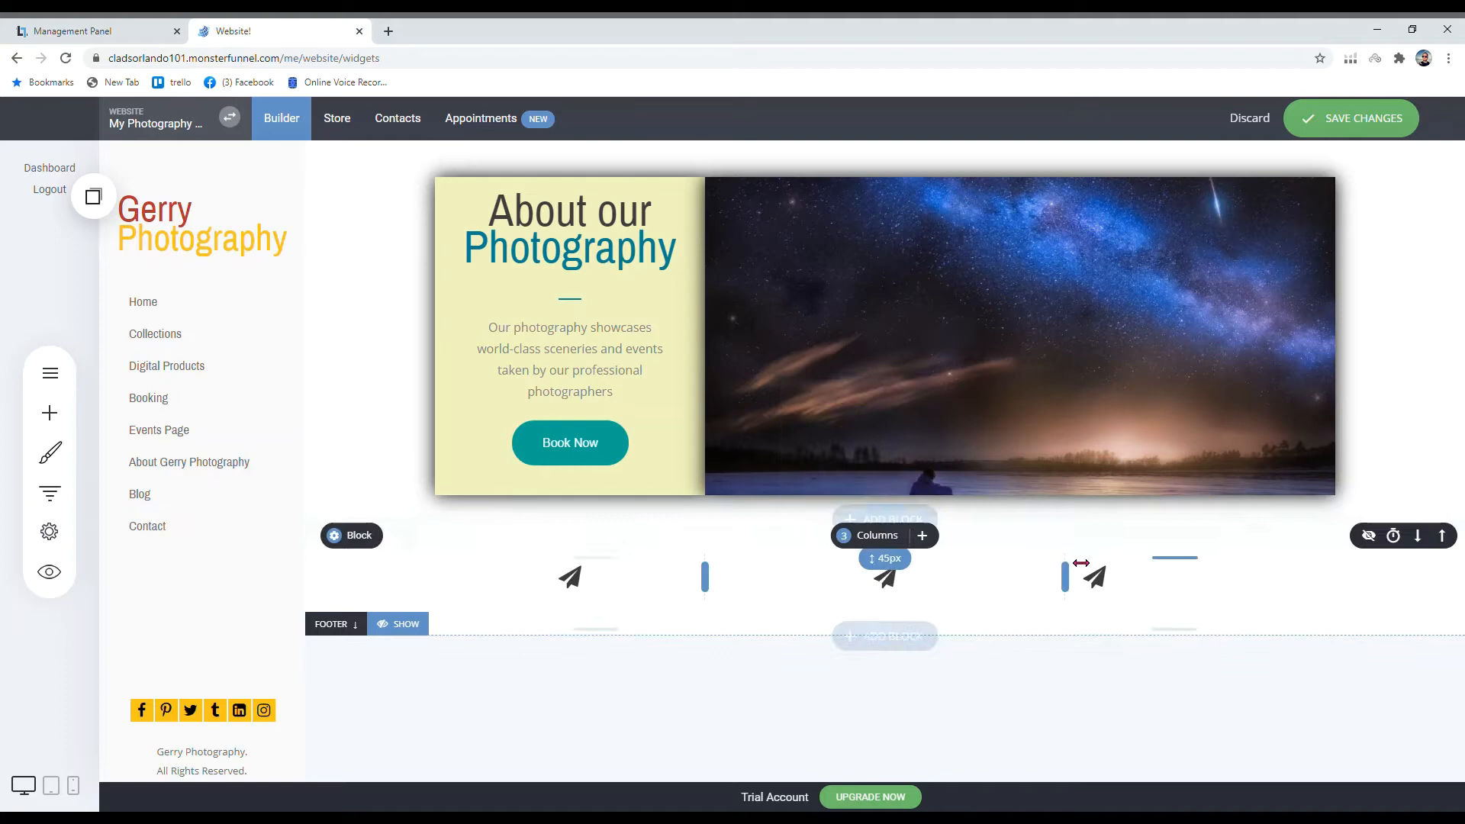
{"action": "left_click", "coordinate": [1118, 591]}
{"action": "left_click", "coordinate": [1202, 533]}
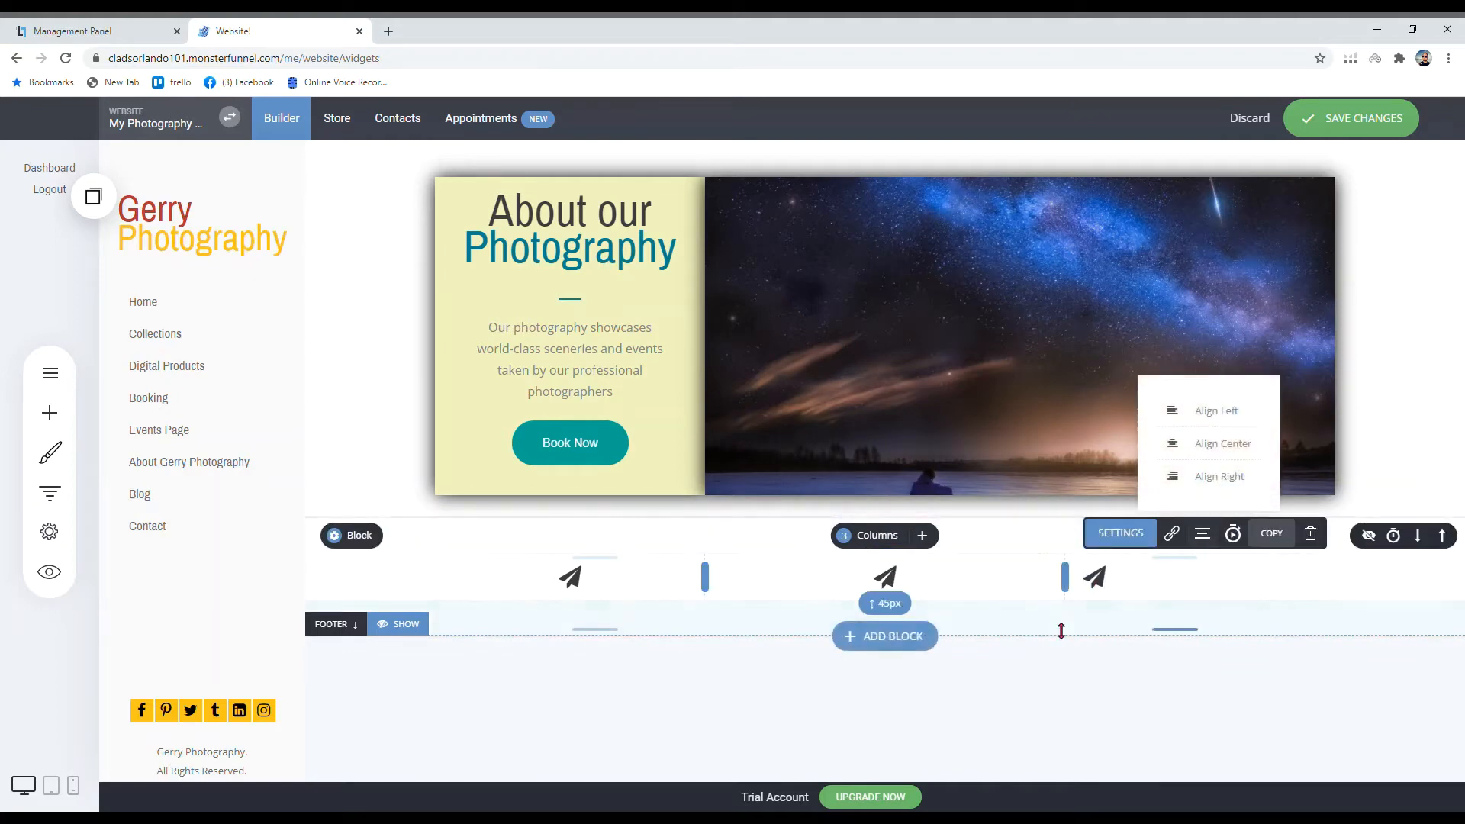
{"action": "left_click", "coordinate": [1196, 446]}
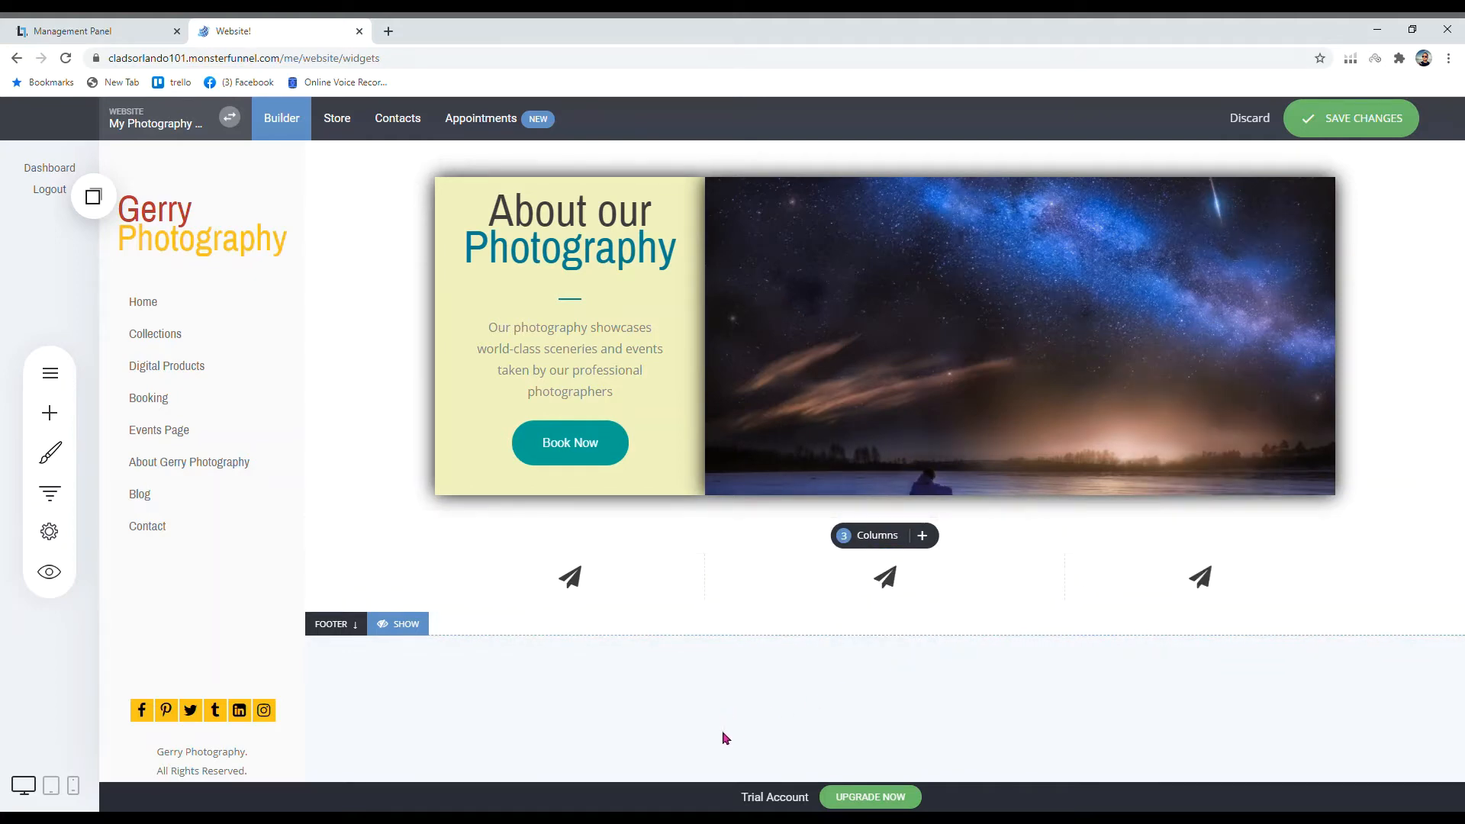
Step: Add a heading widget below the icon in the first column and in the second column
{"action": "mouse_move", "coordinate": [654, 618]}
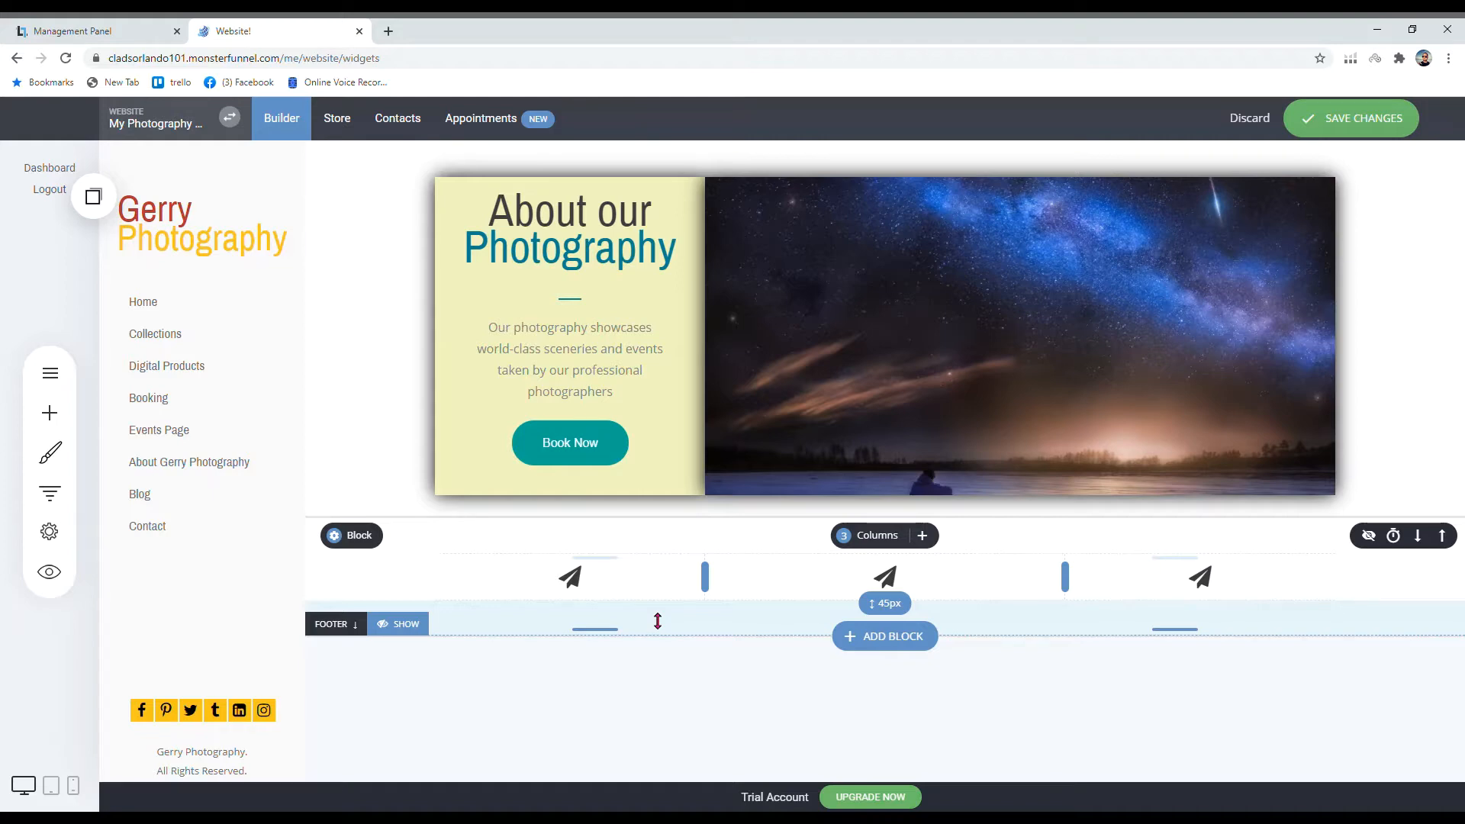
{"action": "left_click", "coordinate": [50, 412]}
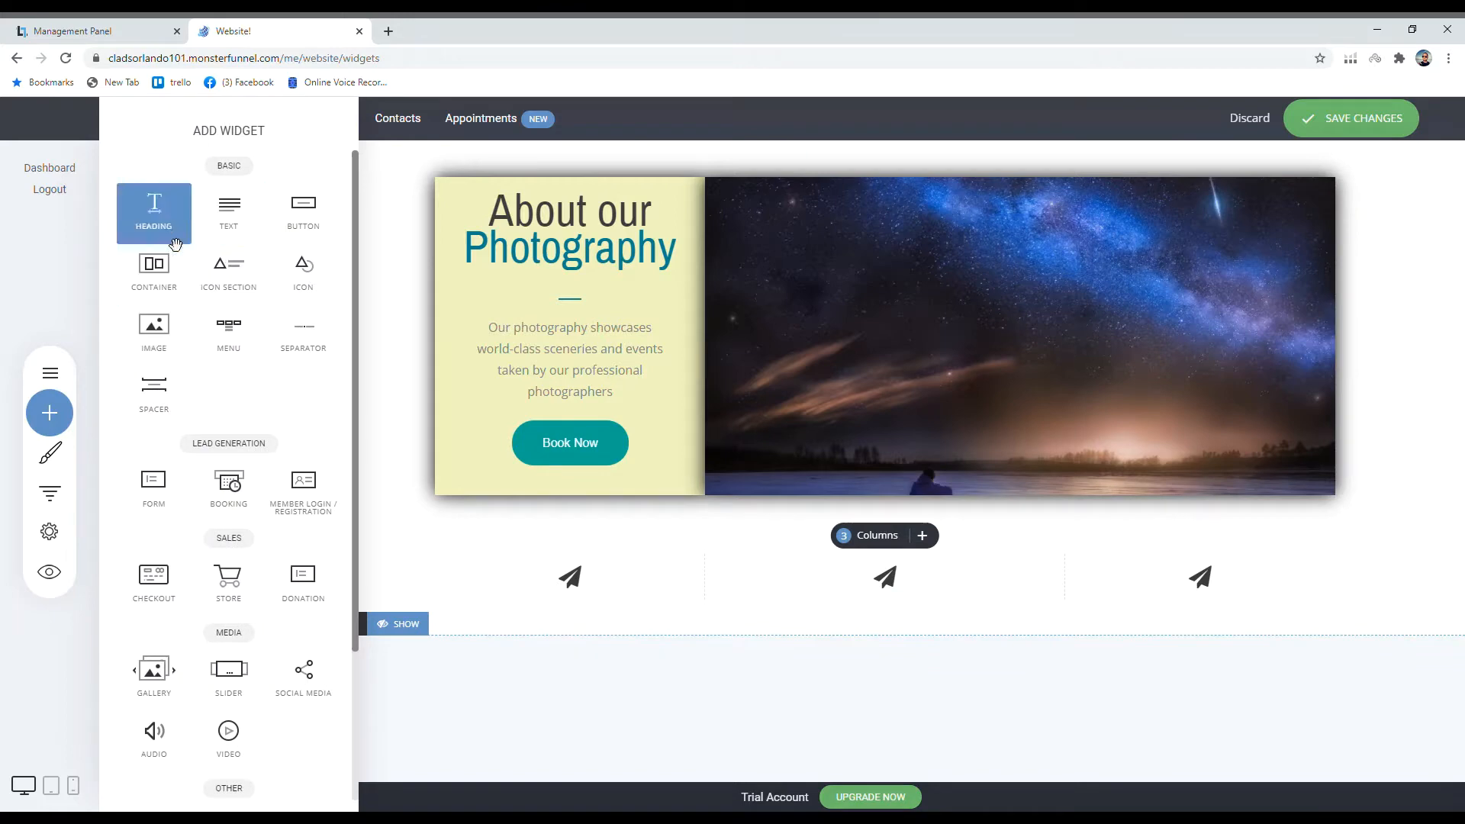
{"action": "left_click_drag", "start_coordinate": [500, 562], "coordinate": [526, 611]}
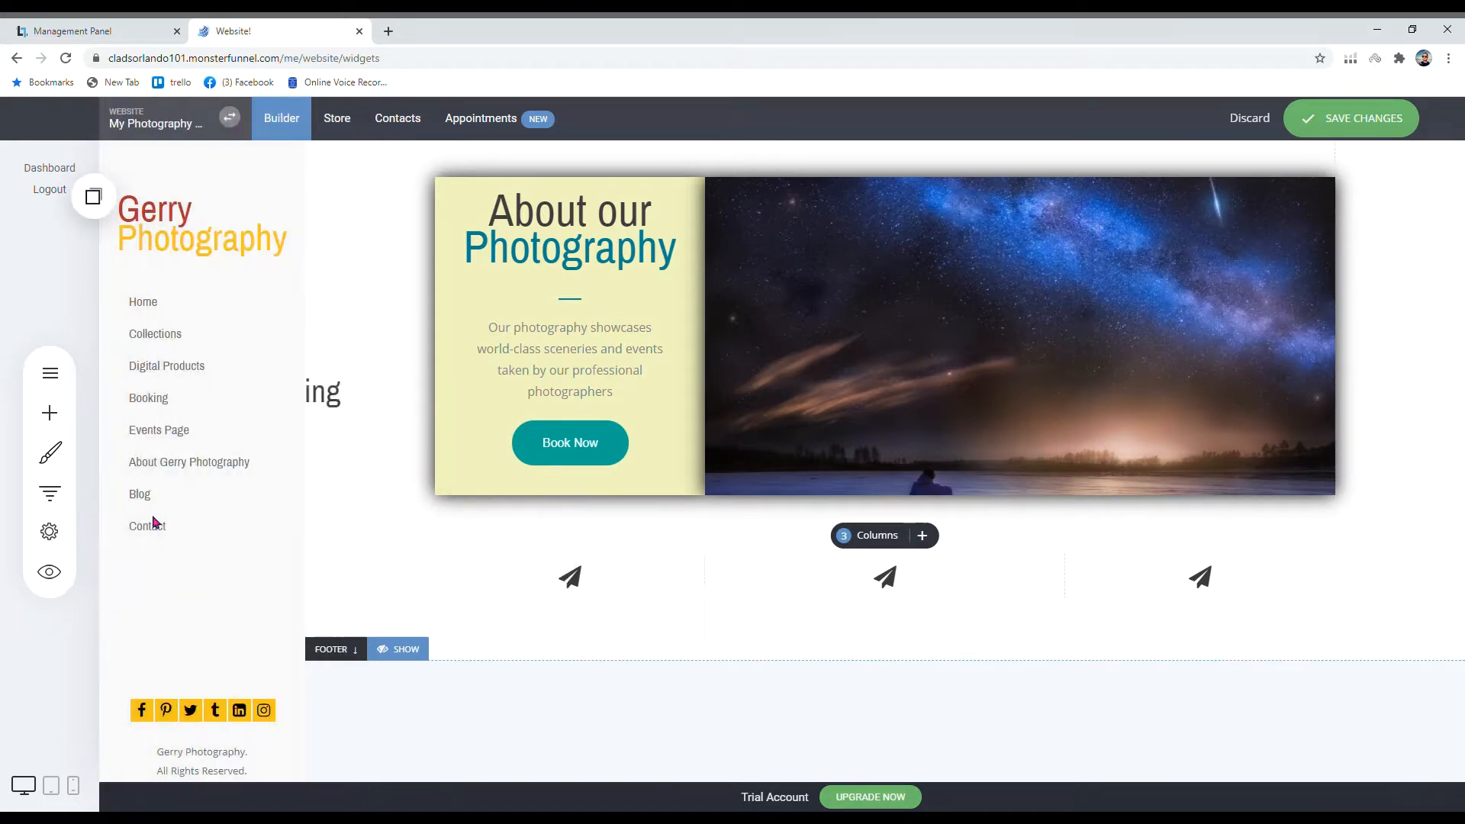
{"action": "left_click", "coordinate": [638, 693]}
{"action": "left_click", "coordinate": [49, 413]}
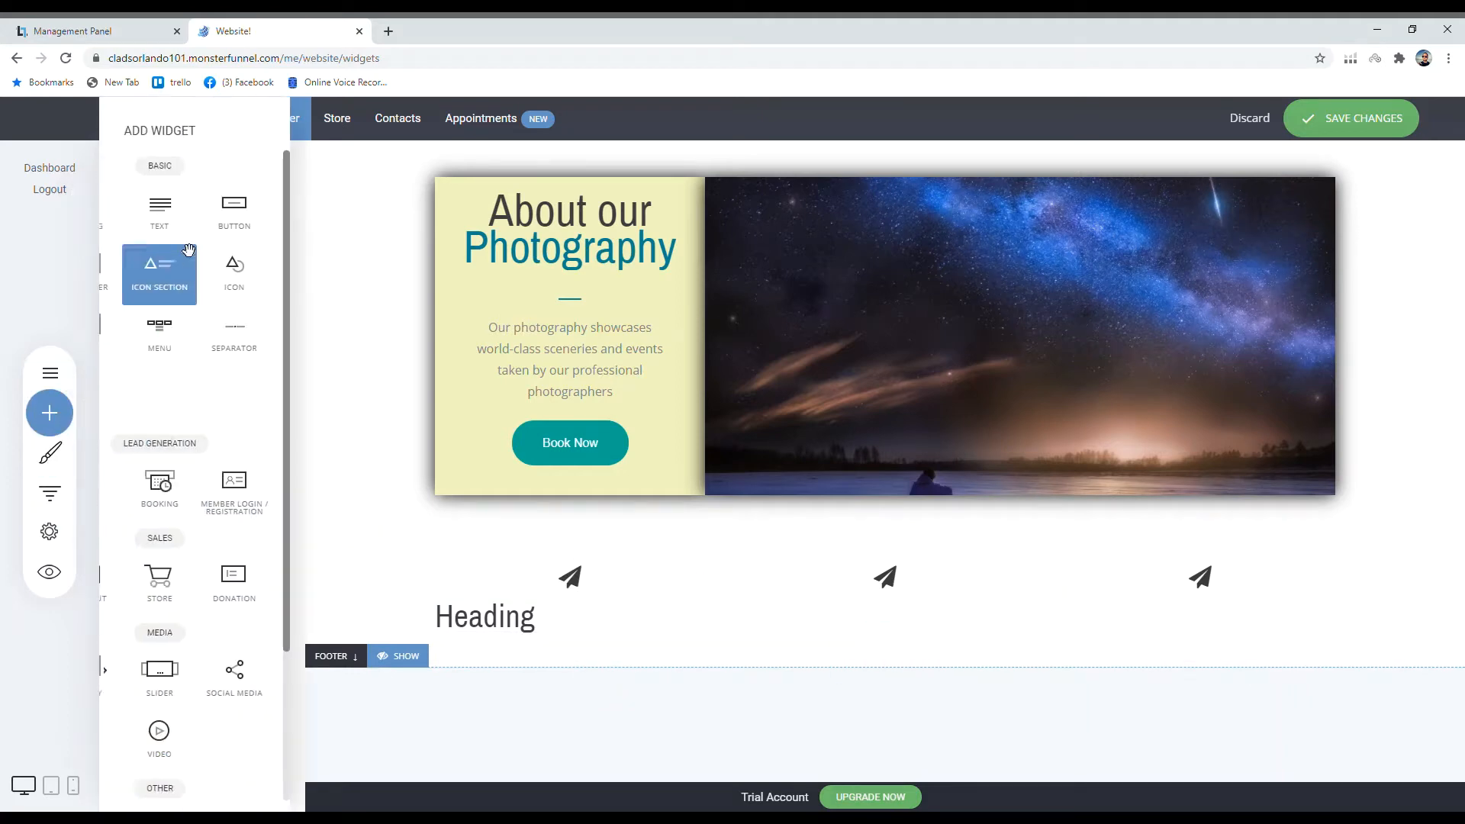
{"action": "left_click_drag", "start_coordinate": [153, 219], "coordinate": [835, 633]}
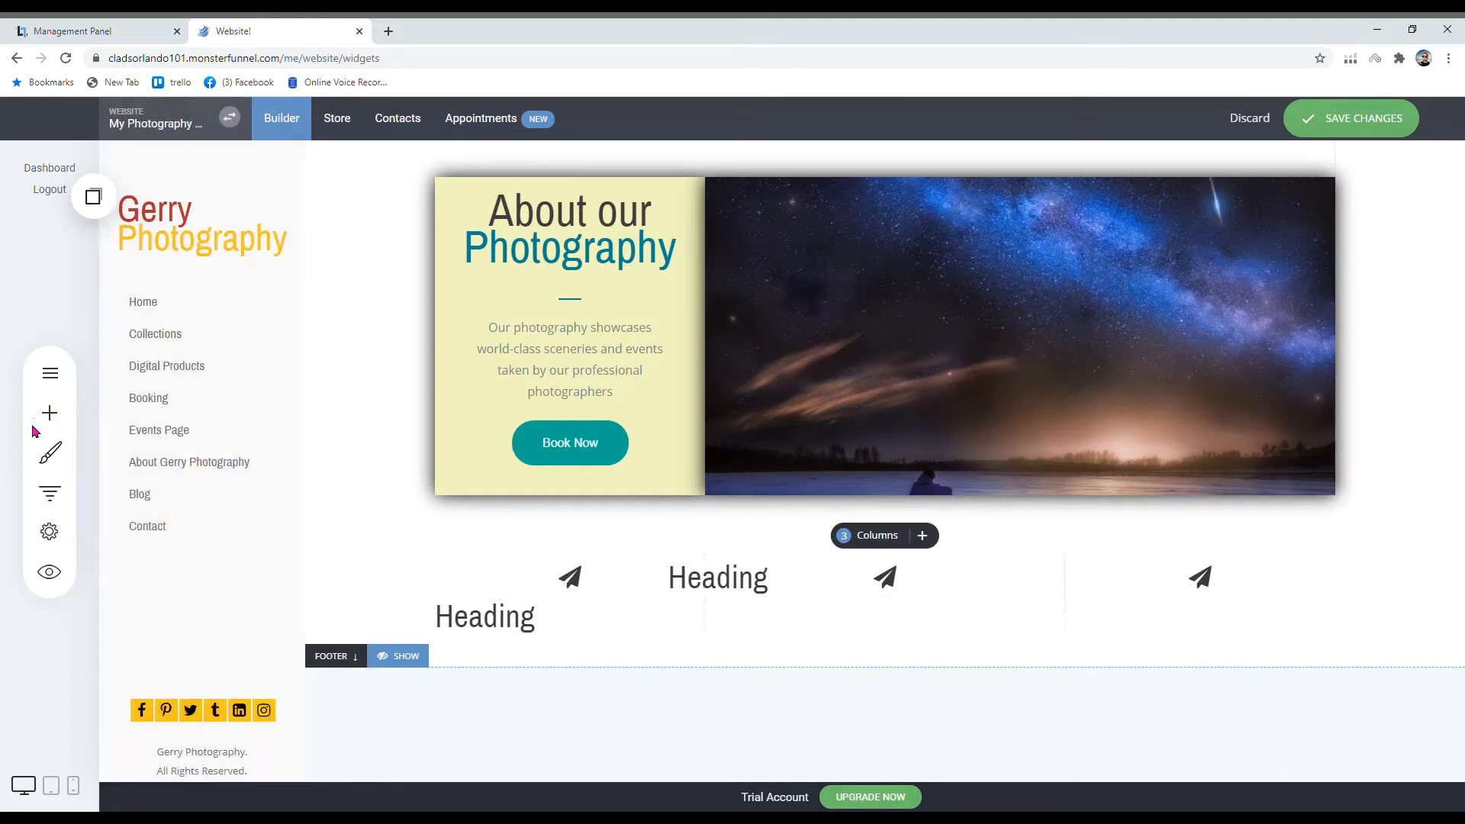
{"action": "left_click", "coordinate": [50, 373]}
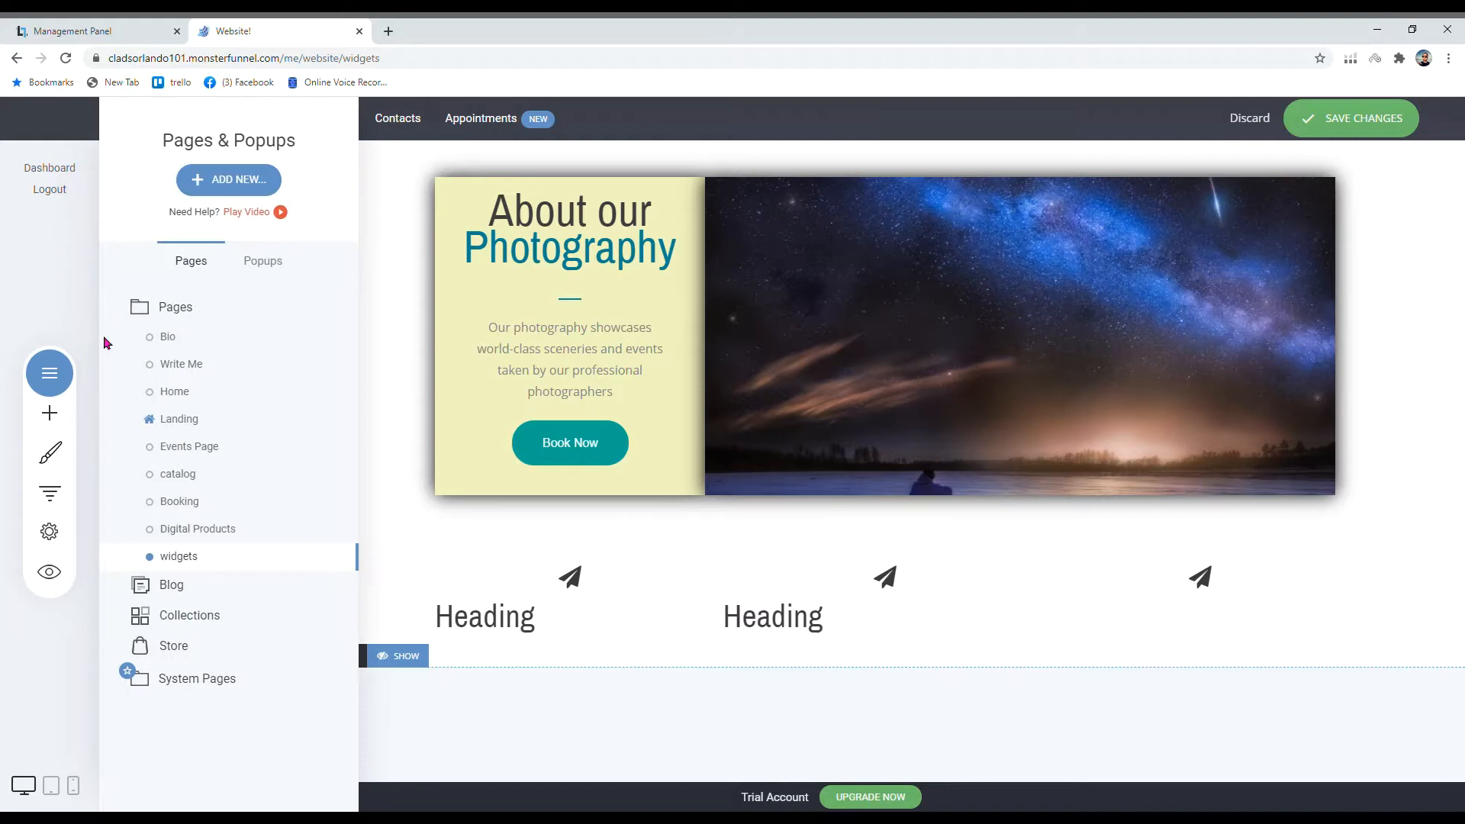
Step: Add a heading widget below the paper-plane icon in the third column
{"action": "left_click", "coordinate": [49, 413]}
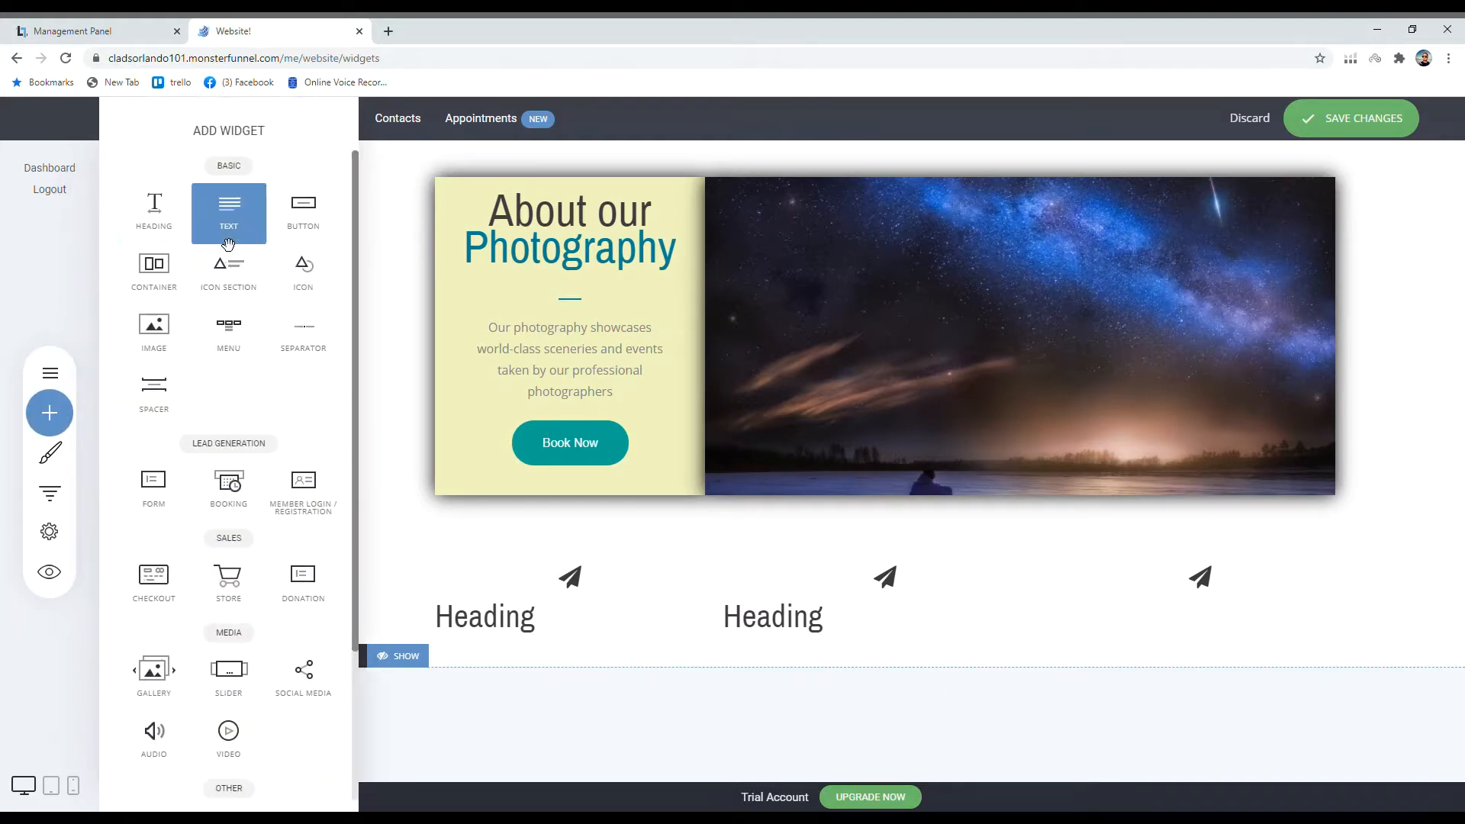
{"action": "left_click_drag", "start_coordinate": [233, 238], "coordinate": [1136, 602]}
Step: Replace the placeholder heading text in the first column with "Quality Photographs"
{"action": "left_click", "coordinate": [538, 627]}
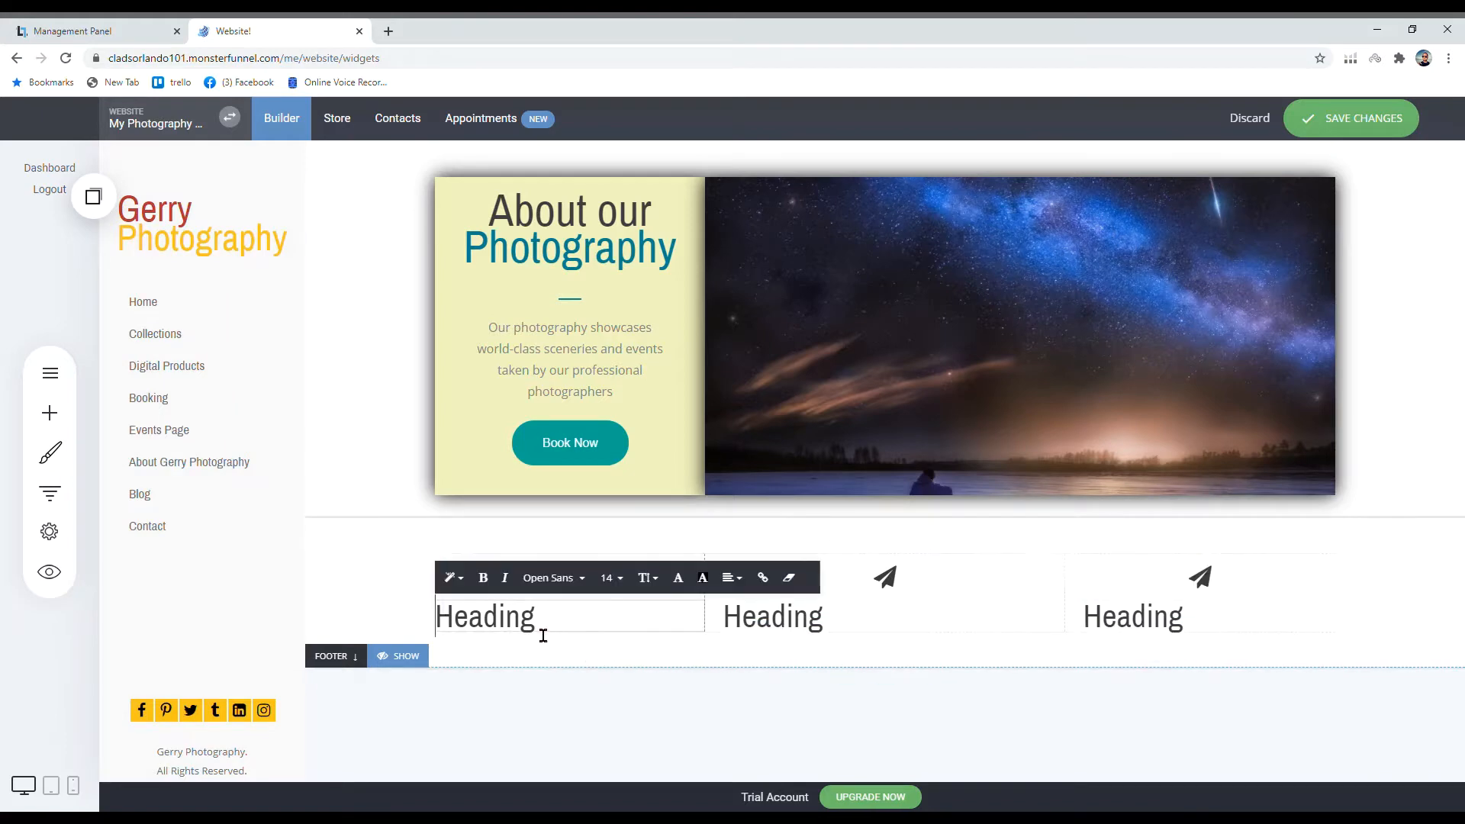
{"action": "double_click", "coordinate": [533, 633]}
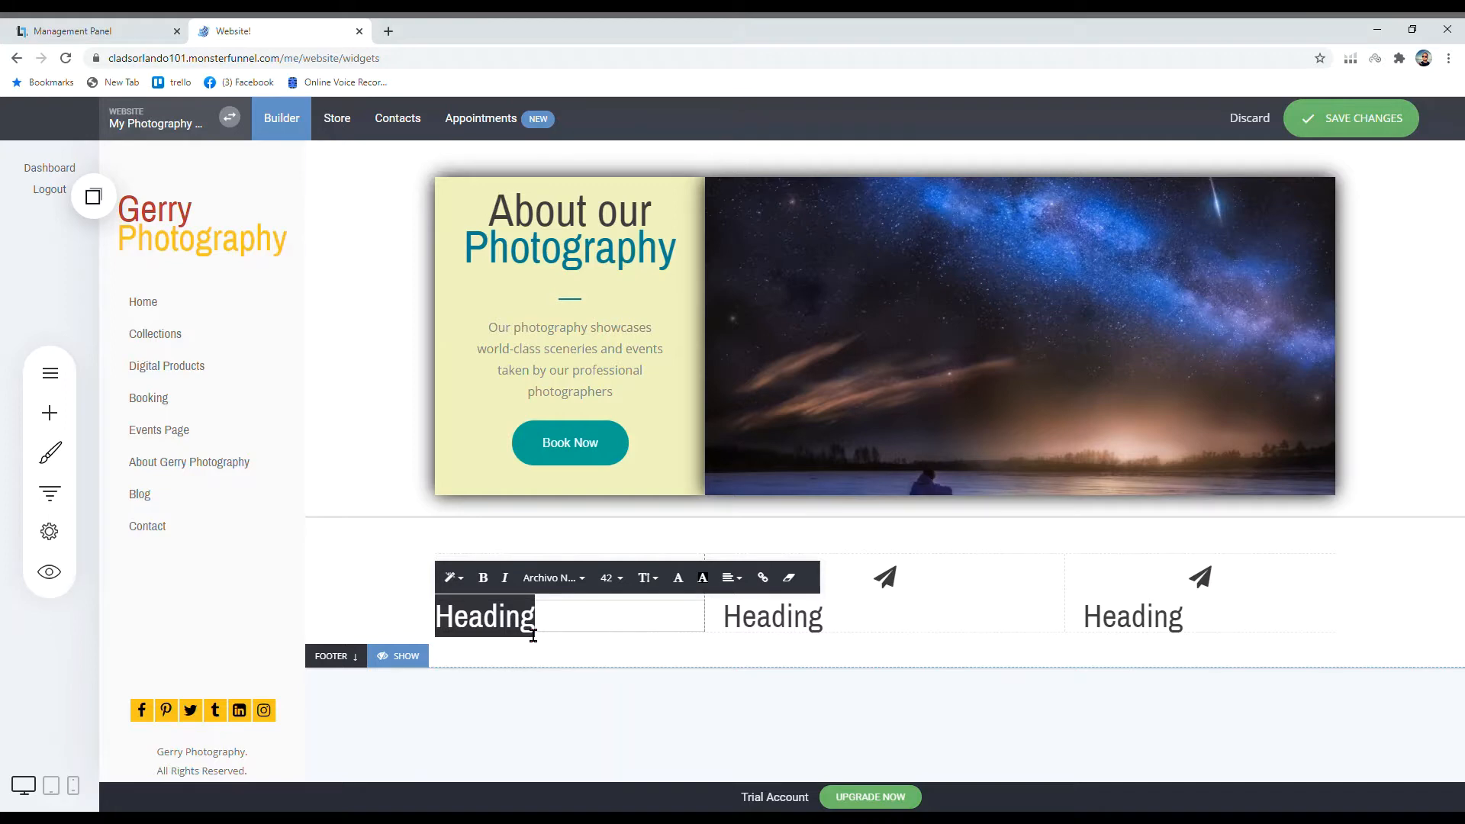
{"action": "type", "text": "qual"}
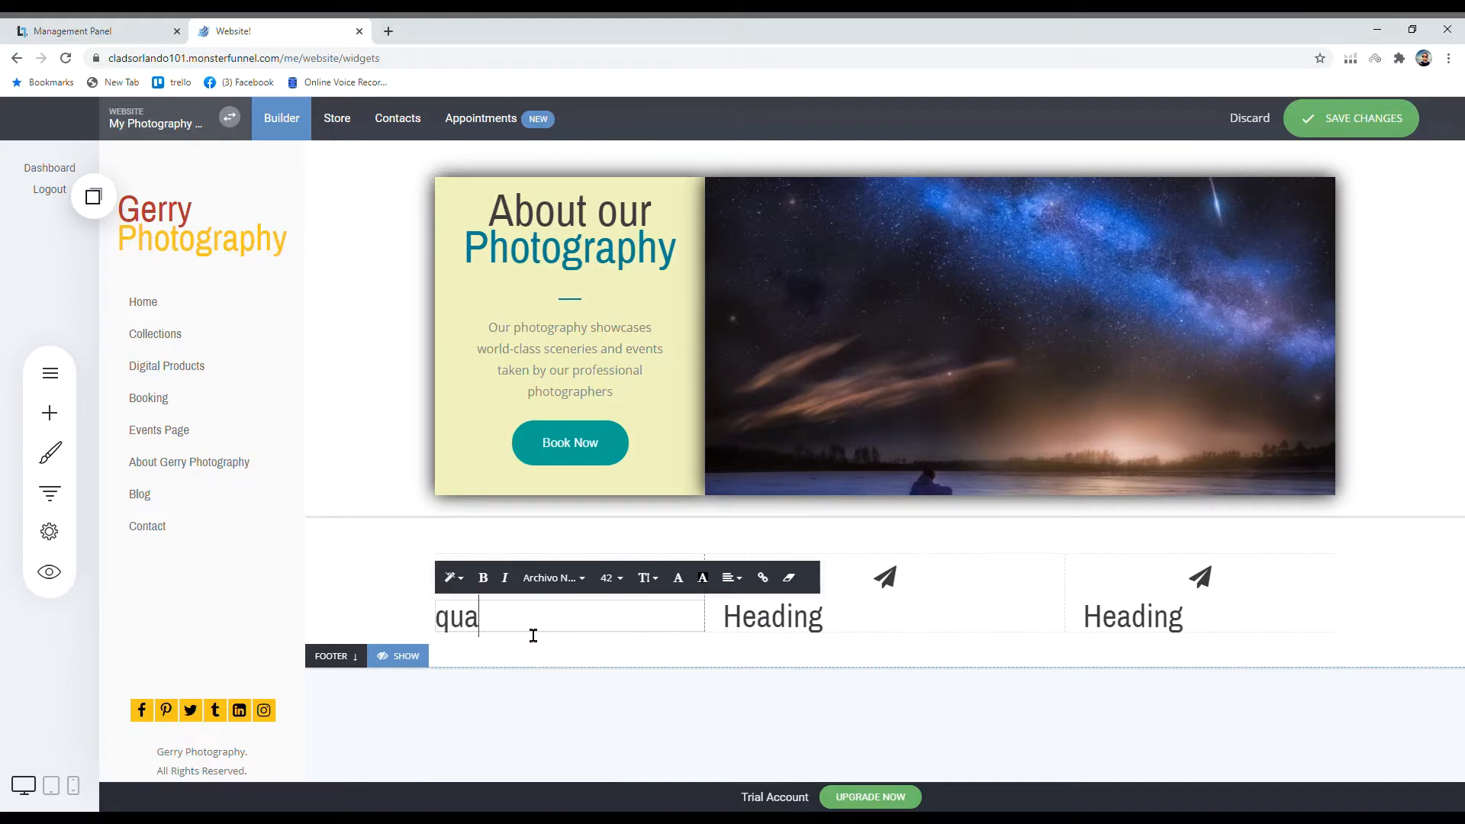
{"action": "key", "text": "BackSpace"}
{"action": "key", "text": "BackSpace"}
{"action": "key", "text": "BackSpace"}
{"action": "key", "text": "BackSpace"}
{"action": "type", "text": "Quality Photographs"}
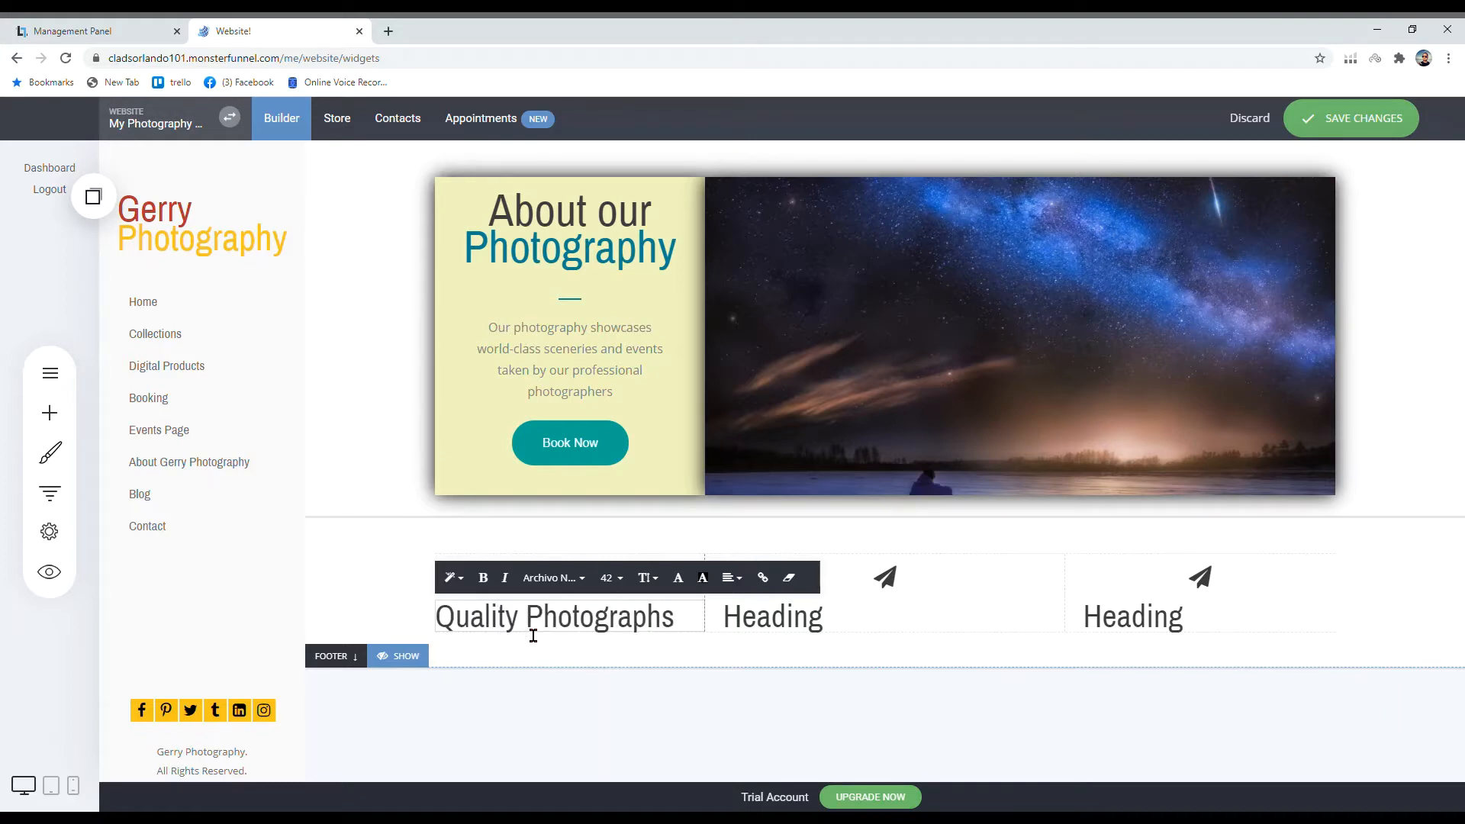
Step: Replace the placeholder heading text in the second column with "Reliable Staff"
{"action": "double_click", "coordinate": [755, 631]}
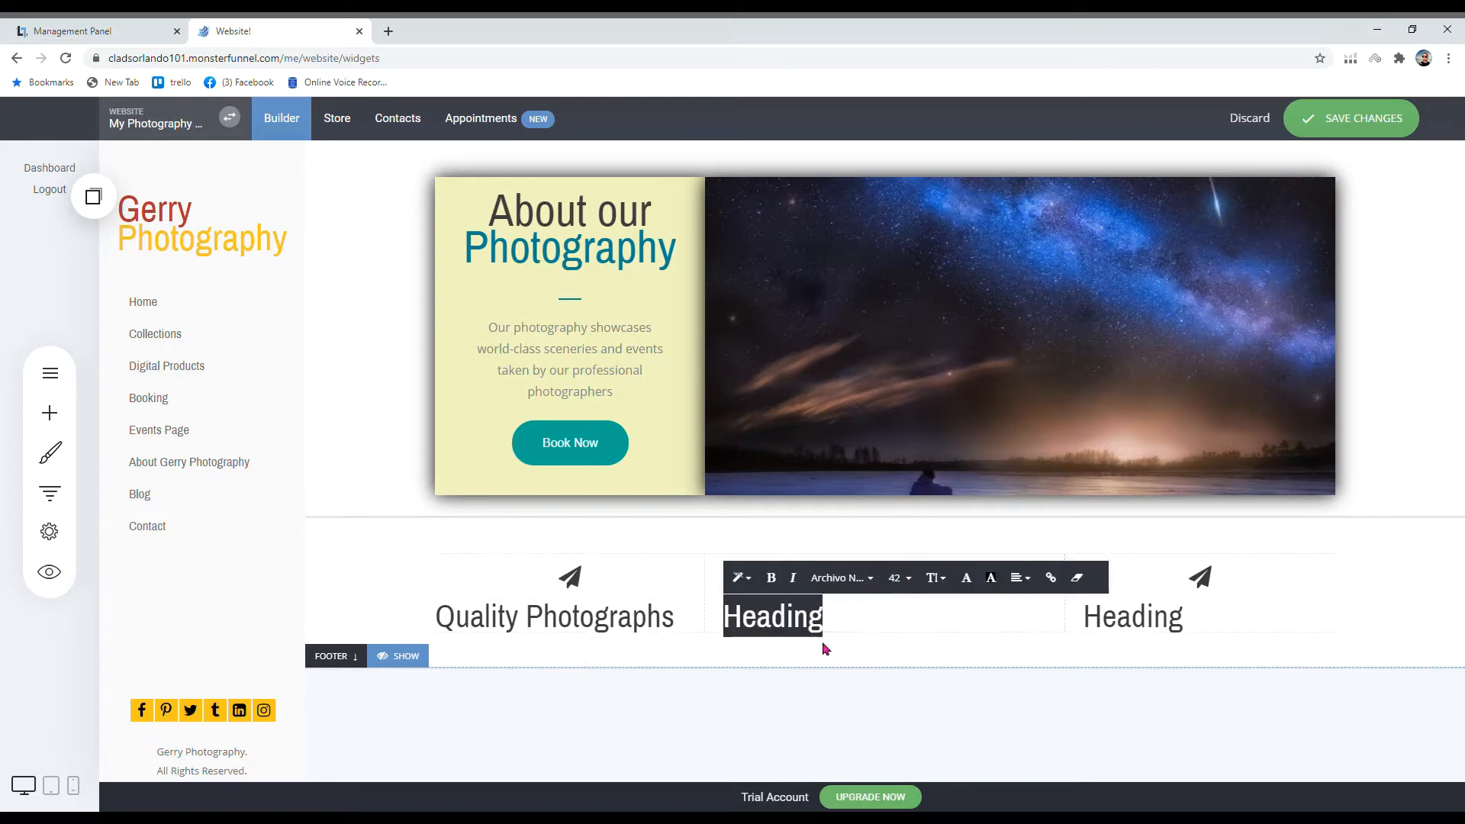
{"action": "type", "text": "Time"}
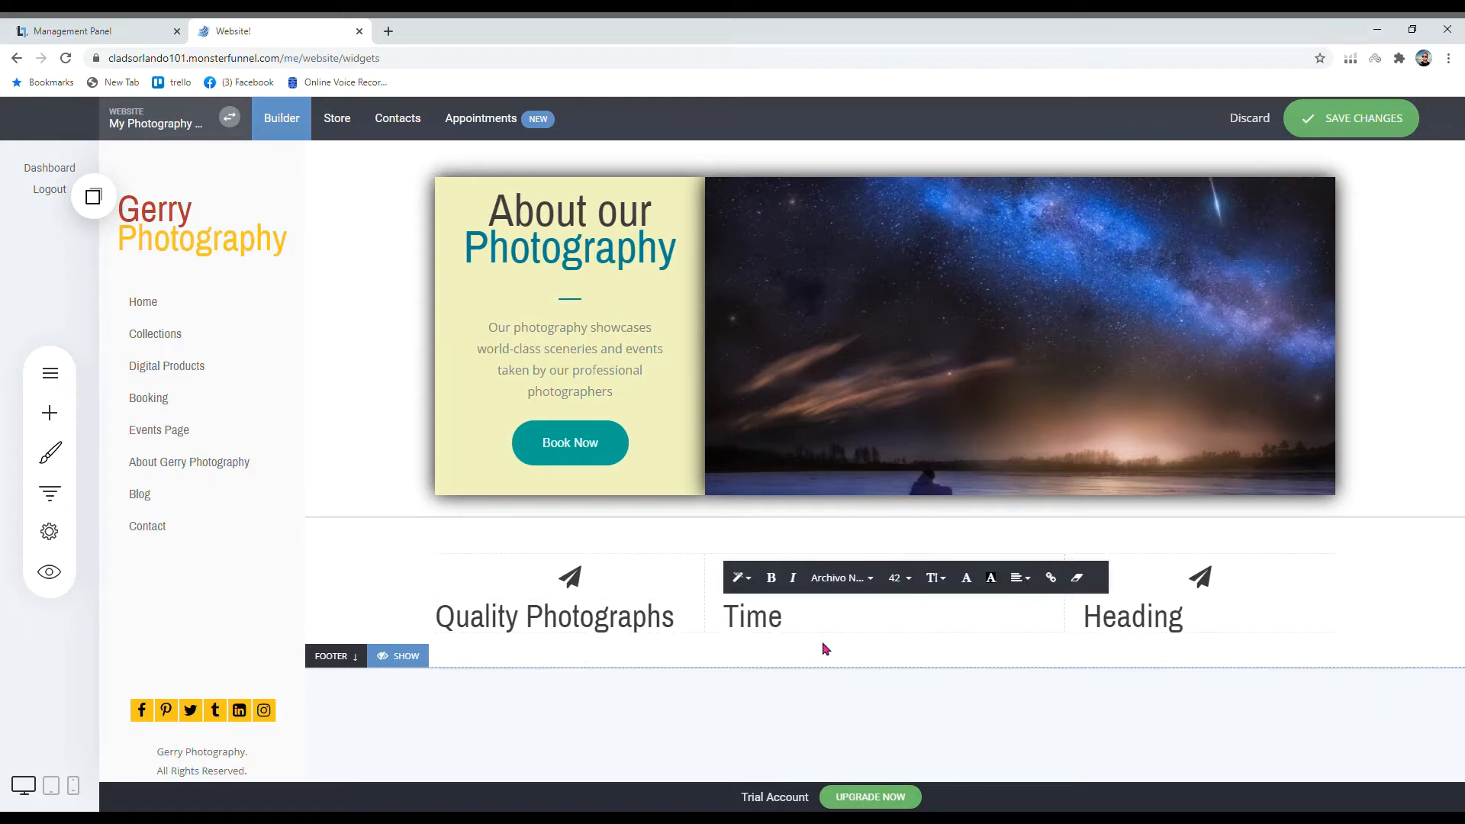
{"action": "key", "text": "BackSpace"}
{"action": "key", "text": "BackSpace"}
{"action": "key", "text": "BackSpace"}
{"action": "type", "text": "Wui"}
{"action": "key", "text": "BackSpace"}
{"action": "key", "text": "BackSpace"}
{"action": "key", "text": "BackSpace"}
{"action": "type", "text": "Reliabl"}
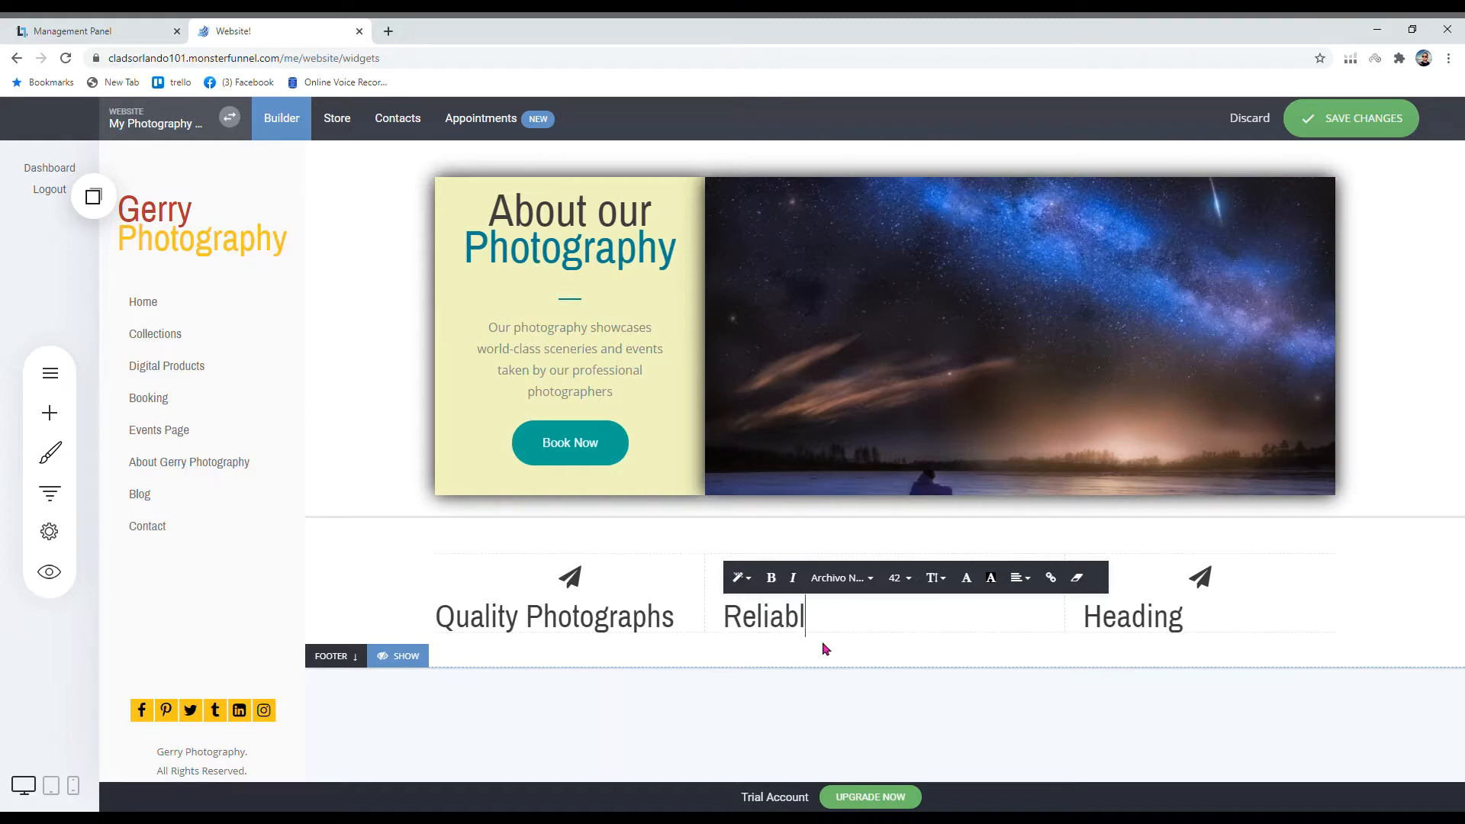
{"action": "type", "text": "e Staff"}
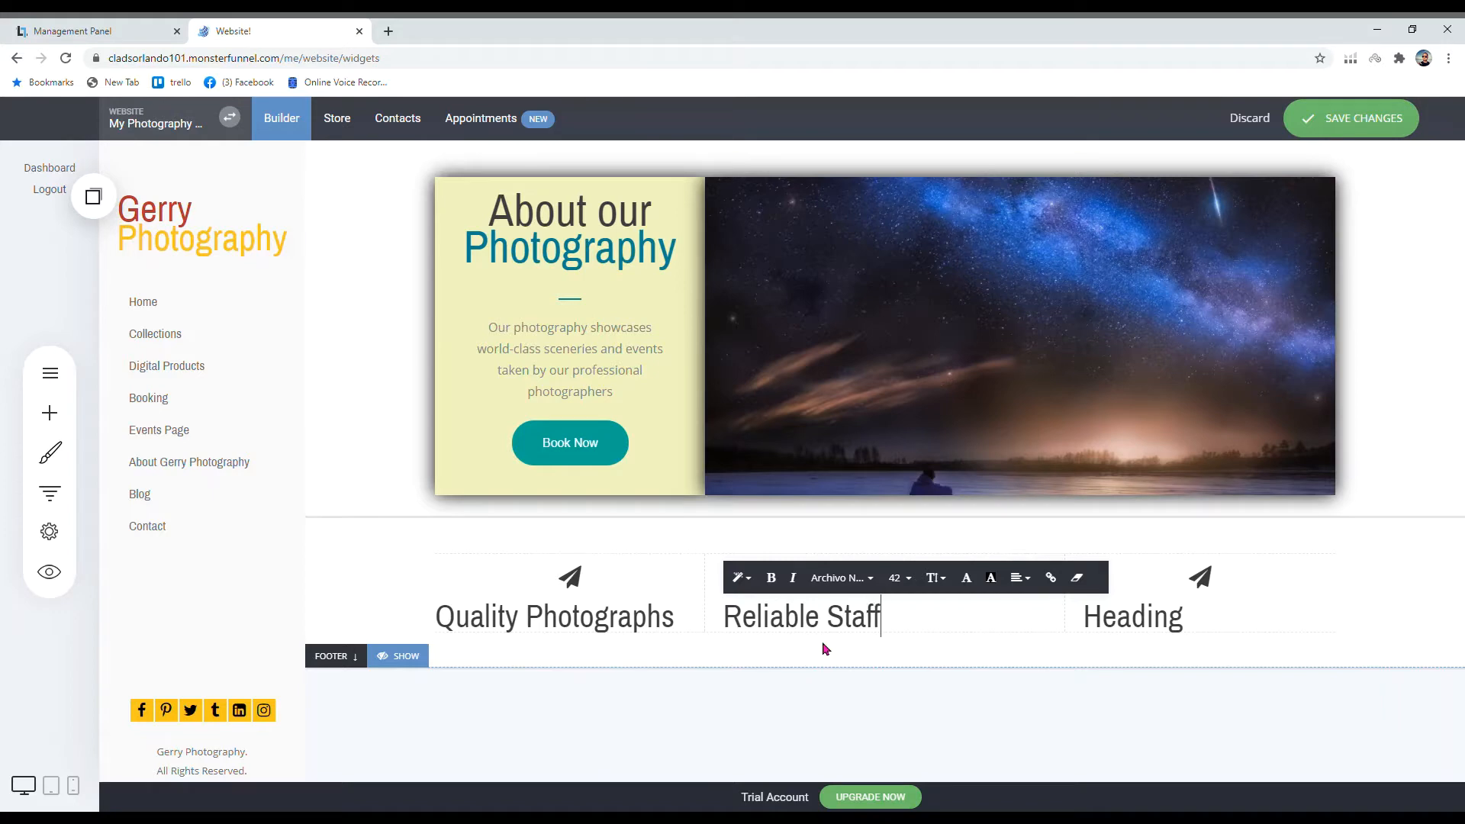
Step: Replace the placeholder heading text in the third column with "Flexible"
{"action": "double_click", "coordinate": [1130, 617]}
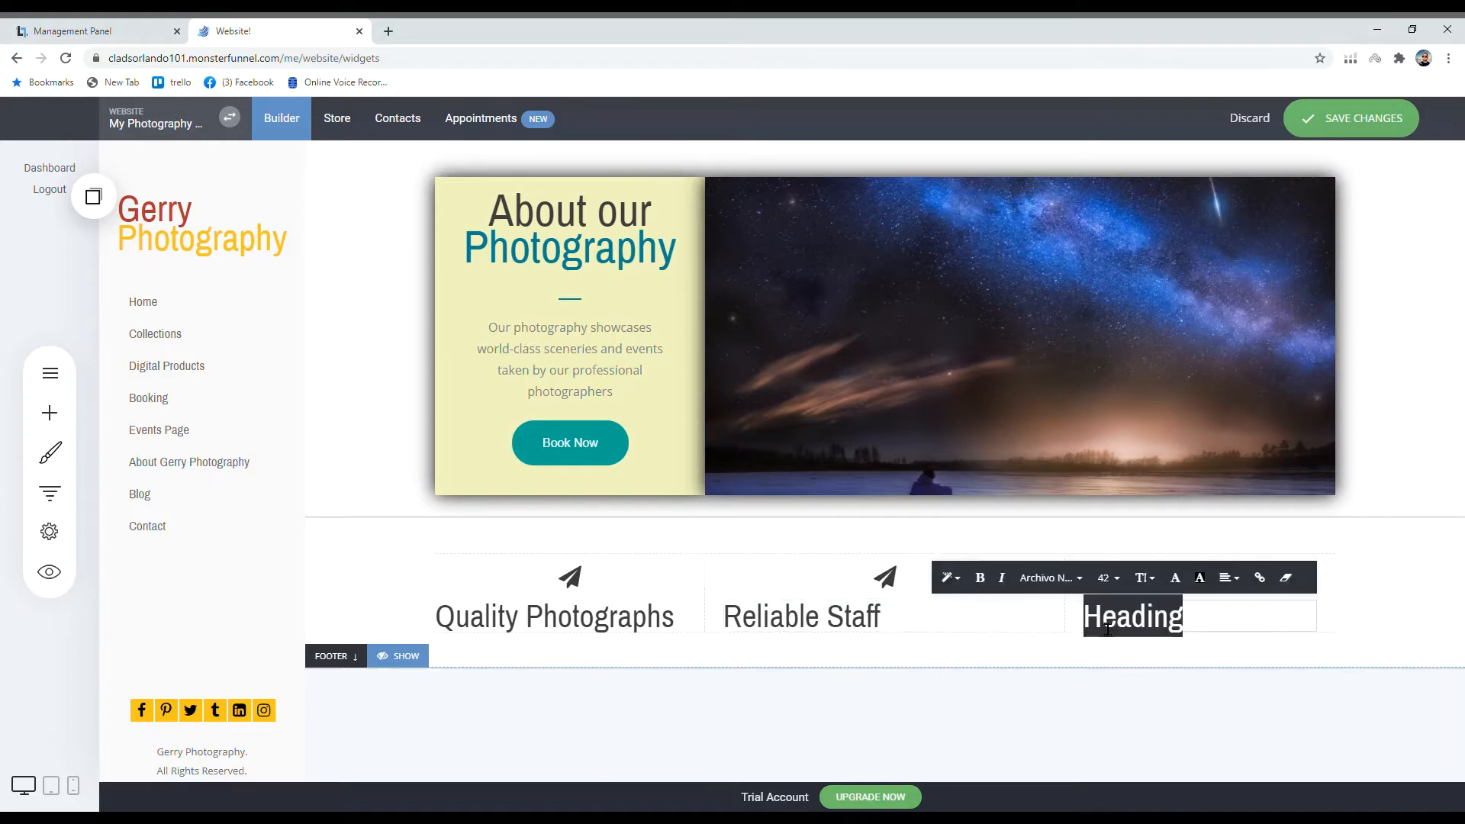
{"action": "type", "text": "Feli"}
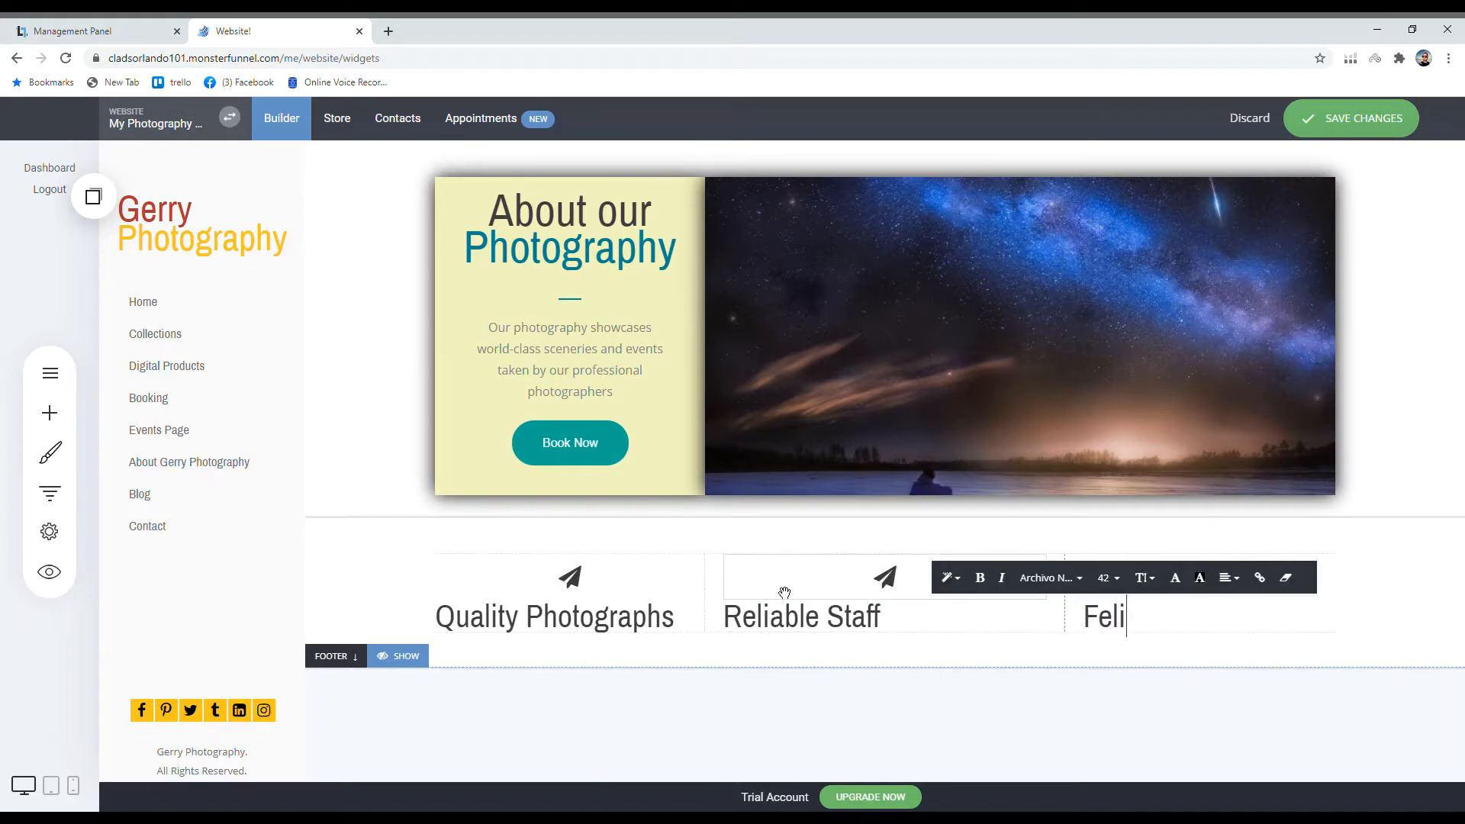
{"action": "key", "text": "BackSpace"}
{"action": "key", "text": "BackSpace"}
{"action": "type", "text": "lexible"}
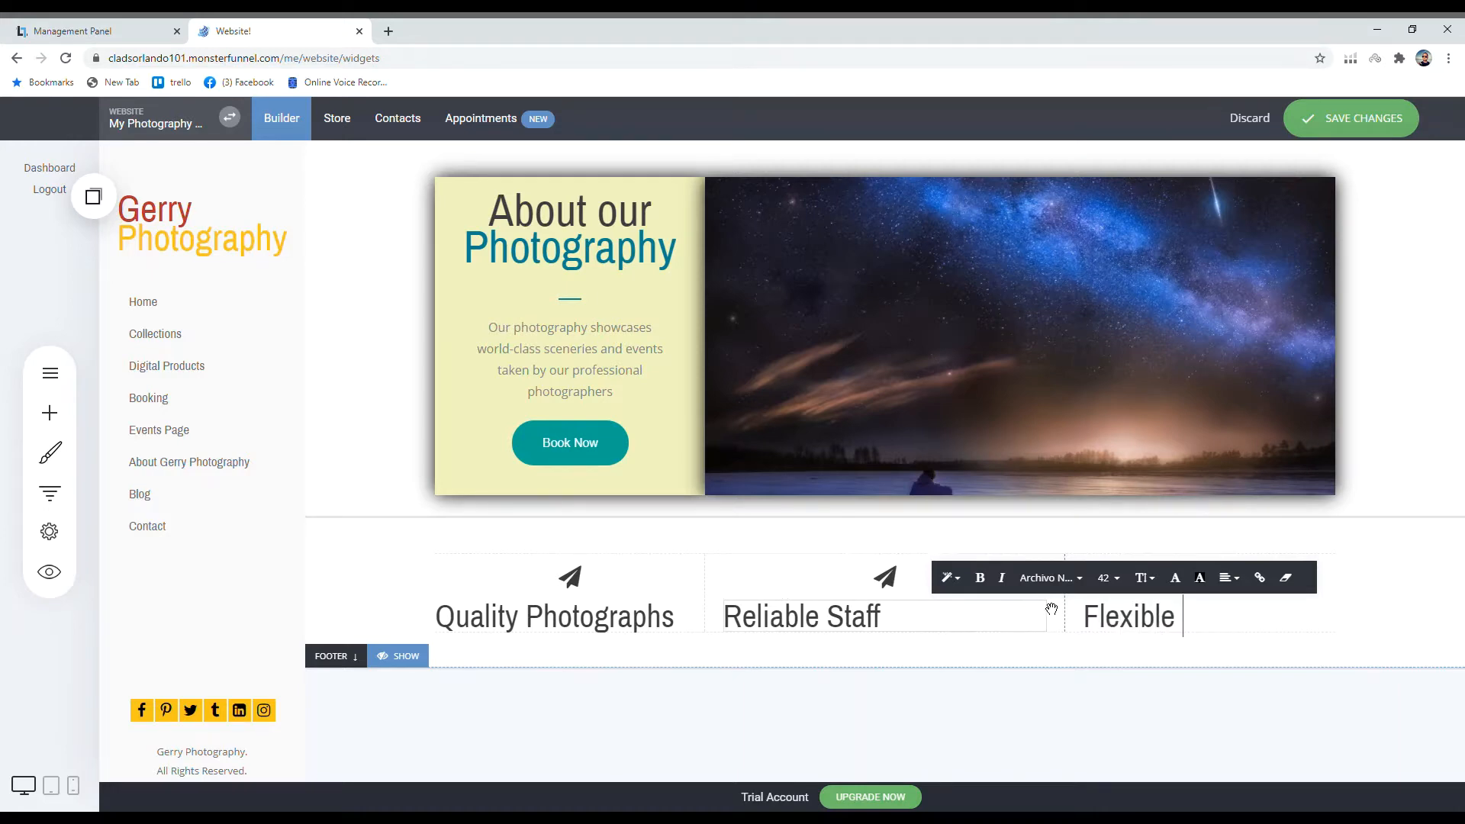
{"action": "double_click", "coordinate": [1121, 615]}
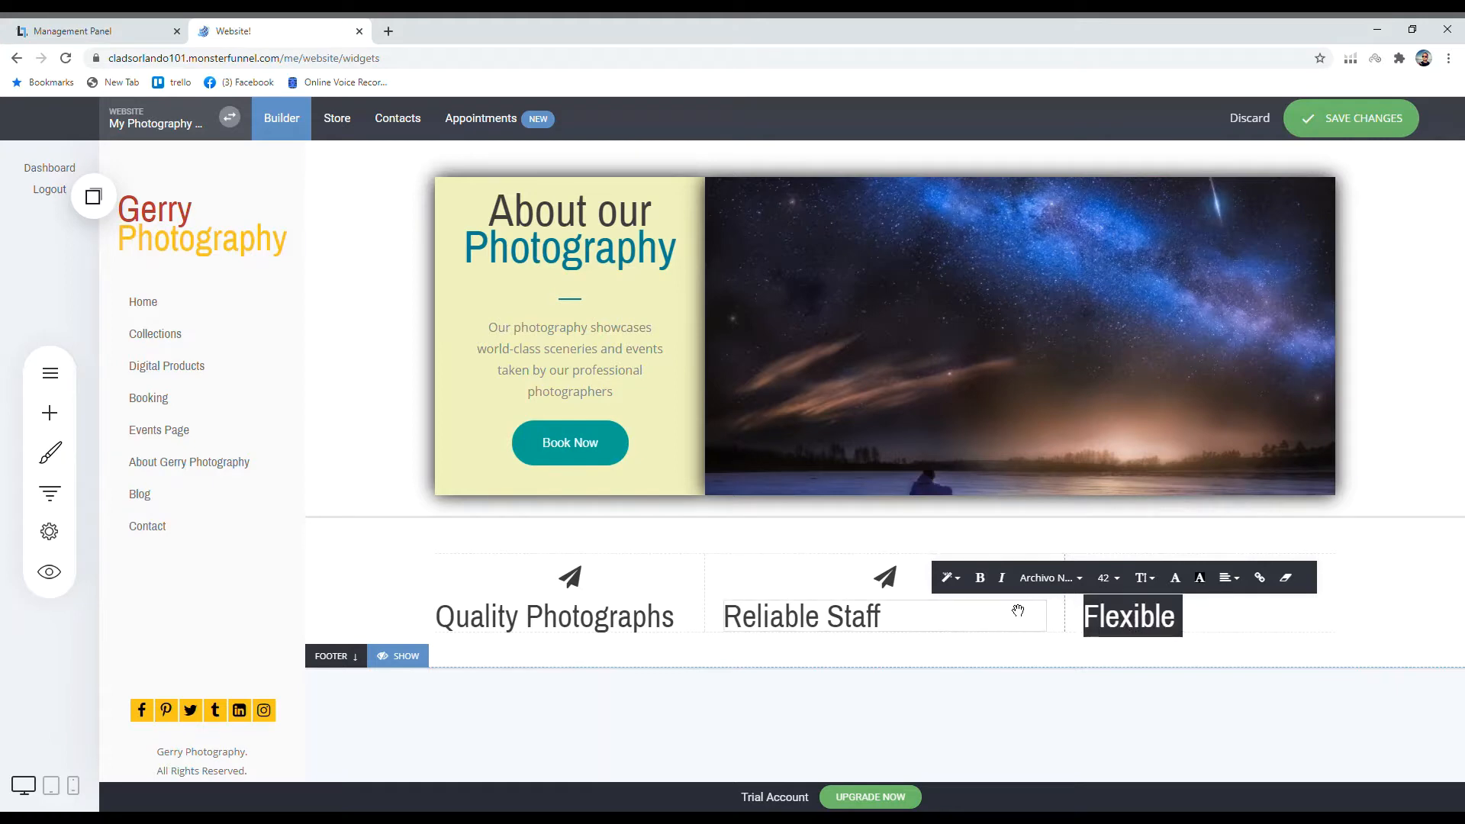
{"action": "key", "text": "Right"}
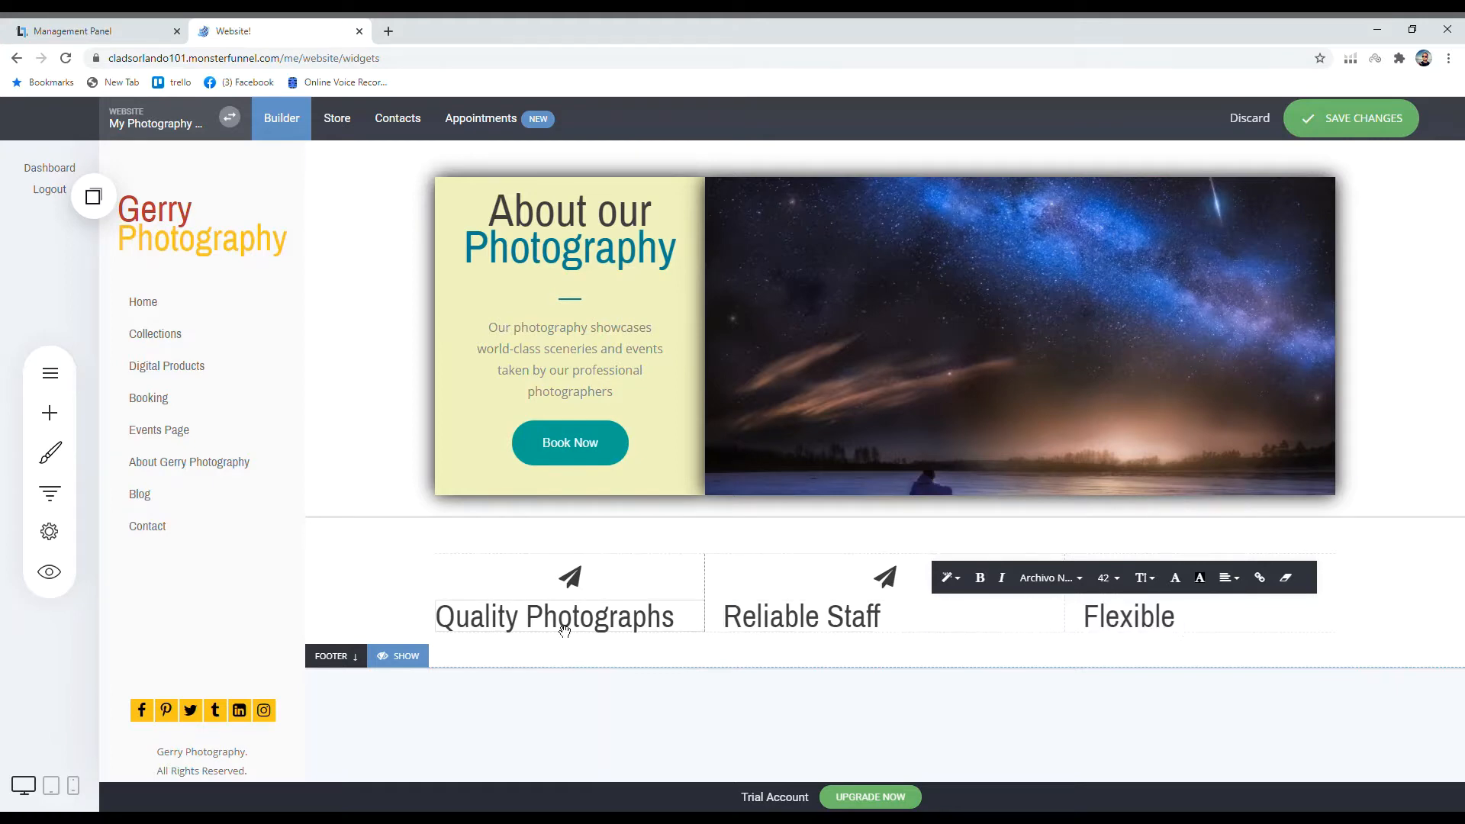
Step: Change the first column's heading text to "Photography"
{"action": "left_click", "coordinate": [844, 622]}
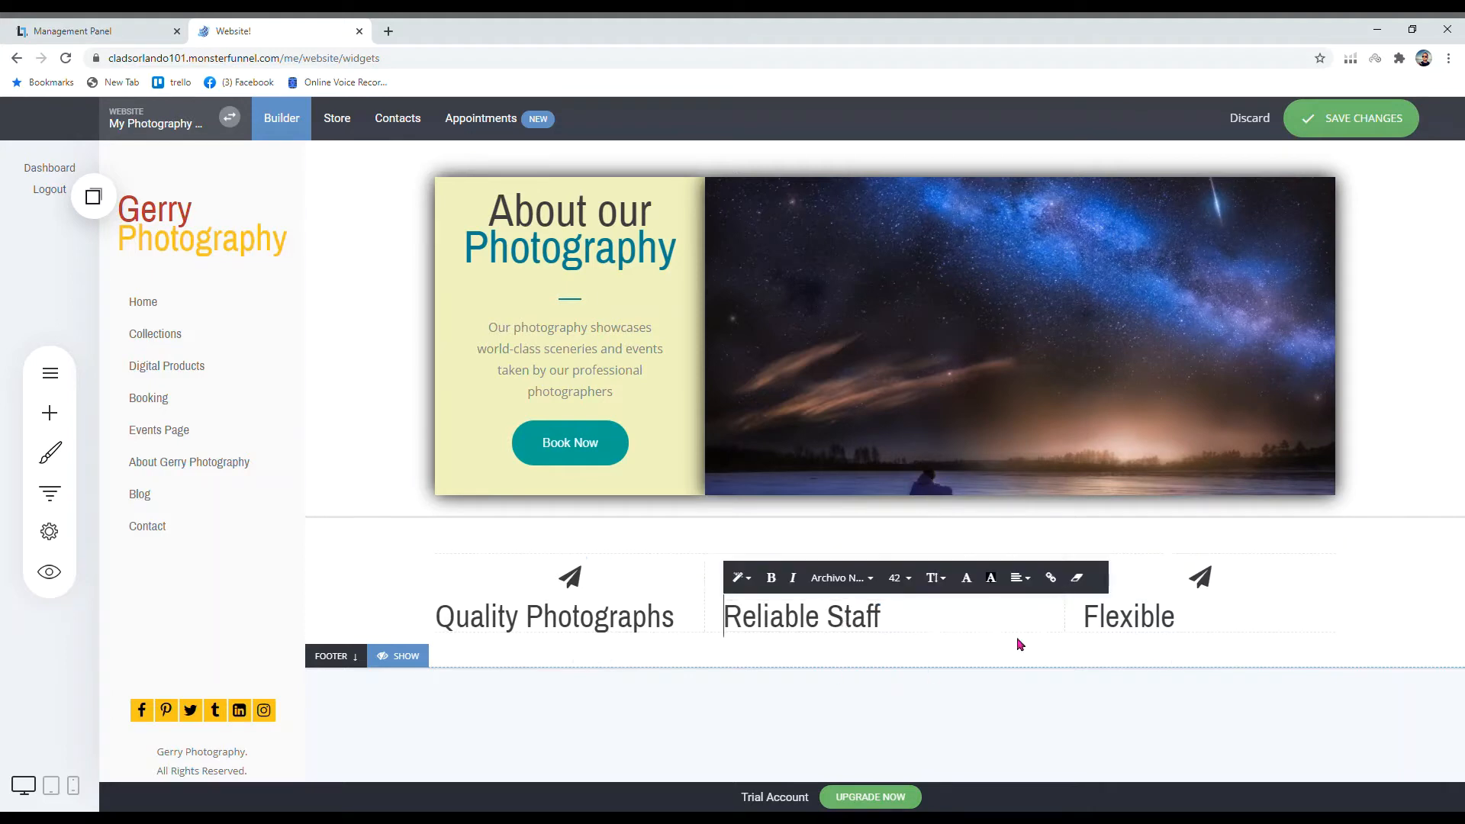
{"action": "triple_click", "coordinate": [861, 632]}
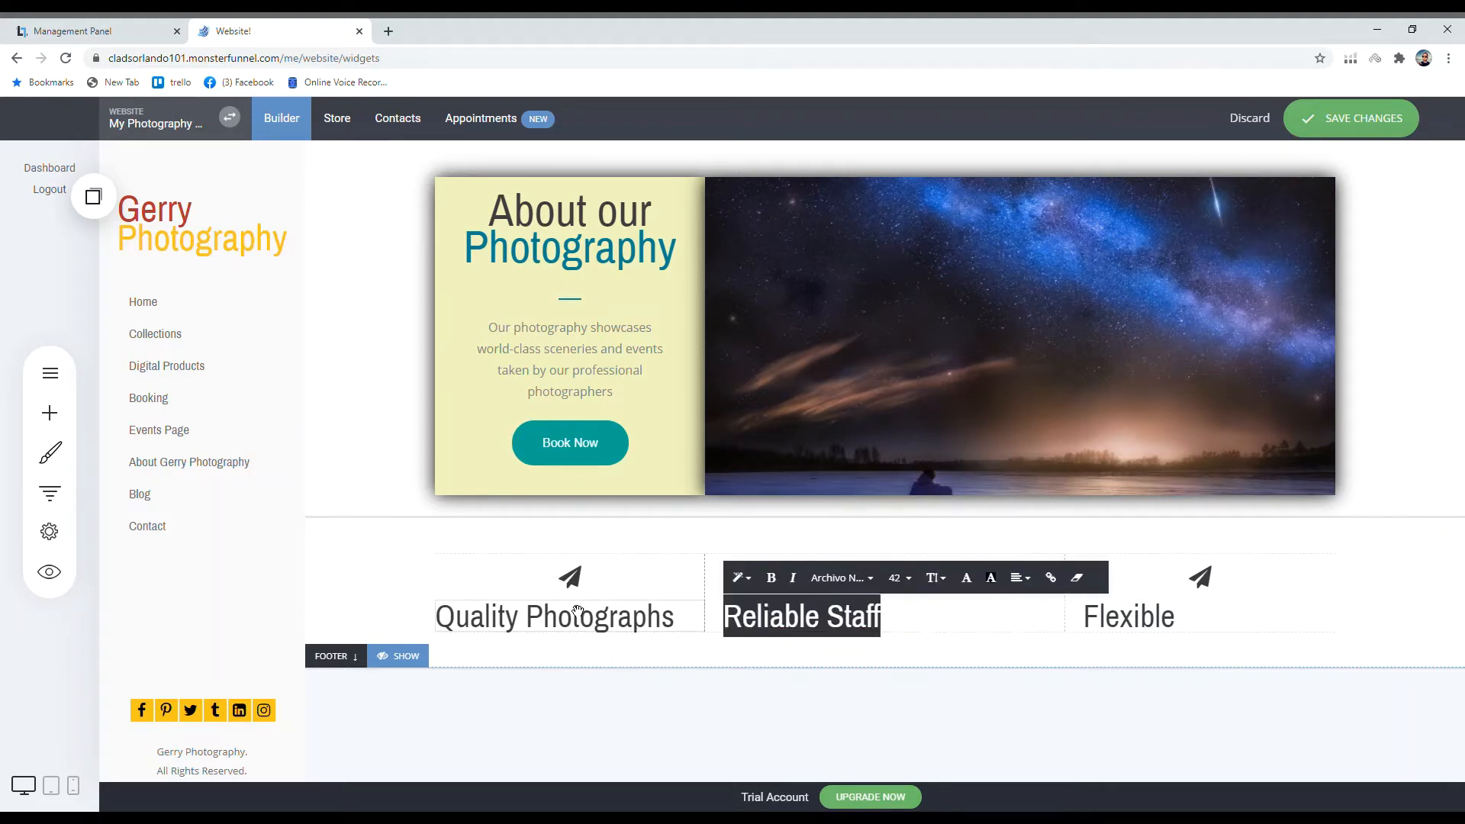
{"action": "triple_click", "coordinate": [587, 628]}
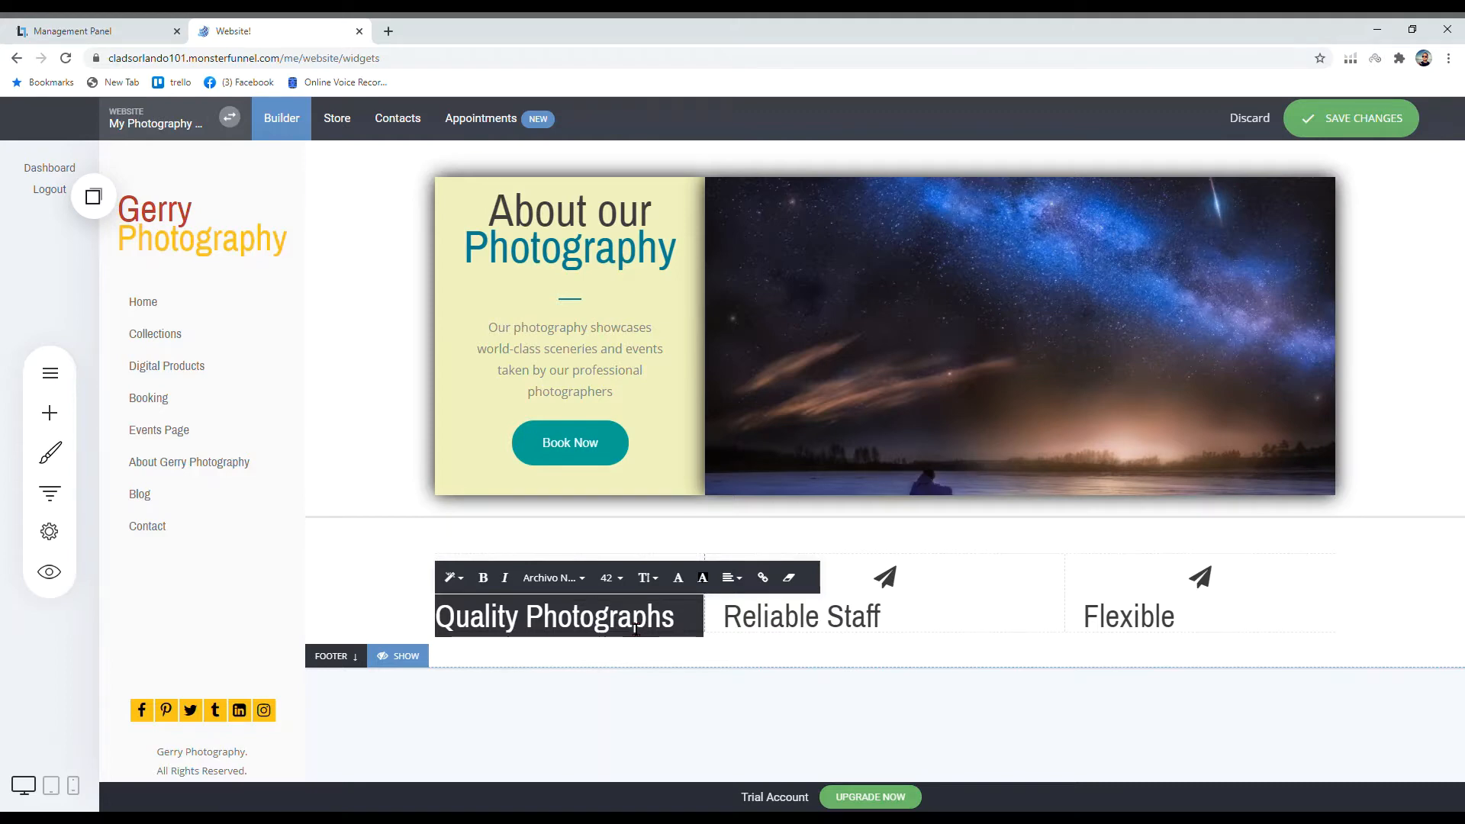
{"action": "type", "text": "Photo"}
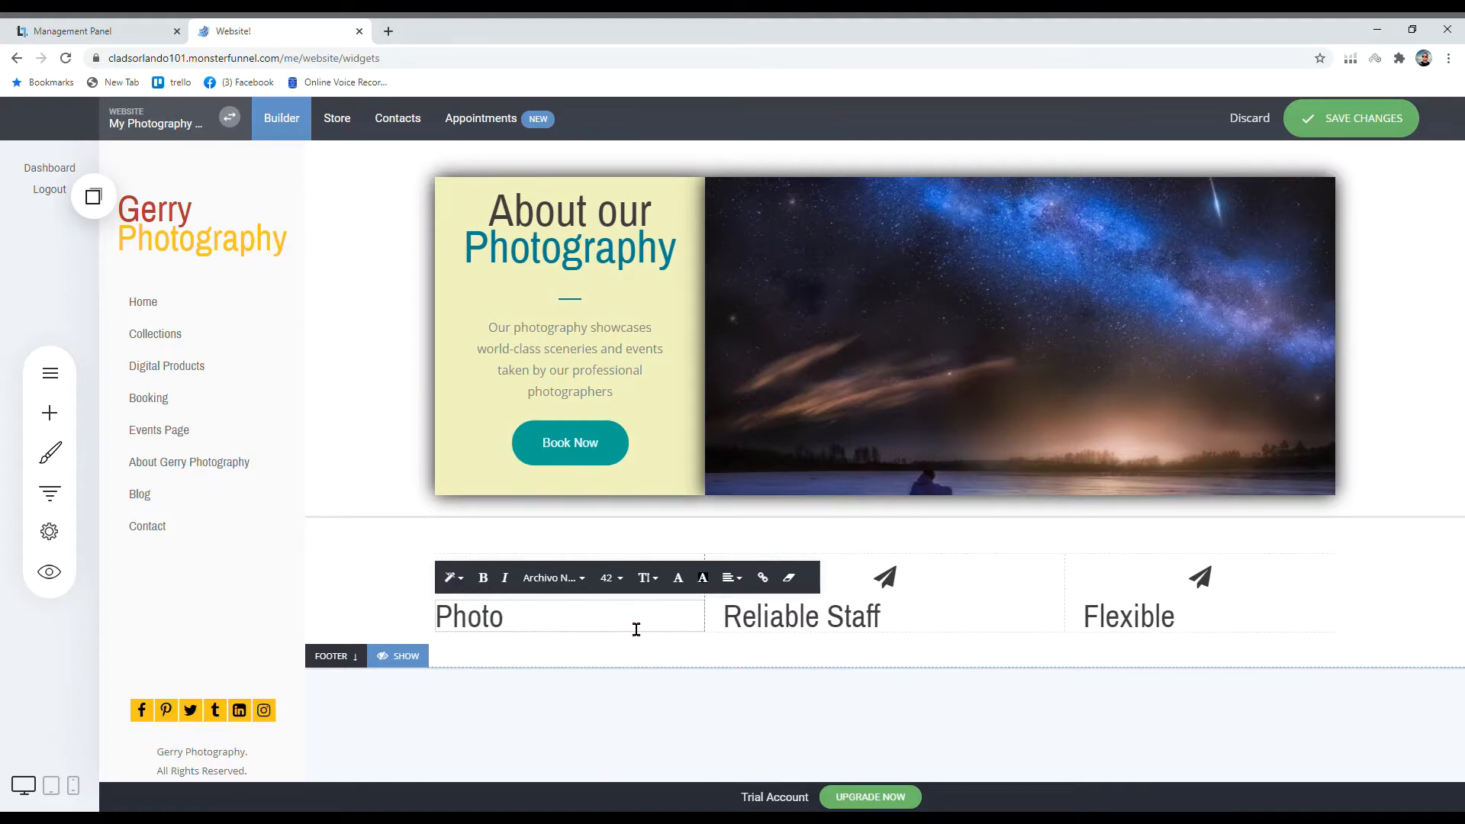
{"action": "type", "text": "graphy"}
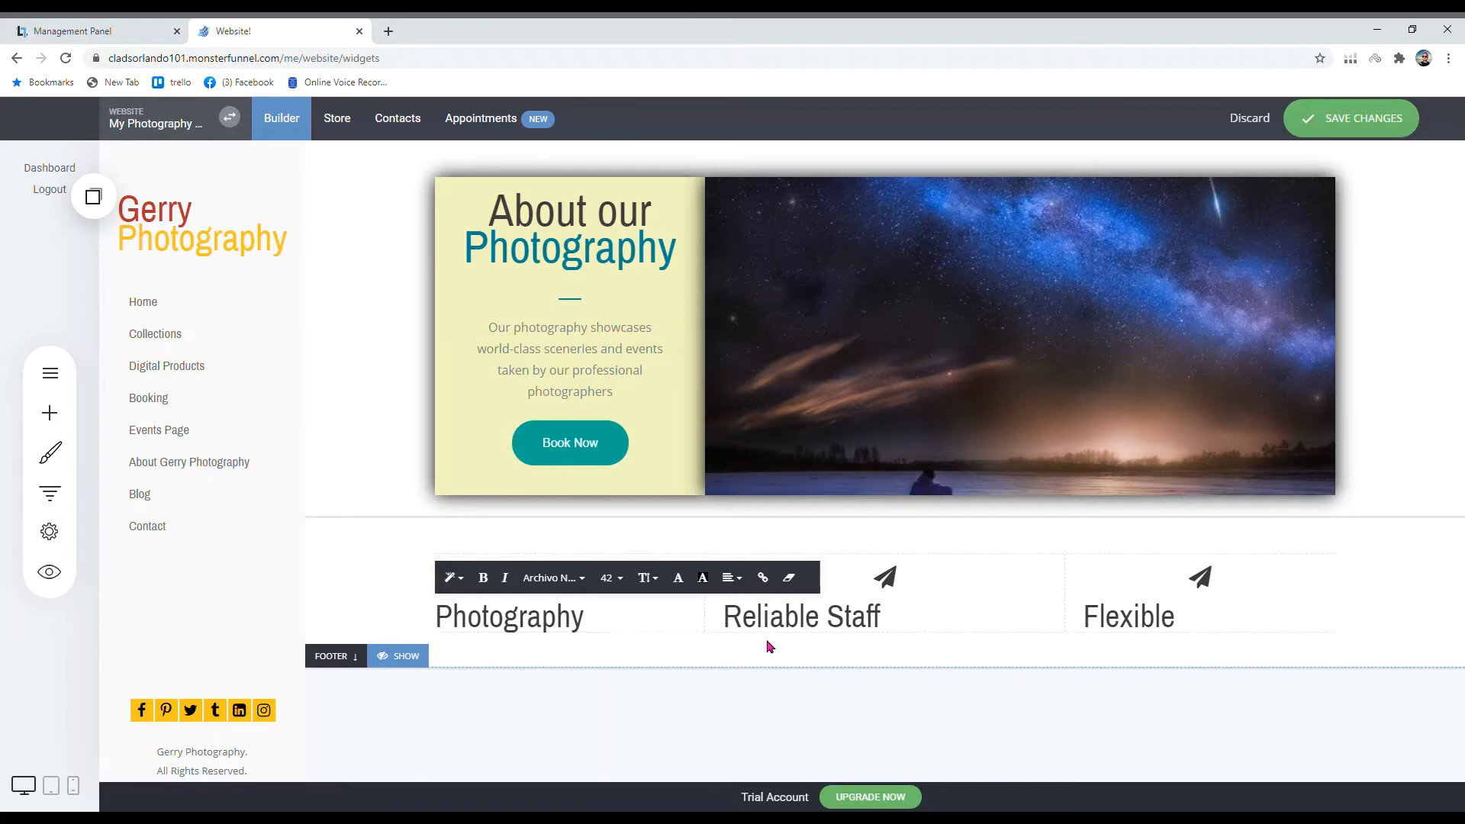
Step: Change the second column's heading to "Events" and the third column's heading to "Presentations"
{"action": "left_click", "coordinate": [778, 622]}
{"action": "double_click", "coordinate": [778, 622]}
{"action": "type", "text": "Events"}
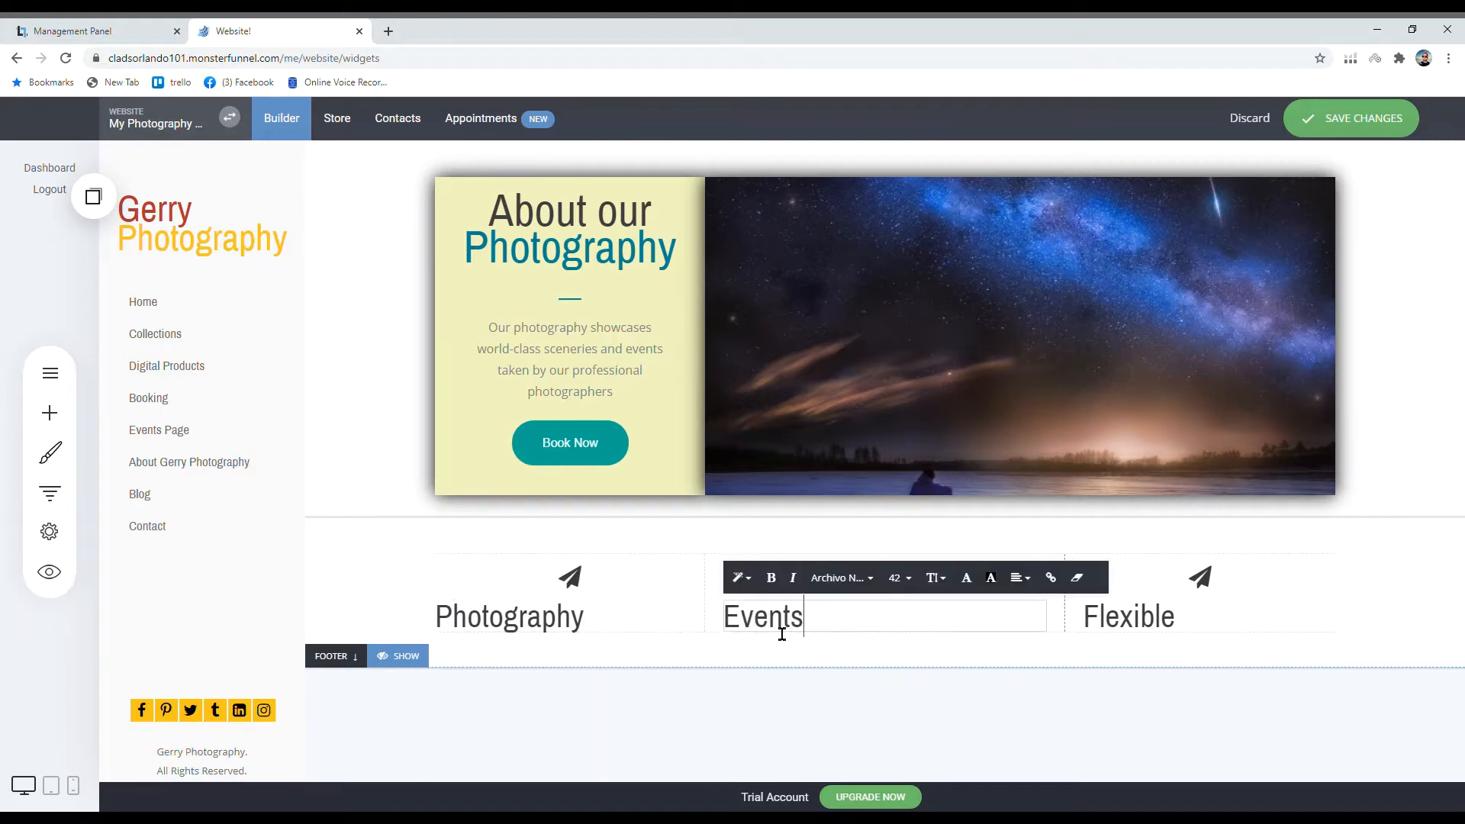
{"action": "double_click", "coordinate": [1129, 617]}
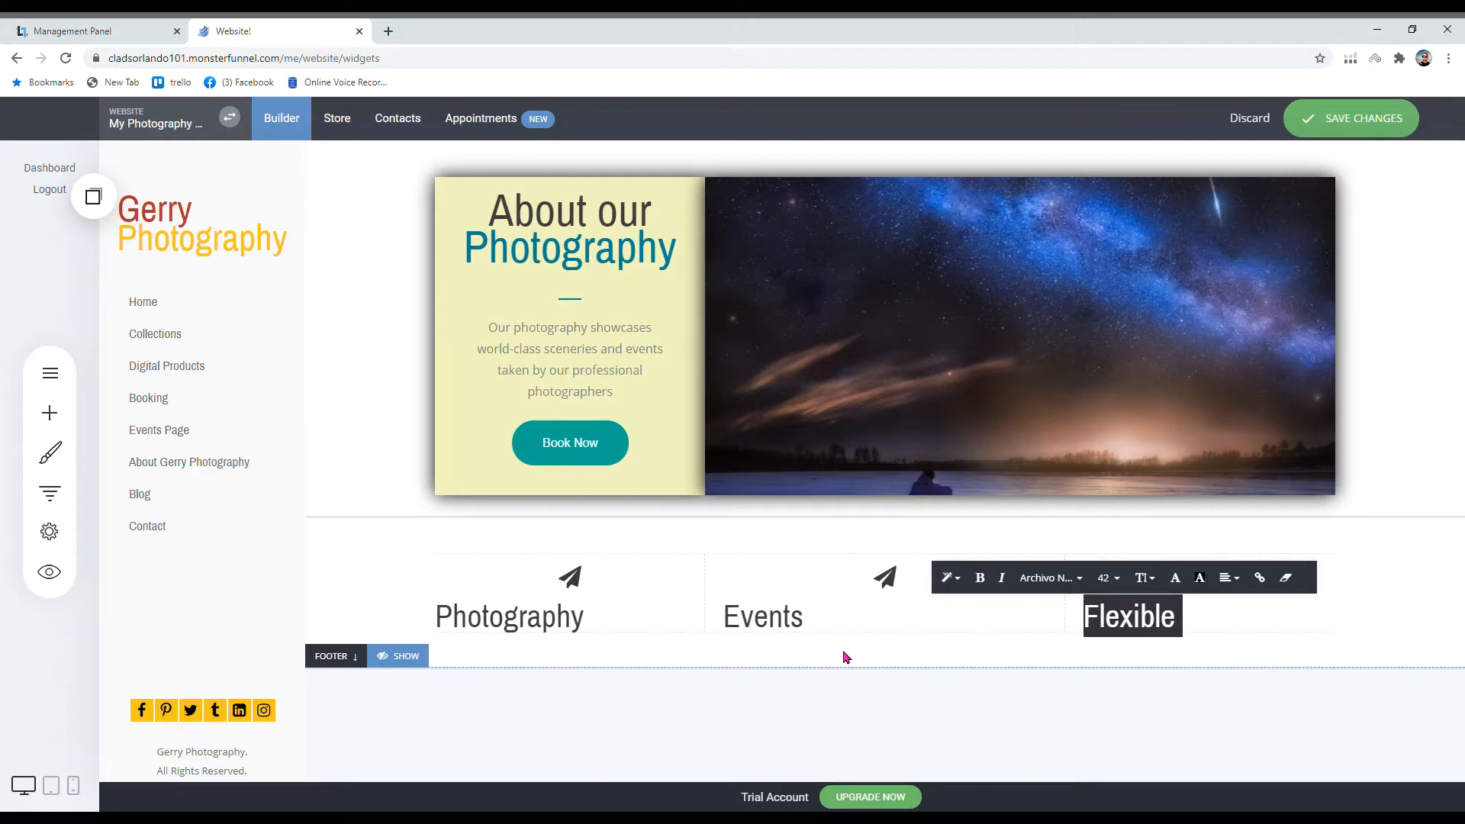
{"action": "type", "text": "Presentations"}
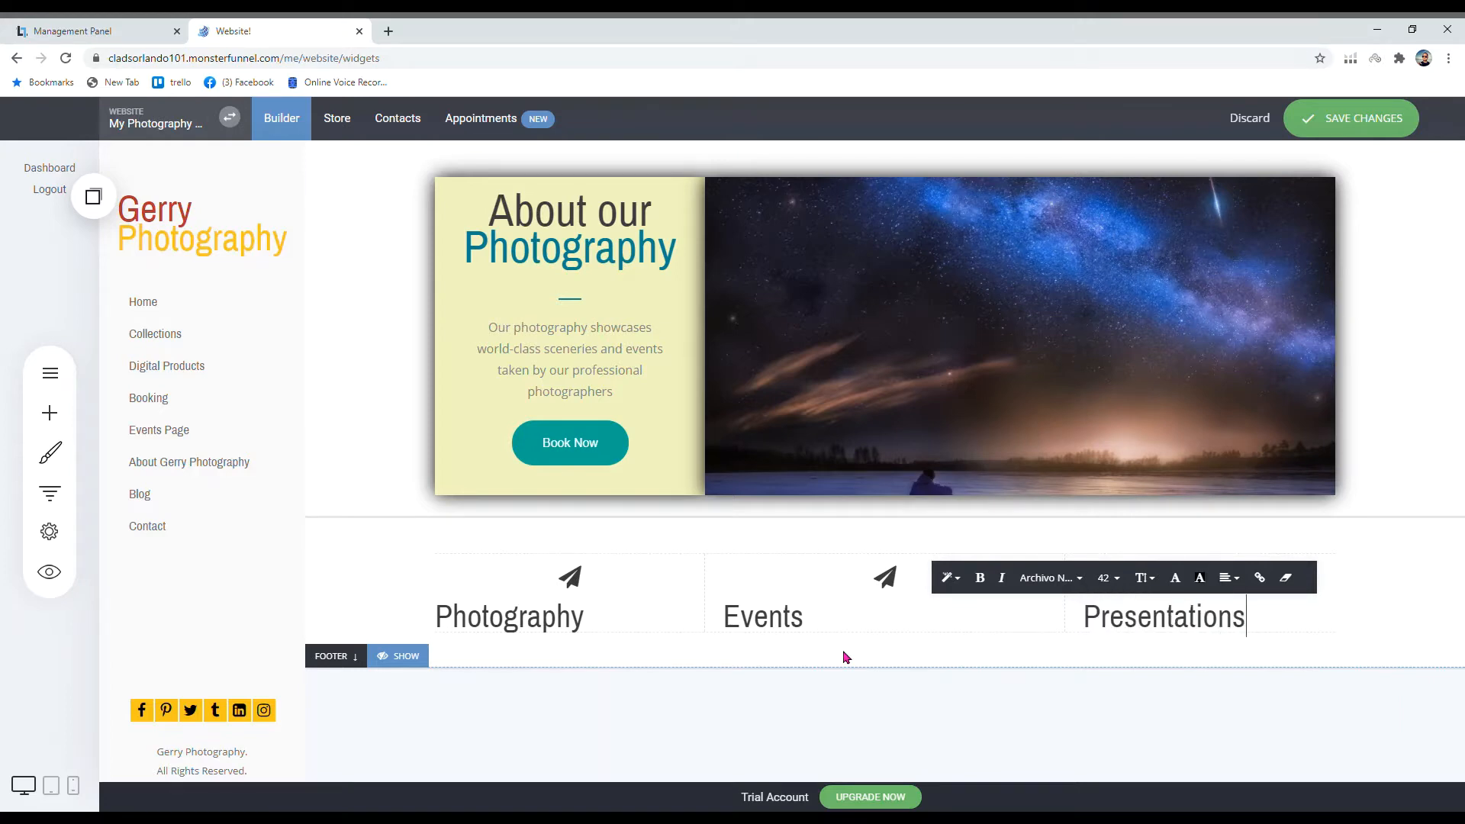
Step: Center-align the "Photography" heading in the first column
{"action": "left_click", "coordinate": [565, 622]}
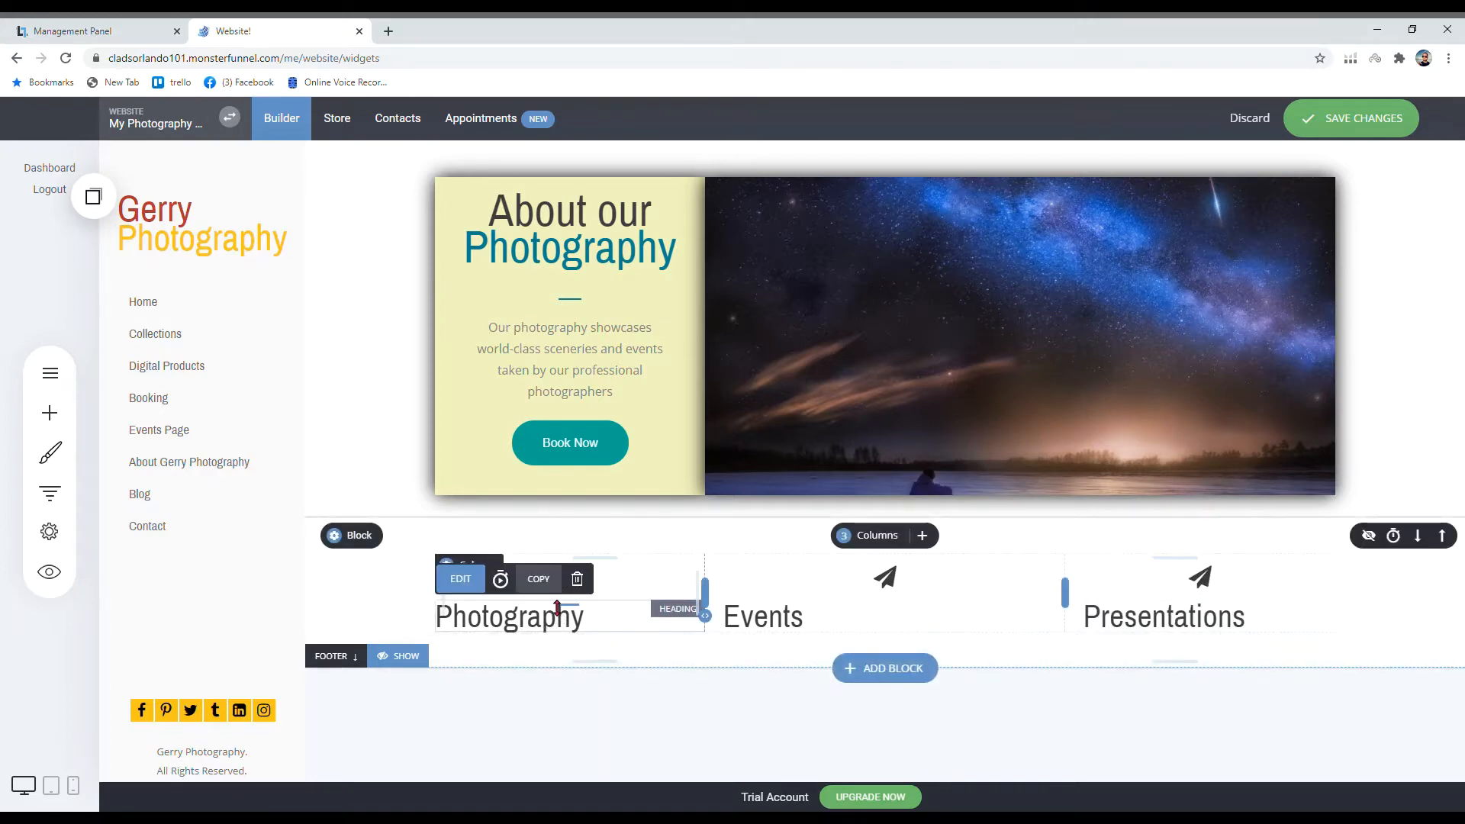
{"action": "left_click", "coordinate": [562, 625]}
{"action": "double_click", "coordinate": [562, 625]}
{"action": "left_click", "coordinate": [730, 578]}
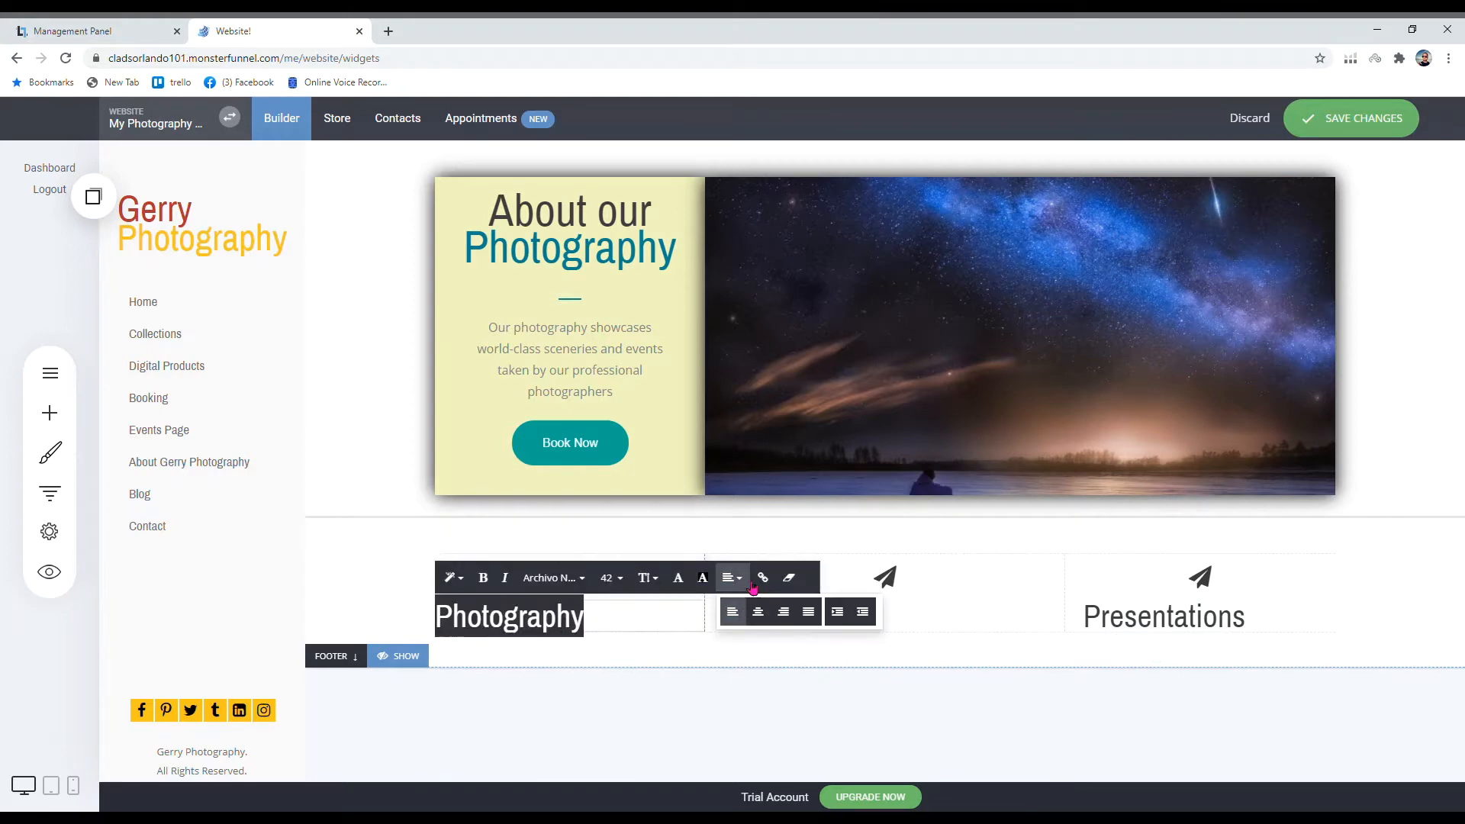
{"action": "left_click", "coordinate": [783, 614]}
Step: Center-align the "Events" and "Presentations" headings in the second and third columns
{"action": "left_click", "coordinate": [801, 632]}
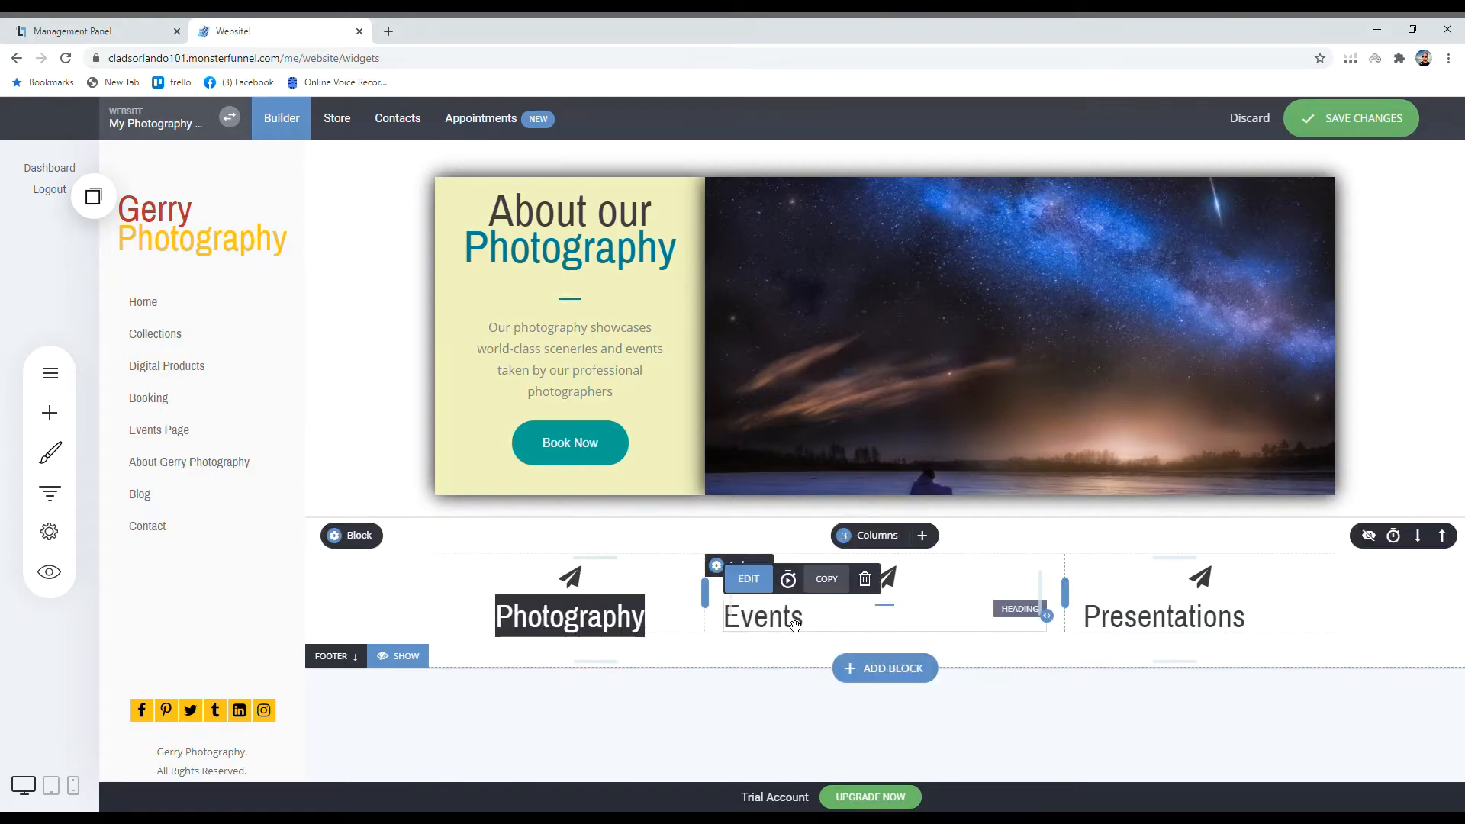
{"action": "double_click", "coordinate": [801, 632]}
{"action": "left_click", "coordinate": [1020, 577]}
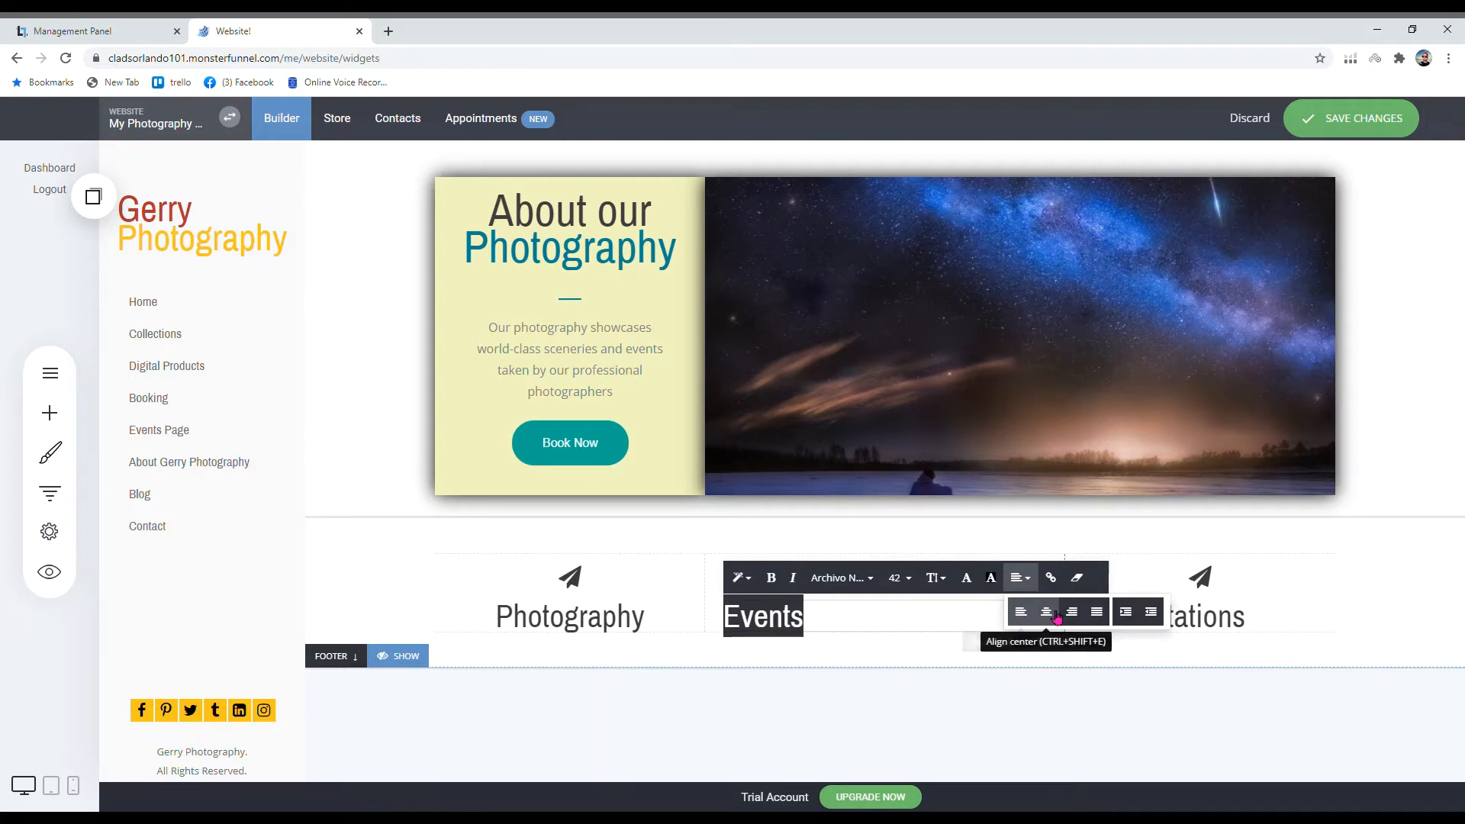
{"action": "left_click", "coordinate": [1052, 611]}
{"action": "double_click", "coordinate": [1202, 617]}
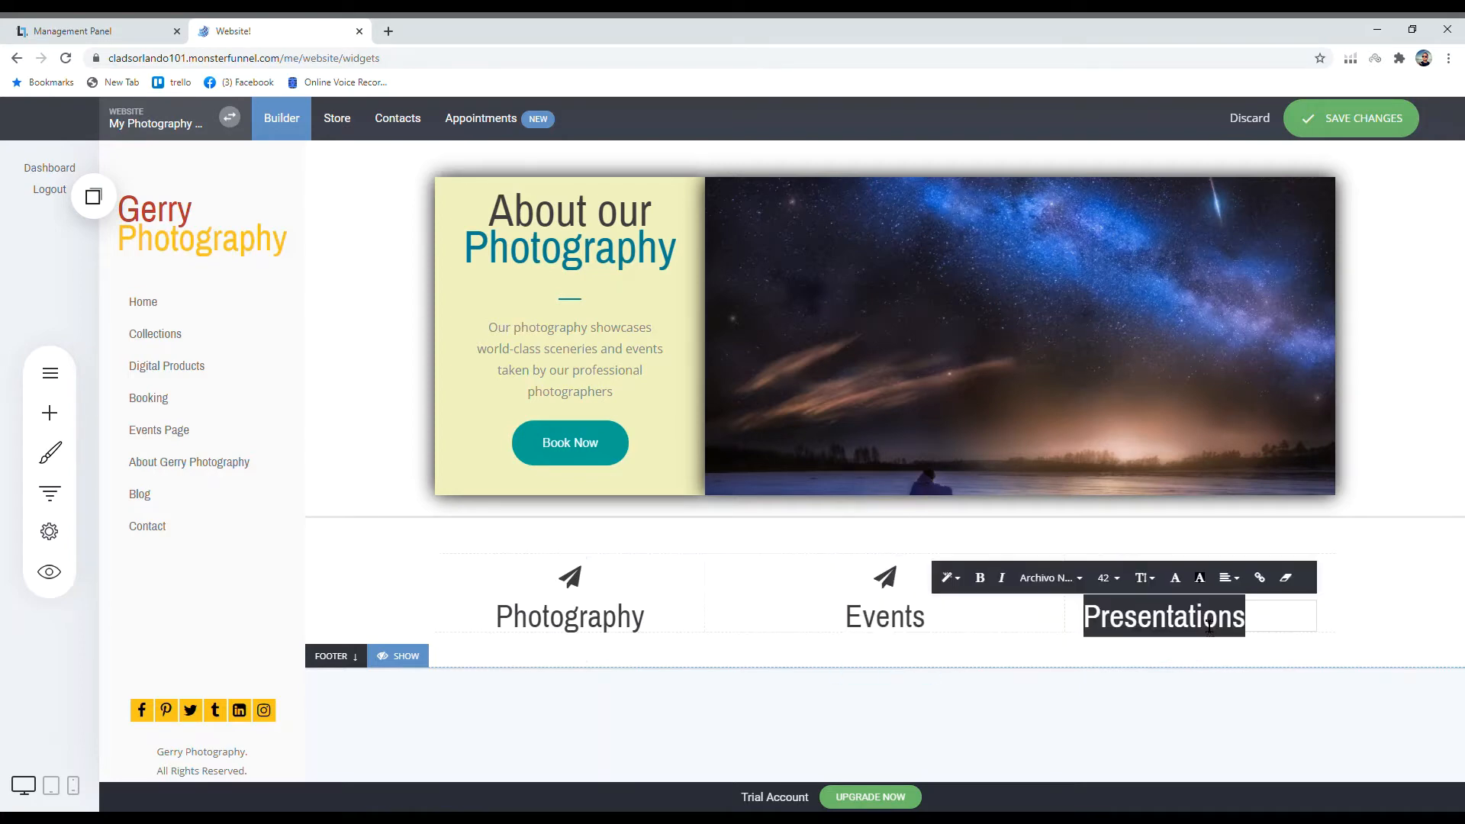
{"action": "left_click", "coordinate": [1228, 577]}
{"action": "left_click", "coordinate": [1254, 611]}
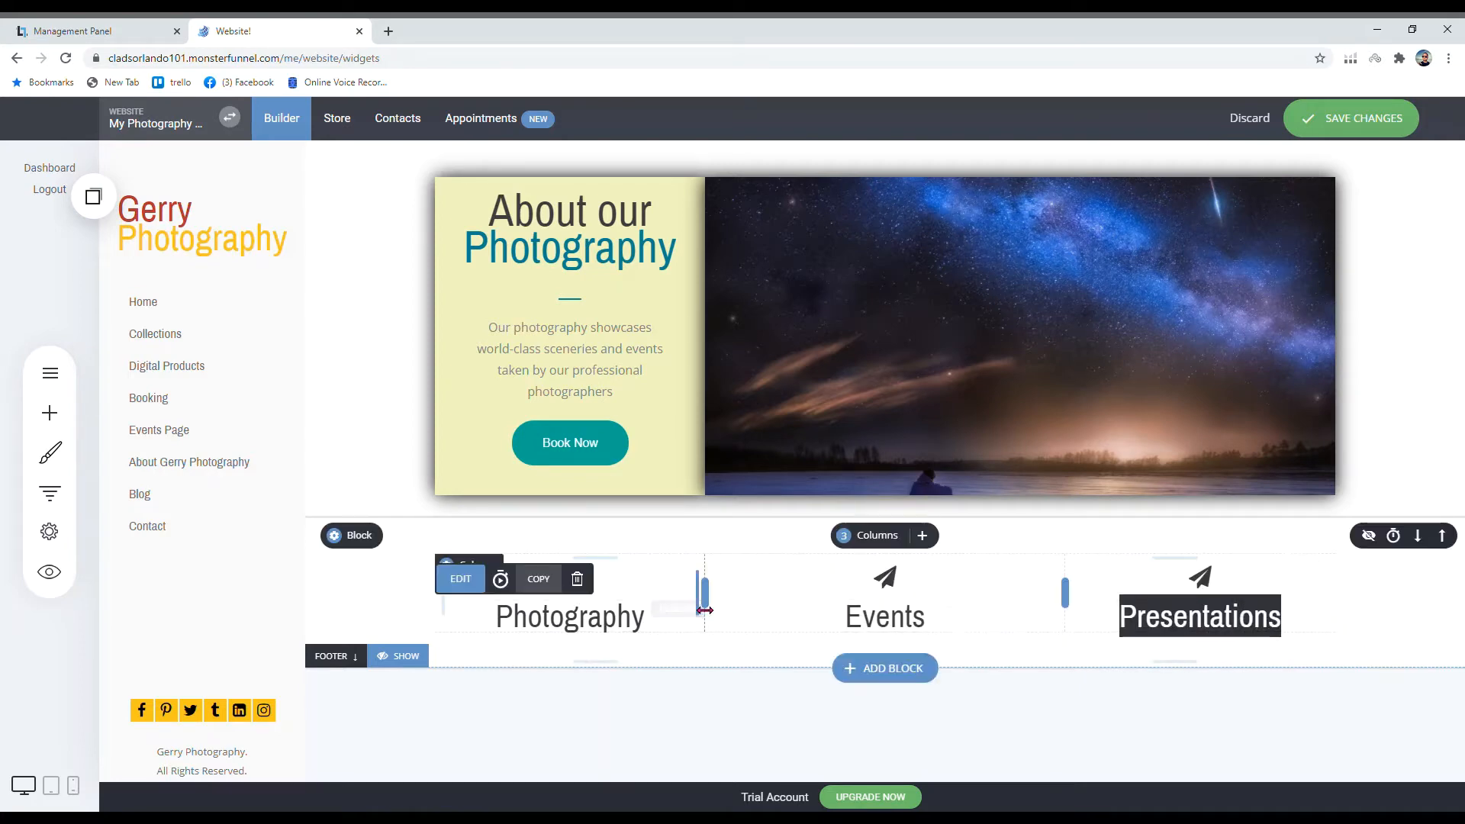
{"action": "left_click", "coordinate": [579, 692]}
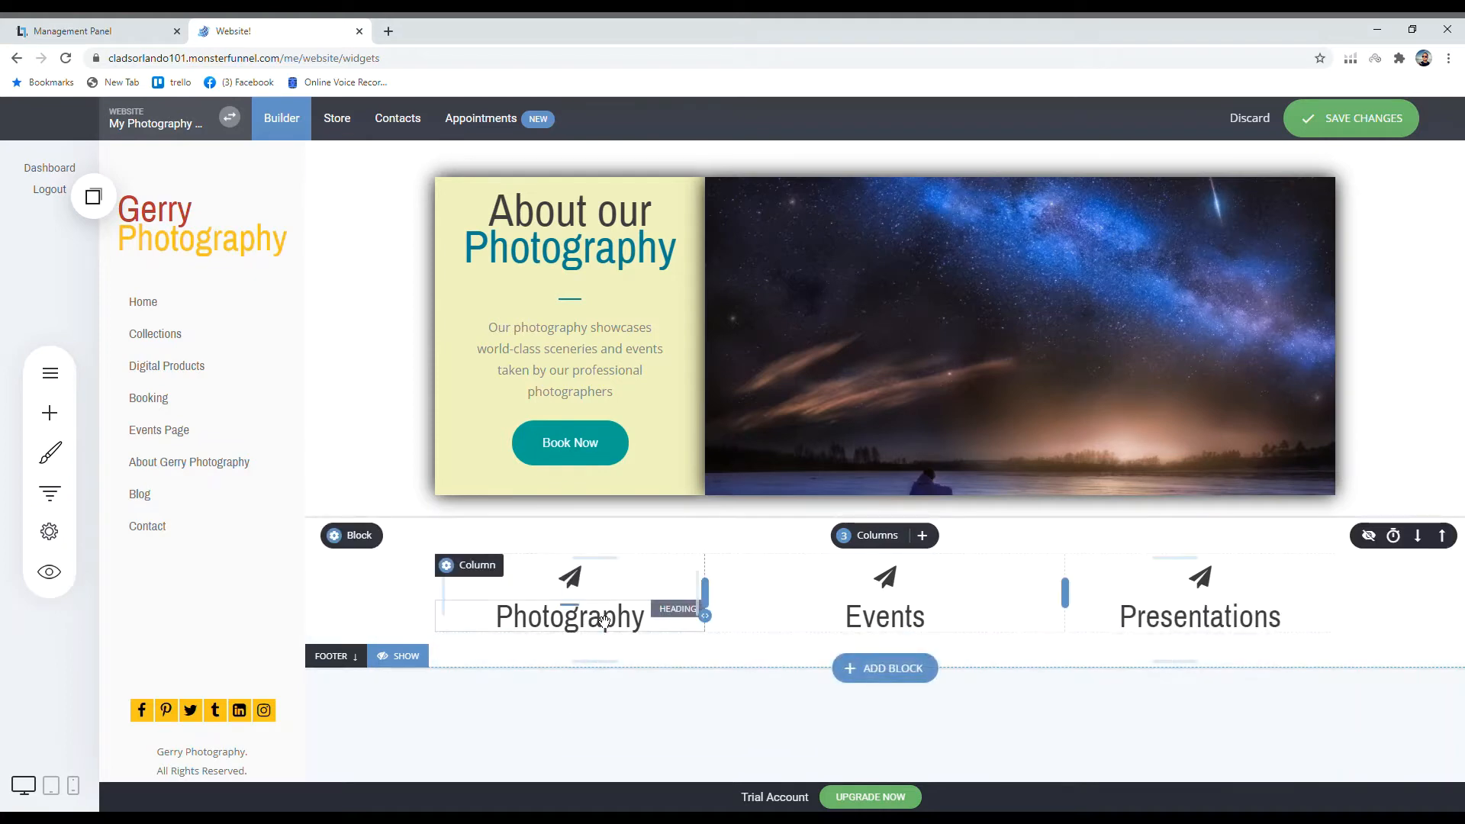
Step: Replace the paper-plane icon above the "Photography" heading with the photo camera icon, searching the icon library for "camera"
{"action": "left_click", "coordinate": [583, 591]}
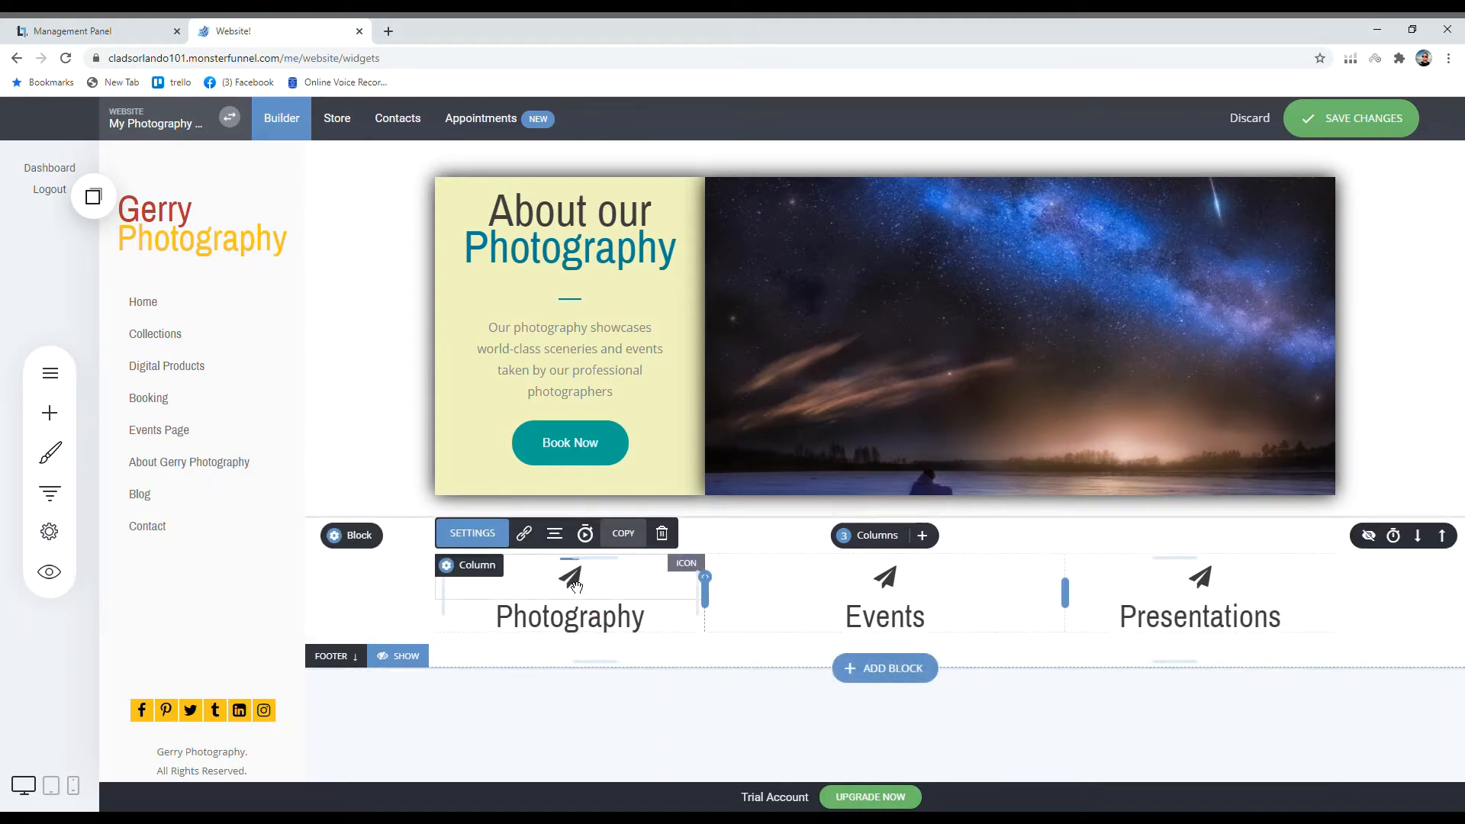
{"action": "left_click", "coordinate": [477, 543]}
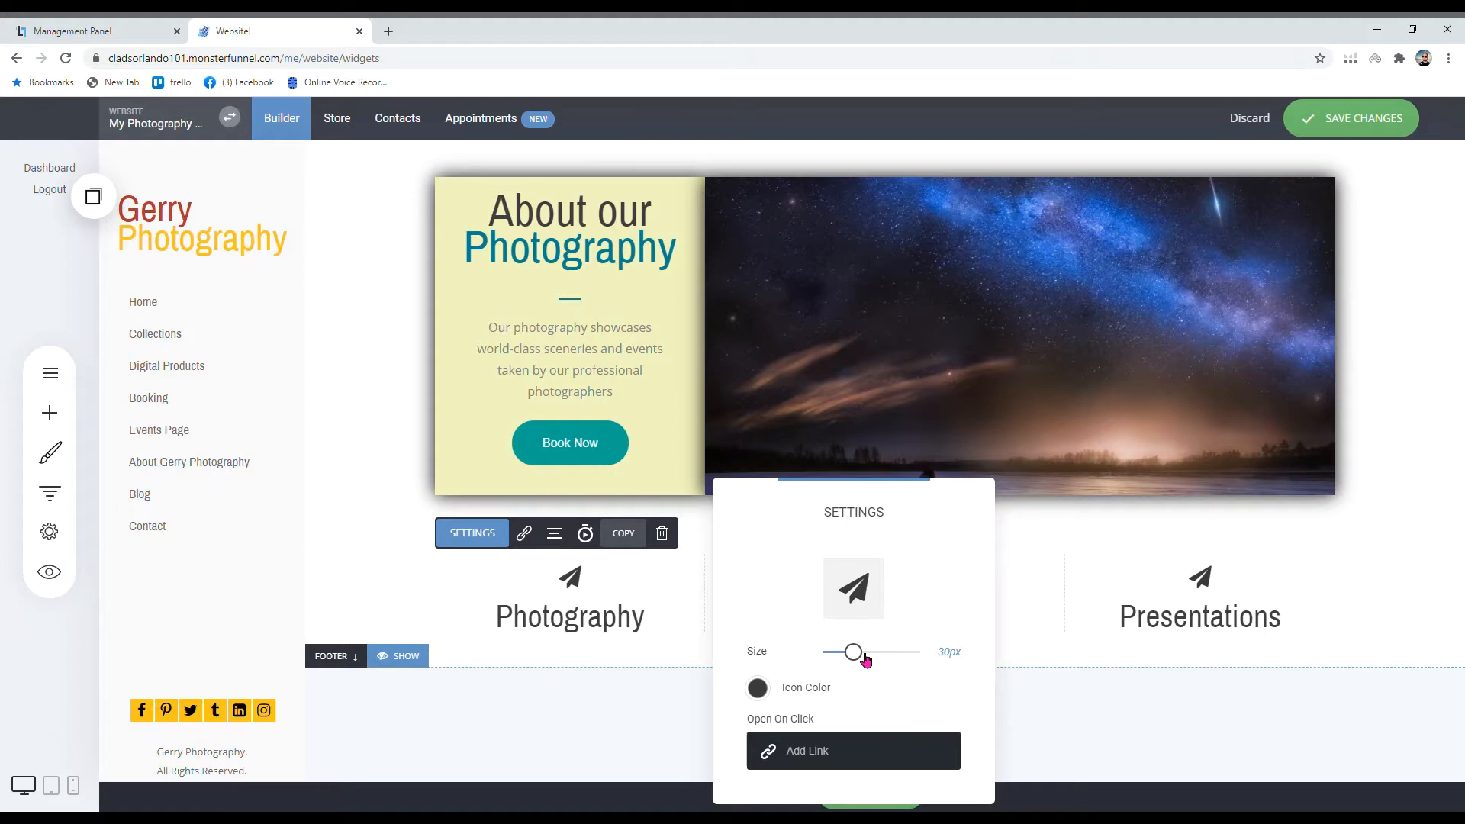
{"action": "mouse_move", "coordinate": [866, 659]}
{"action": "left_mouse_down"}
{"action": "mouse_move", "coordinate": [921, 657]}
{"action": "mouse_move", "coordinate": [865, 662]}
{"action": "left_mouse_up"}
{"action": "left_click", "coordinate": [854, 587]}
{"action": "left_click", "coordinate": [1009, 489]}
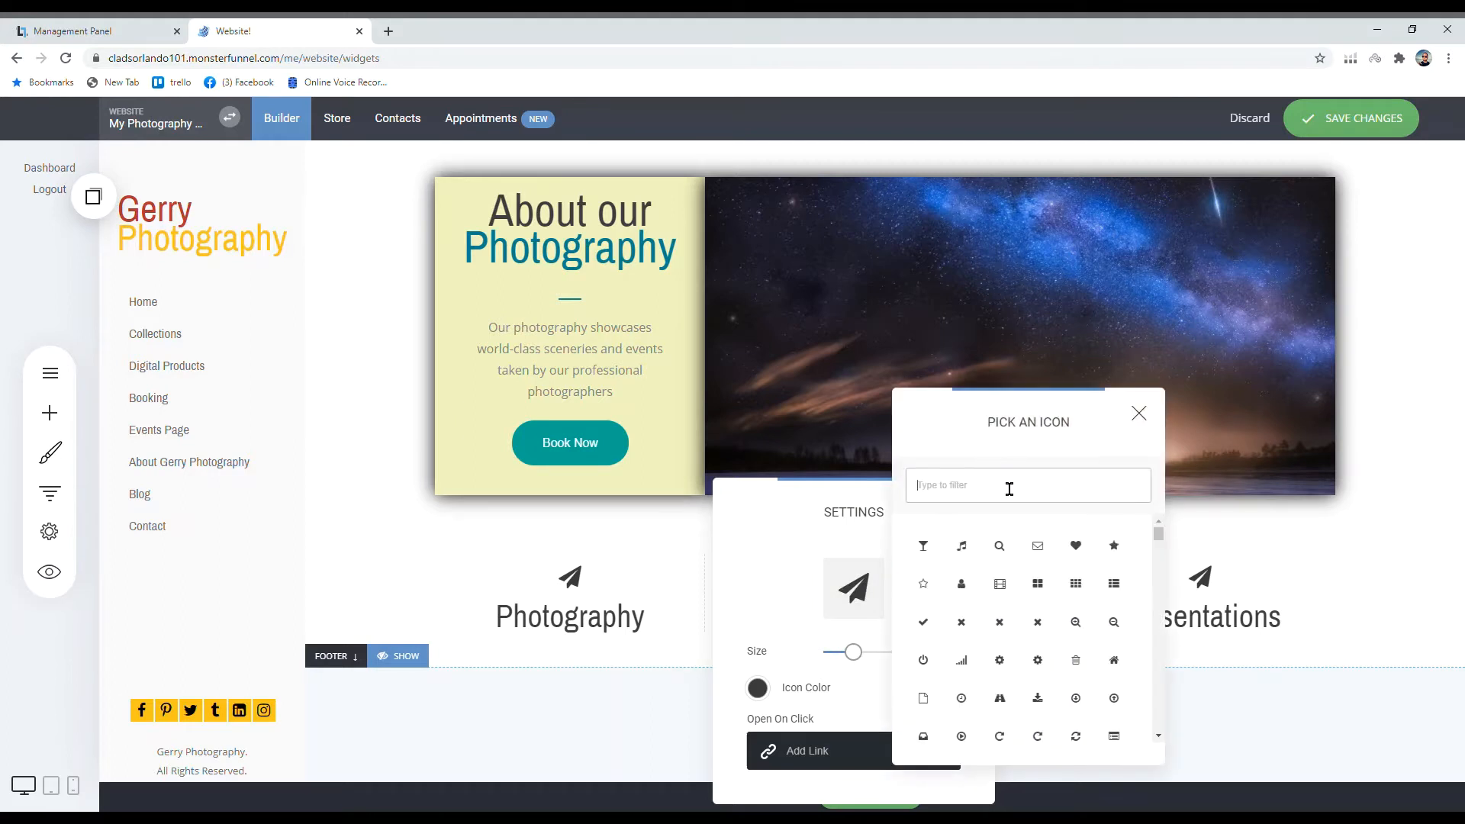
{"action": "type", "text": "camera"}
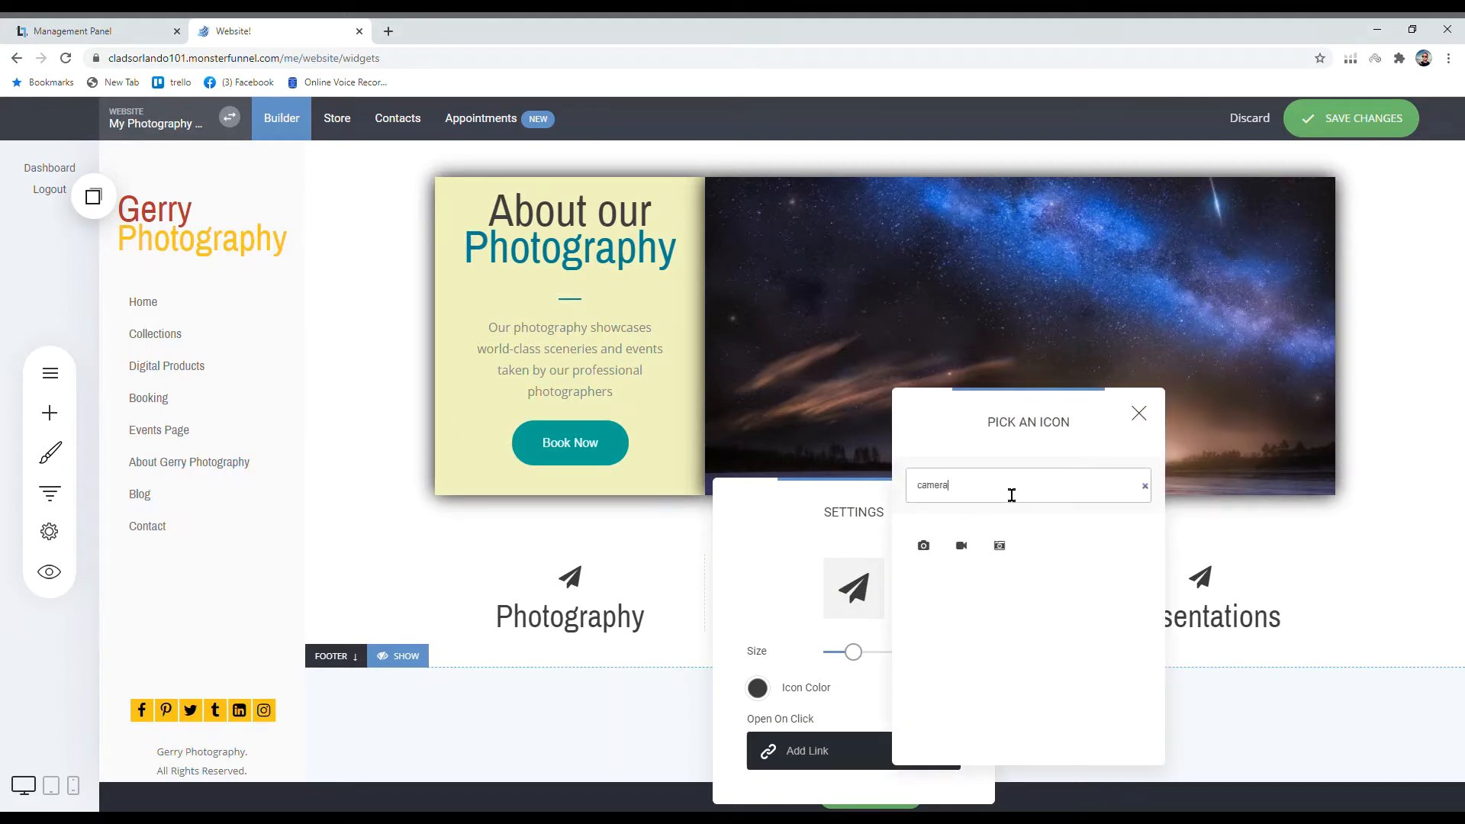
{"action": "left_click", "coordinate": [923, 545]}
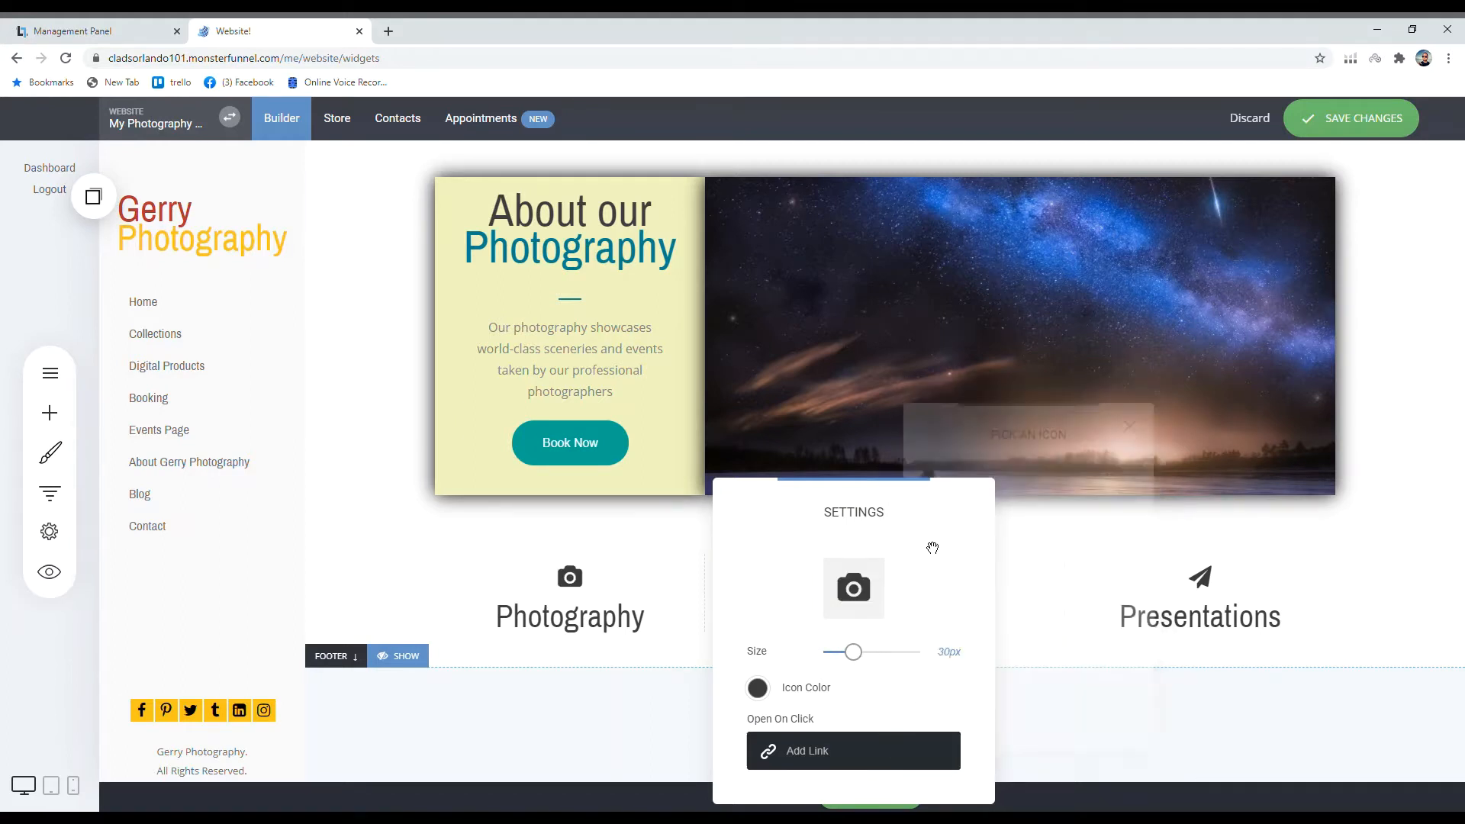
{"action": "left_click", "coordinate": [1088, 702]}
Step: Replace the paper-plane icon above the "Events" heading with the video camera icon, searching the icon library for "camera"
{"action": "left_click", "coordinate": [898, 580]}
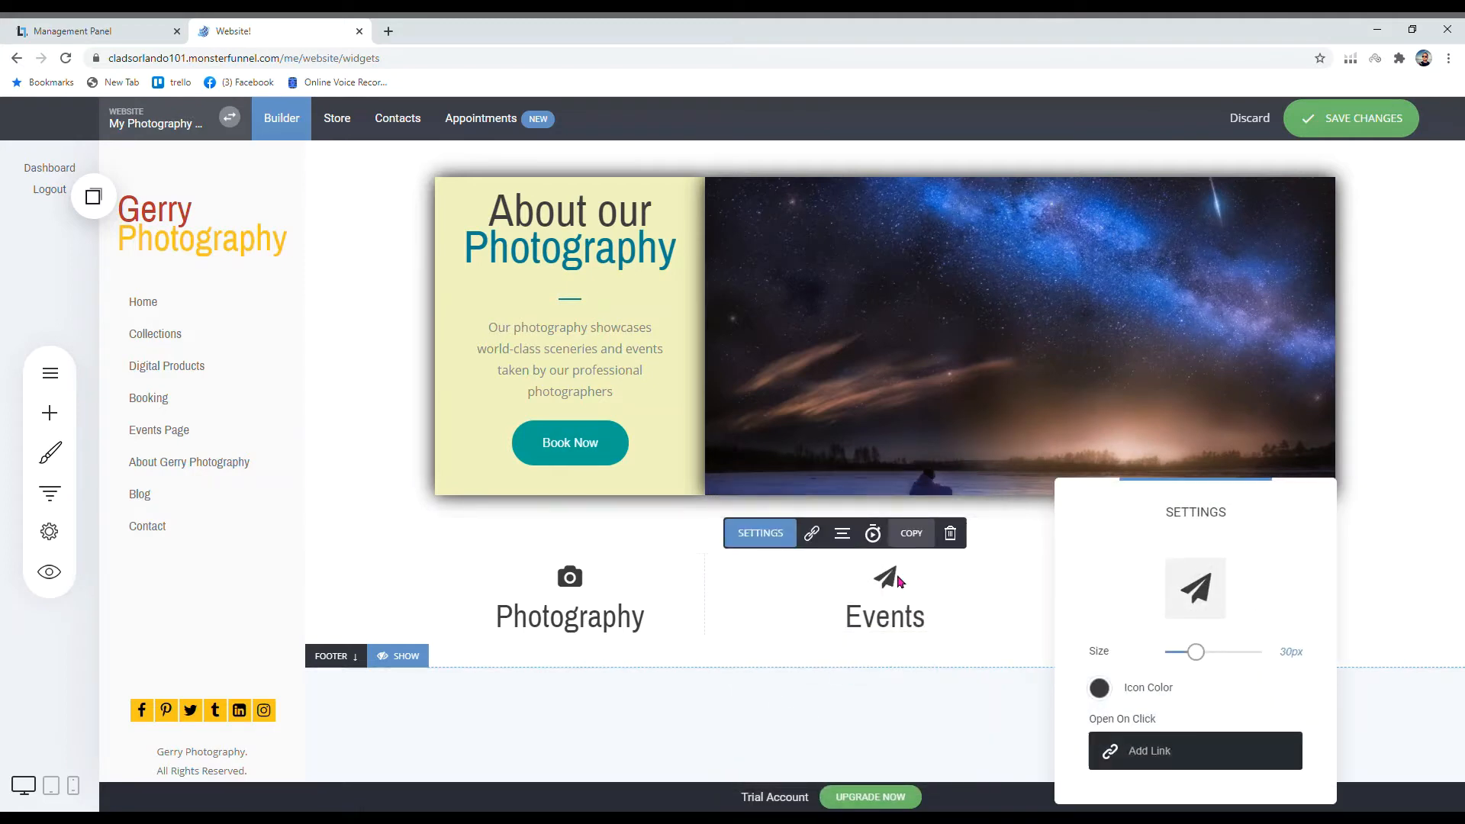
{"action": "left_click", "coordinate": [1200, 605]}
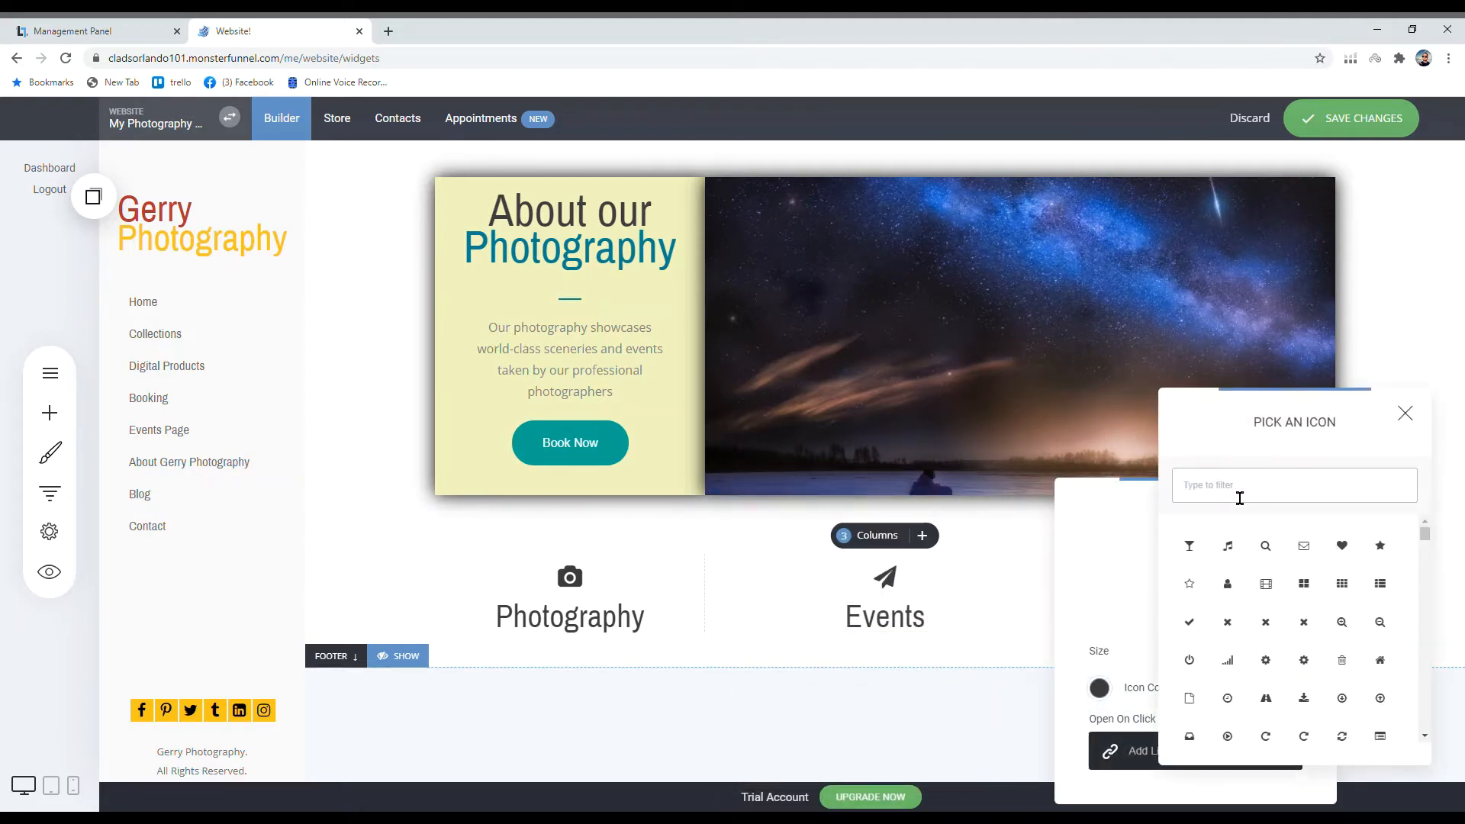
{"action": "type", "text": "event"}
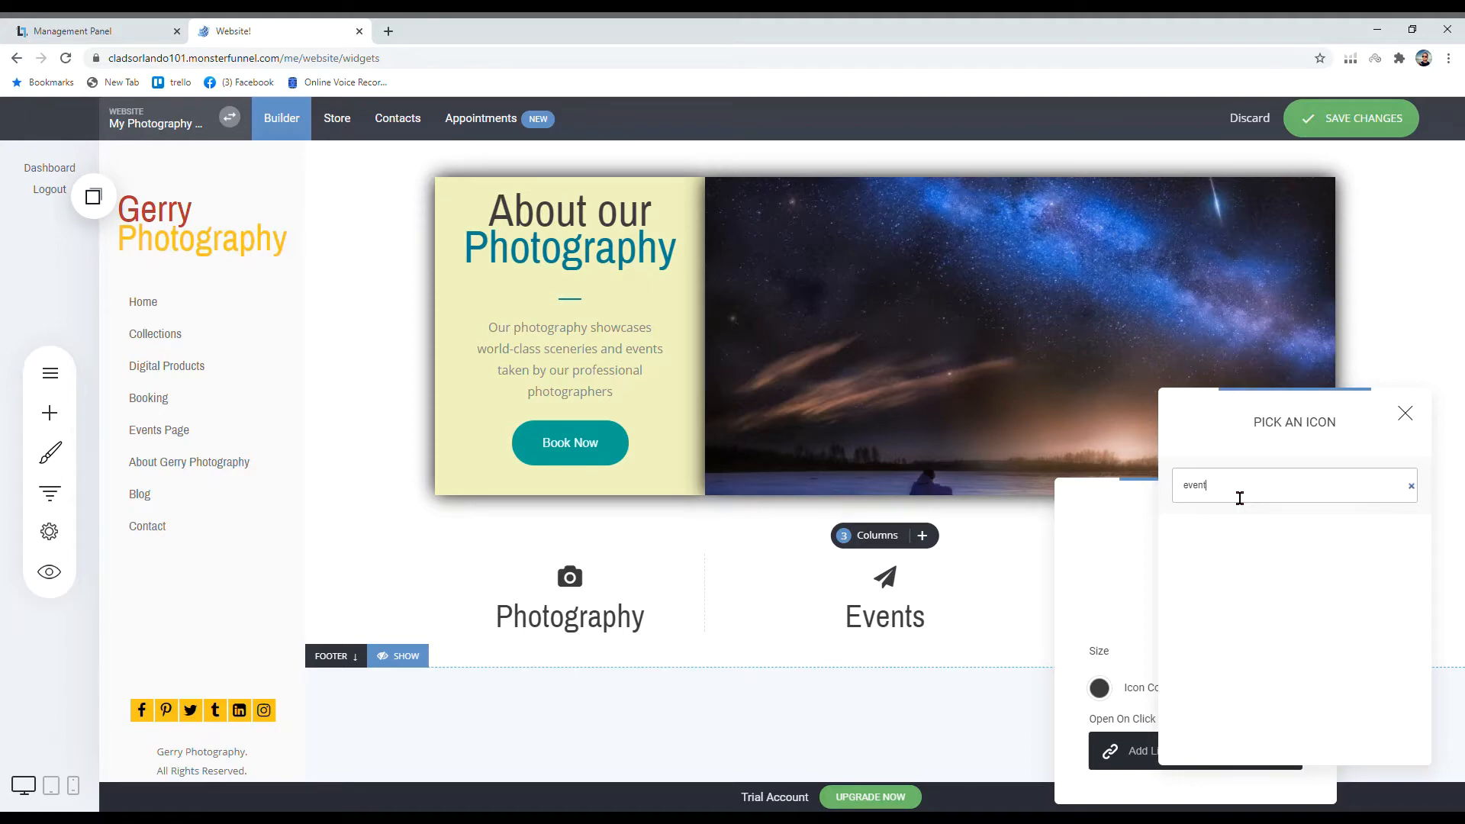
{"action": "key", "text": "BackSpace"}
{"action": "key", "text": "BackSpace"}
{"action": "key", "text": "BackSpace"}
{"action": "type", "text": "photo"}
{"action": "key", "text": "BackSpace"}
{"action": "key", "text": "BackSpace"}
{"action": "key", "text": "BackSpace"}
{"action": "key", "text": "BackSpace"}
{"action": "key", "text": "BackSpace"}
{"action": "type", "text": "camera"}
{"action": "left_click", "coordinate": [1228, 545]}
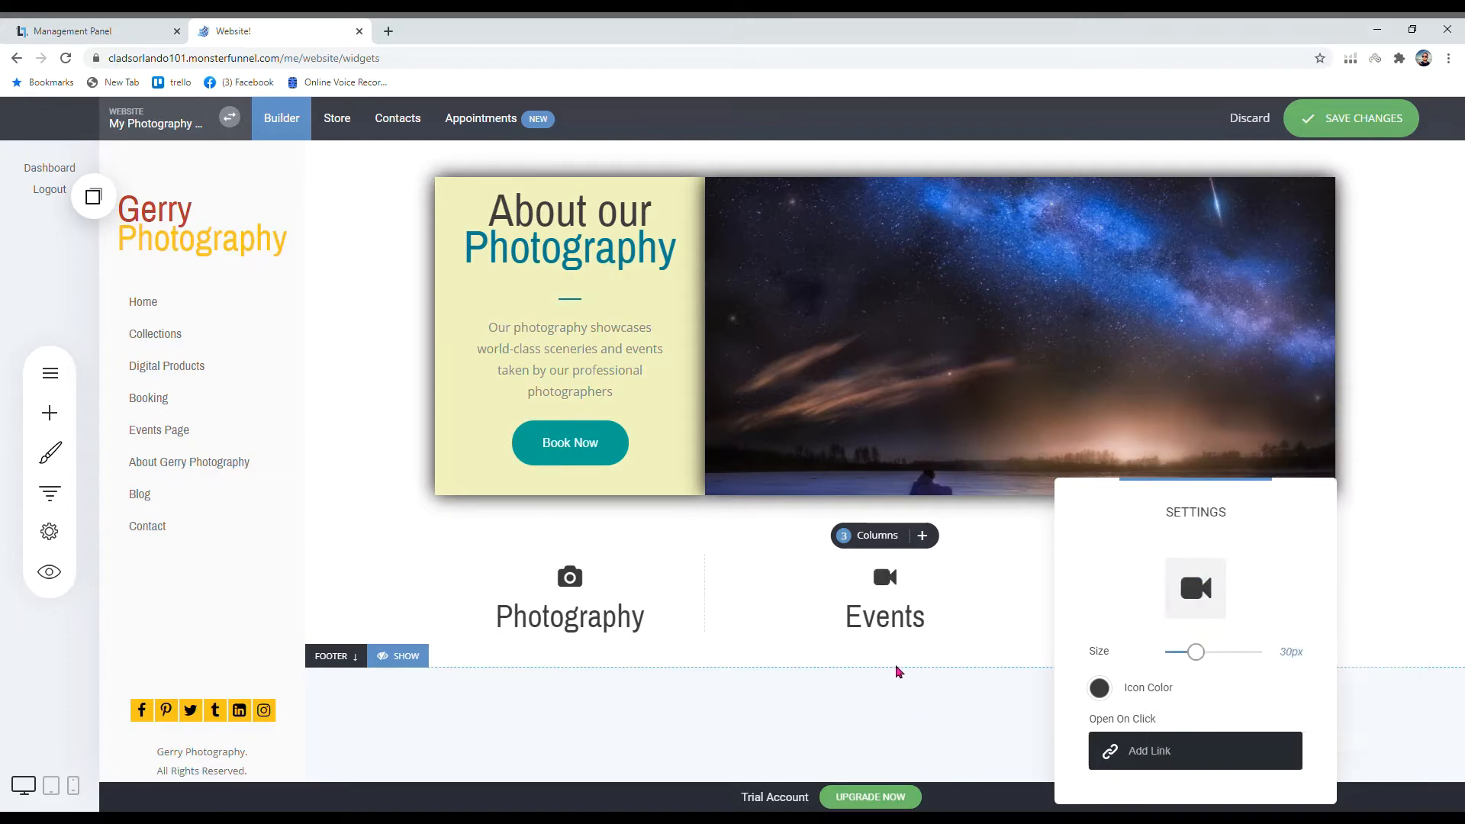
{"action": "left_click", "coordinate": [899, 669]}
Step: Replace the paper-plane icon above the "Presentations" heading with the desktop monitor icon, searching the icon library for "desktop"
{"action": "left_click", "coordinate": [1210, 578]}
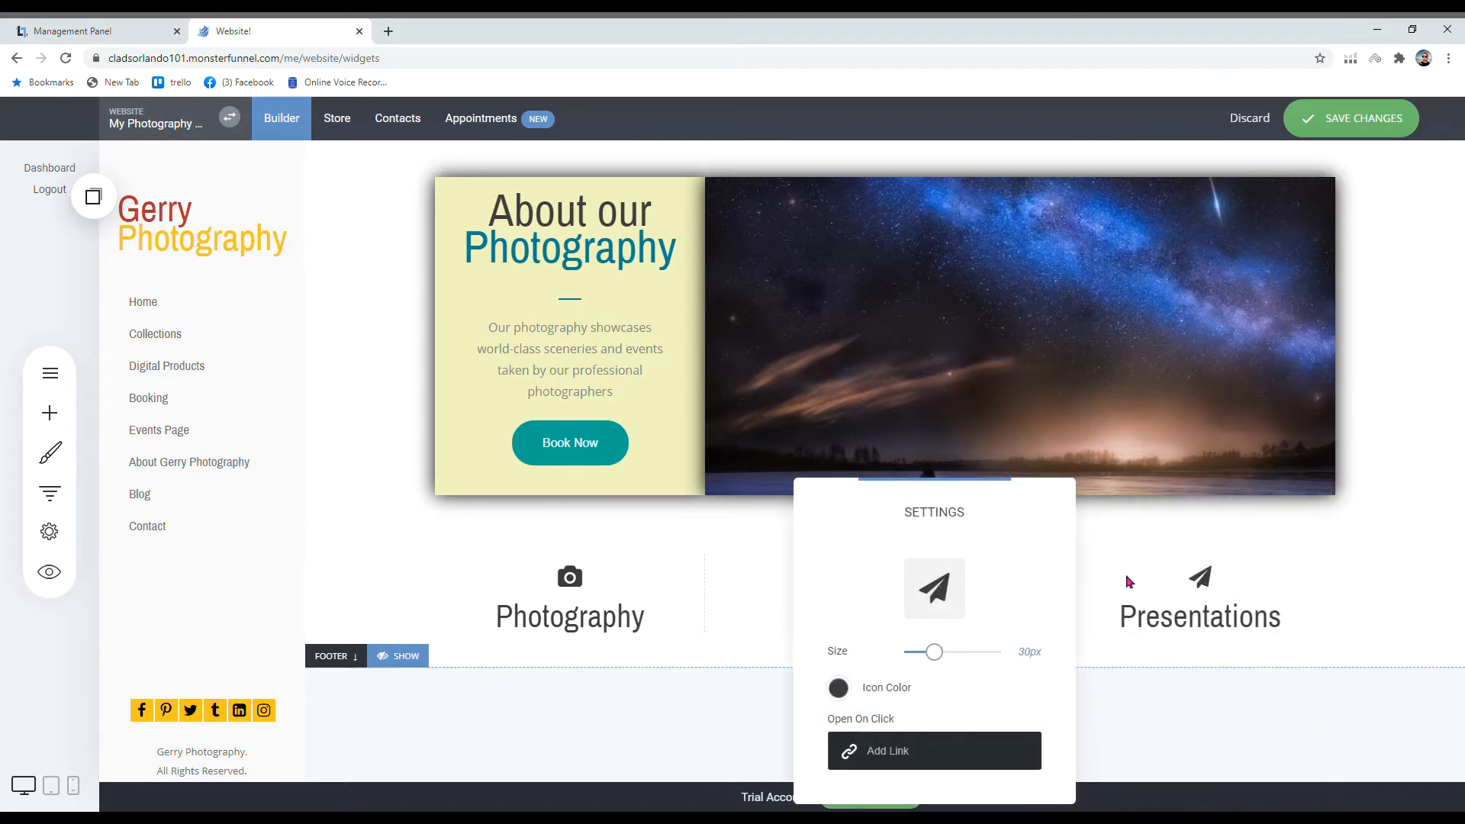
{"action": "left_click", "coordinate": [957, 602]}
{"action": "type", "text": "present"}
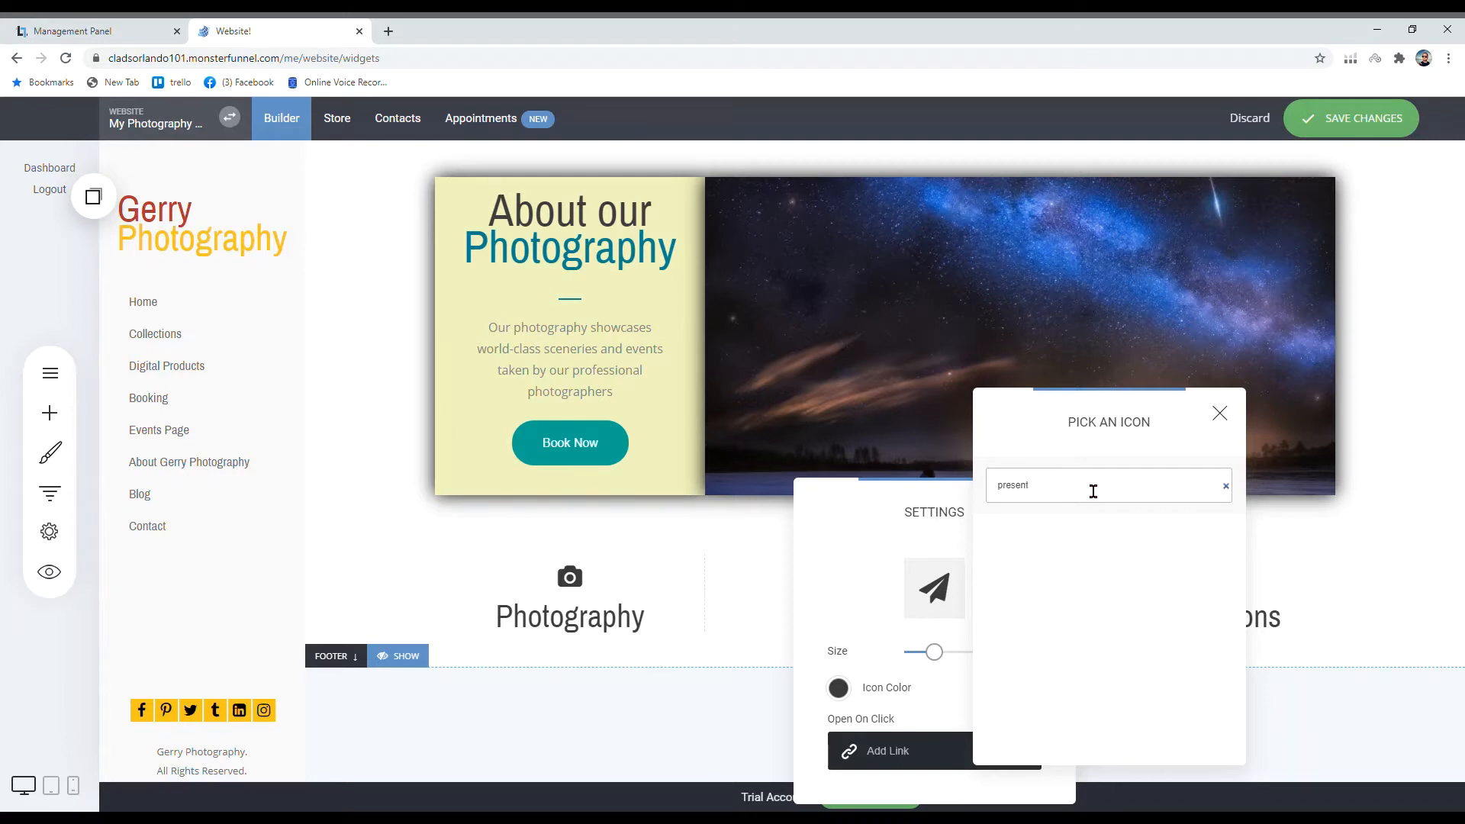
{"action": "key", "text": "ctrl+a"}
{"action": "key", "text": "BackSpace"}
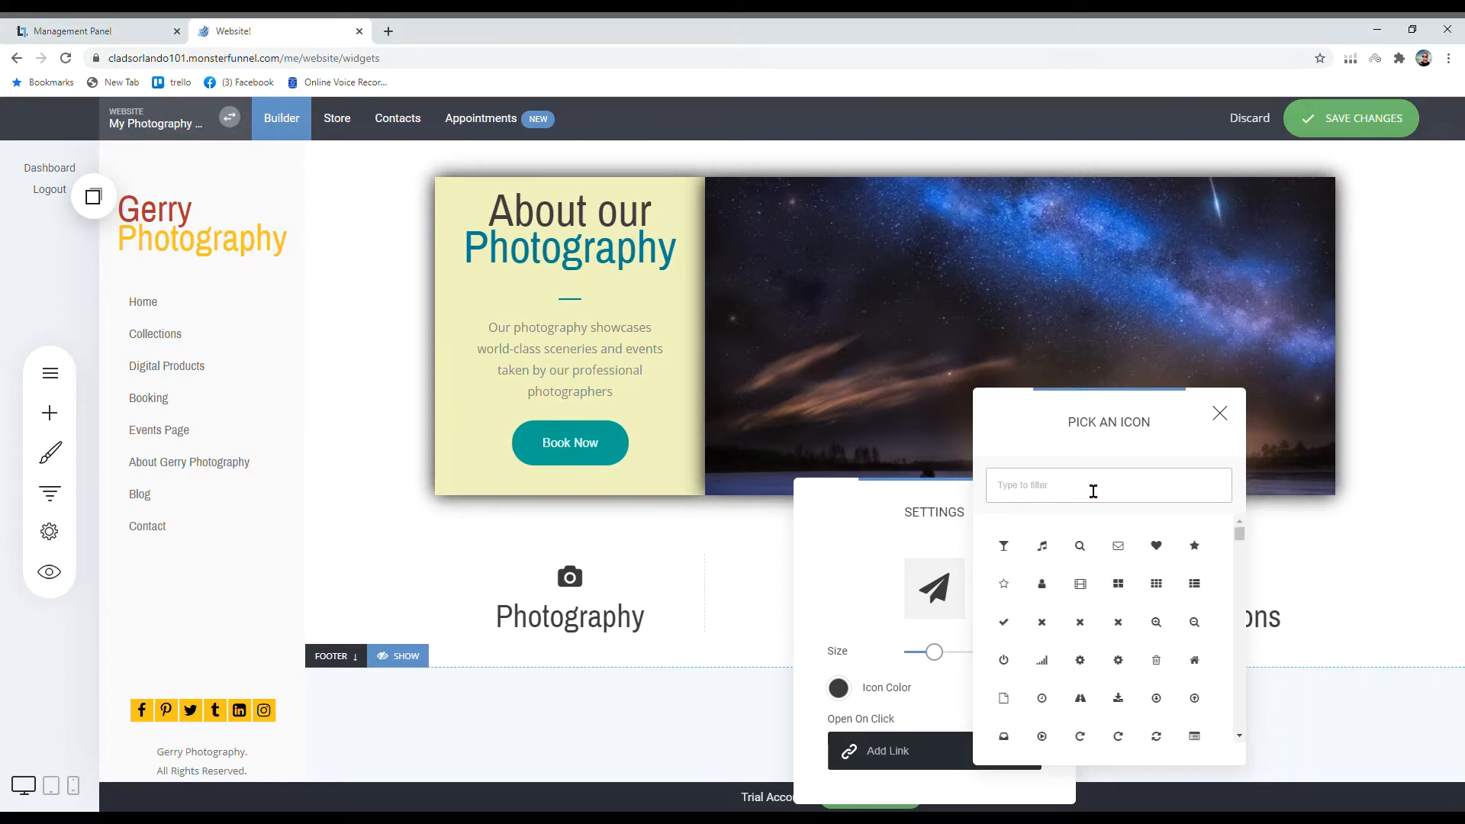
{"action": "type", "text": "desktop"}
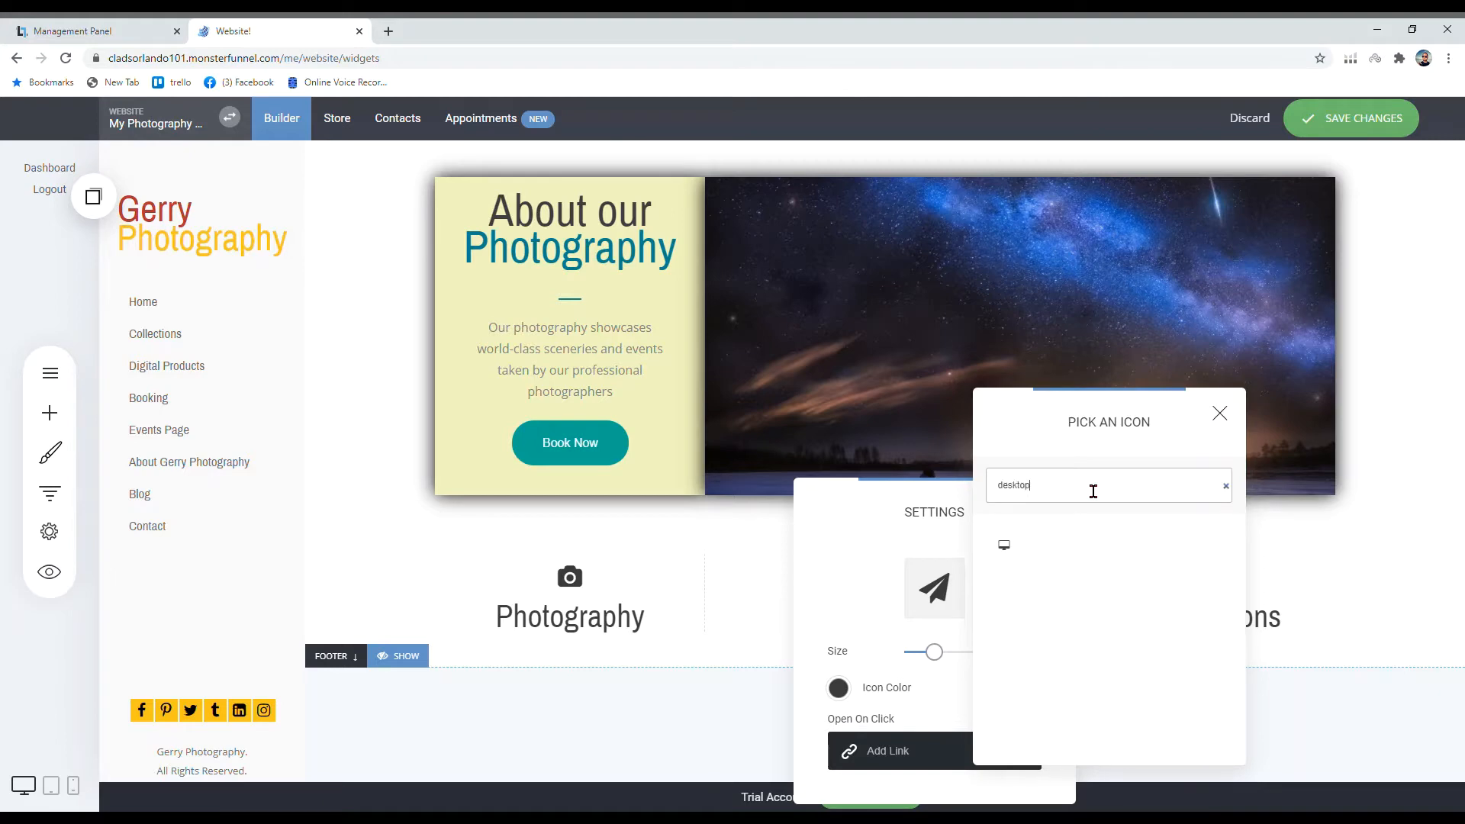
{"action": "left_click", "coordinate": [1004, 545]}
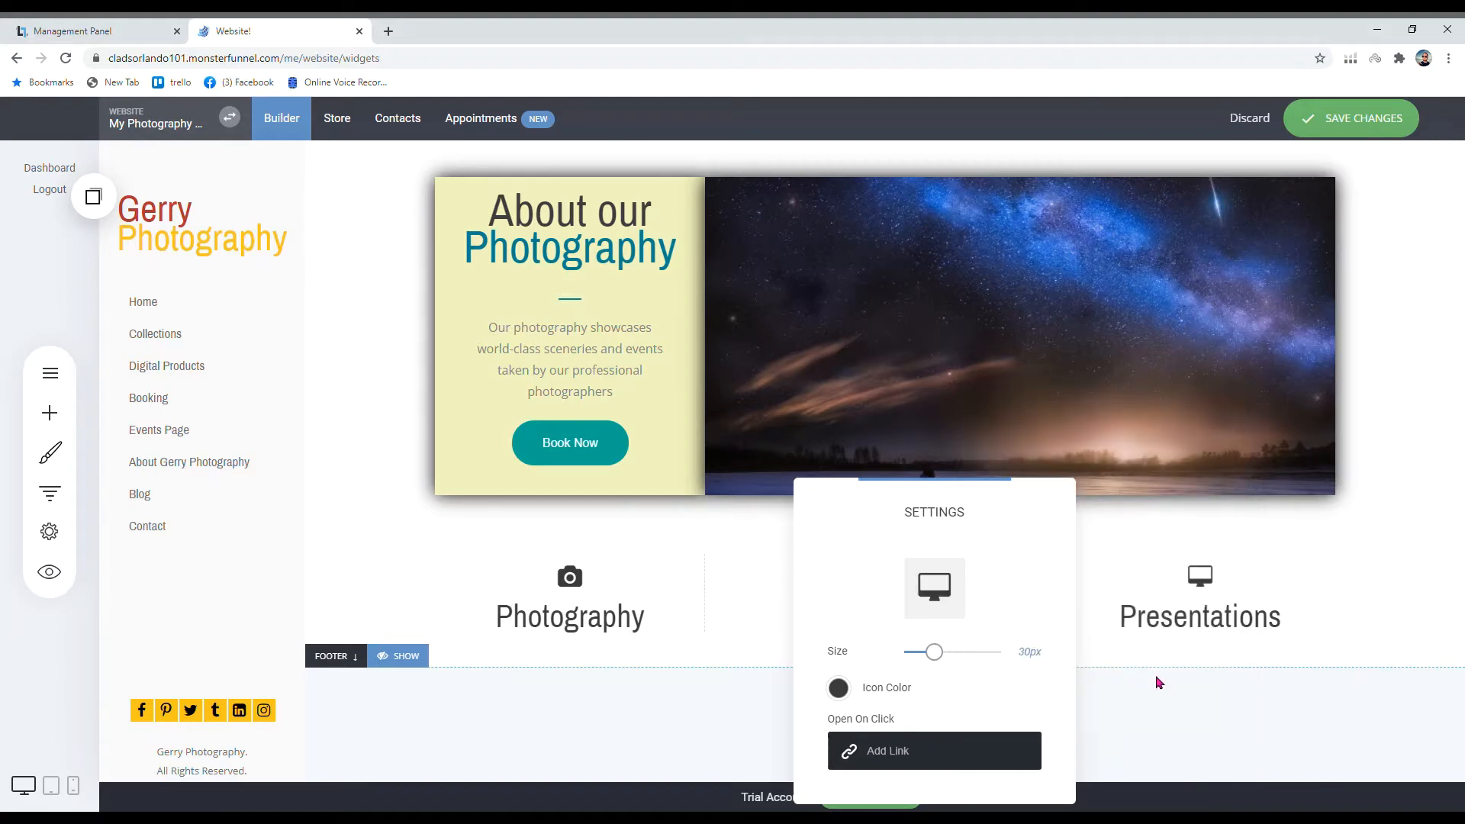
{"action": "left_click", "coordinate": [1072, 710]}
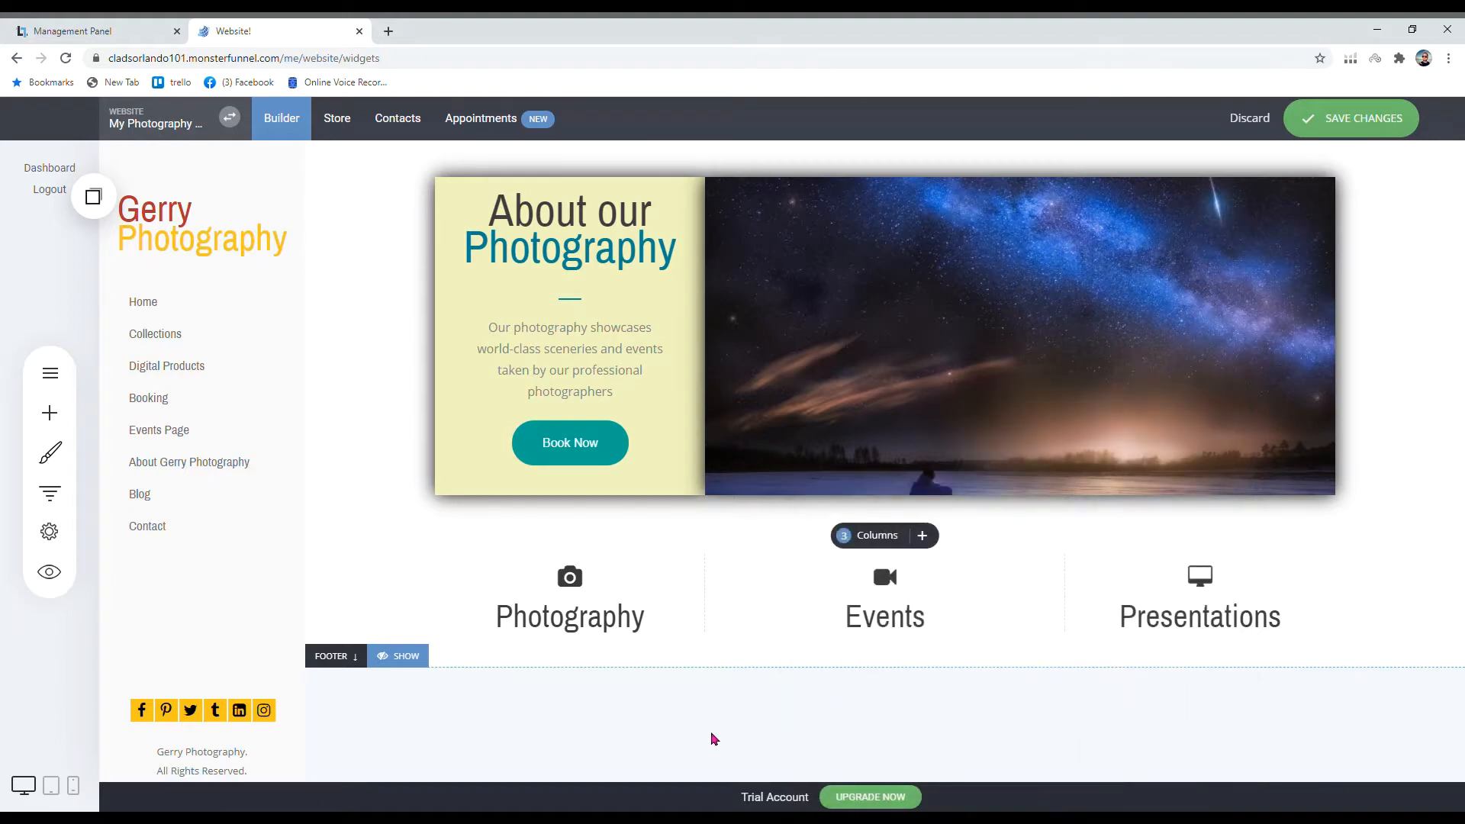
Step: Recolor the camera icon above the "Photography" heading with the global green color #02C39A
{"action": "left_click", "coordinate": [579, 586]}
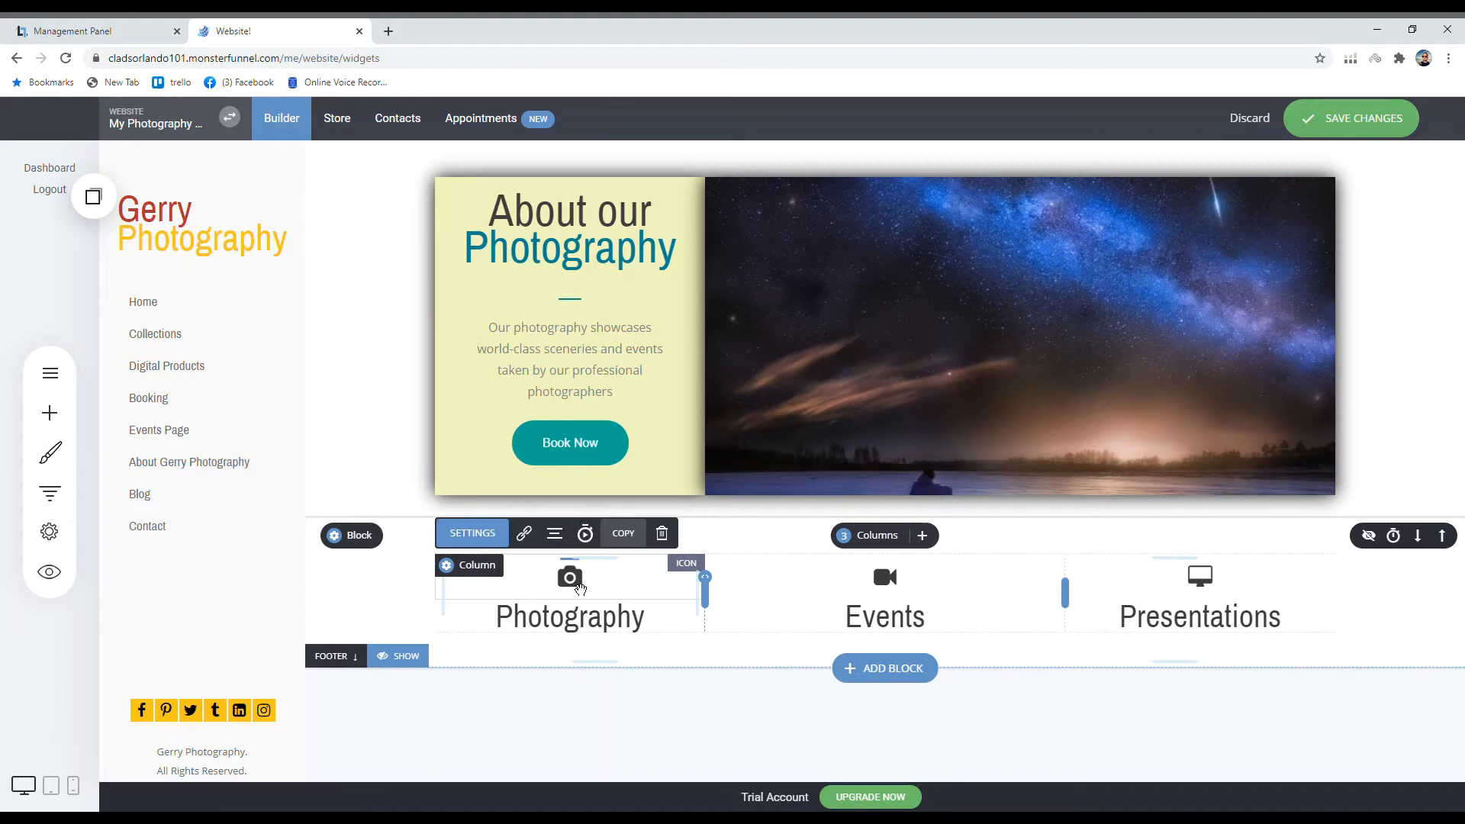
{"action": "left_click", "coordinate": [461, 534]}
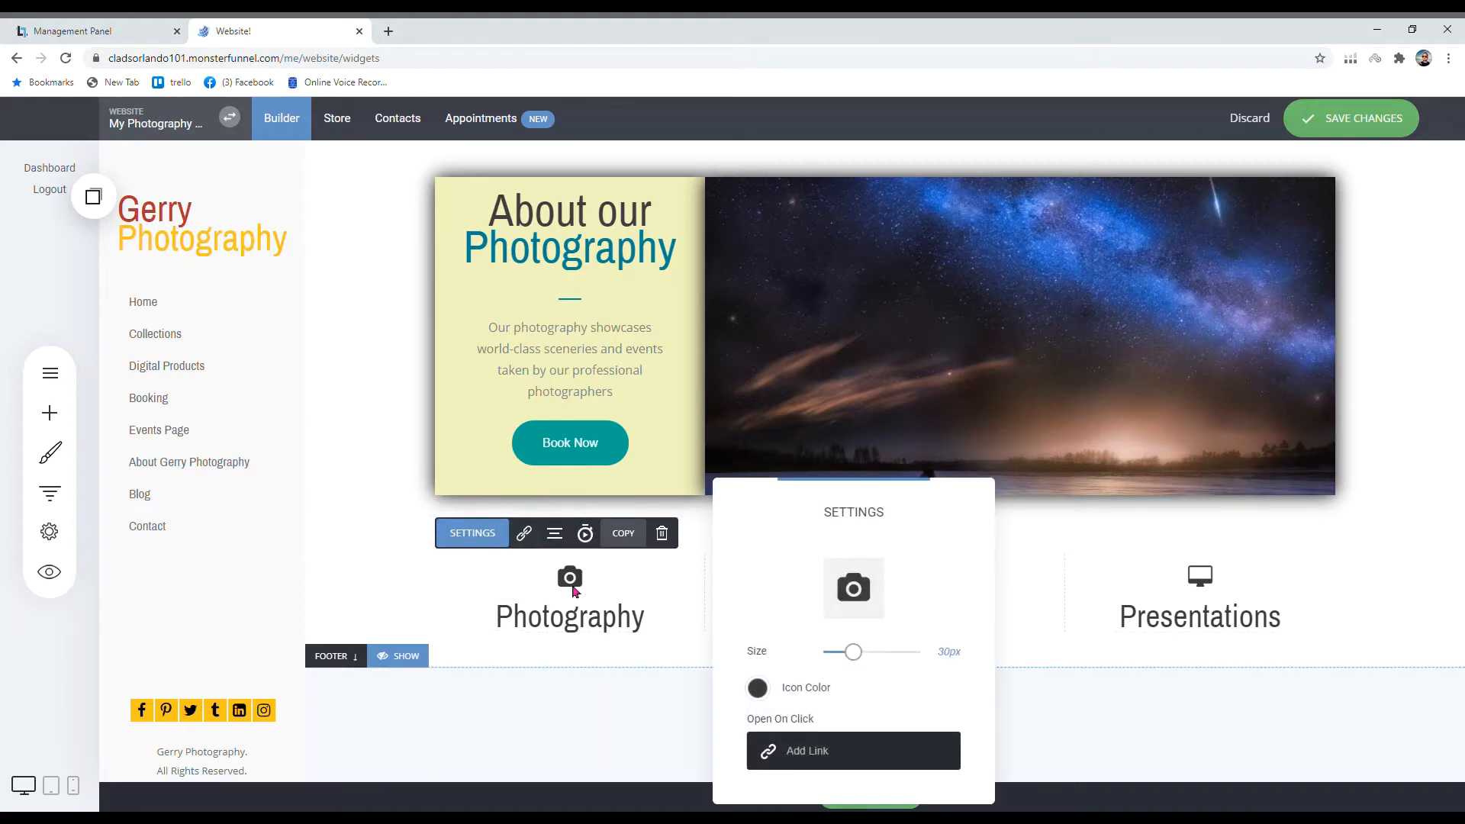
{"action": "left_click", "coordinate": [759, 686]}
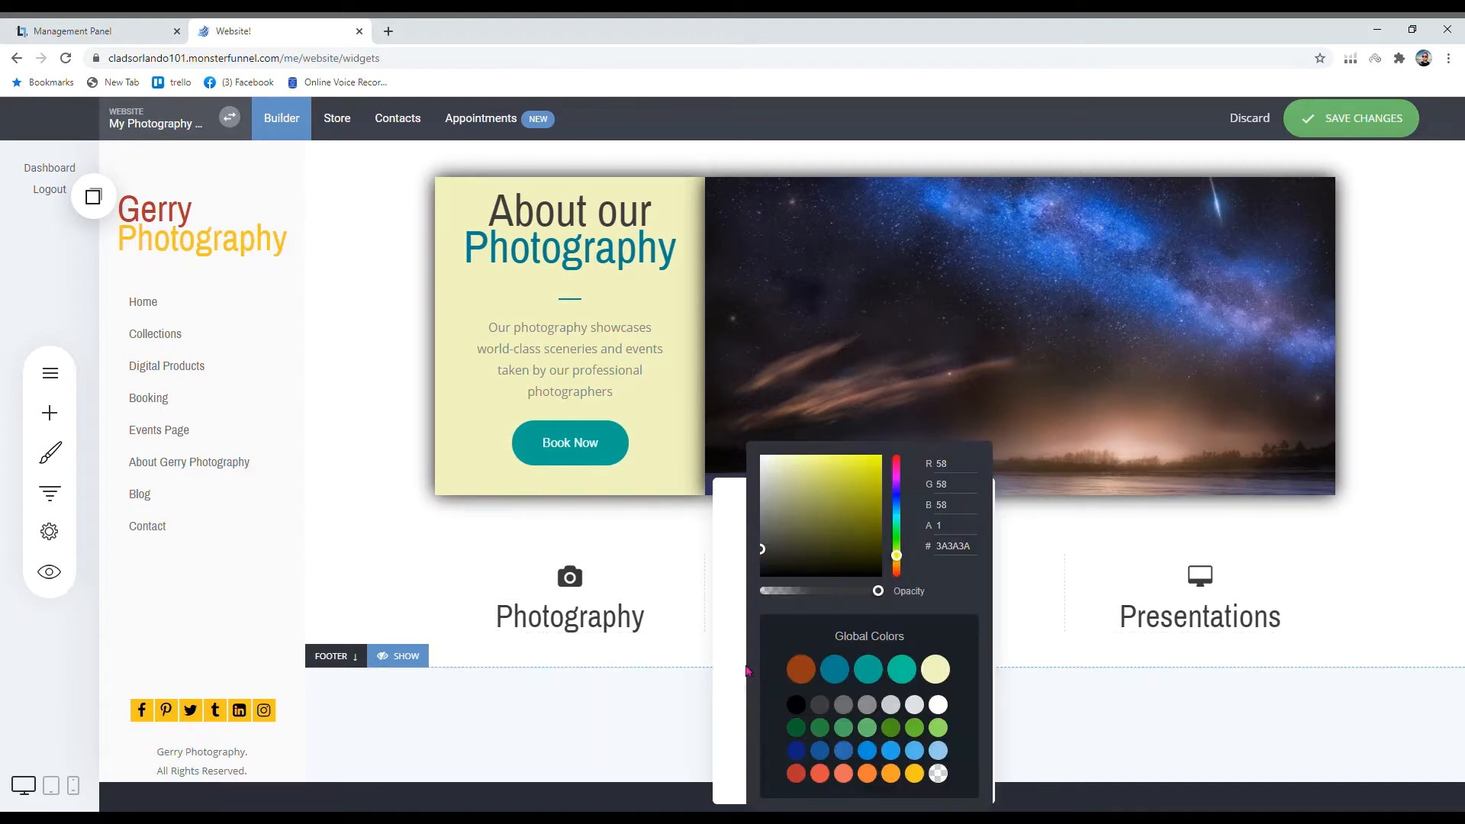
{"action": "left_click", "coordinate": [839, 672]}
{"action": "left_click", "coordinate": [901, 672]}
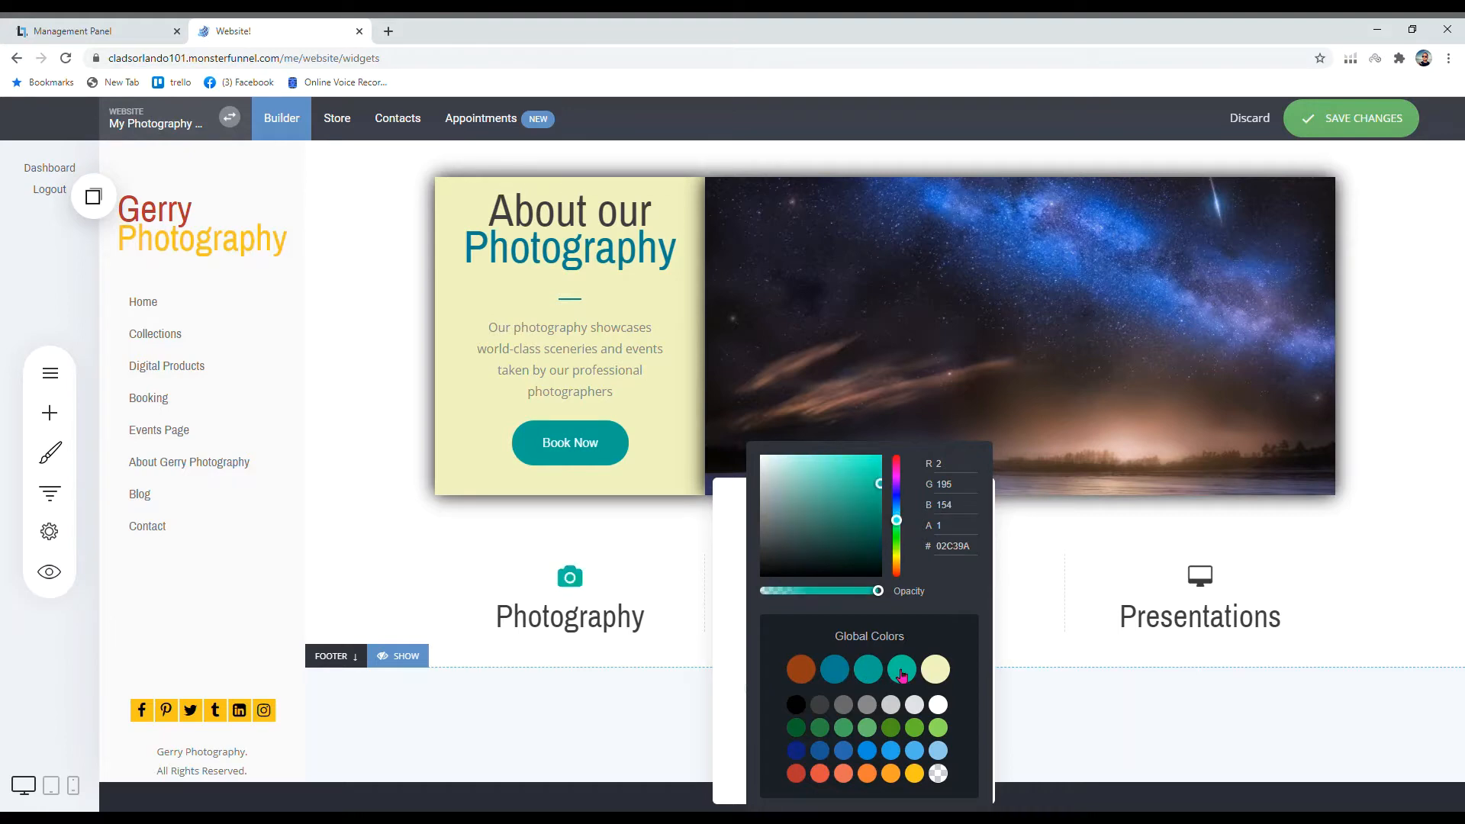
{"action": "left_click", "coordinate": [661, 637]}
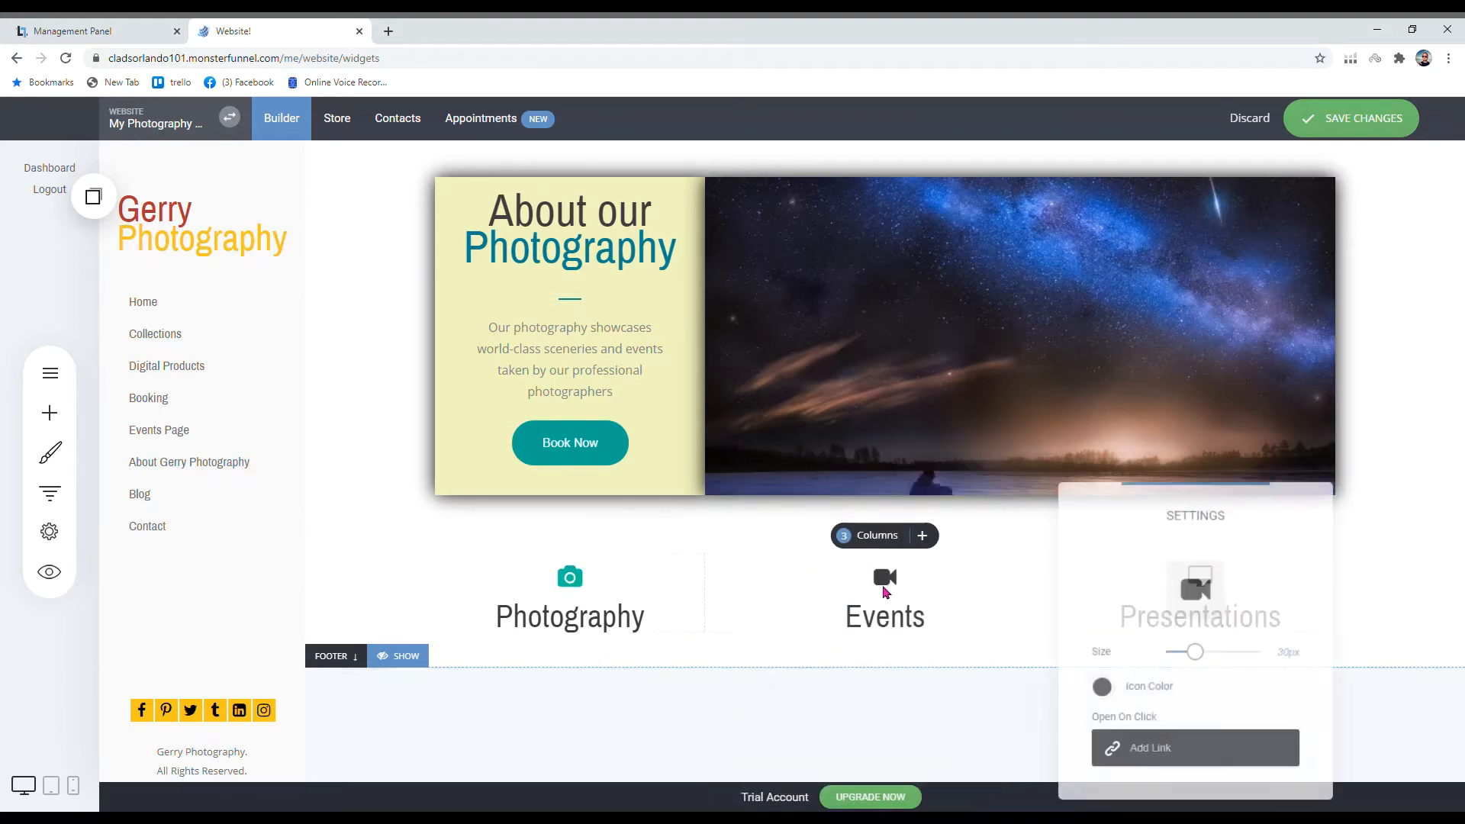
Step: Recolor the video camera icon above the "Events" heading with the same global green as the Photography icon
{"action": "left_click", "coordinate": [1101, 687]}
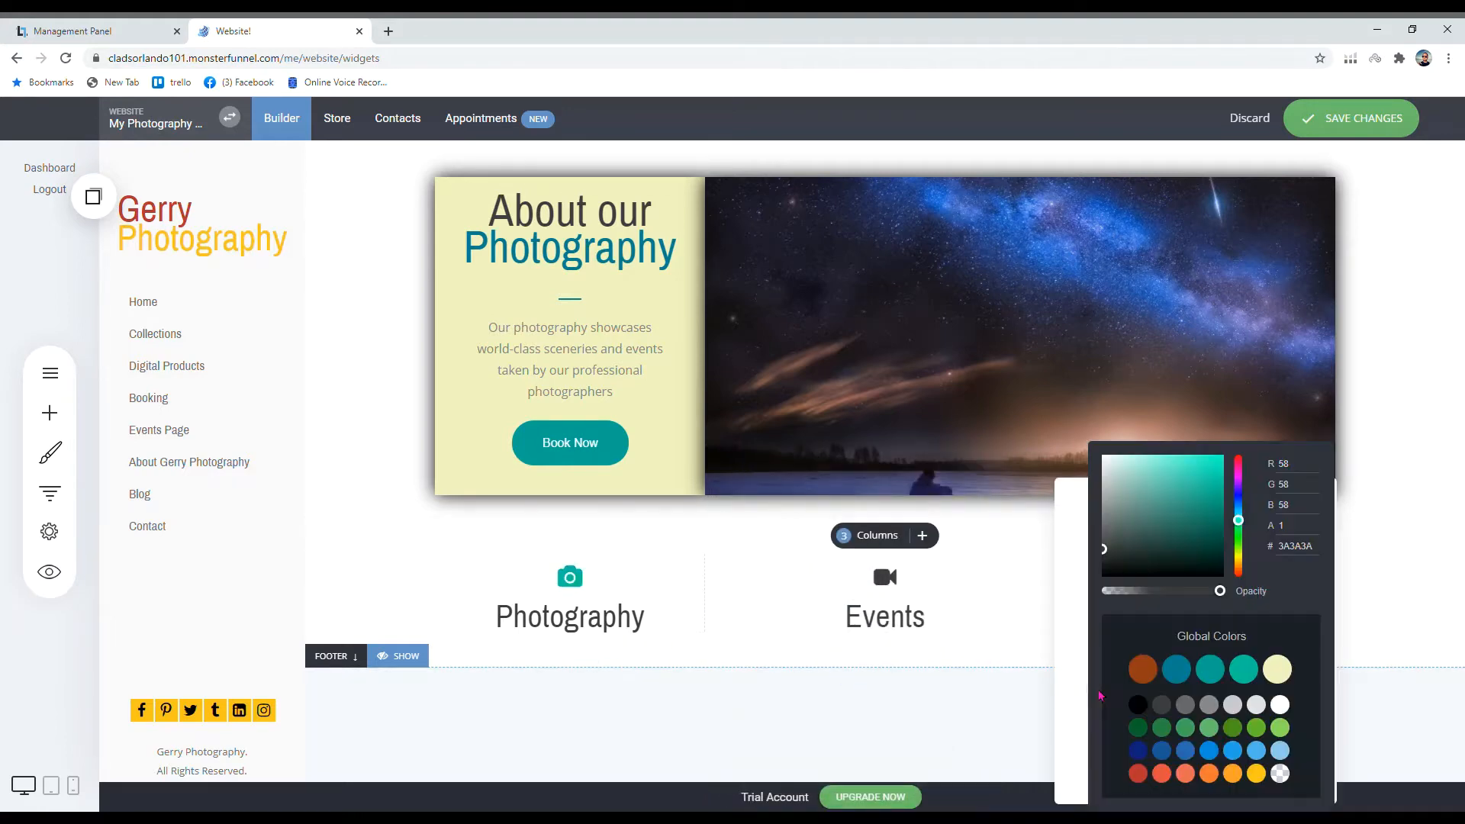
{"action": "left_click", "coordinate": [1243, 672]}
{"action": "left_click", "coordinate": [954, 628]}
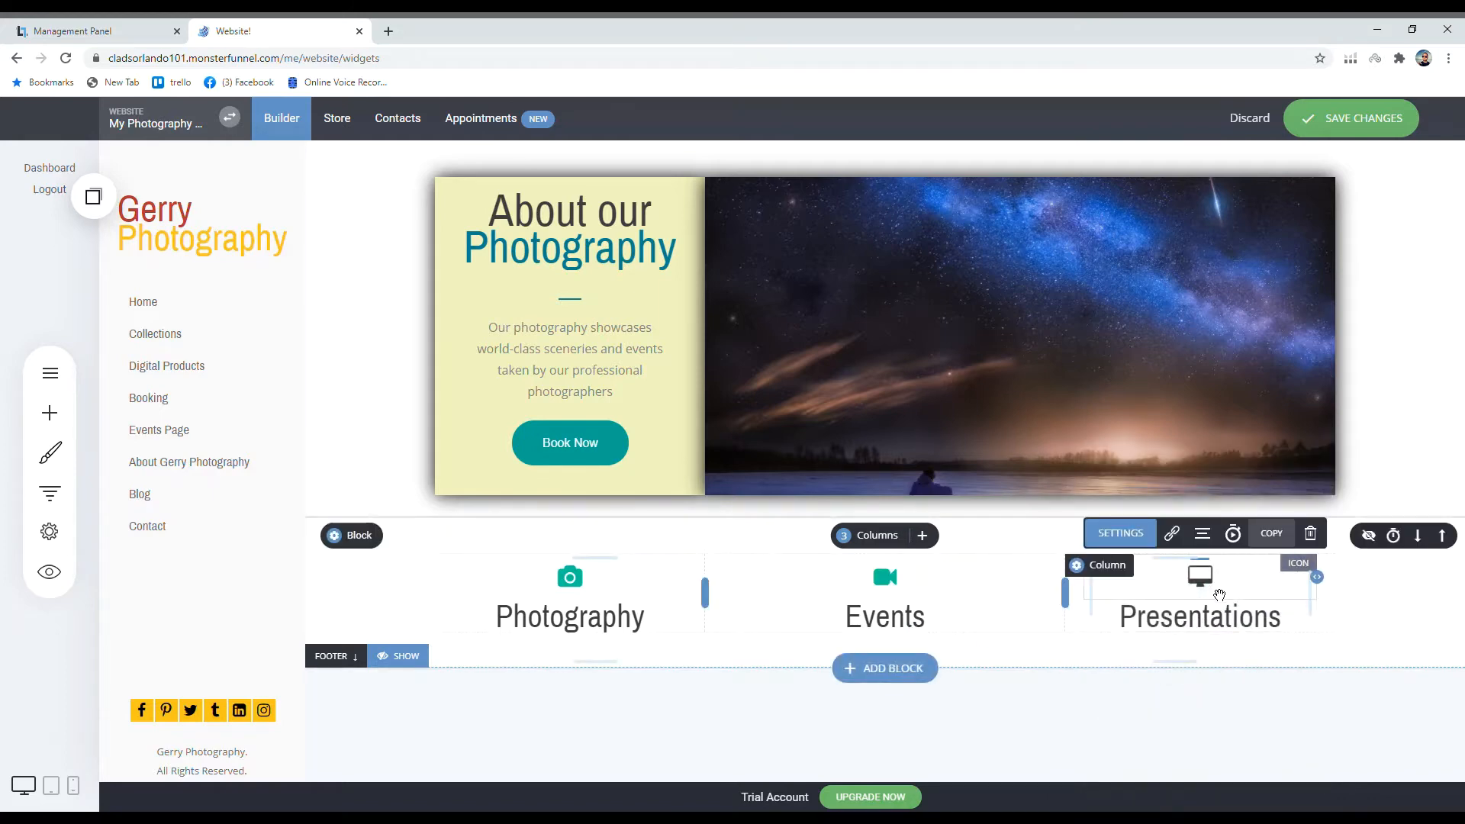
Step: Recolor the desktop icon above the "Presentations" heading with the same global green as the other two icons
{"action": "left_click", "coordinate": [1125, 534]}
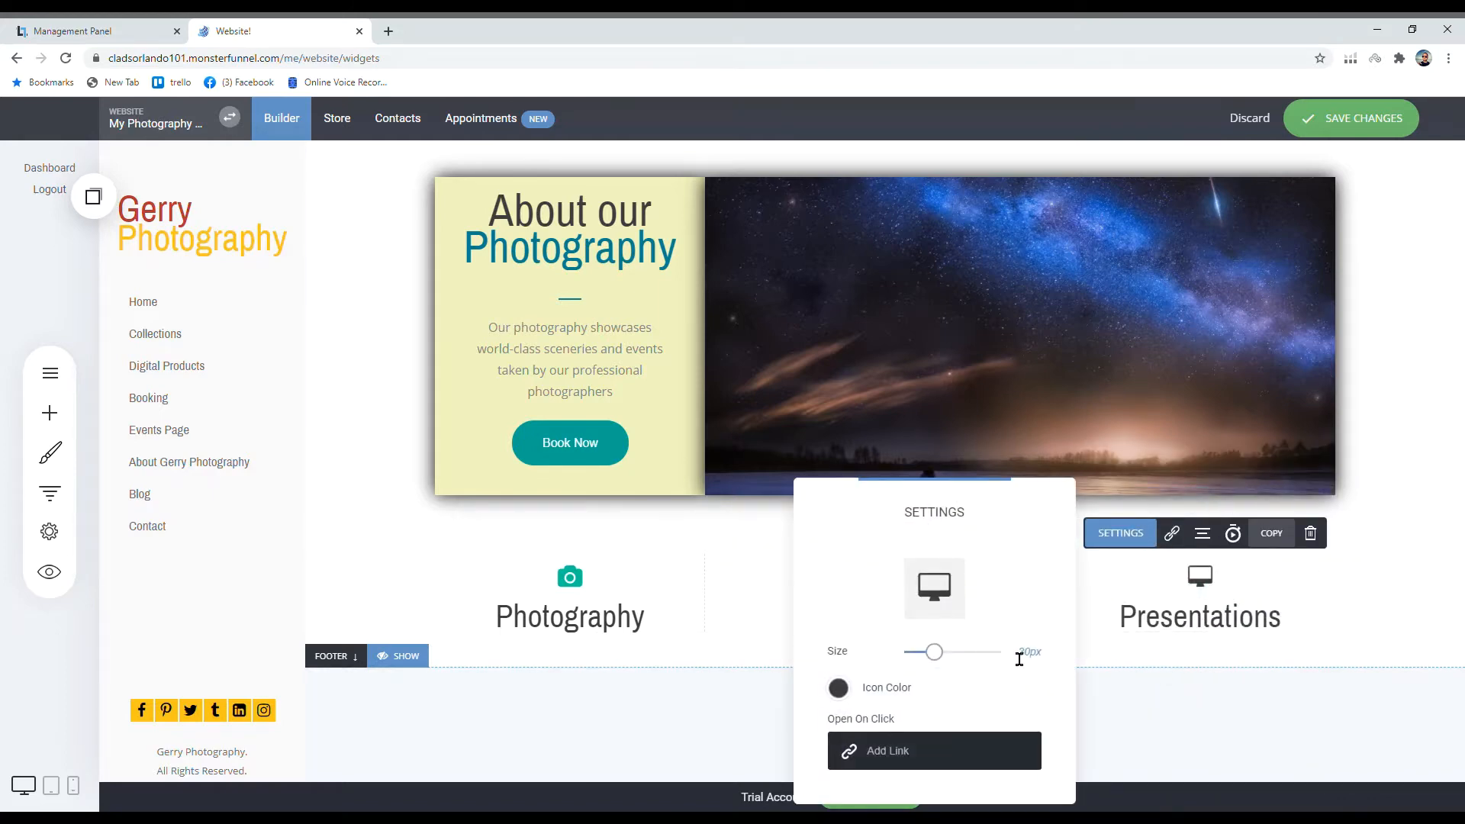
{"action": "left_click", "coordinate": [934, 586]}
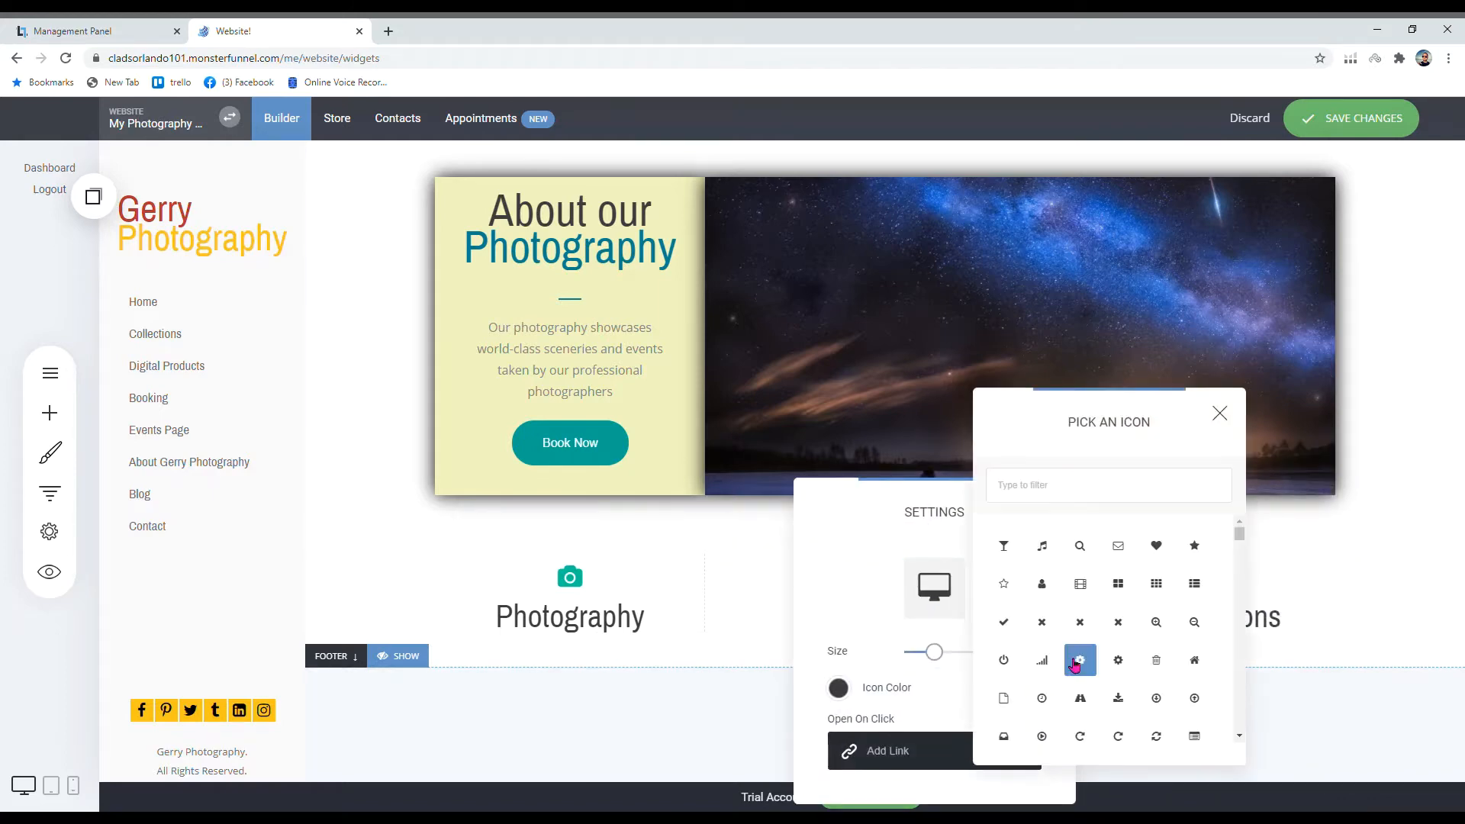
{"action": "left_click", "coordinate": [839, 568]}
{"action": "left_click", "coordinate": [837, 687]}
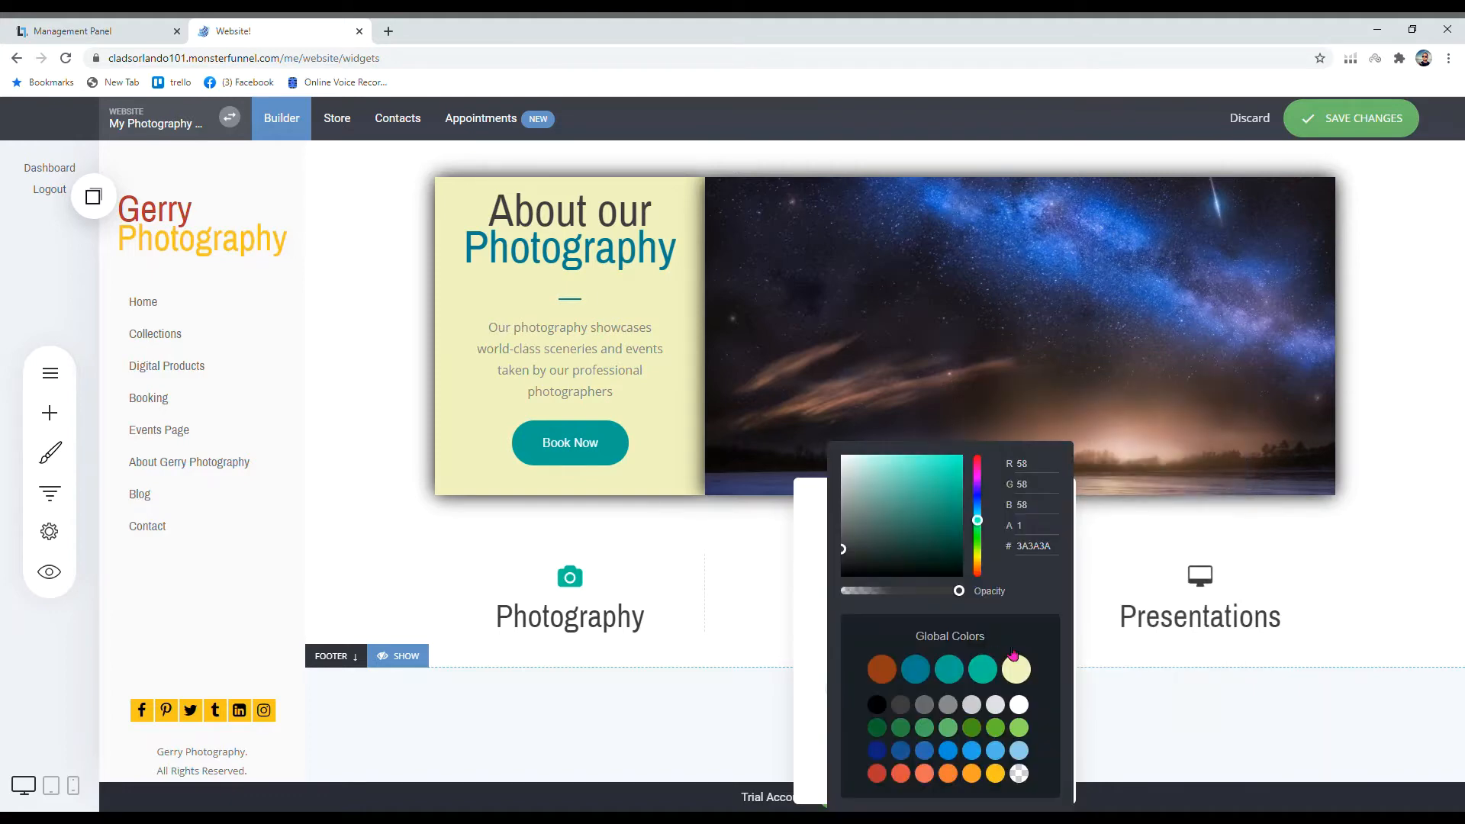
{"action": "left_click", "coordinate": [1082, 676]}
Step: Set the animation type of the camera icon above the "Photography" heading to Fade In
{"action": "left_click", "coordinate": [592, 588]}
{"action": "left_click", "coordinate": [592, 588]}
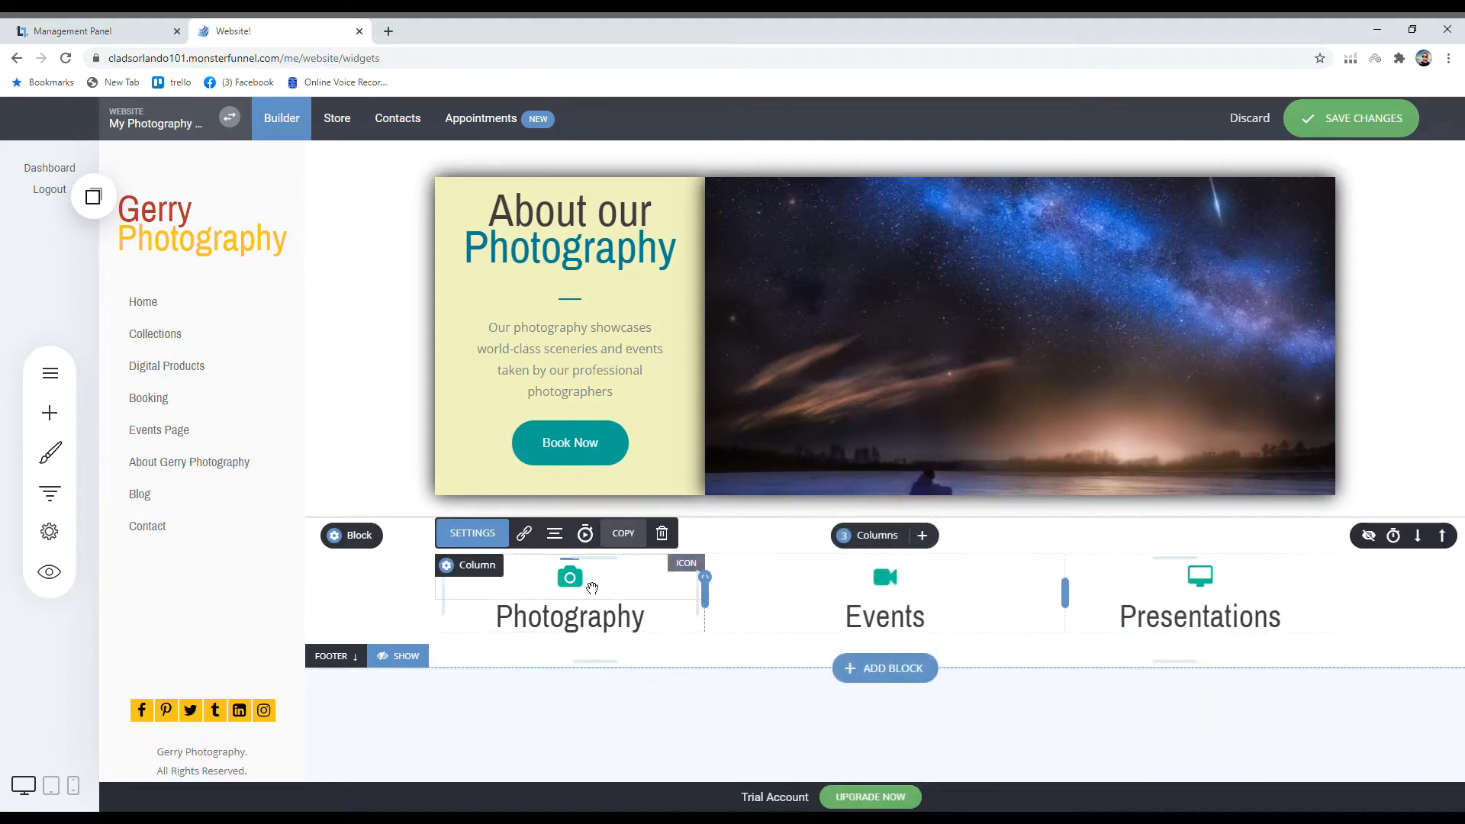
{"action": "left_click", "coordinate": [585, 533]}
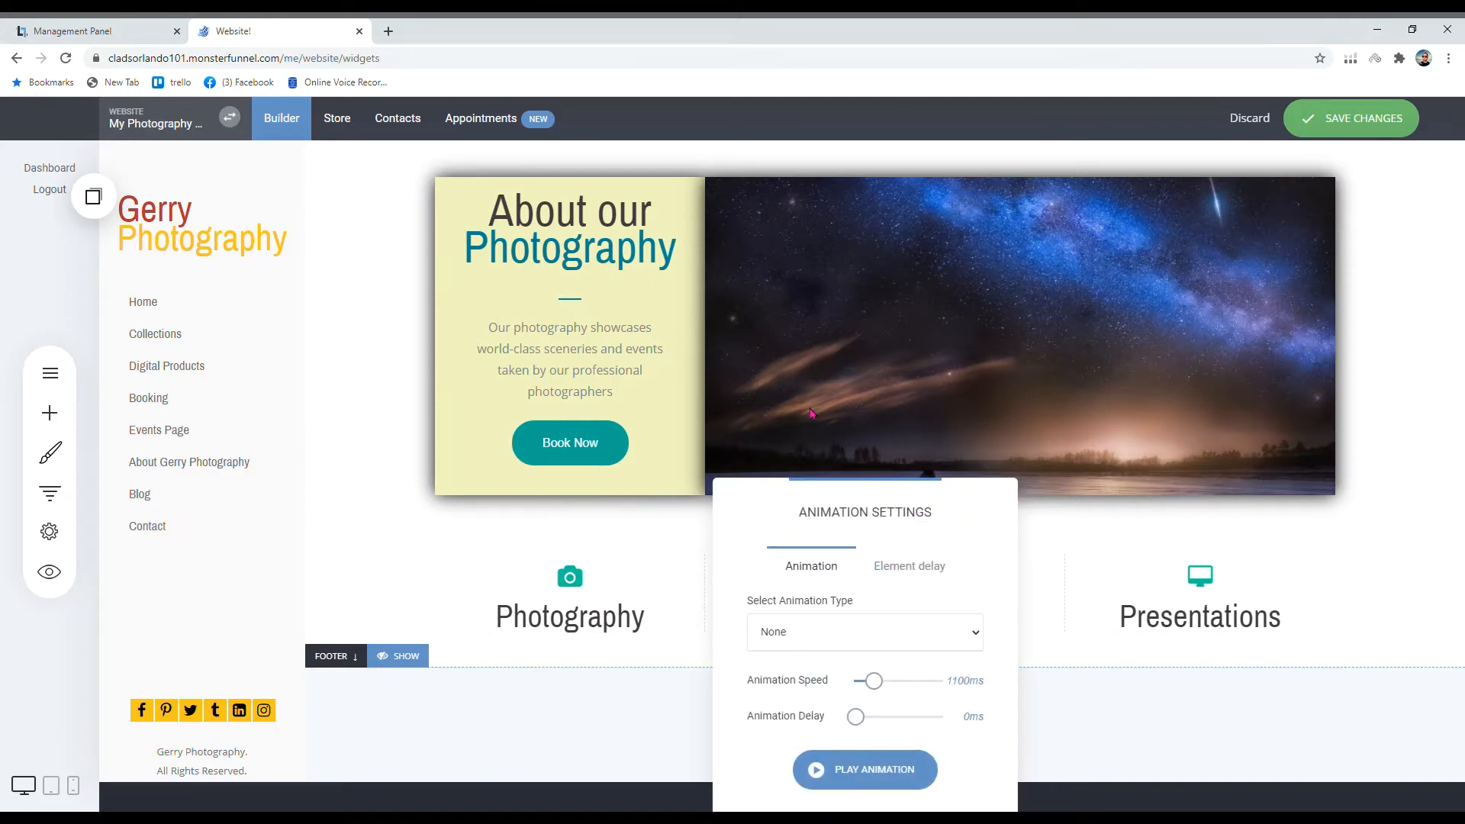
{"action": "left_click", "coordinate": [997, 611]}
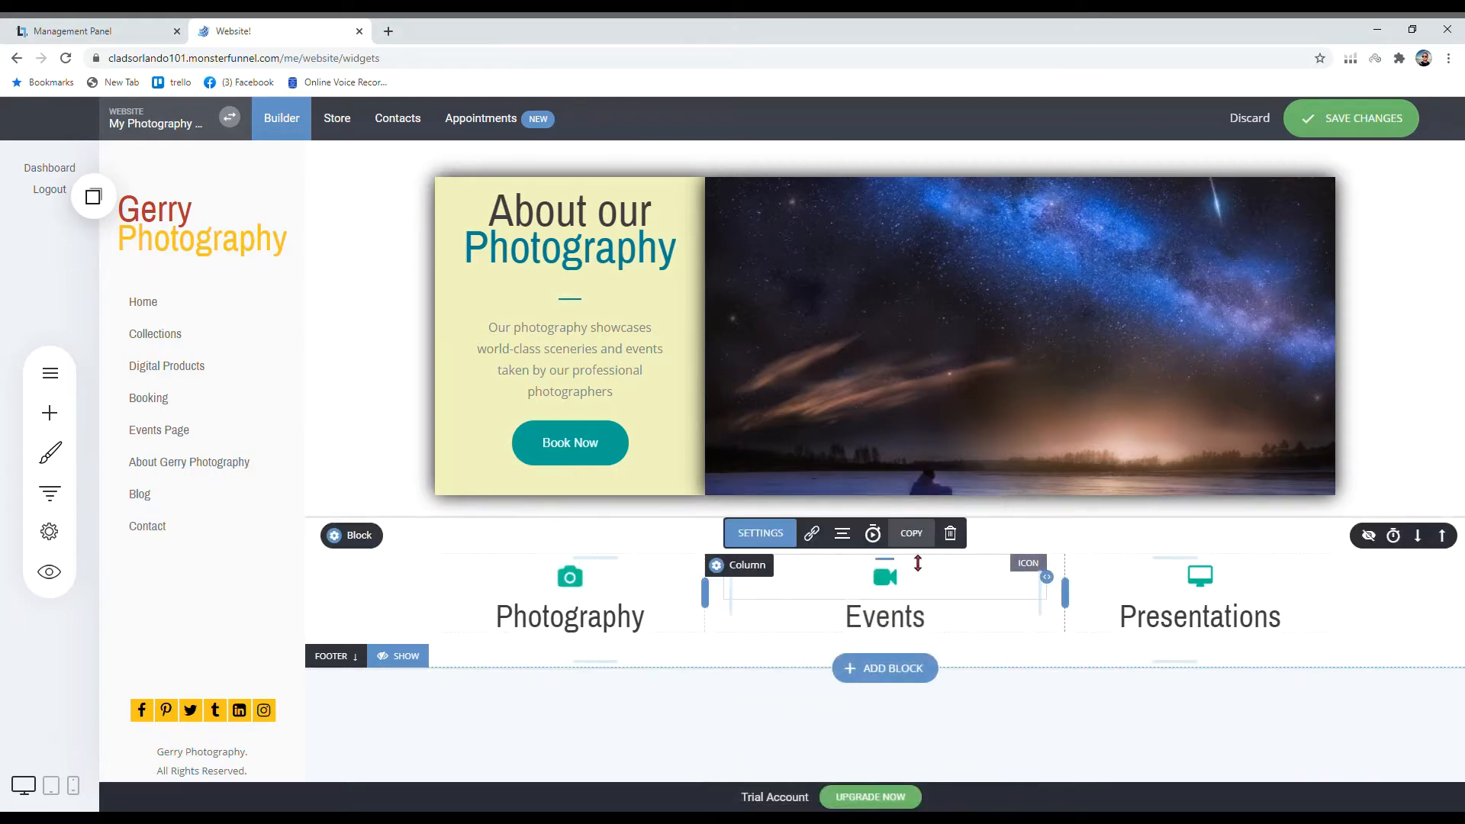
Step: Set the animation type of the video camera icon above the "Events" heading to Zoom In
{"action": "left_click", "coordinate": [873, 533]}
{"action": "left_click", "coordinate": [891, 582]}
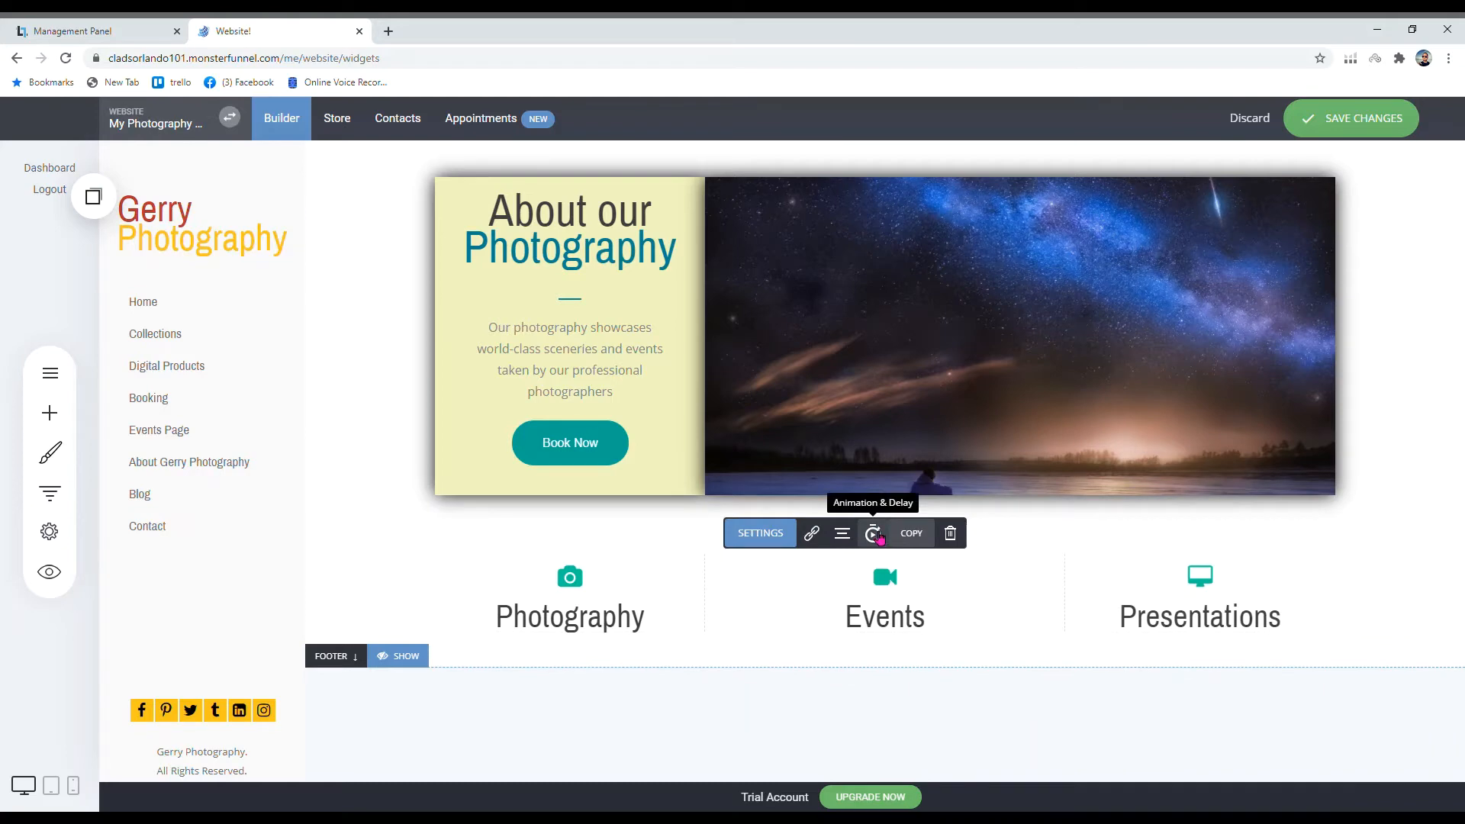
{"action": "left_click", "coordinate": [872, 533]}
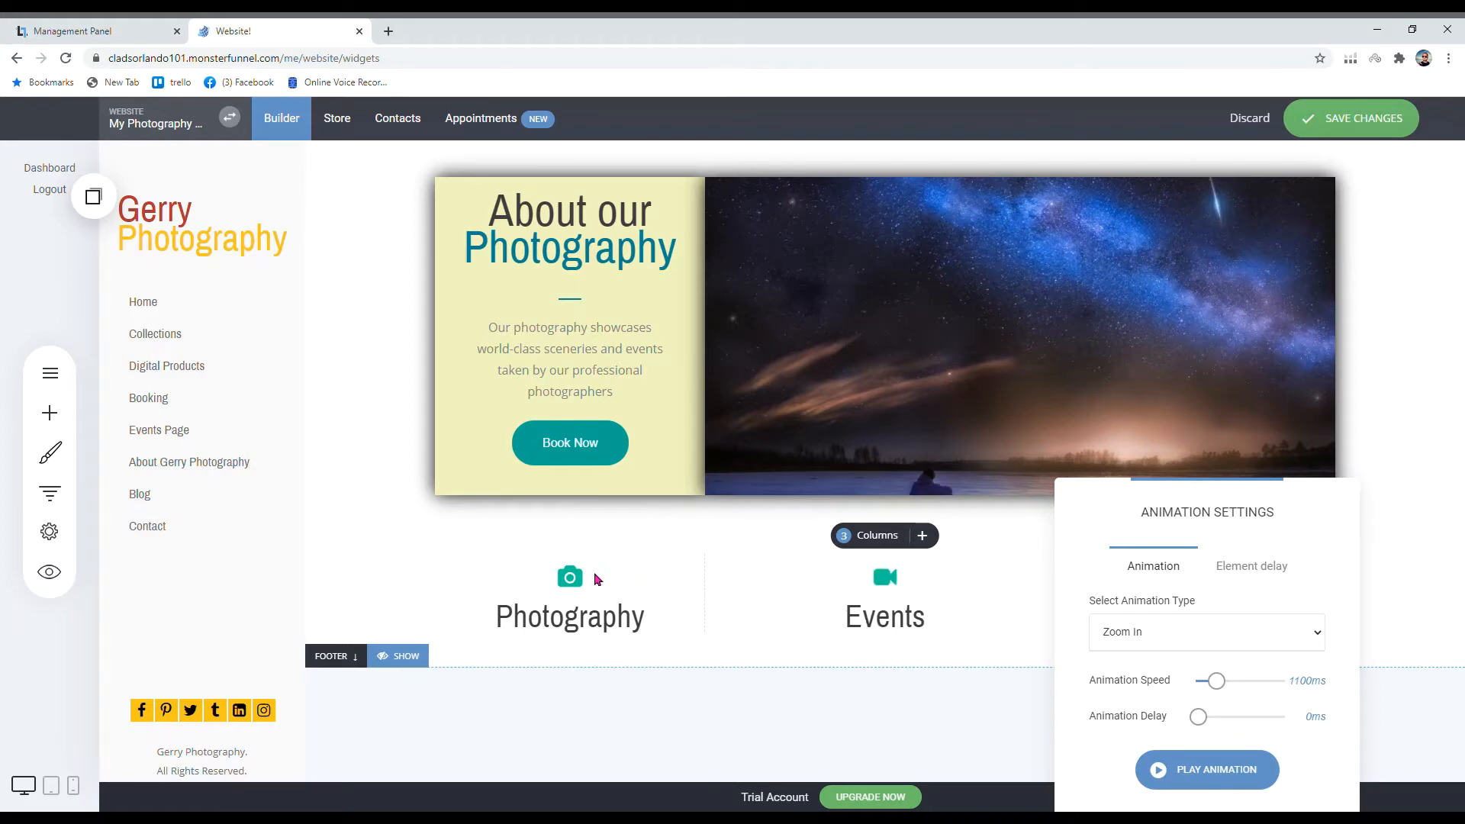
{"action": "left_click", "coordinate": [925, 608]}
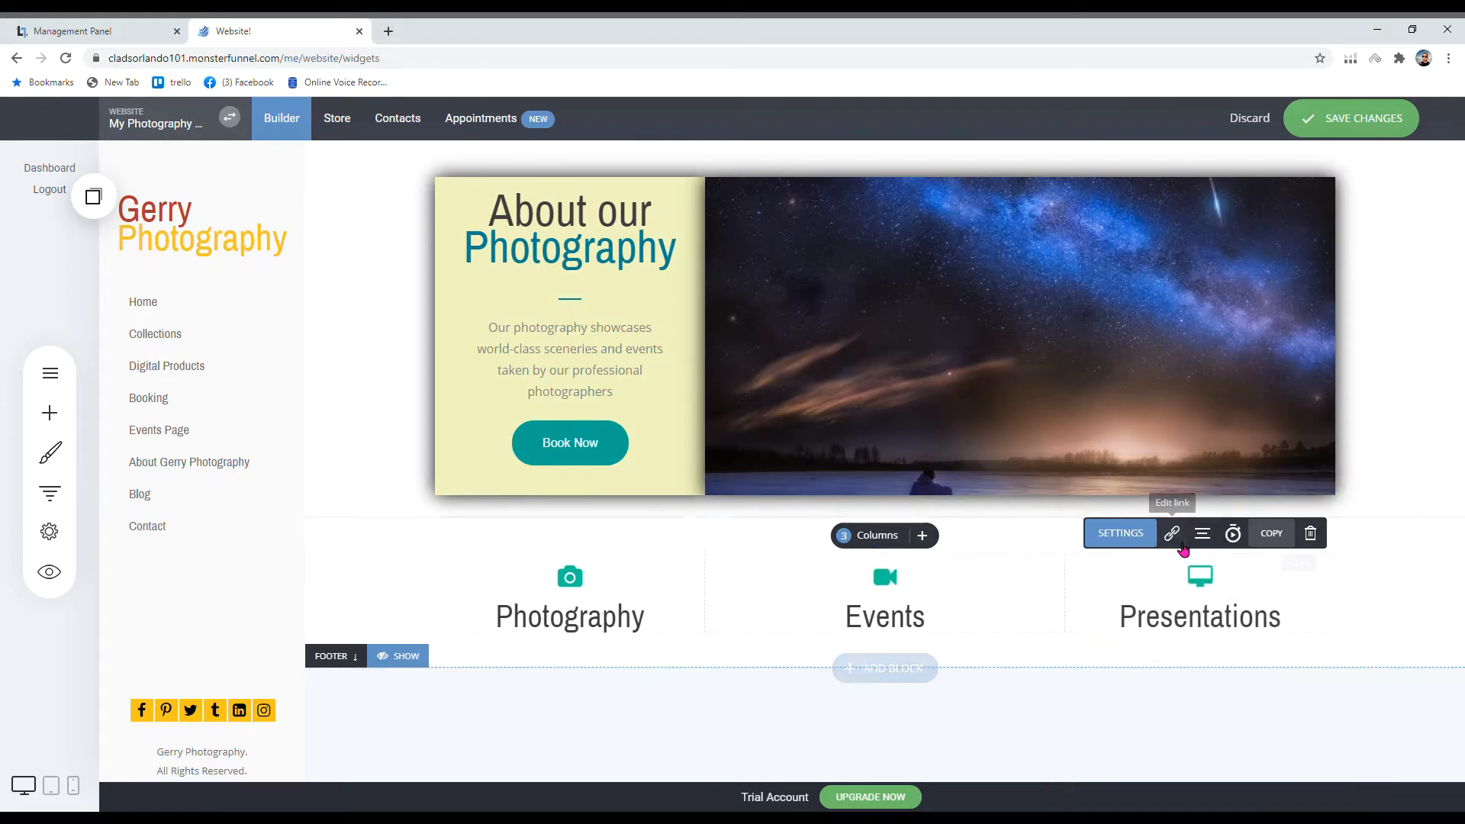
Step: Set the animation type of the desktop icon above the "Presentations" heading to Rotate
{"action": "left_click", "coordinate": [1172, 534]}
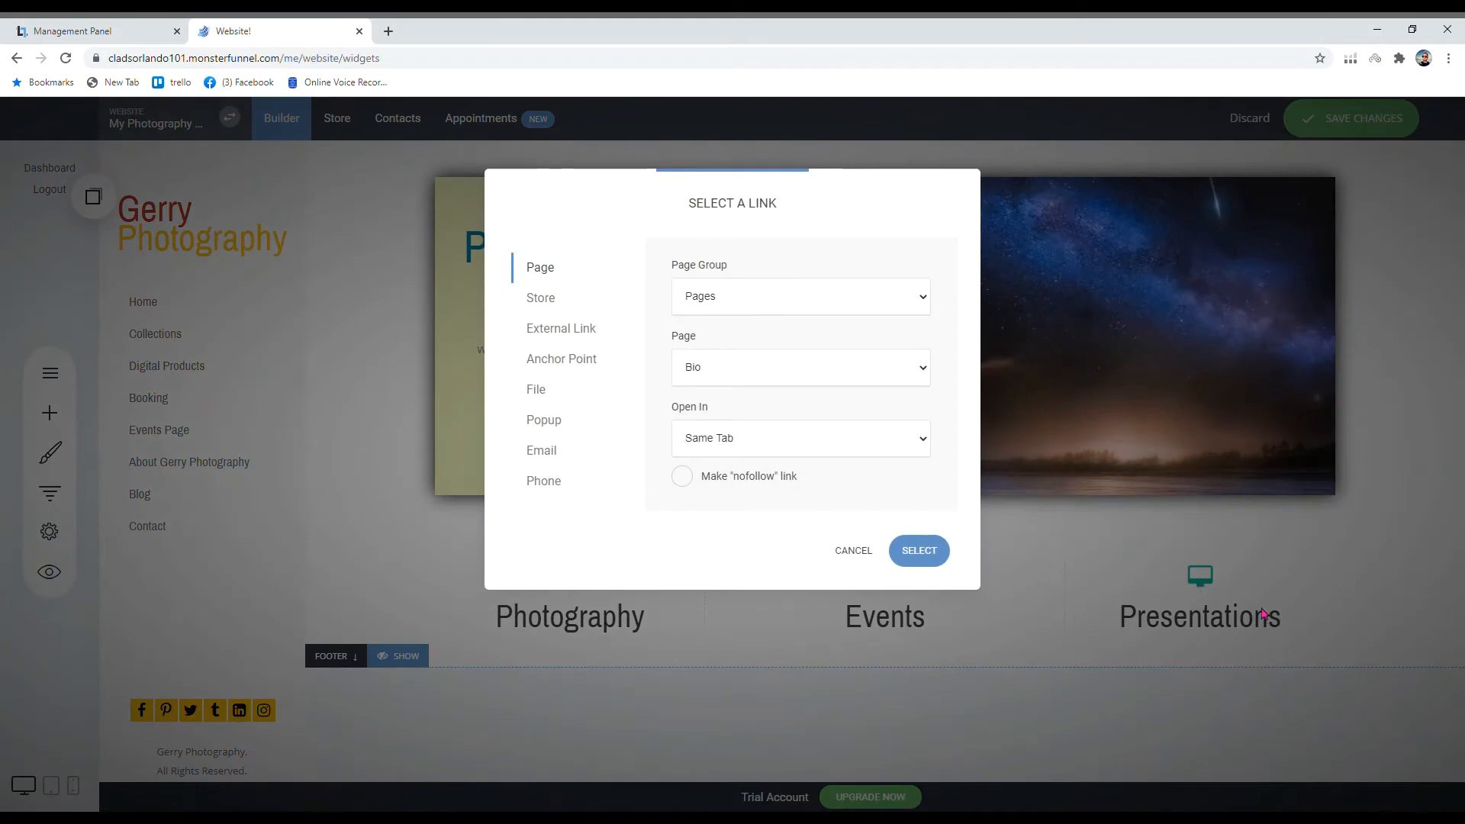
{"action": "left_click", "coordinate": [900, 562]}
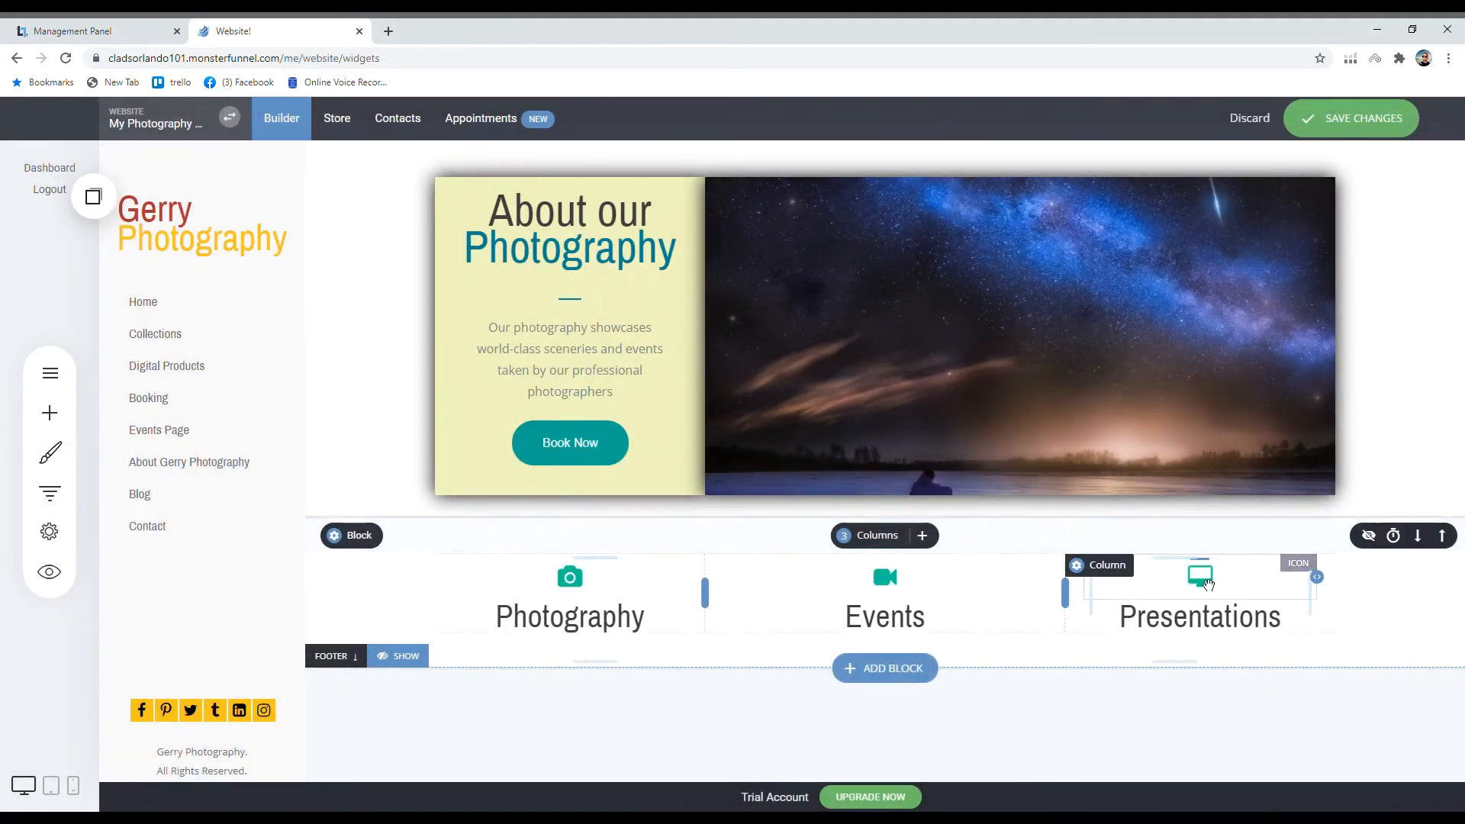
{"action": "mouse_move", "coordinate": [1208, 584]}
{"action": "left_click", "coordinate": [1233, 534]}
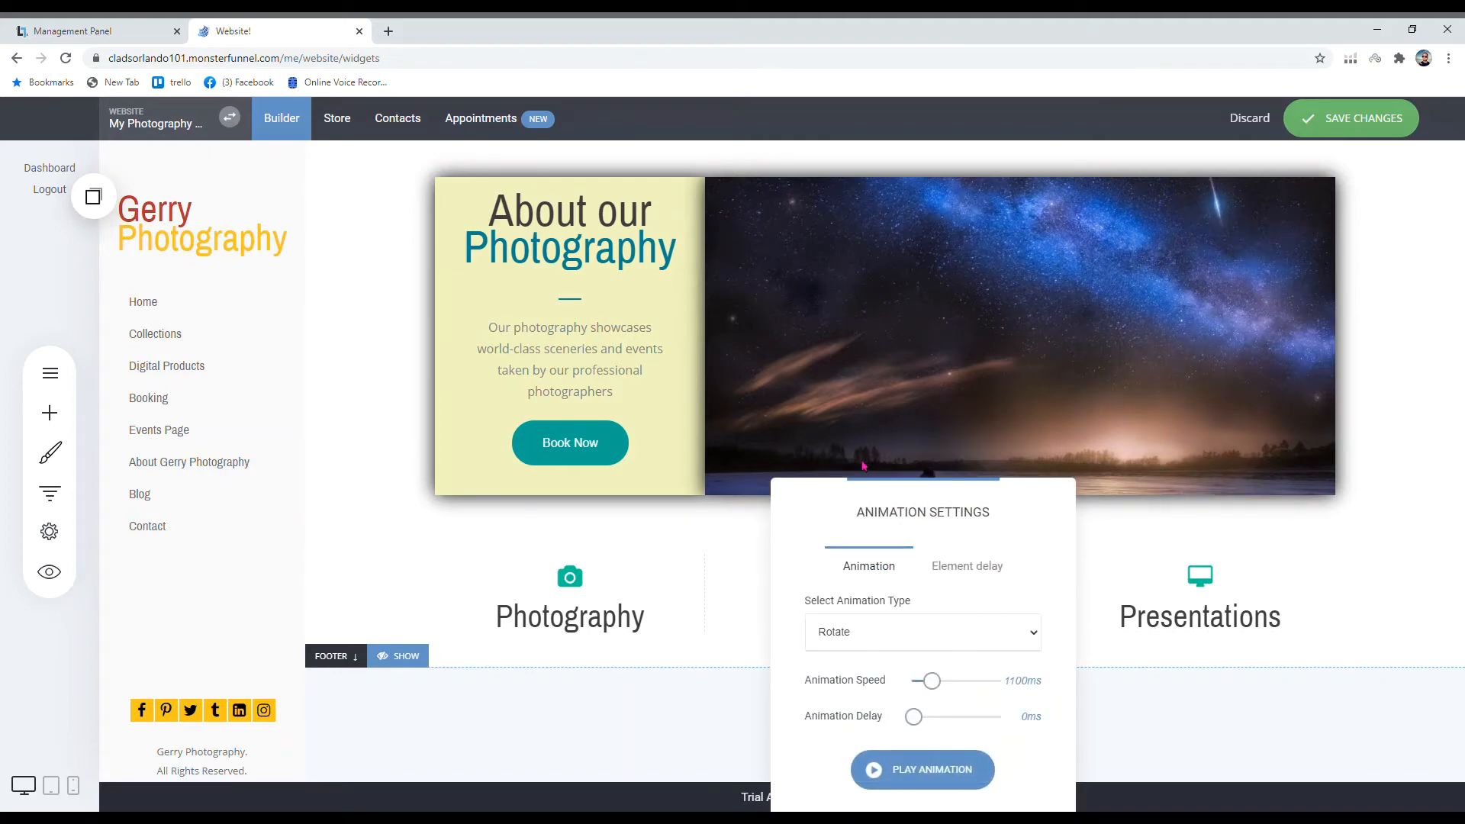
{"action": "left_click", "coordinate": [1233, 639]}
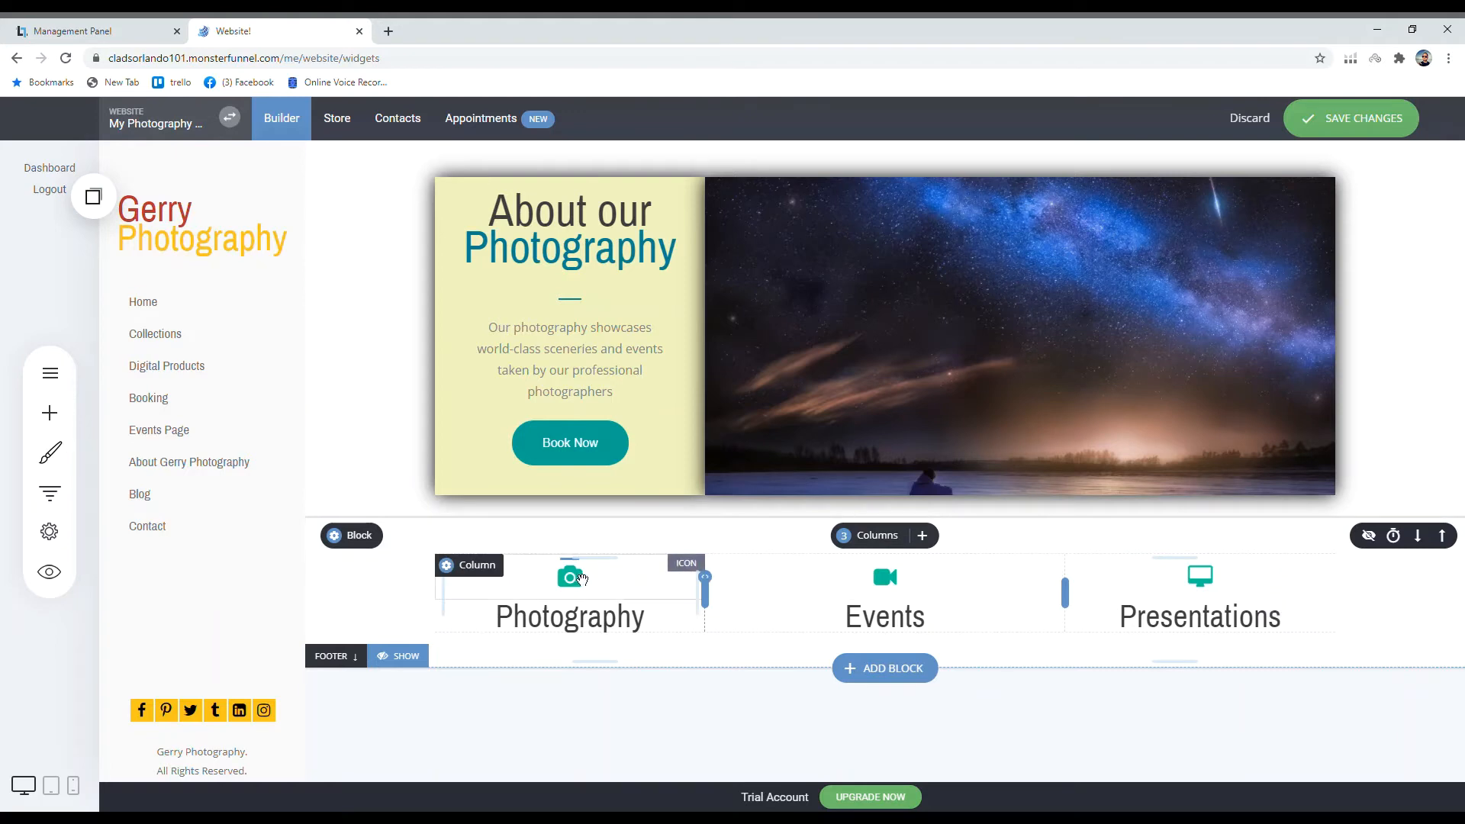
Step: Set the element delay of the camera icon above the "Photography" heading to 1 second
{"action": "left_click", "coordinate": [581, 579]}
{"action": "left_click", "coordinate": [584, 531]}
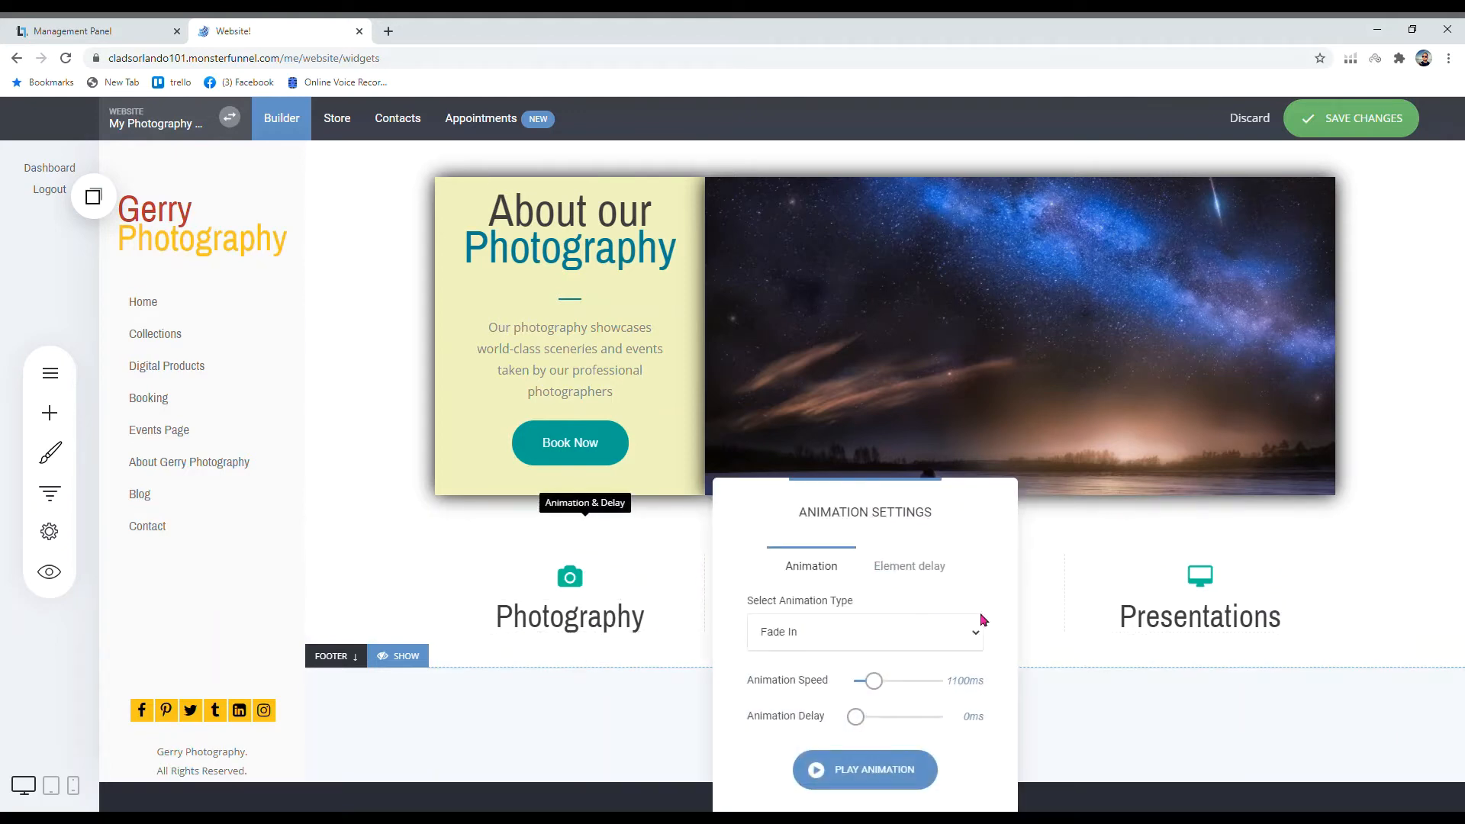
{"action": "left_click", "coordinate": [940, 565]}
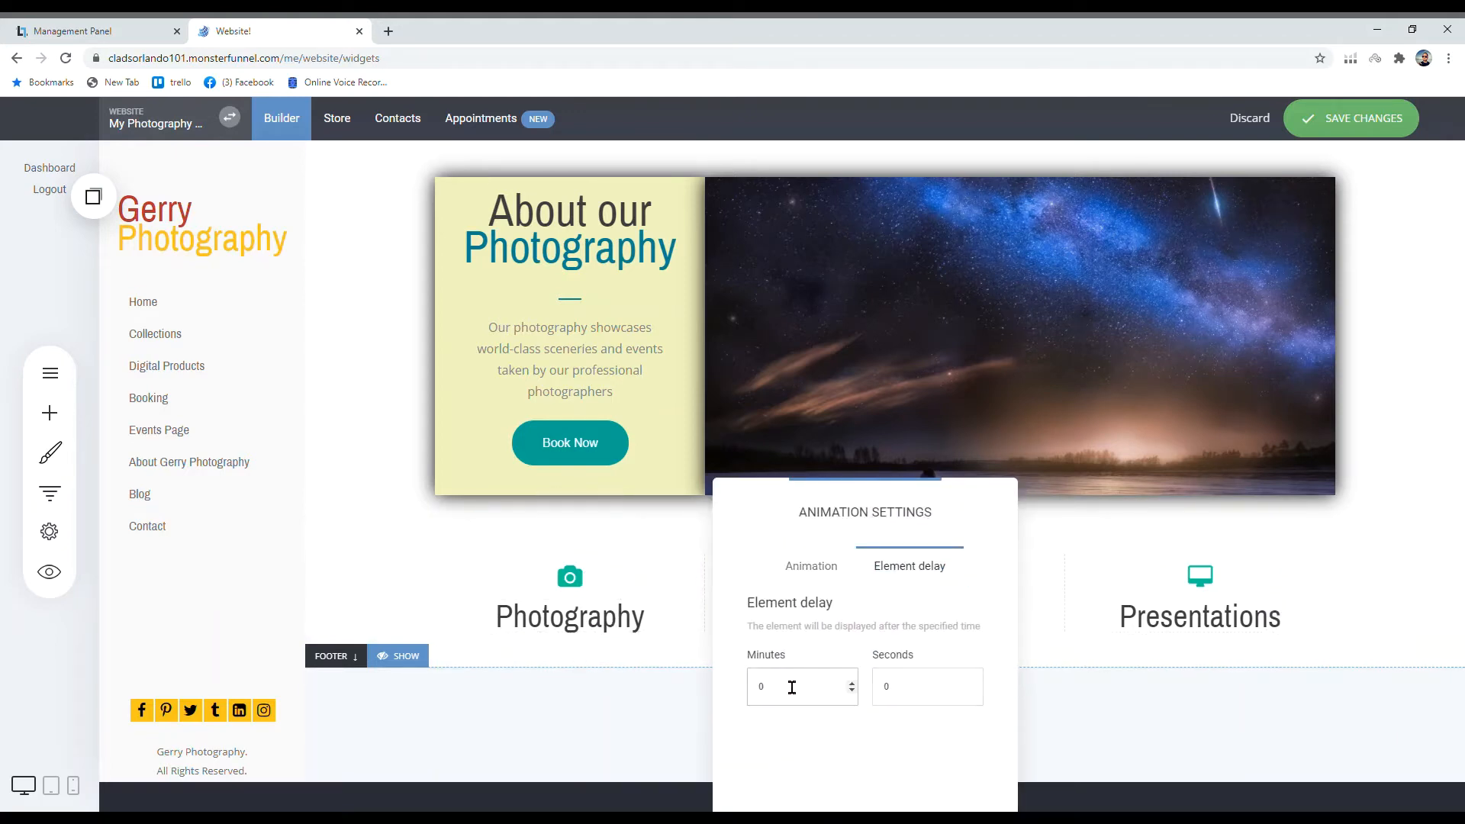
{"action": "double_click", "coordinate": [920, 688]}
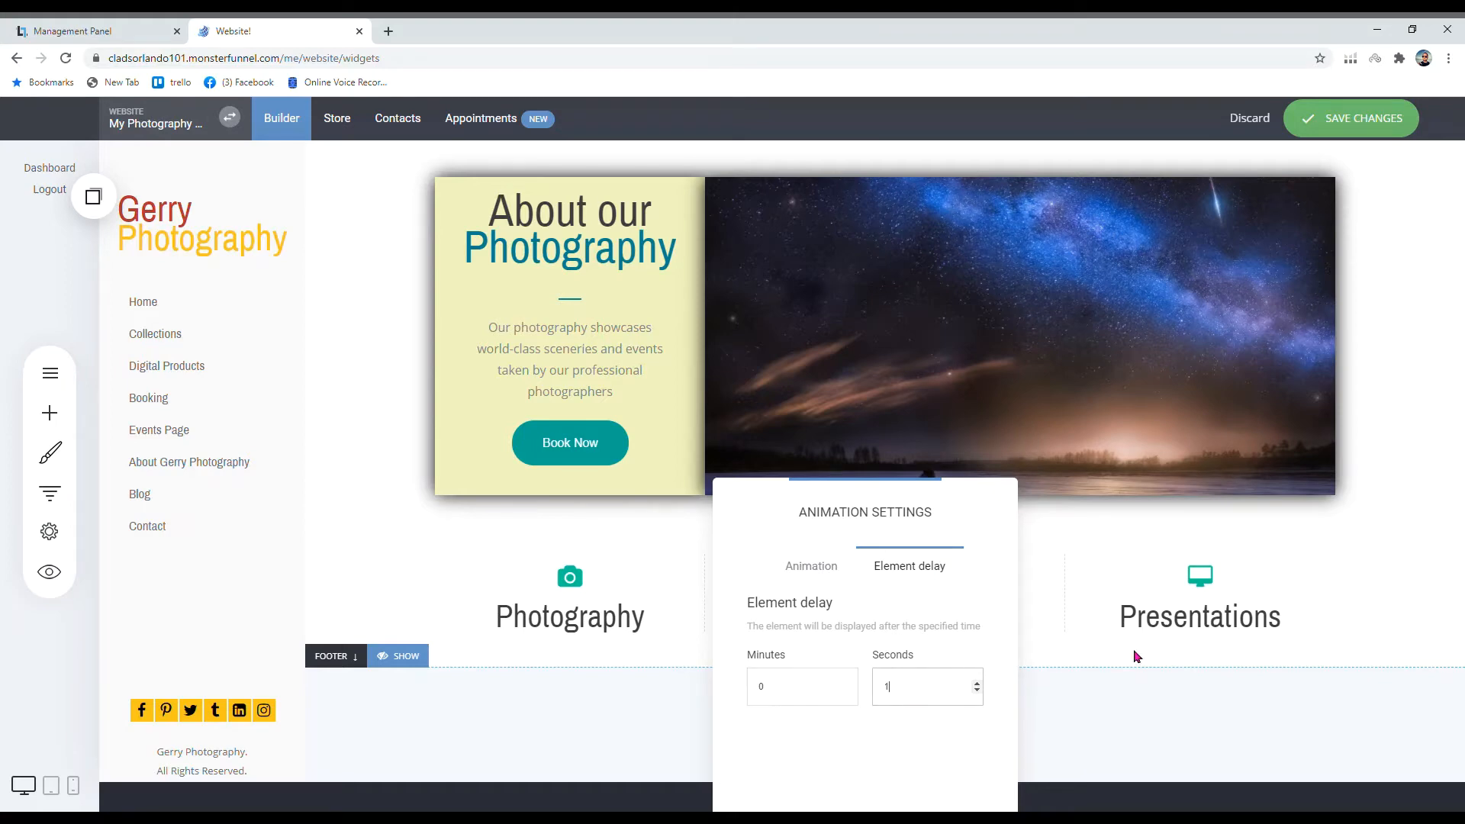
{"action": "left_click", "coordinate": [1088, 779]}
Step: Set an element delay in seconds for the video camera icon above the "Events" heading
{"action": "left_click", "coordinate": [902, 579]}
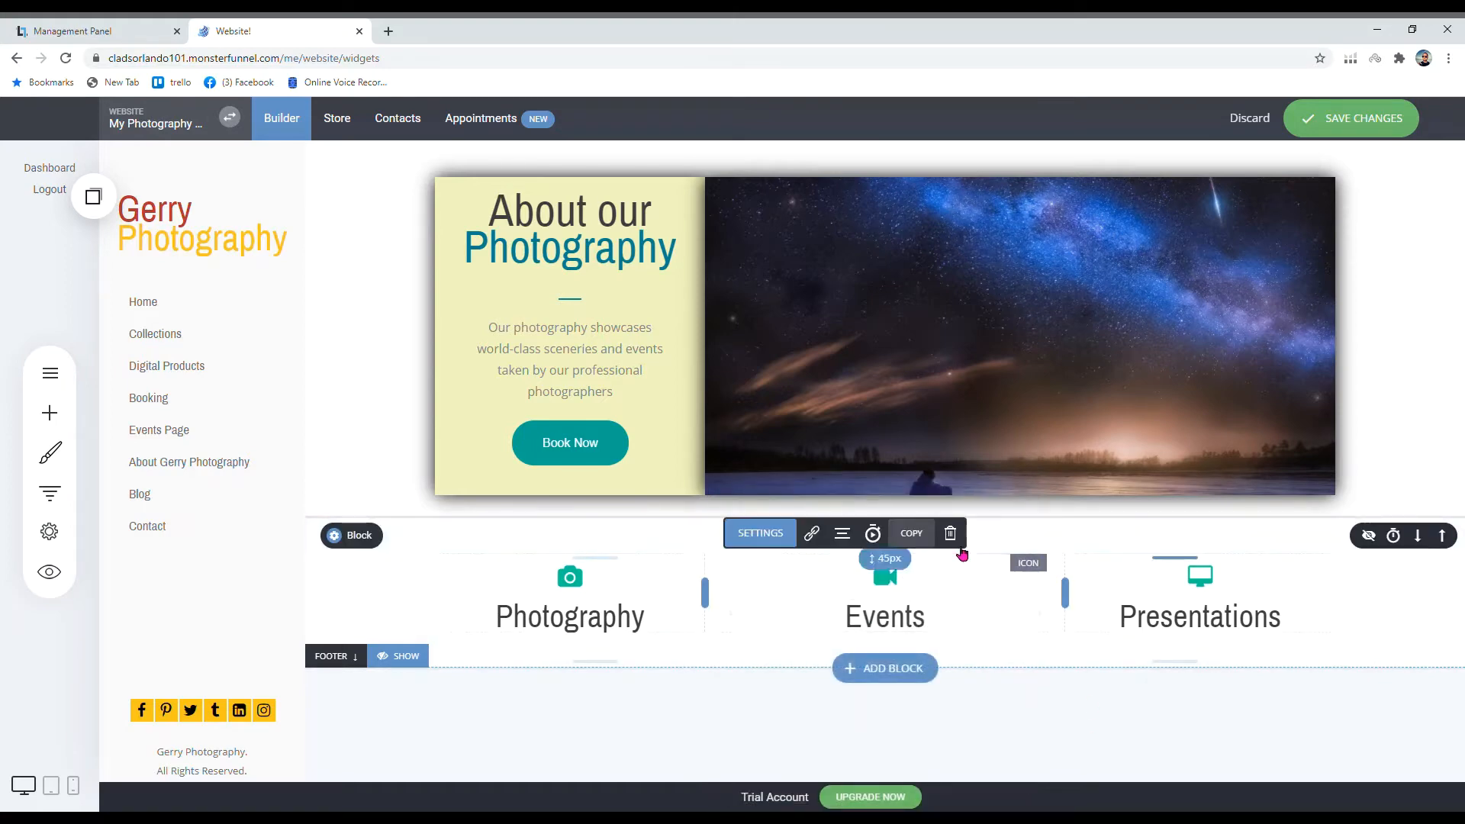
{"action": "left_click", "coordinate": [882, 541]}
{"action": "left_click", "coordinate": [1270, 565]}
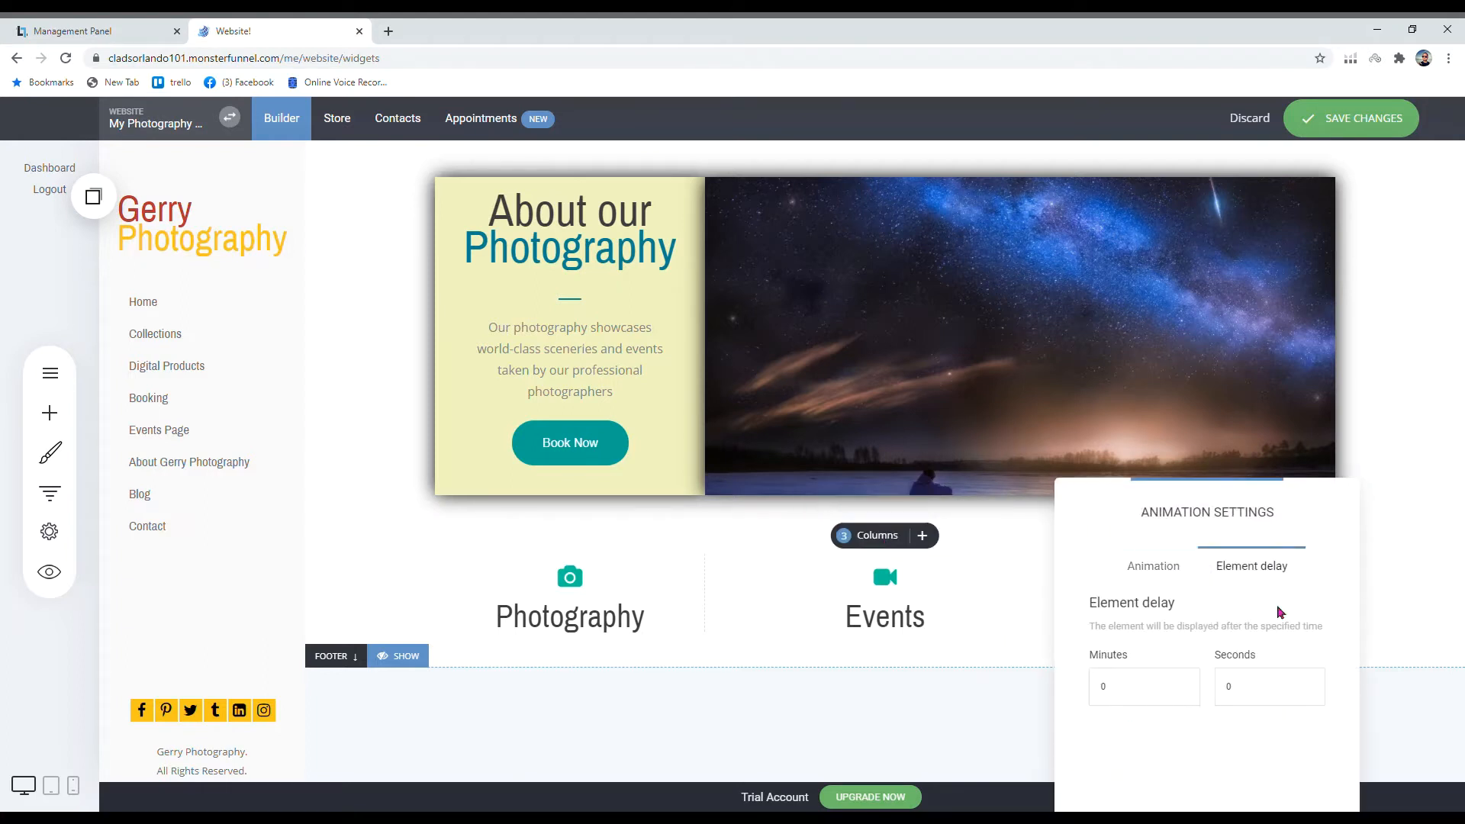
{"action": "left_click", "coordinate": [1251, 699]}
{"action": "left_click", "coordinate": [962, 709]}
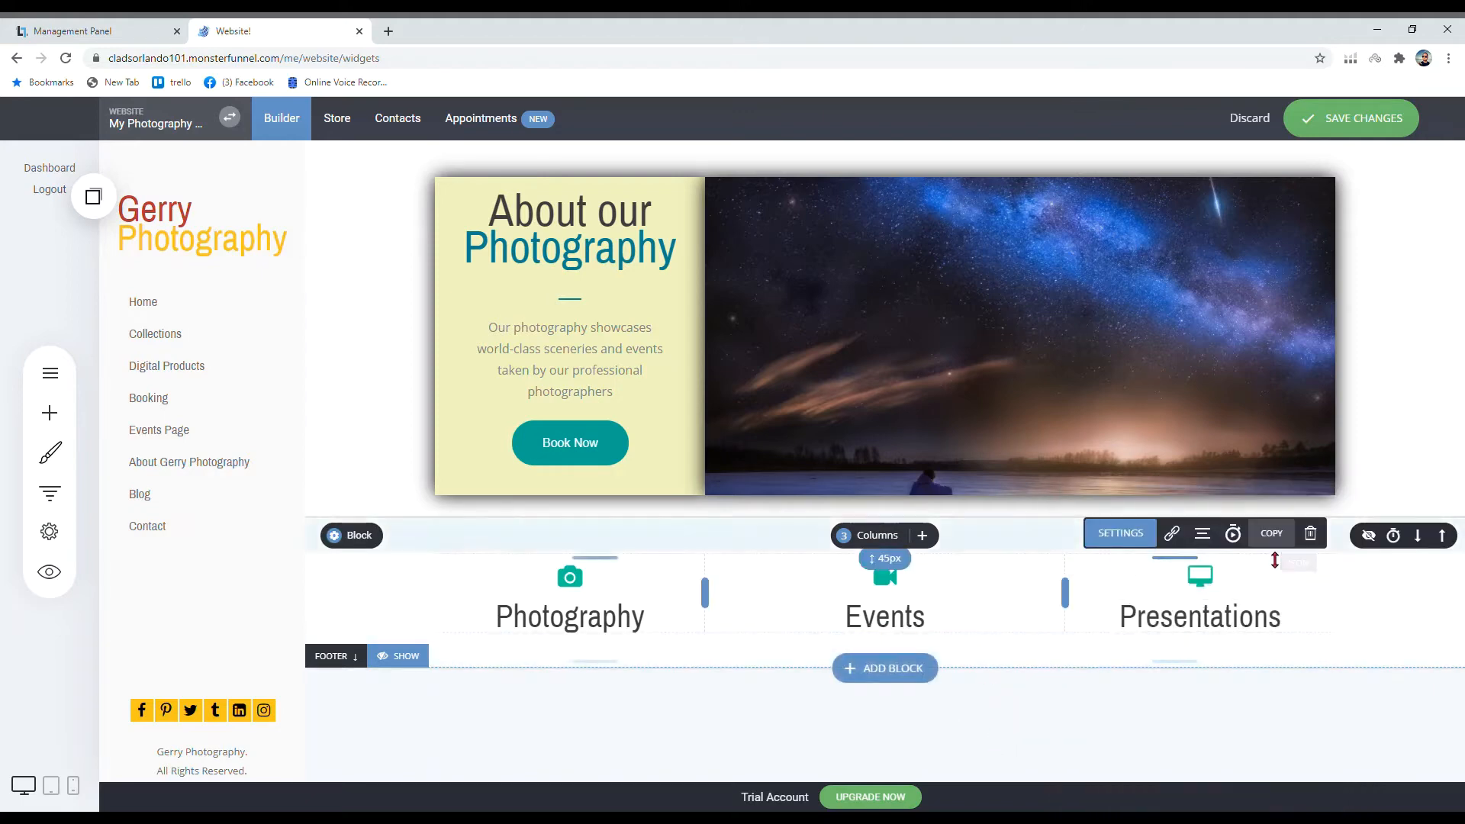
Step: Set an element delay in seconds for the desktop icon above the "Presentations" heading
{"action": "left_click", "coordinate": [1233, 535]}
{"action": "left_click", "coordinate": [966, 580]}
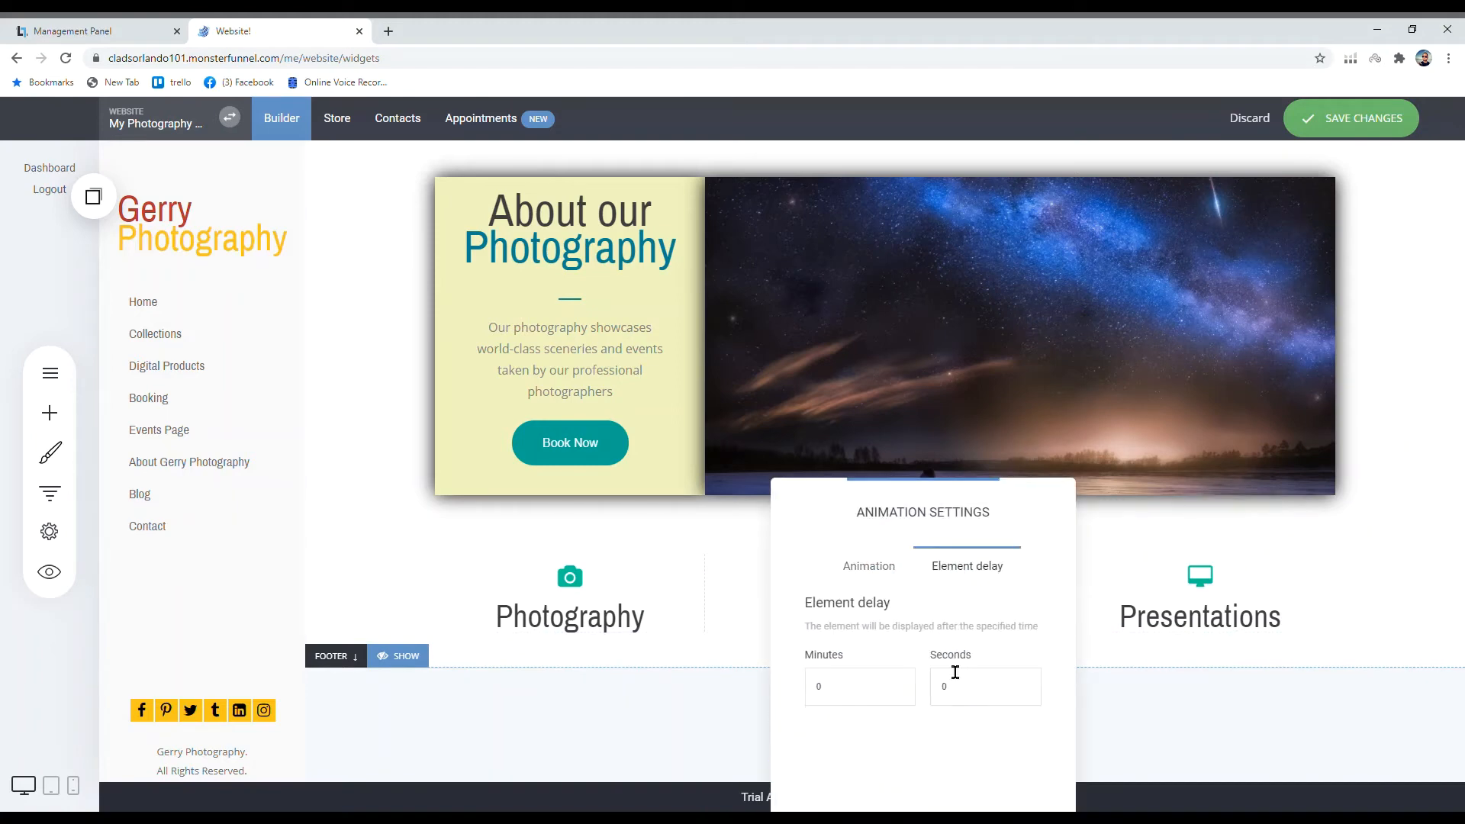
{"action": "left_click", "coordinate": [946, 685]}
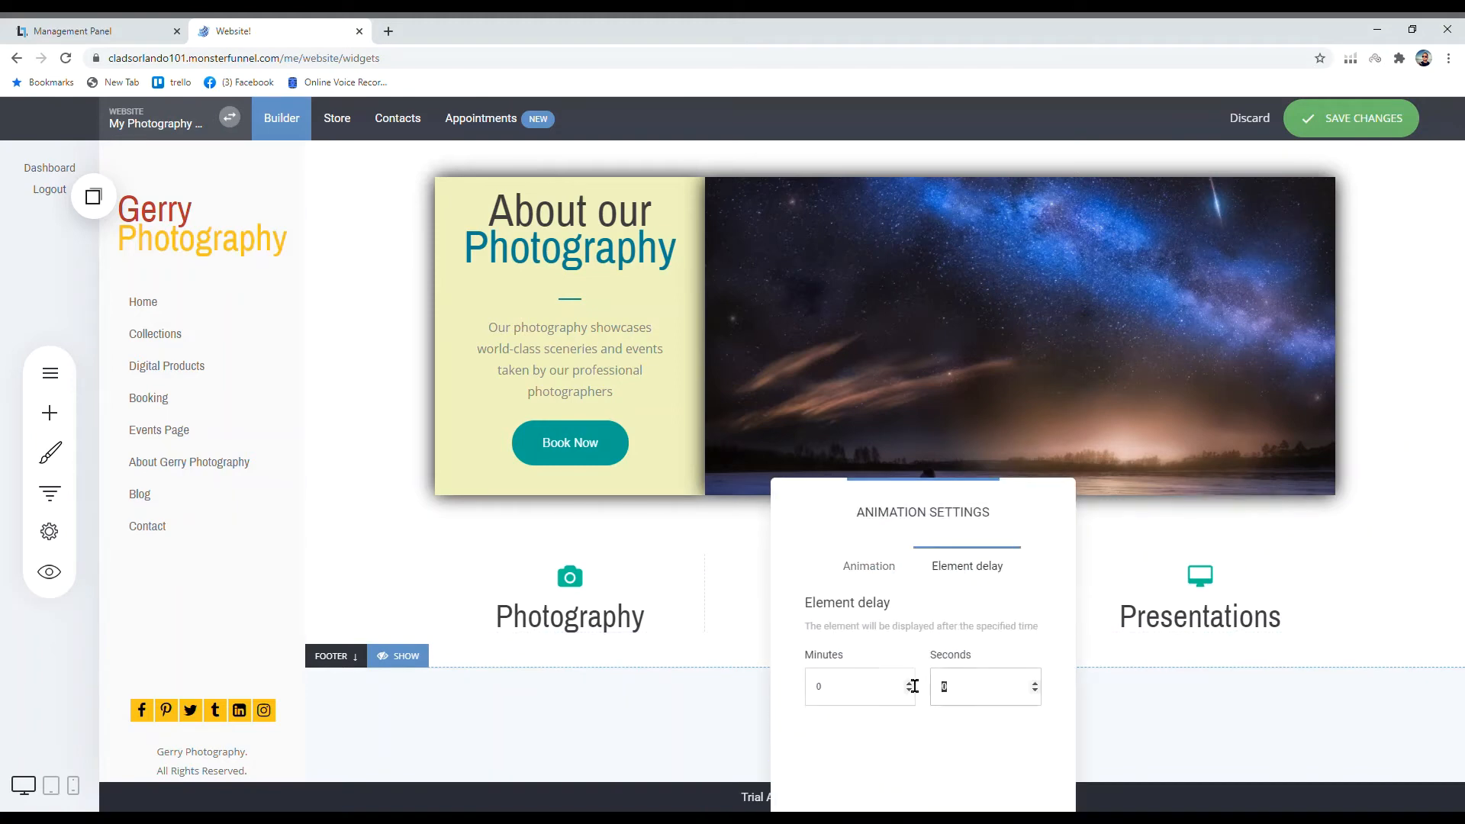
{"action": "left_click", "coordinate": [1255, 772]}
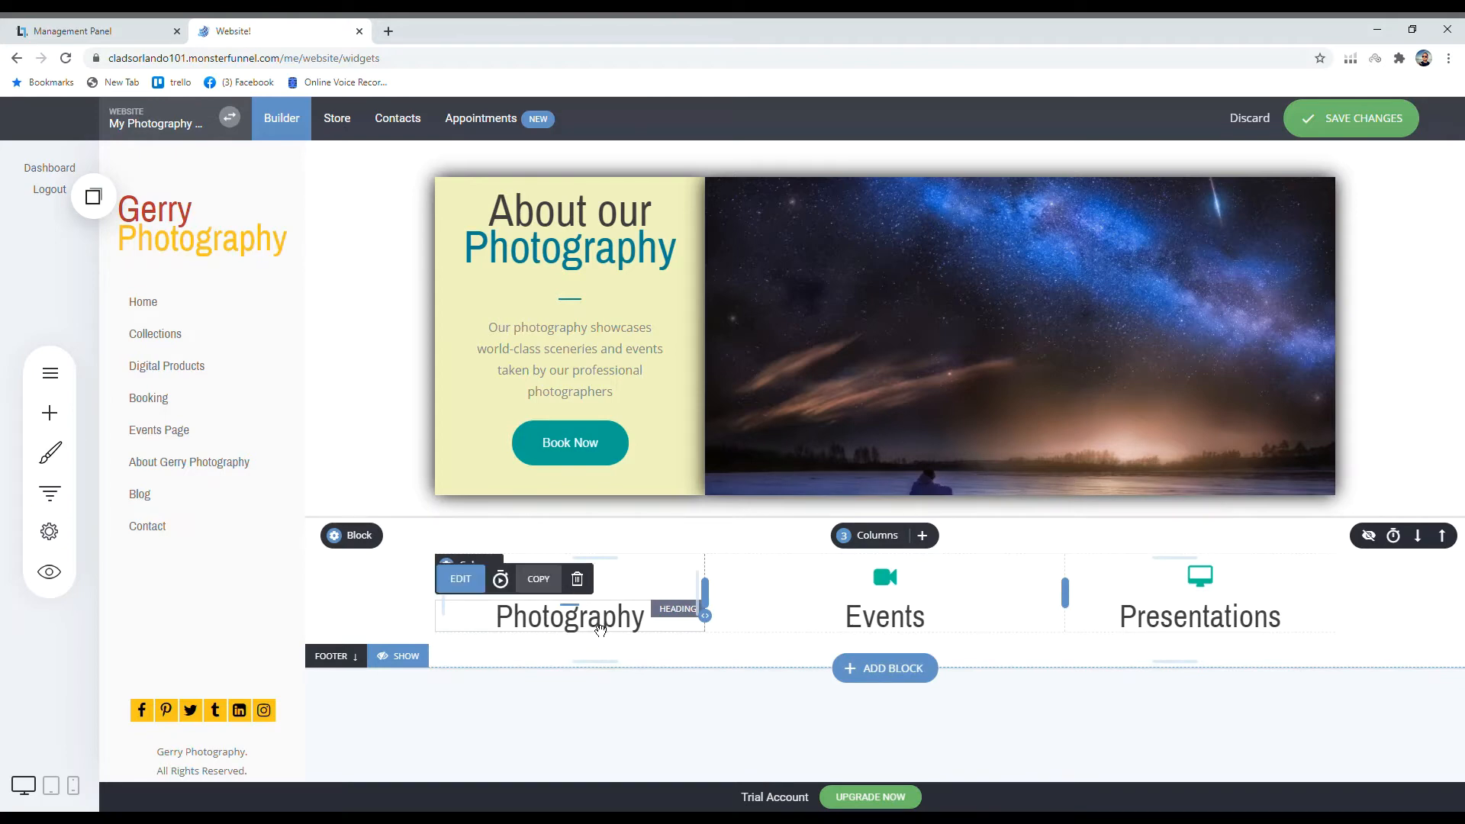
Step: Change the "Photography" heading's text colour in the icon block to the dark teal-blue global colour
{"action": "left_click", "coordinate": [601, 631]}
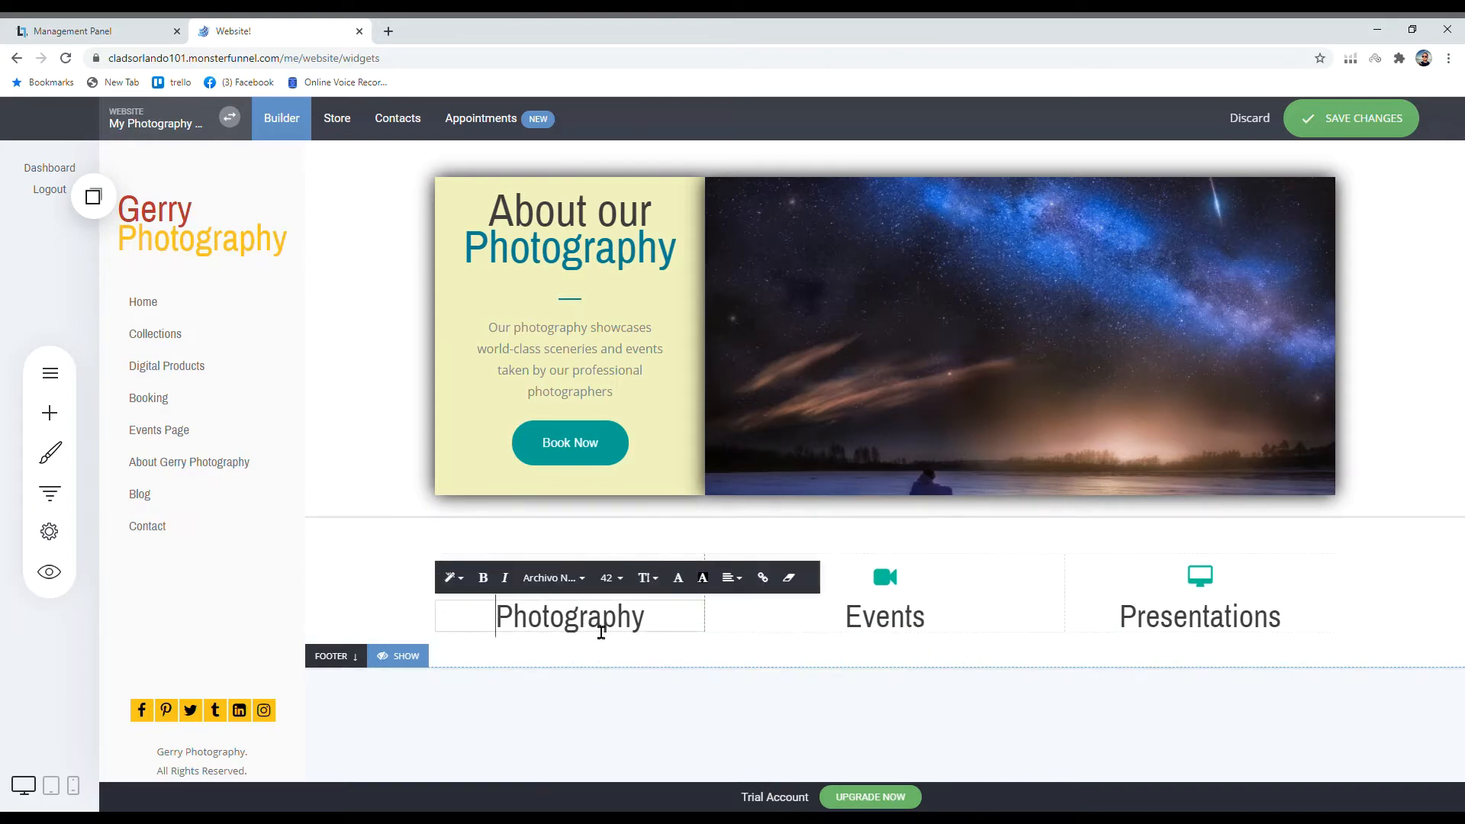
{"action": "double_click", "coordinate": [601, 631]}
{"action": "left_click", "coordinate": [702, 578]}
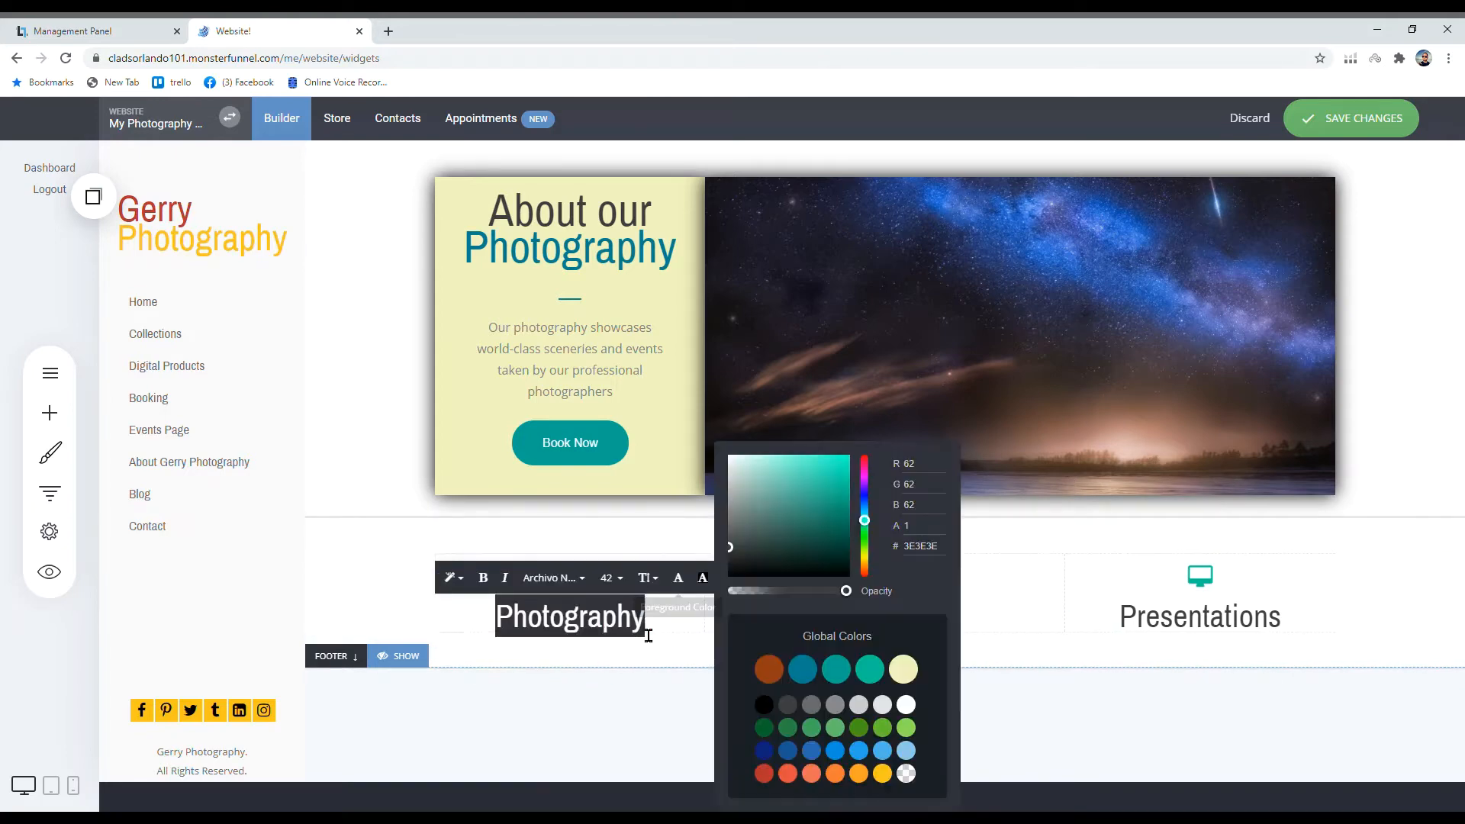
{"action": "left_click", "coordinate": [790, 673]}
{"action": "left_click", "coordinate": [1053, 691]}
Step: Change the text colour of the "Events" heading to the dark teal-blue global colour
{"action": "double_click", "coordinate": [897, 624]}
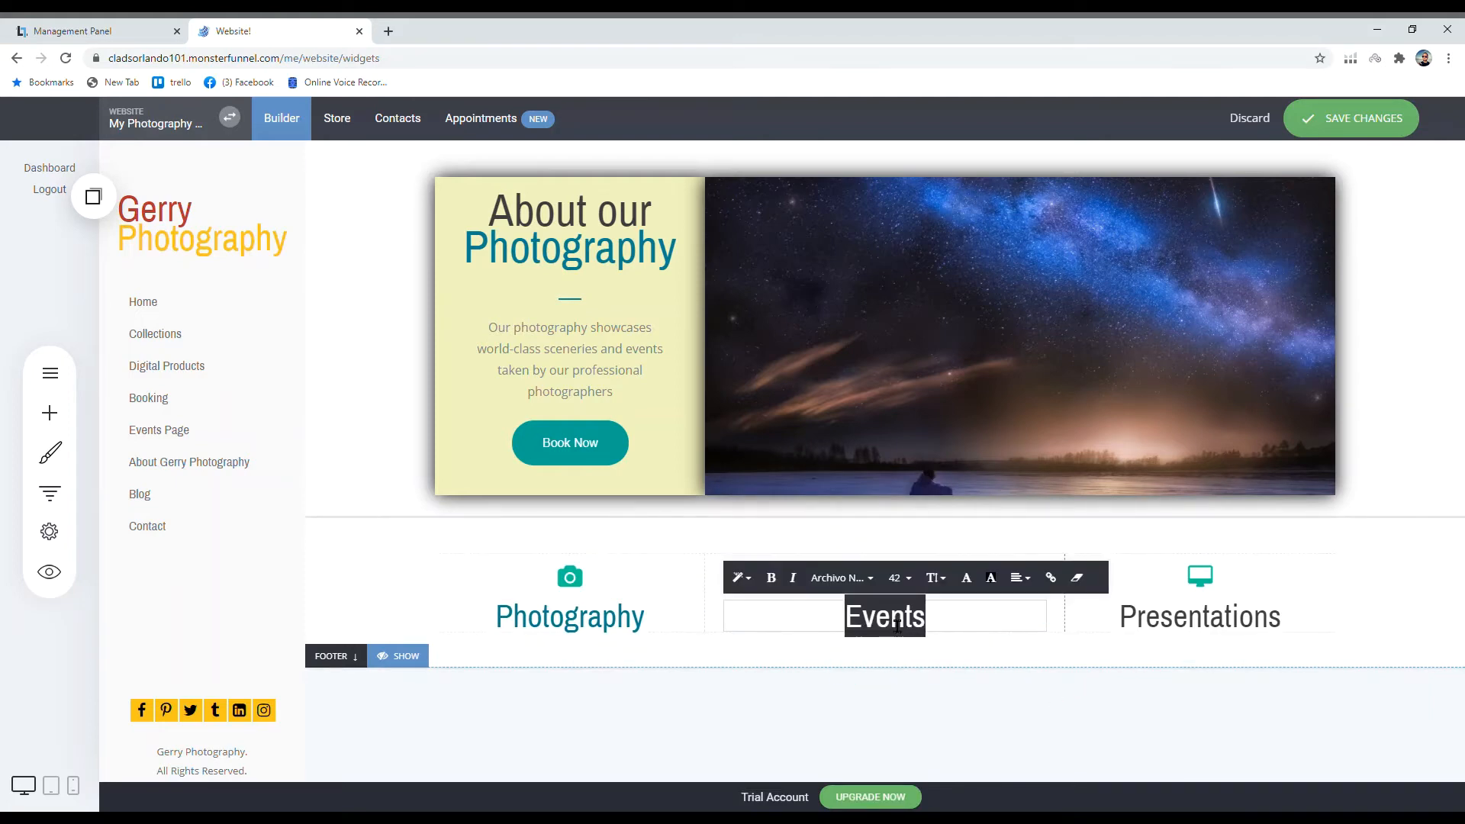
{"action": "left_click", "coordinate": [990, 577]}
{"action": "left_click", "coordinate": [1093, 672]}
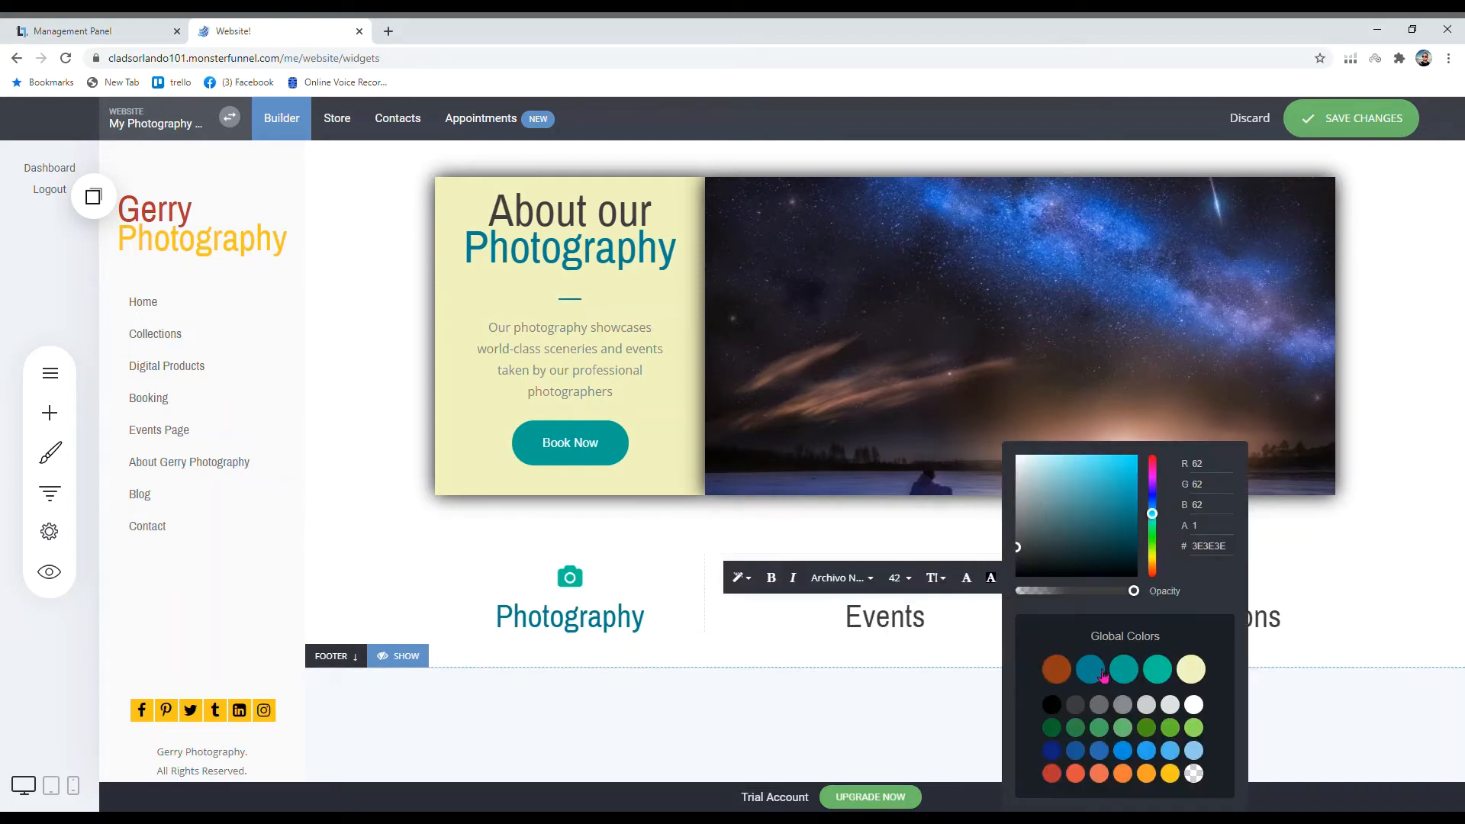
{"action": "left_click", "coordinate": [1266, 690]}
Step: Change the text colour of the "Presentations" heading to the dark teal-blue global colour
{"action": "double_click", "coordinate": [1239, 637]}
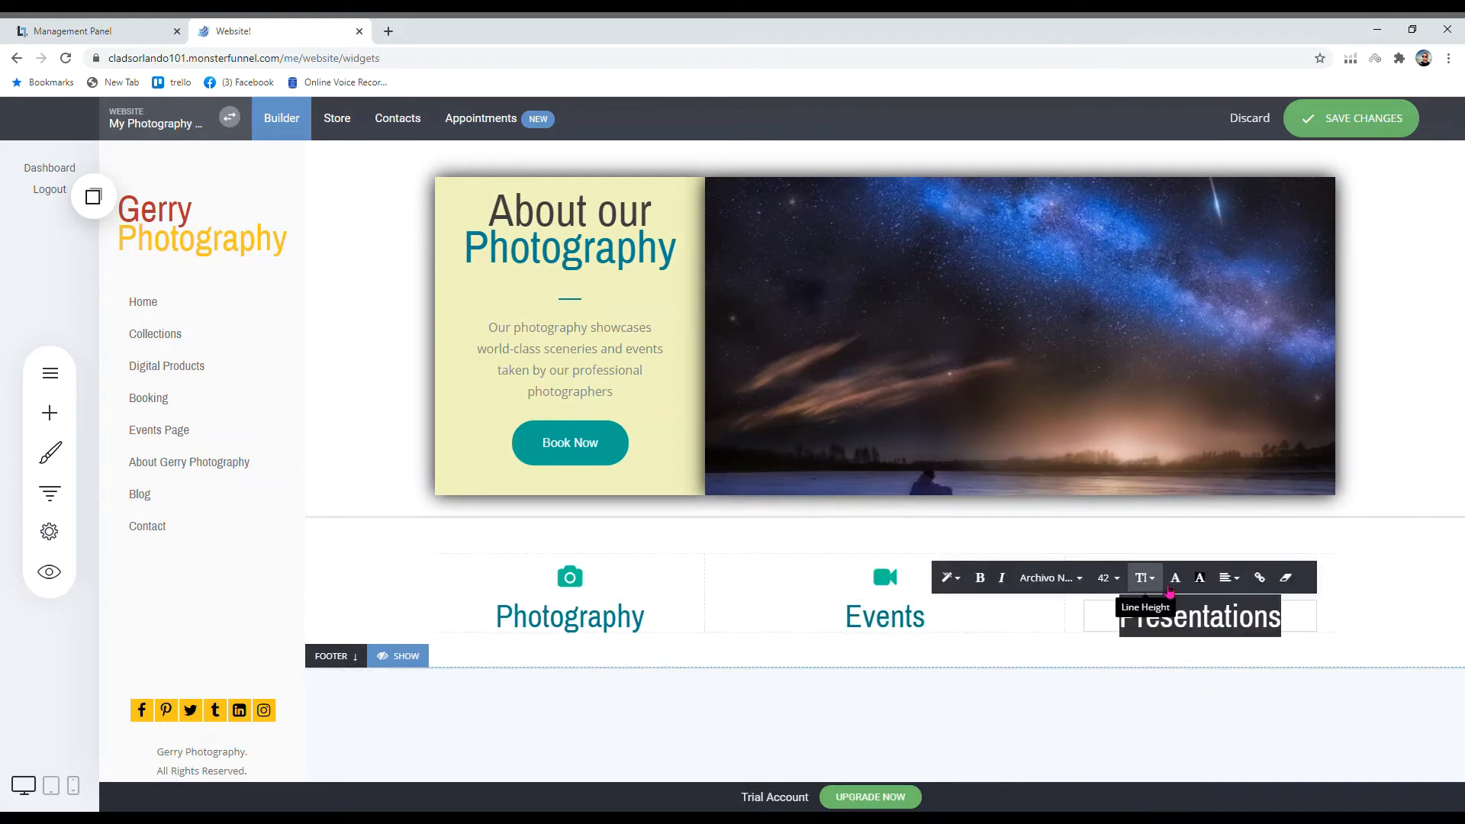
{"action": "left_click", "coordinate": [1175, 577]}
{"action": "left_click", "coordinate": [1296, 681]}
{"action": "left_click", "coordinate": [1101, 707]}
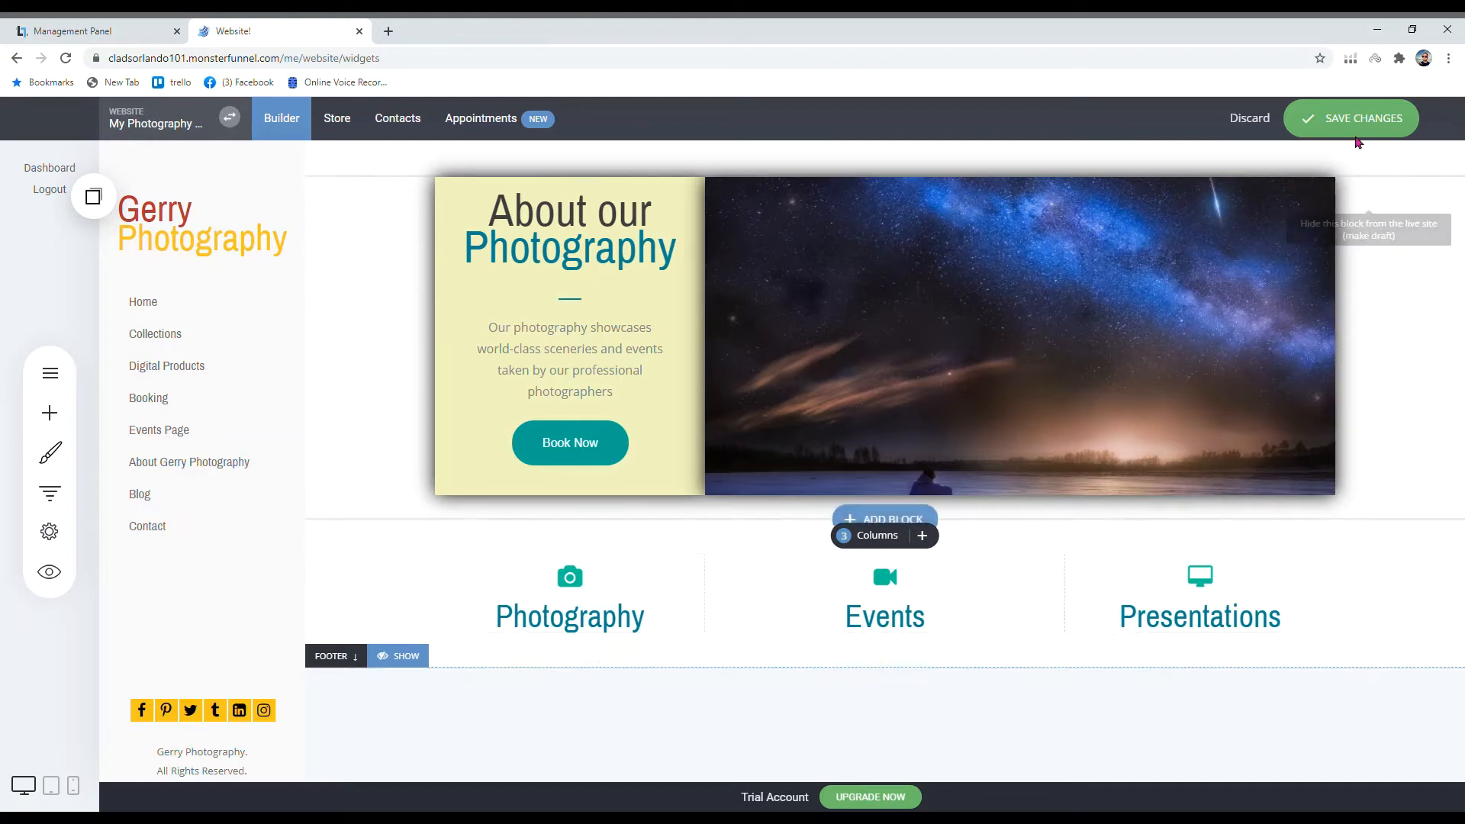
Step: Save the page changes and check the icon animations in the website preview, including in a separate browser tab
{"action": "left_click", "coordinate": [1354, 128]}
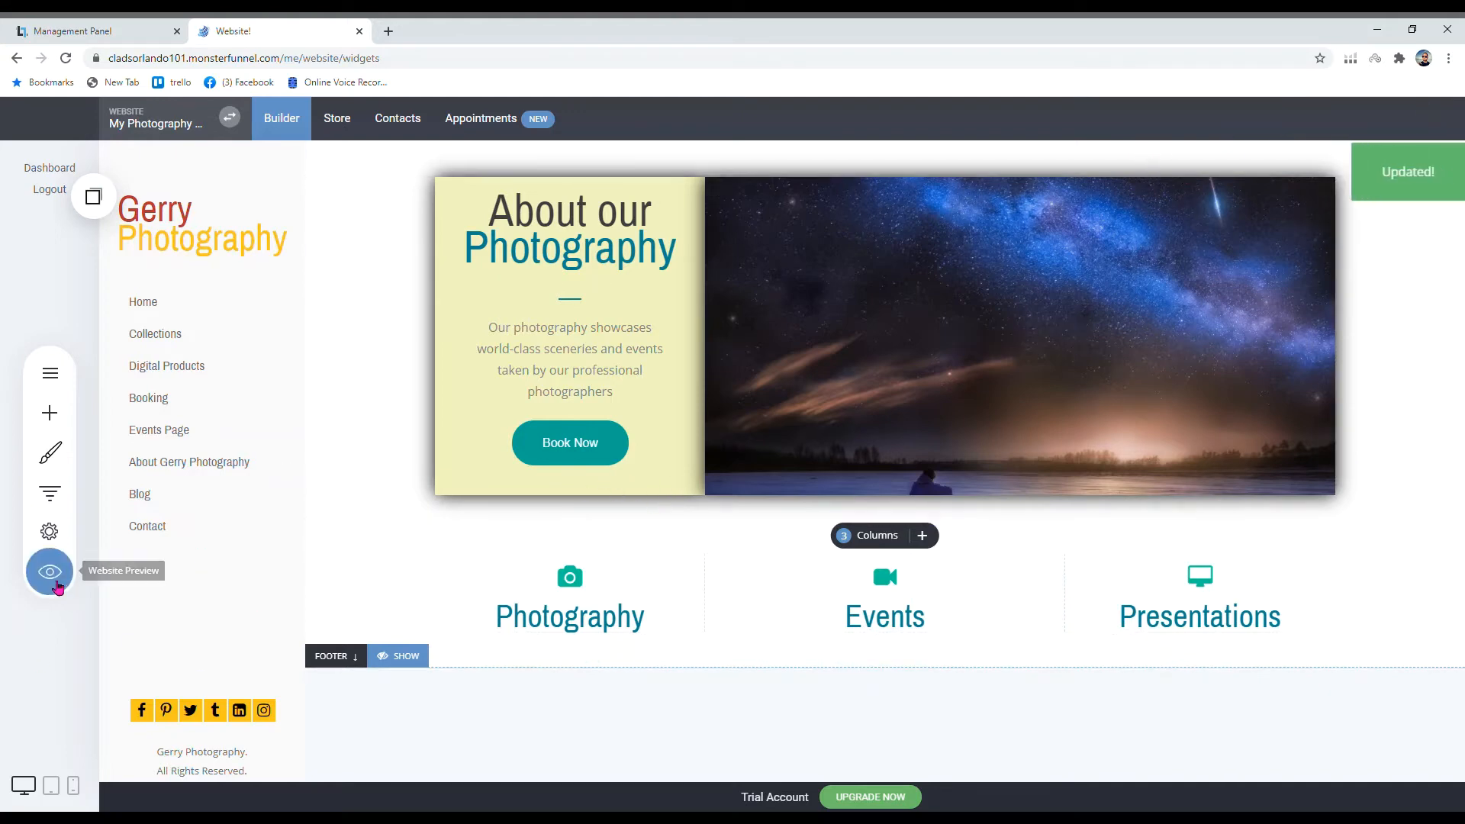
{"action": "left_click", "coordinate": [52, 574]}
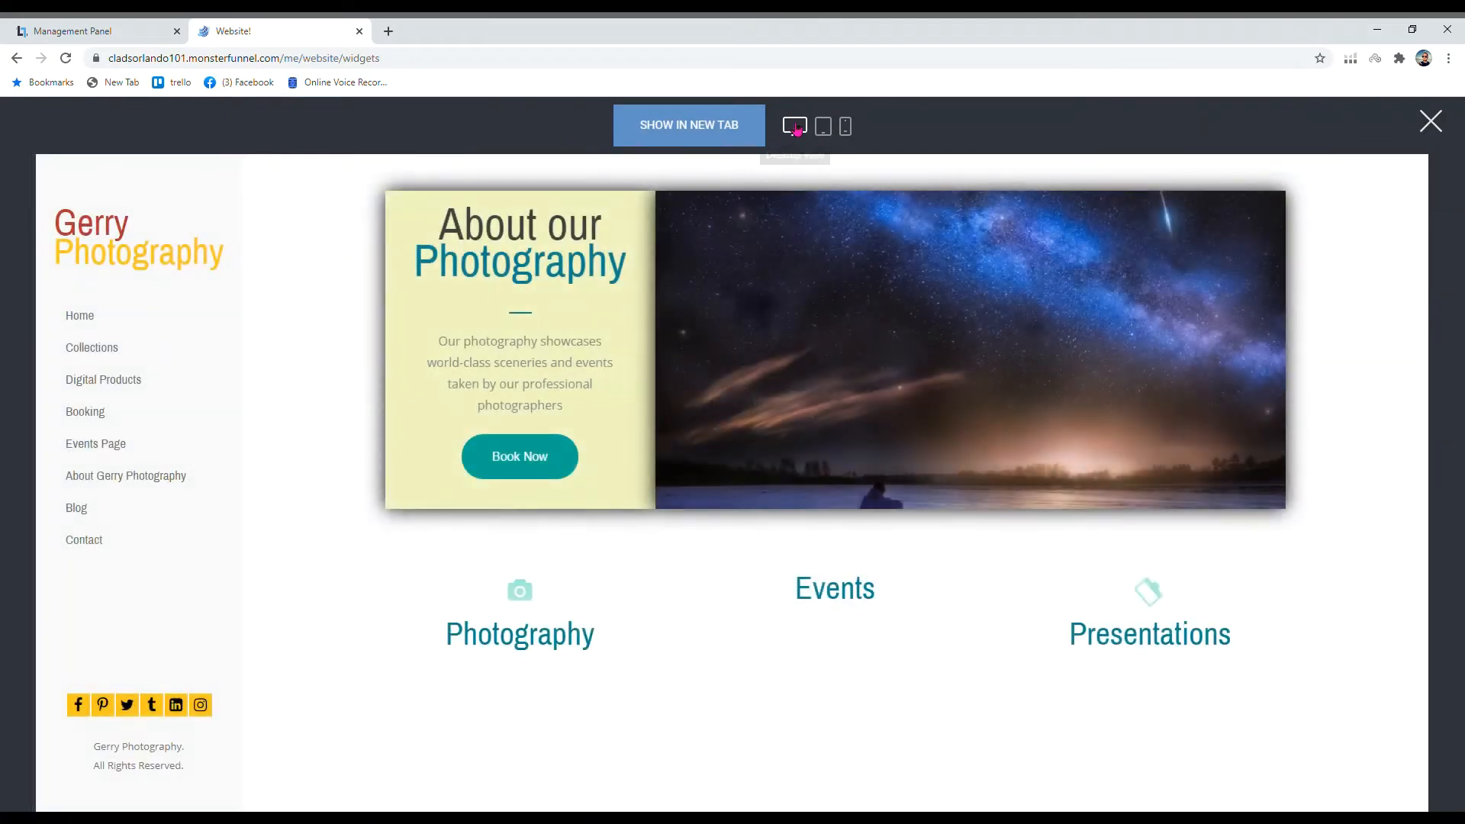
{"action": "left_click", "coordinate": [795, 126]}
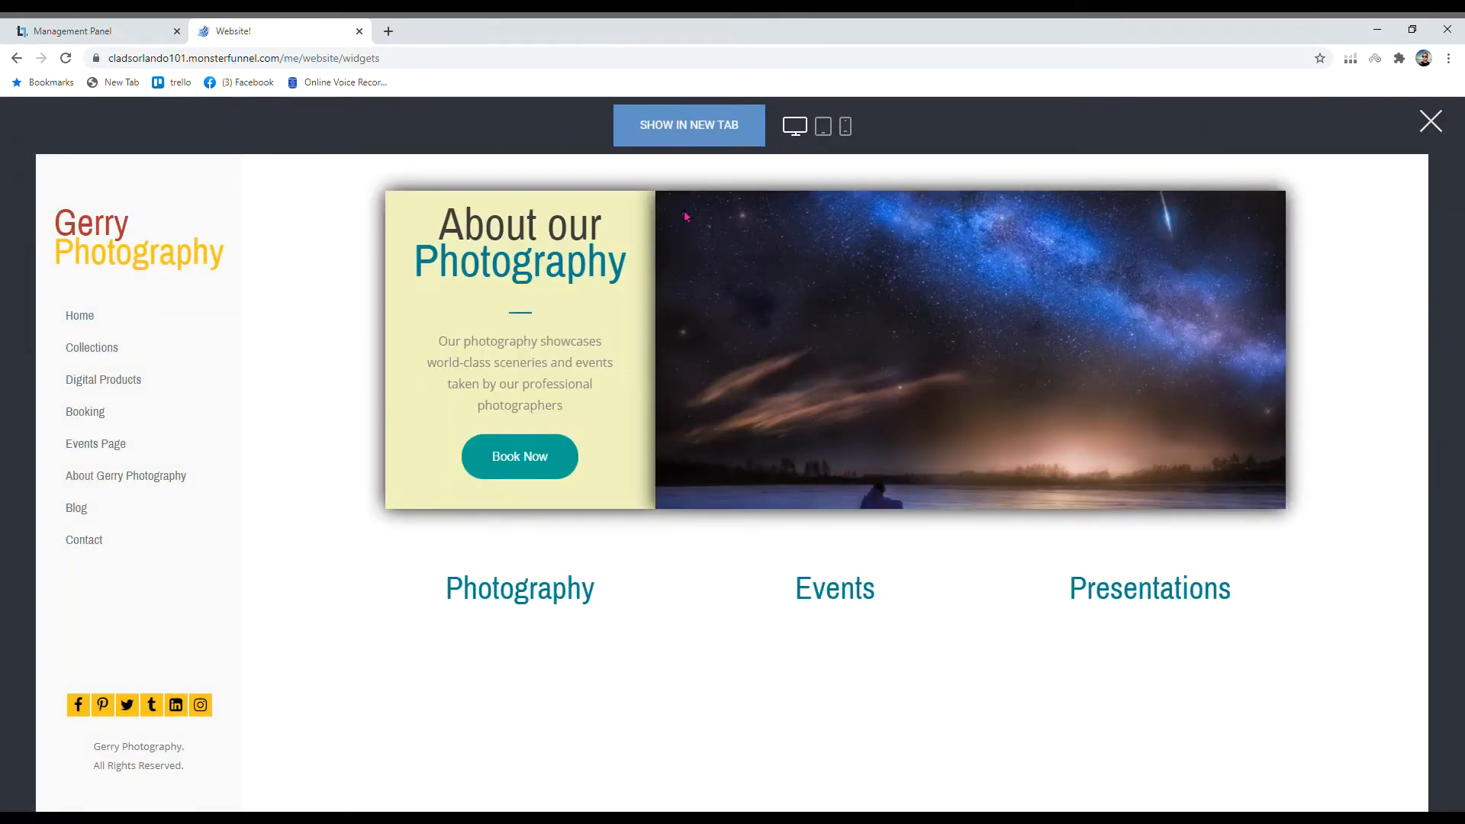
{"action": "left_click", "coordinate": [689, 136]}
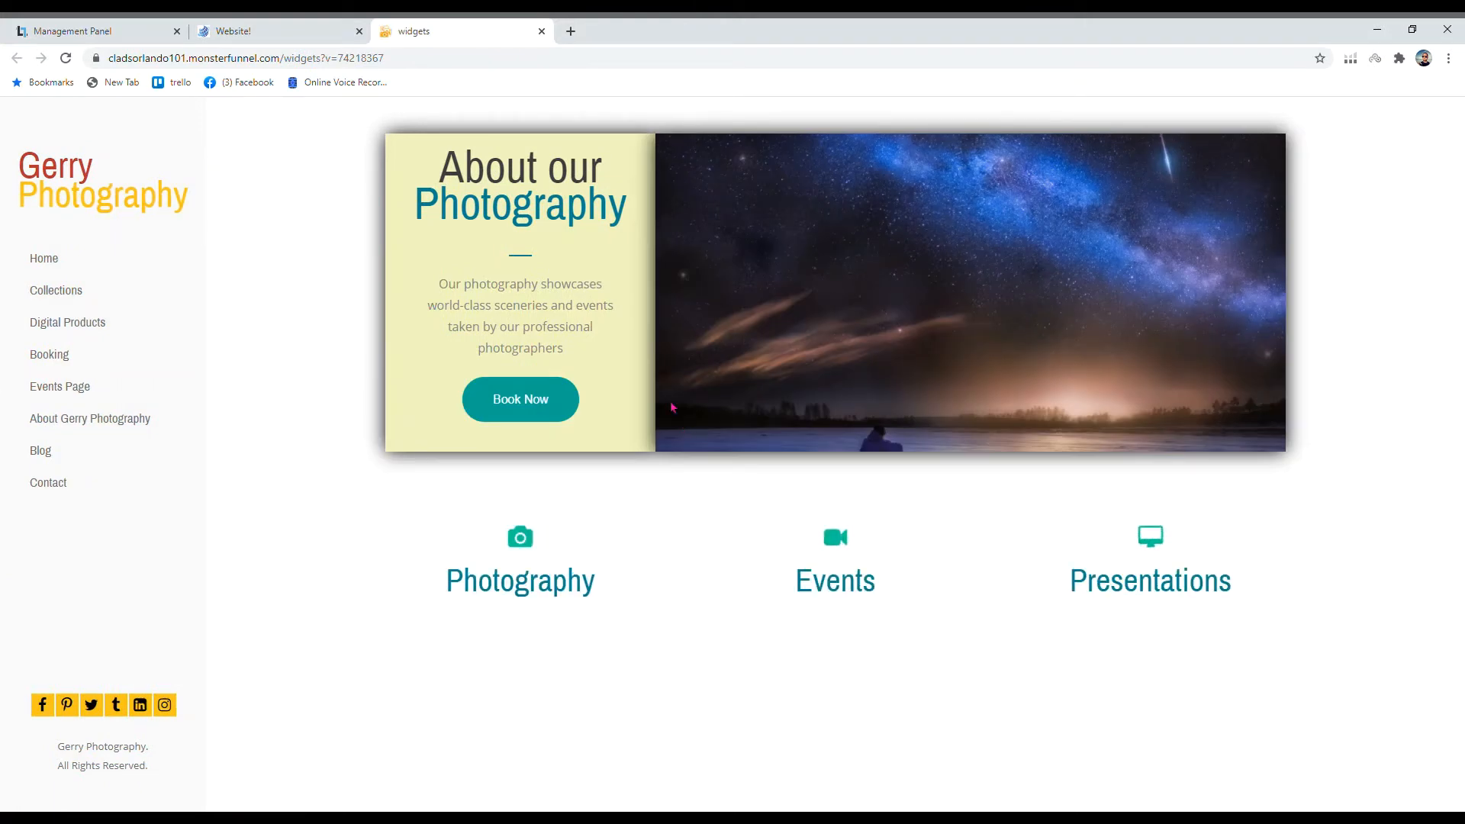
{"action": "left_click", "coordinate": [542, 31]}
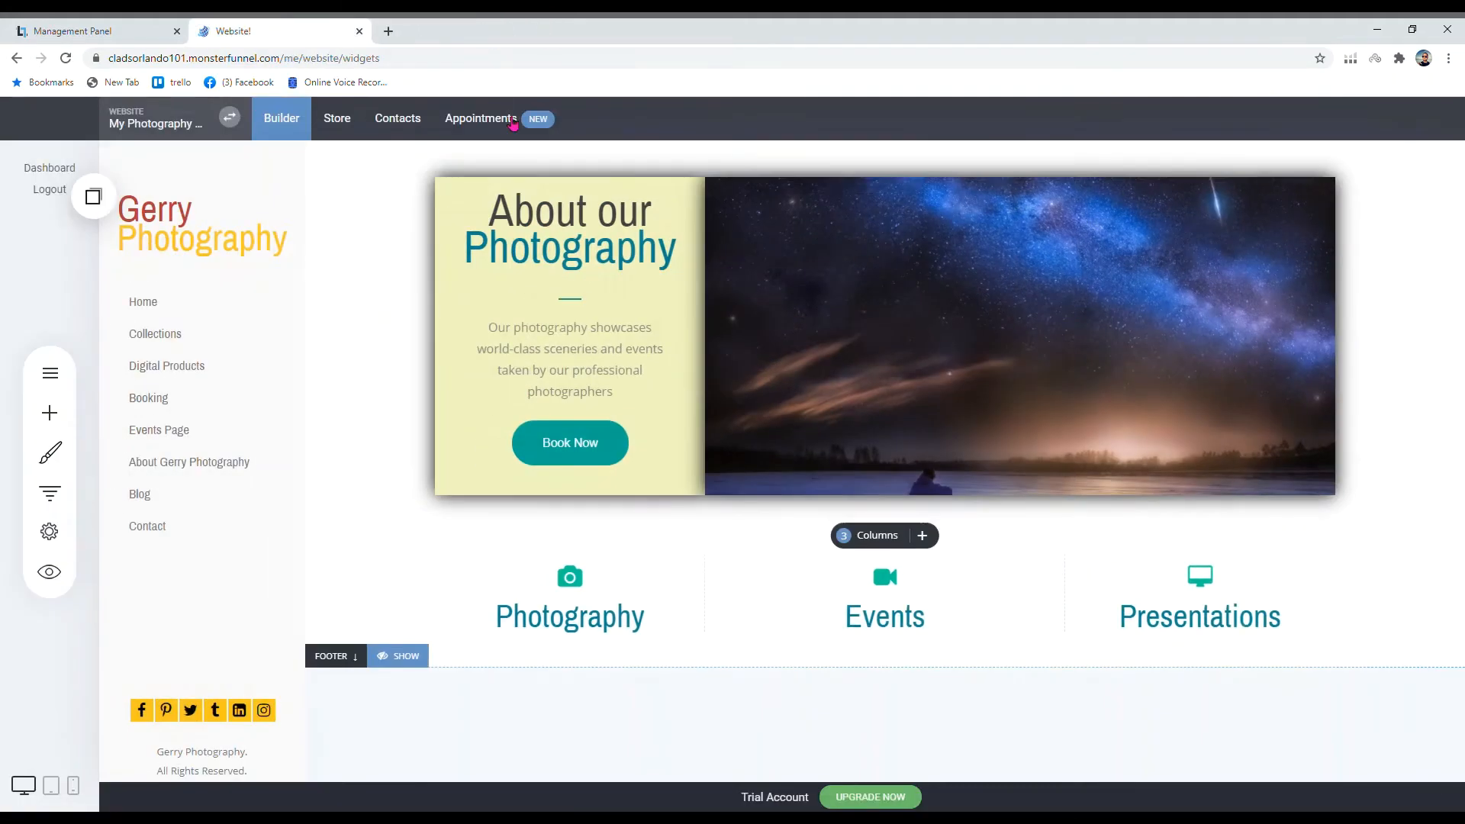
Step: Preview the saved page in a separate browser tab again to review the delayed icons and the three headings
{"action": "left_click", "coordinate": [49, 571]}
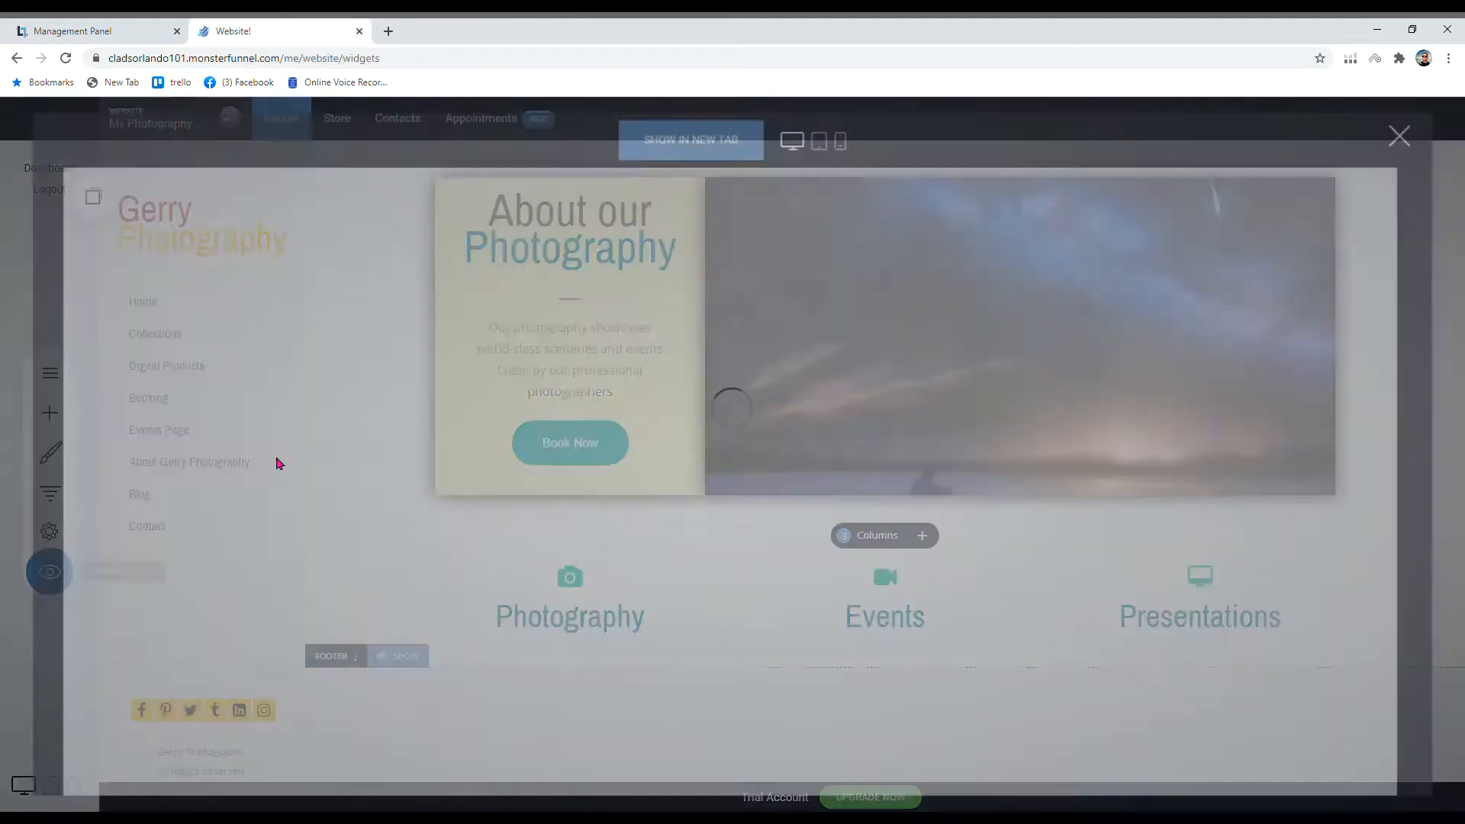
{"action": "left_click", "coordinate": [687, 123]}
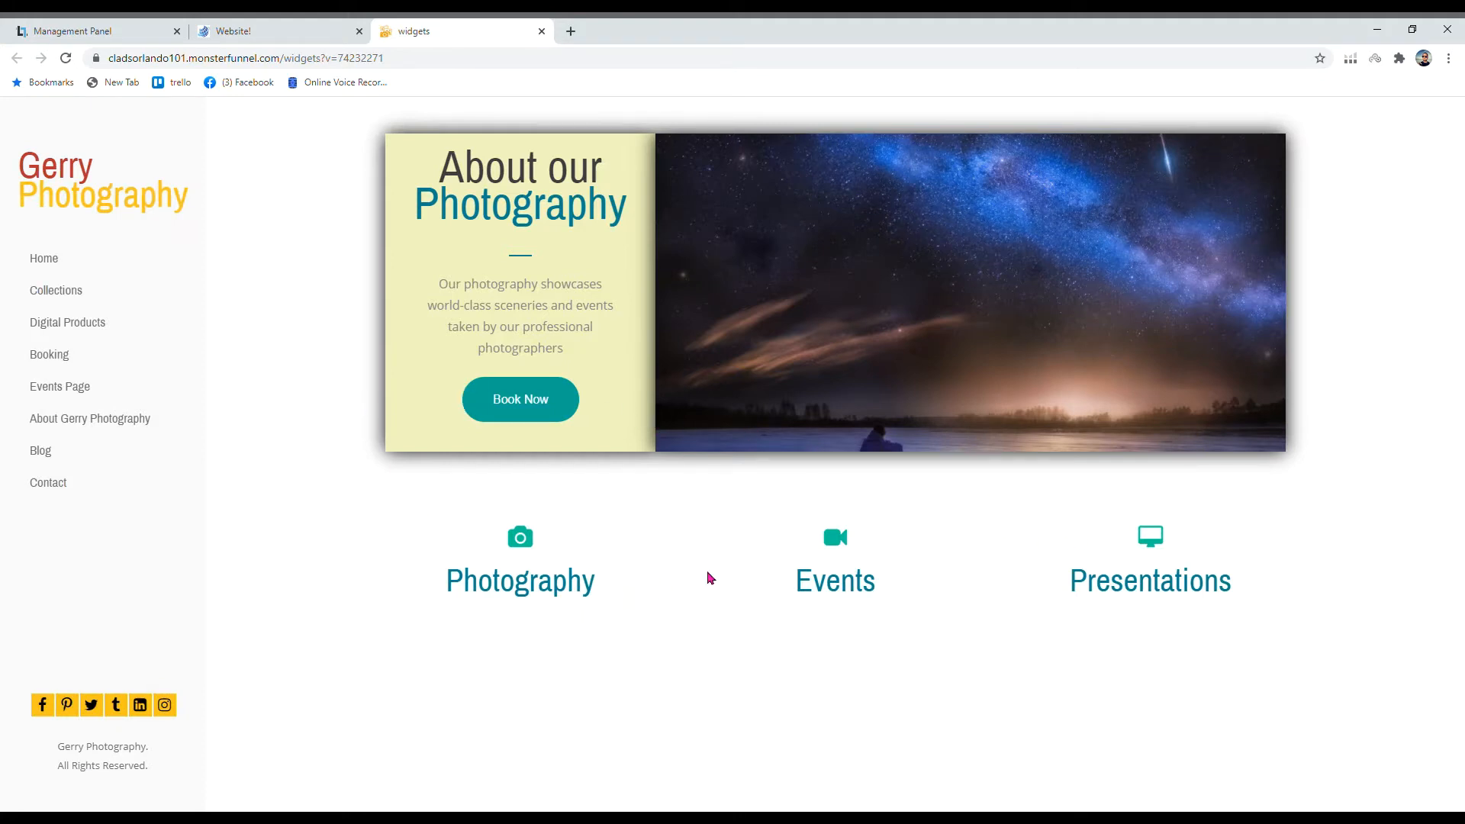
{"action": "double_click", "coordinate": [862, 591]}
{"action": "double_click", "coordinate": [1165, 600]}
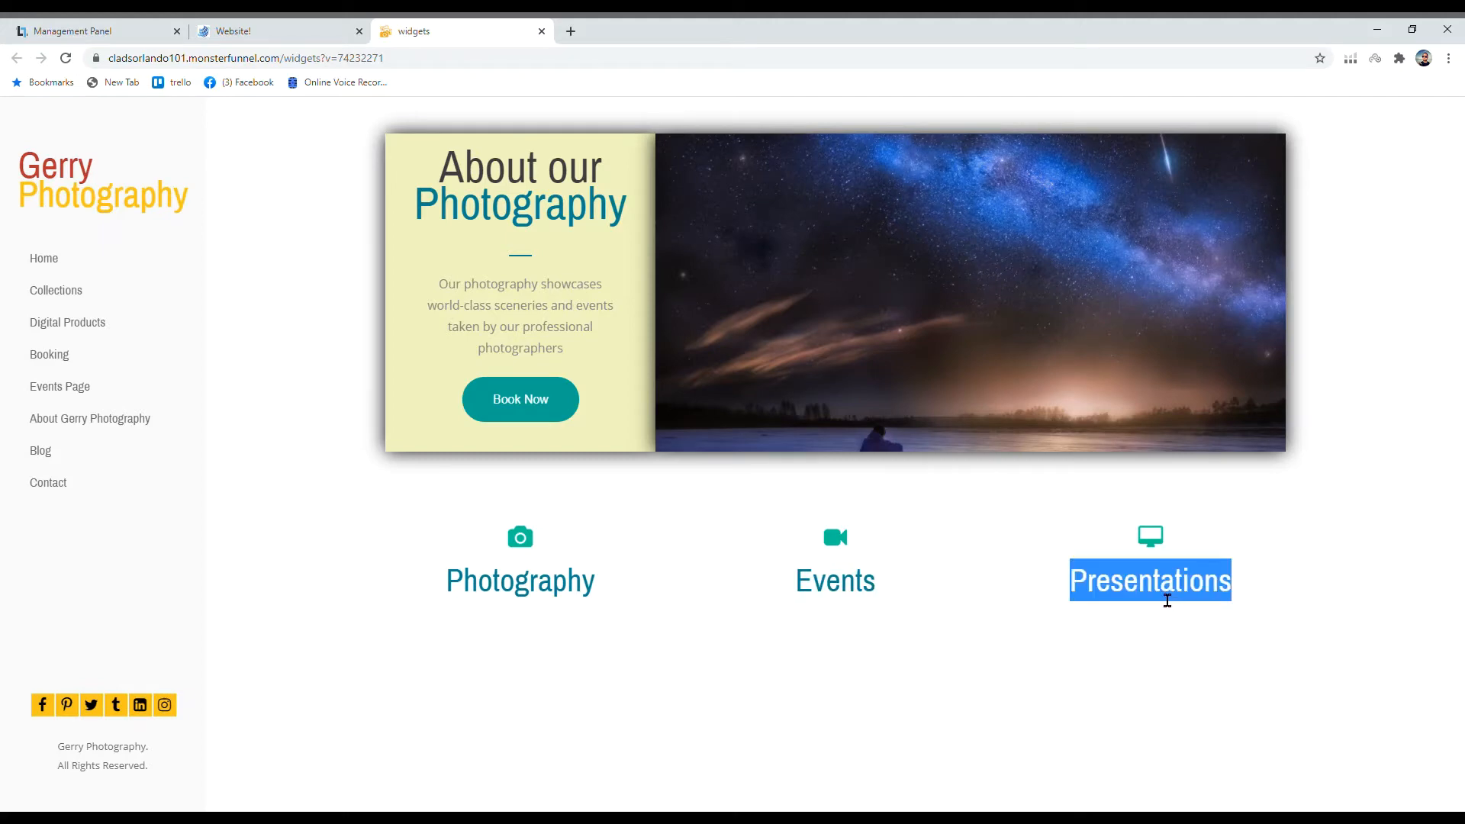
{"action": "left_click", "coordinate": [541, 31]}
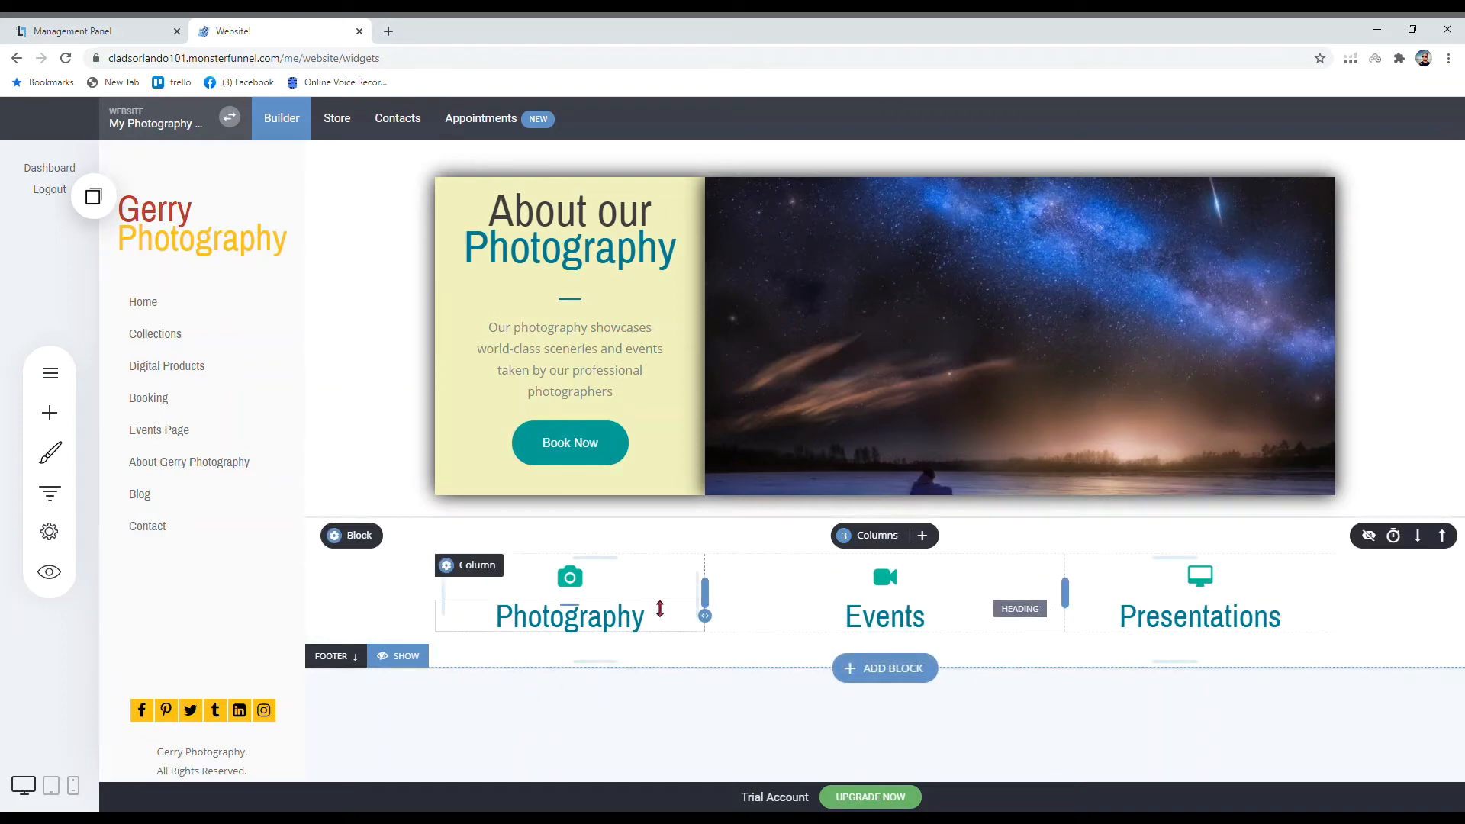
Step: Add a container as a new block below the three headings and split that block into three columns
{"action": "left_click", "coordinate": [49, 412]}
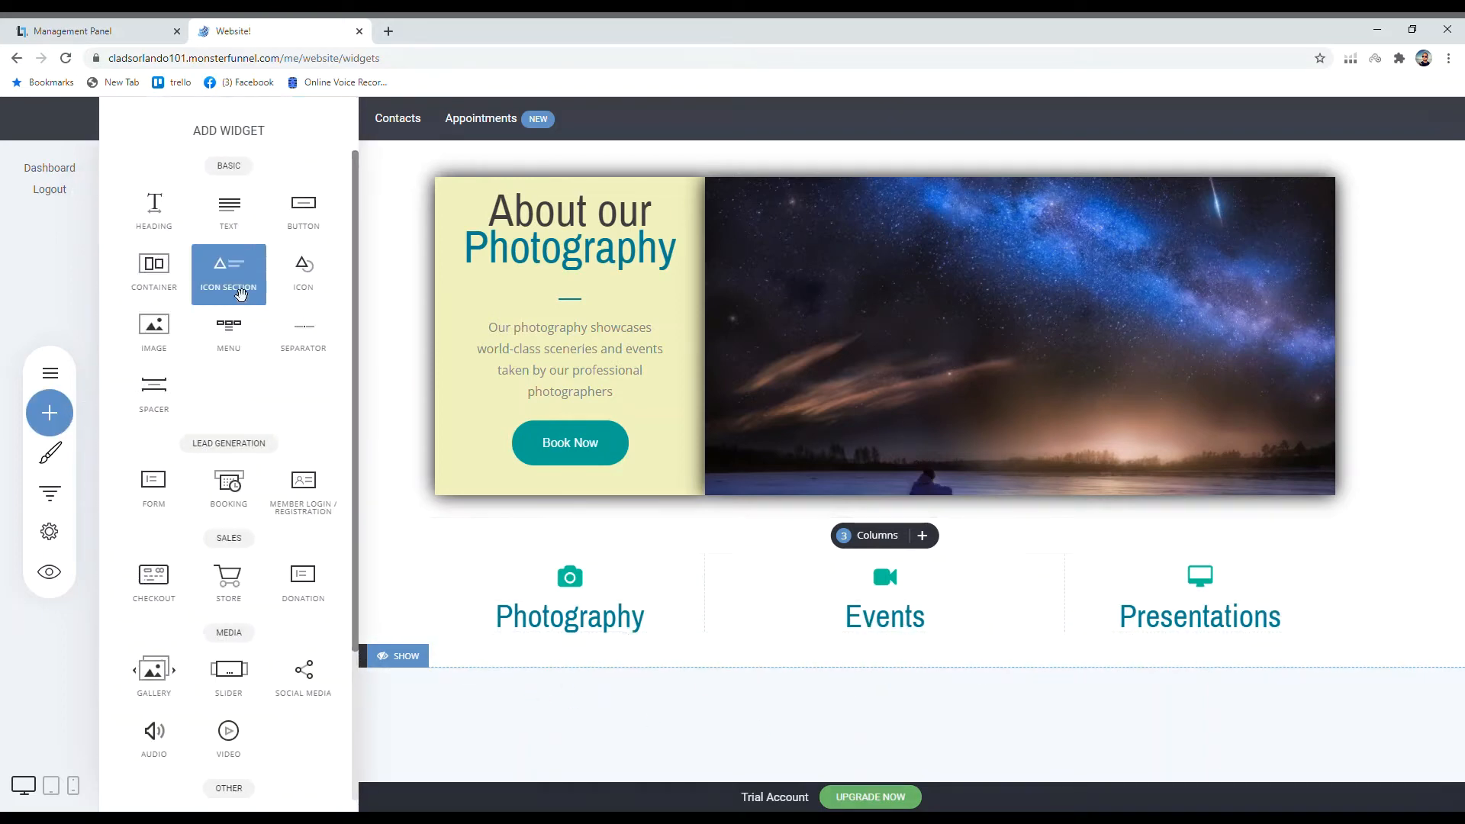
{"action": "left_click", "coordinate": [587, 668]}
{"action": "left_click", "coordinate": [55, 417]}
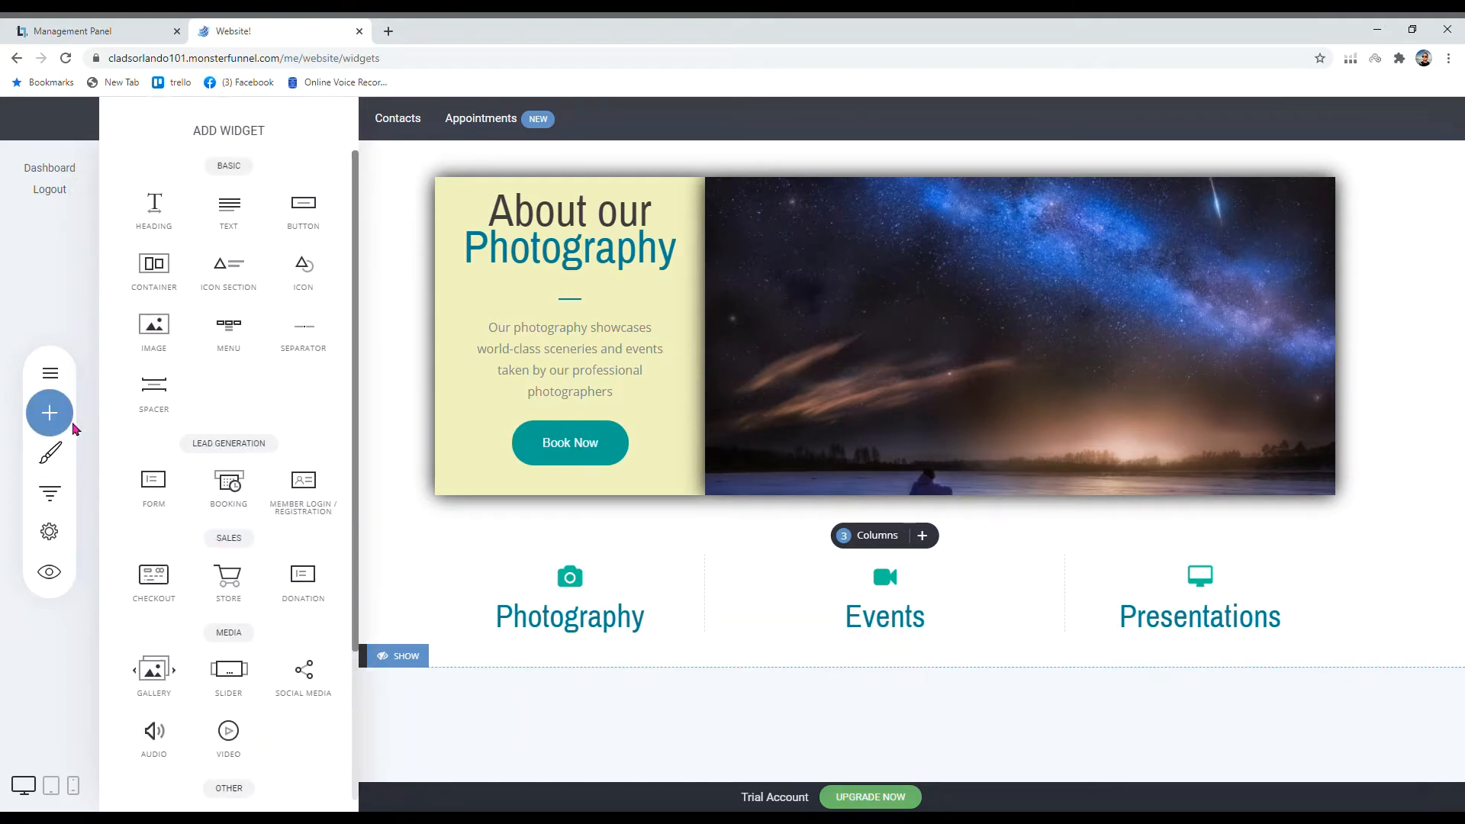
{"action": "left_click_drag", "start_coordinate": [153, 268], "coordinate": [685, 643]}
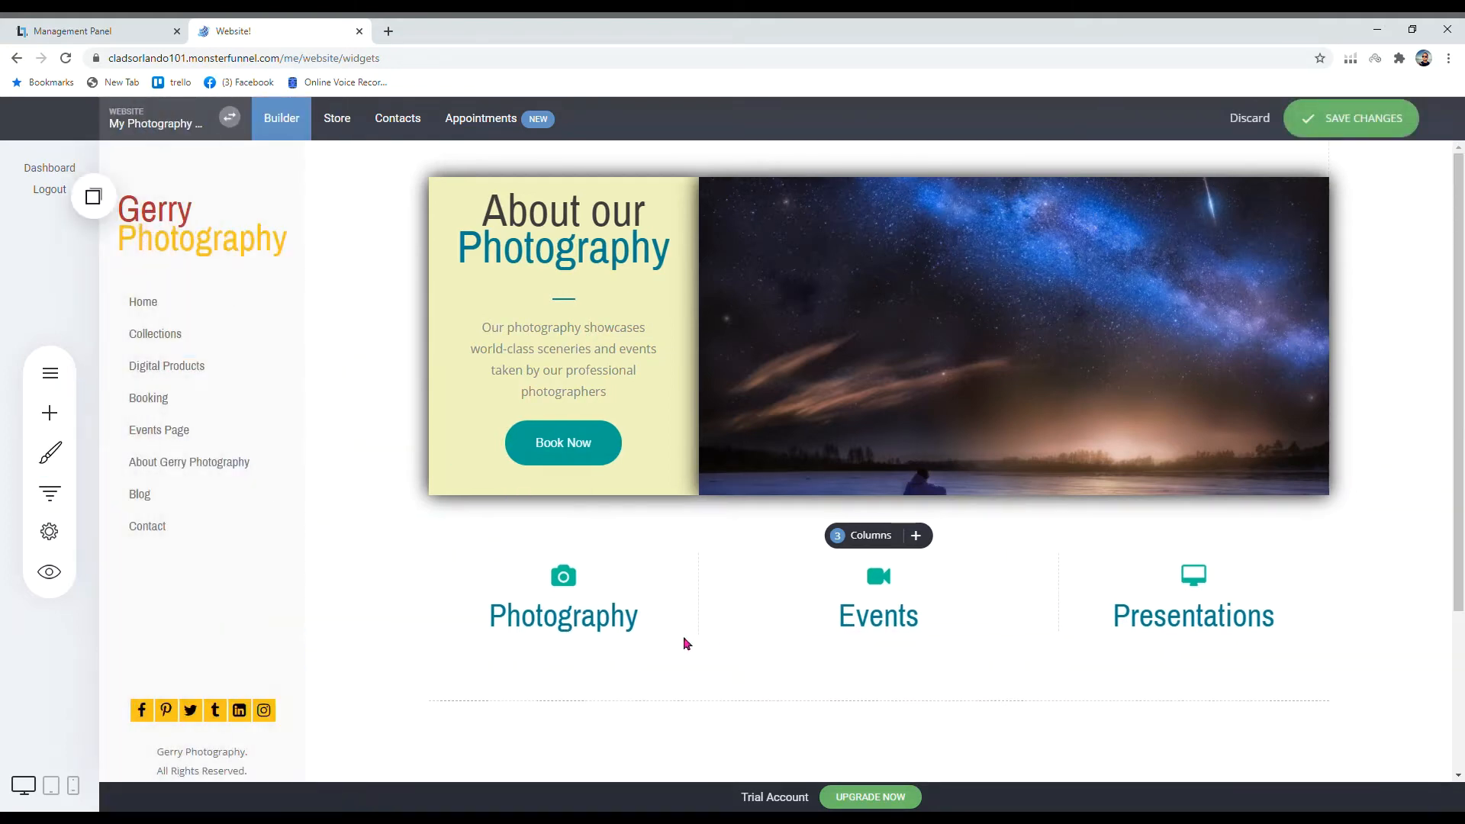
{"action": "scroll", "coordinate": [732, 651], "scroll_direction": "down", "scroll_amount": 3}
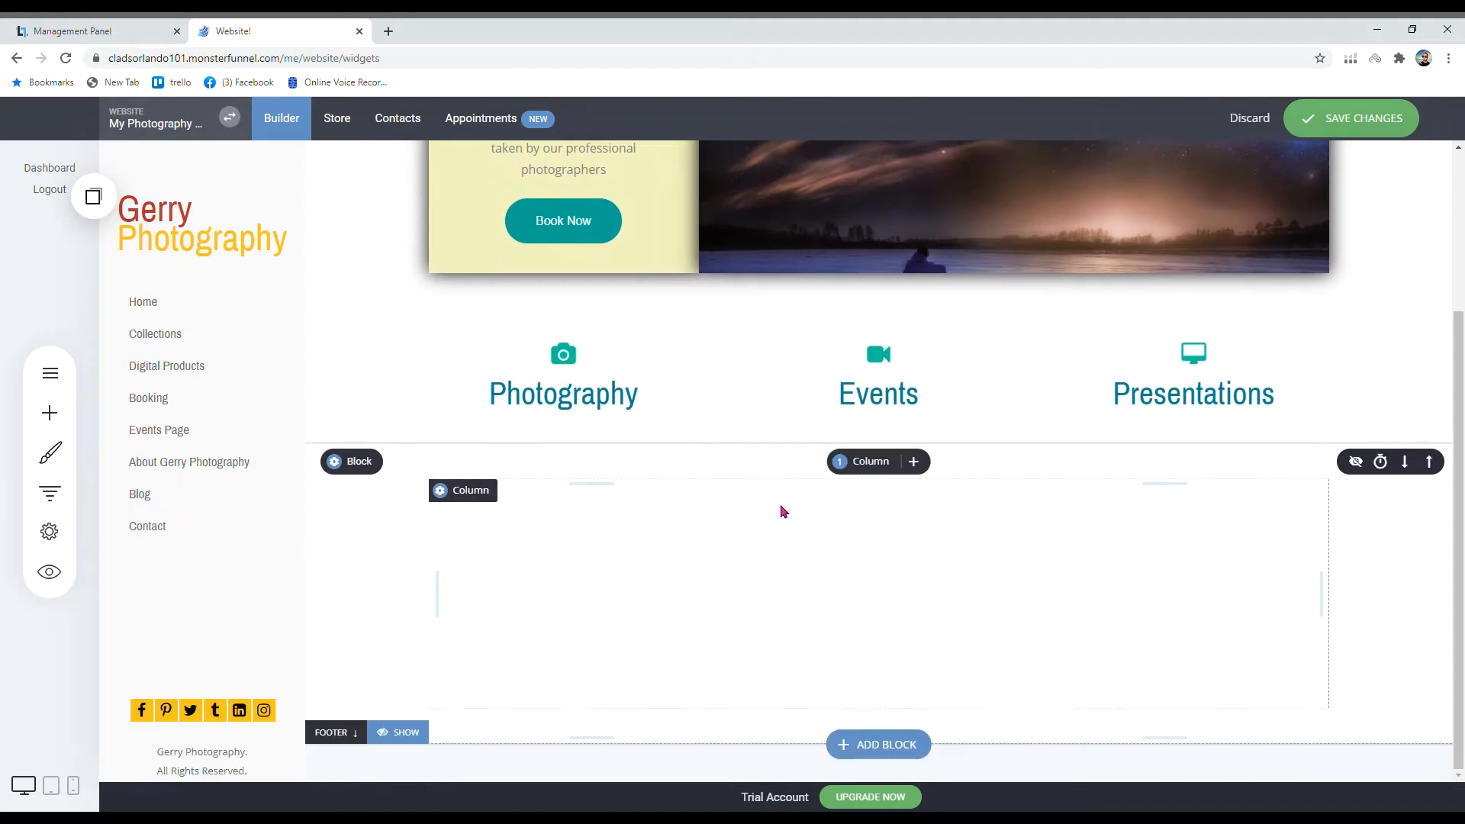
{"action": "left_click", "coordinate": [863, 461]}
{"action": "left_click", "coordinate": [921, 533]}
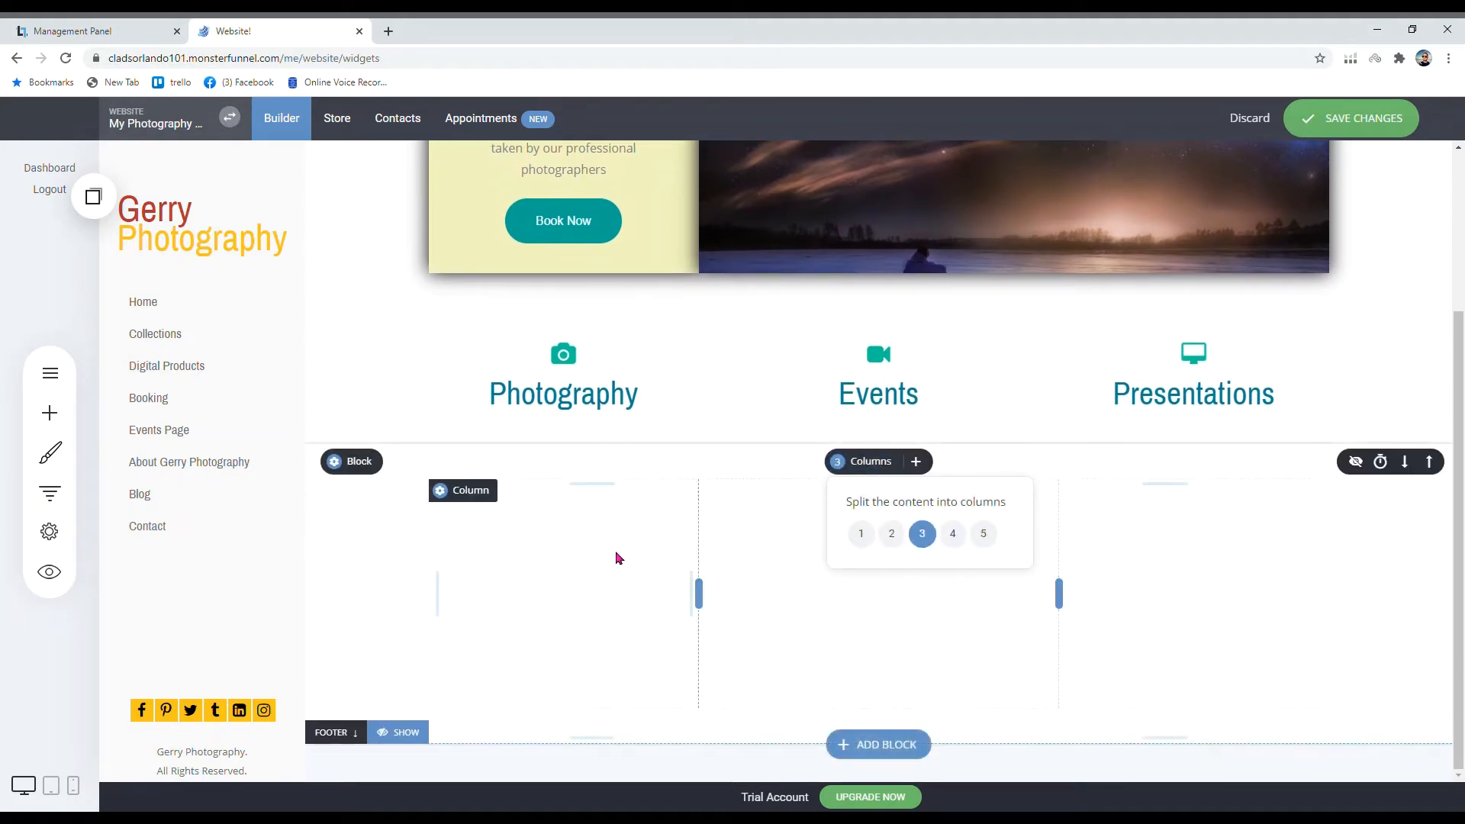
Step: Add an Icon Section widget with the default check icon to each of the new block's three columns
{"action": "left_click", "coordinate": [50, 413]}
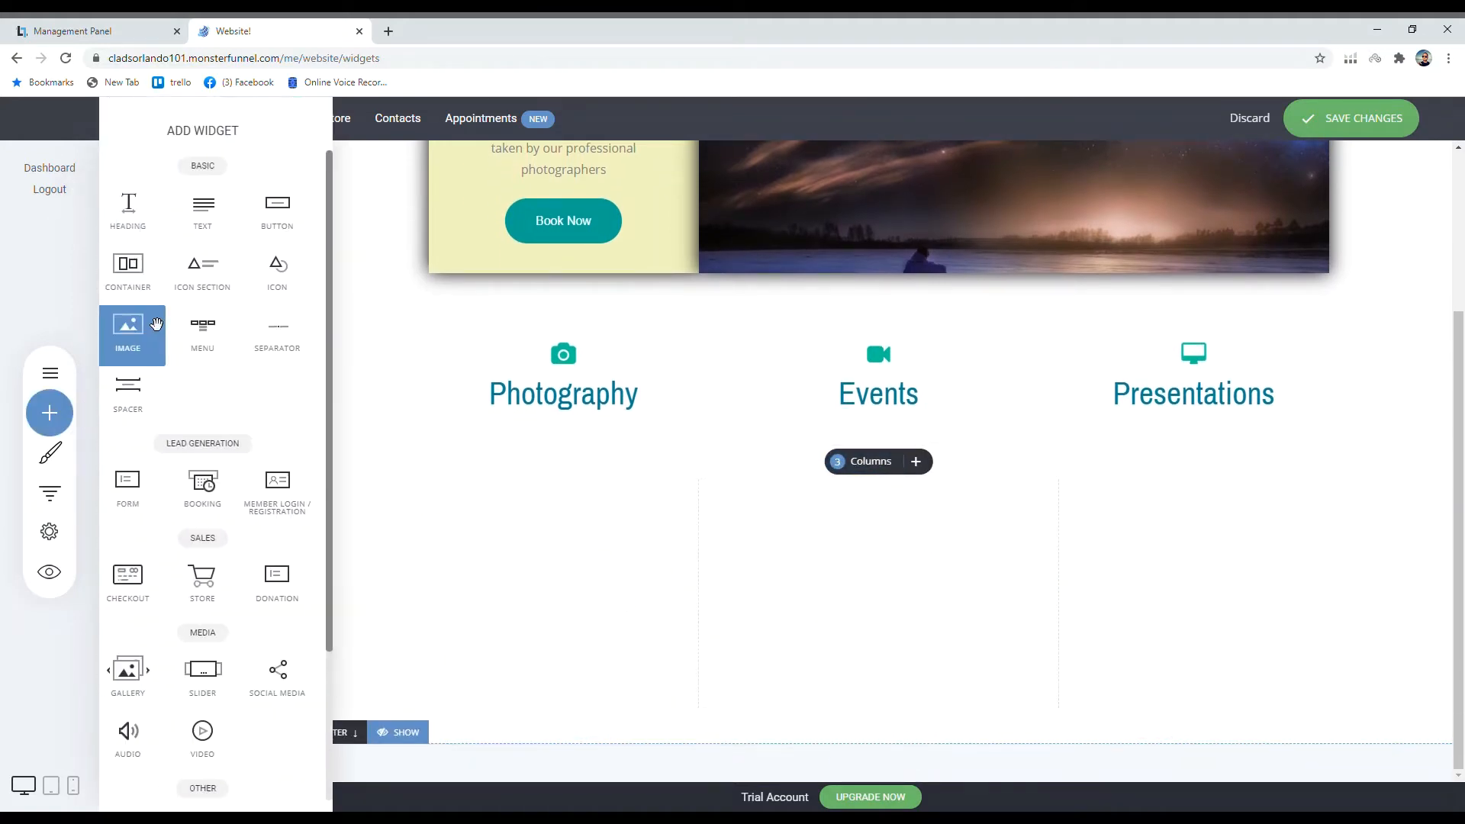
{"action": "left_click_drag", "start_coordinate": [230, 288], "coordinate": [490, 529]}
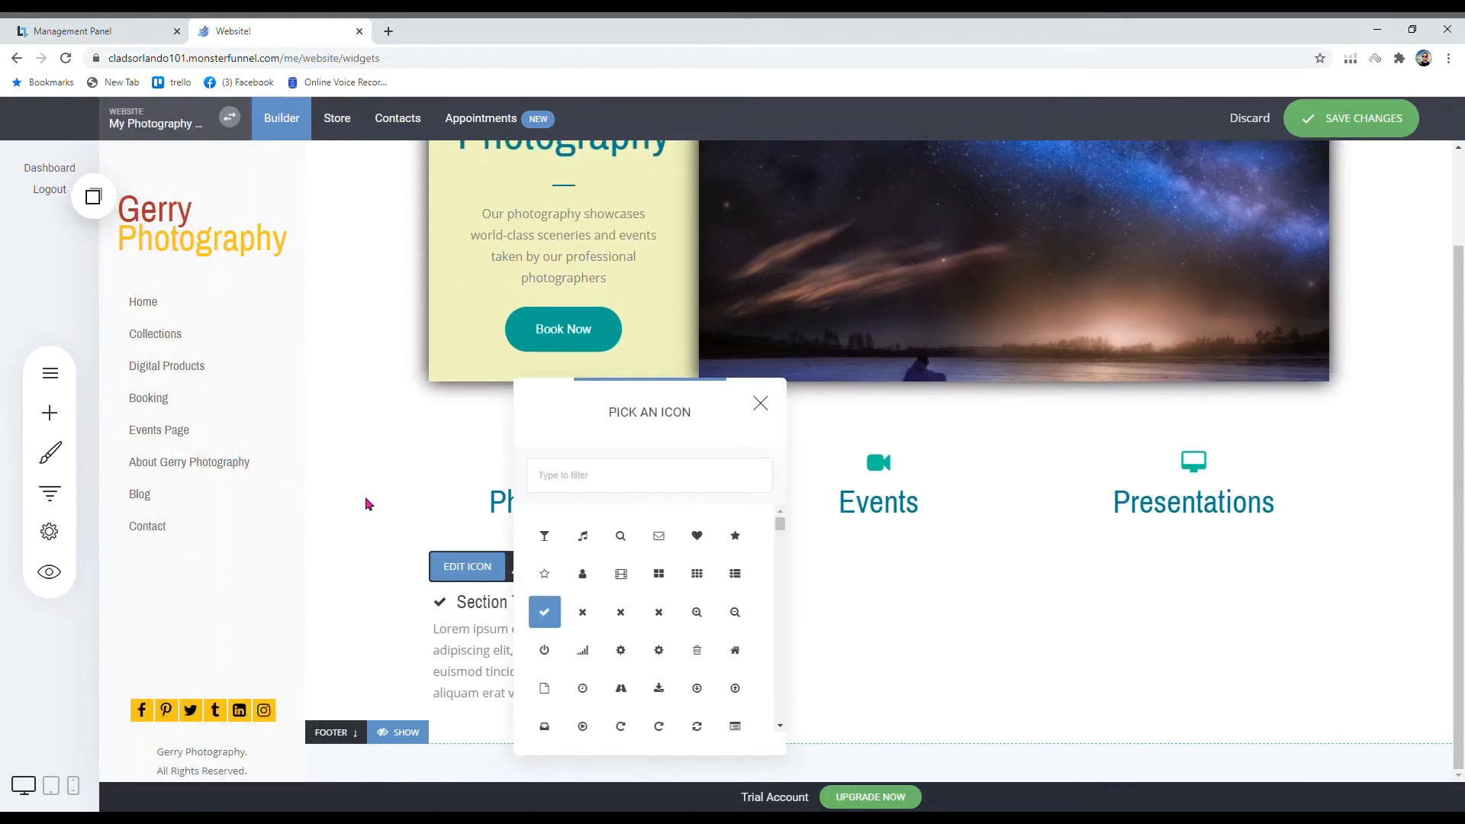
{"action": "left_click", "coordinate": [365, 500]}
{"action": "left_click", "coordinate": [49, 413]}
{"action": "left_click_drag", "start_coordinate": [229, 278], "coordinate": [870, 610]}
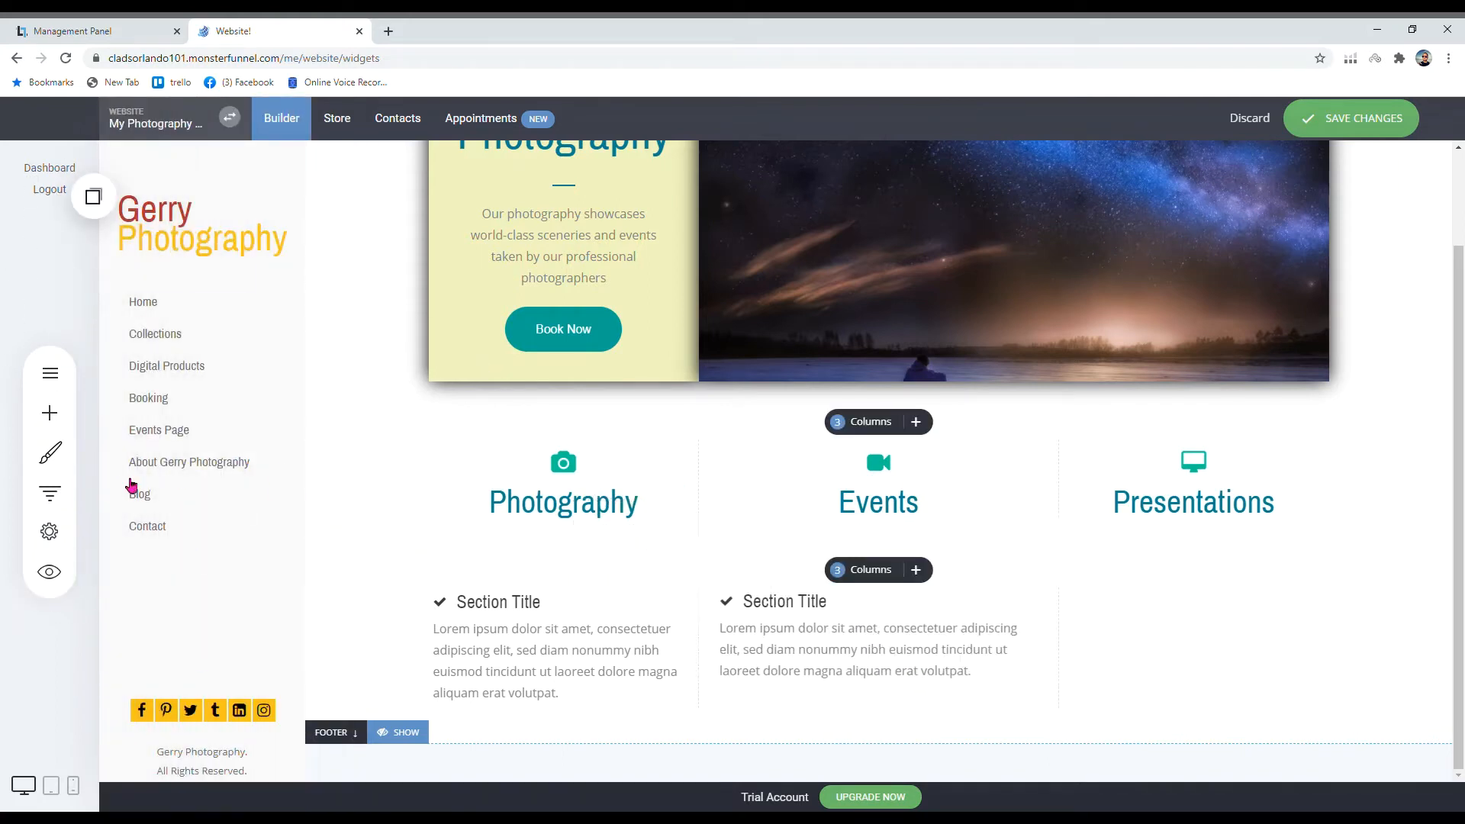
{"action": "left_click", "coordinate": [458, 522]}
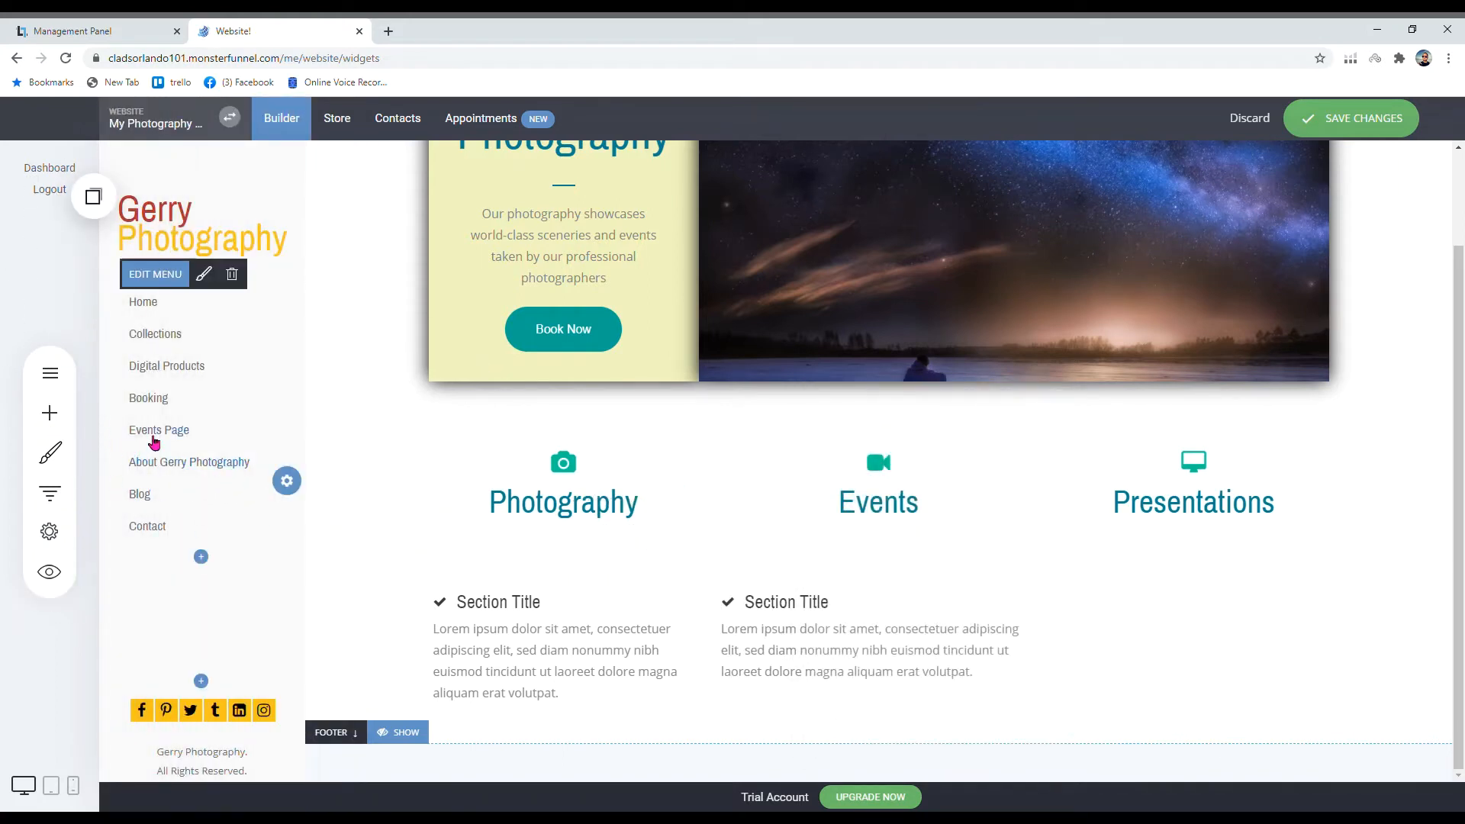
{"action": "left_click", "coordinate": [49, 412]}
{"action": "left_click_drag", "start_coordinate": [224, 286], "coordinate": [1243, 670]}
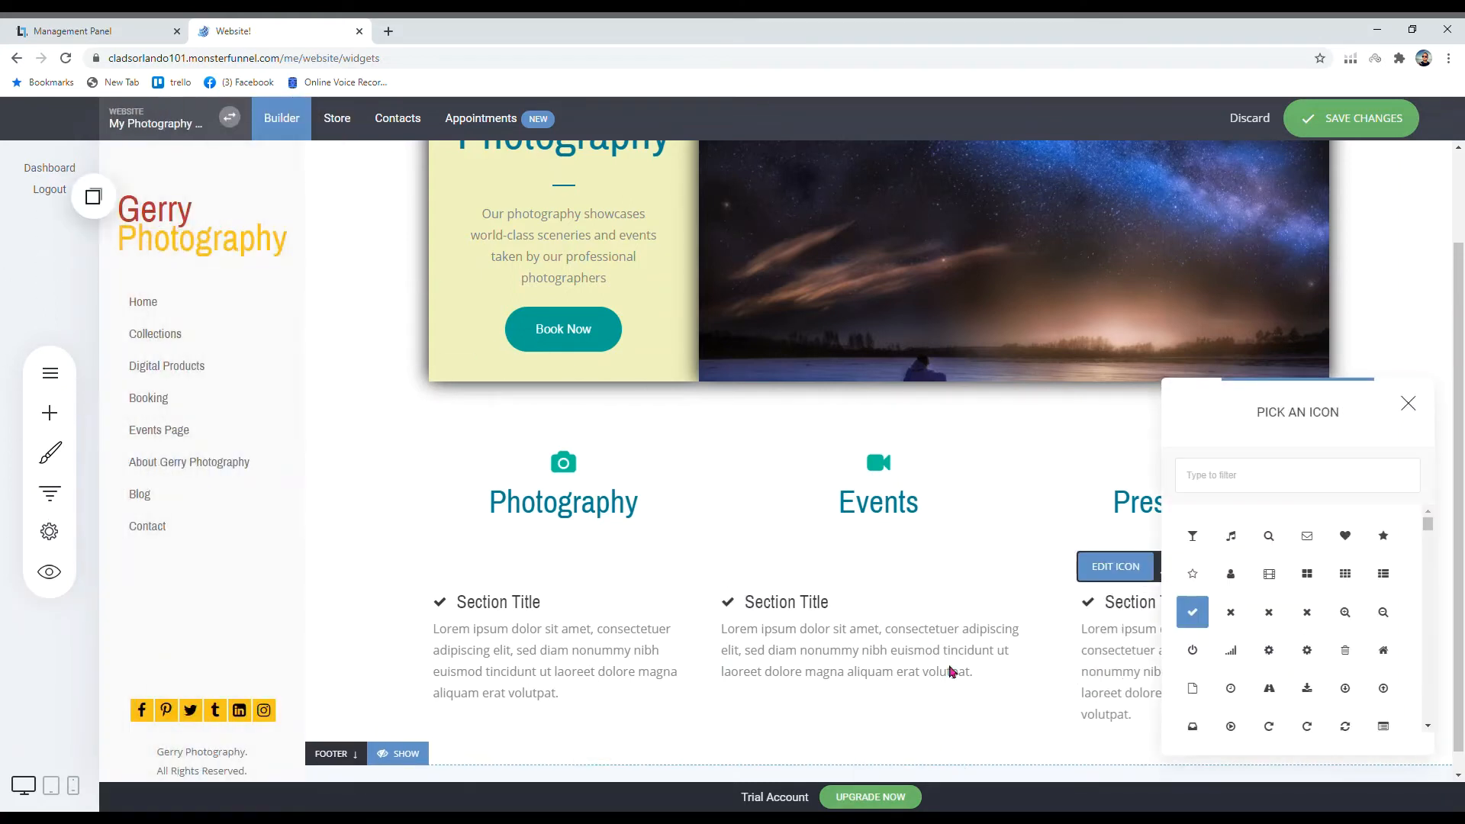
{"action": "left_click", "coordinate": [955, 675]}
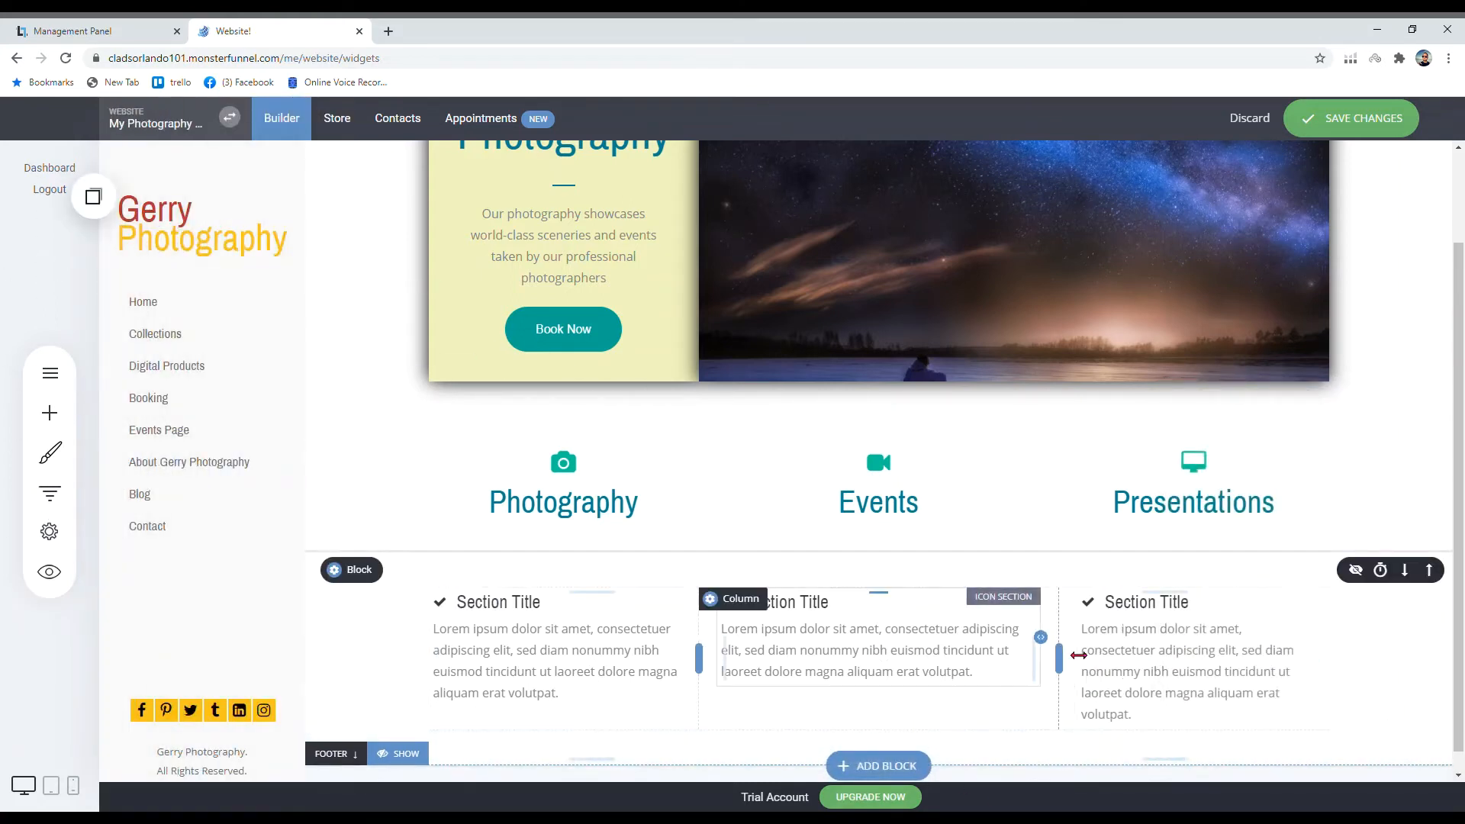
Step: Narrow the middle column of the icon section block slightly by moving its divider with the third column
{"action": "scroll", "coordinate": [605, 675], "scroll_direction": "down", "scroll_amount": 1}
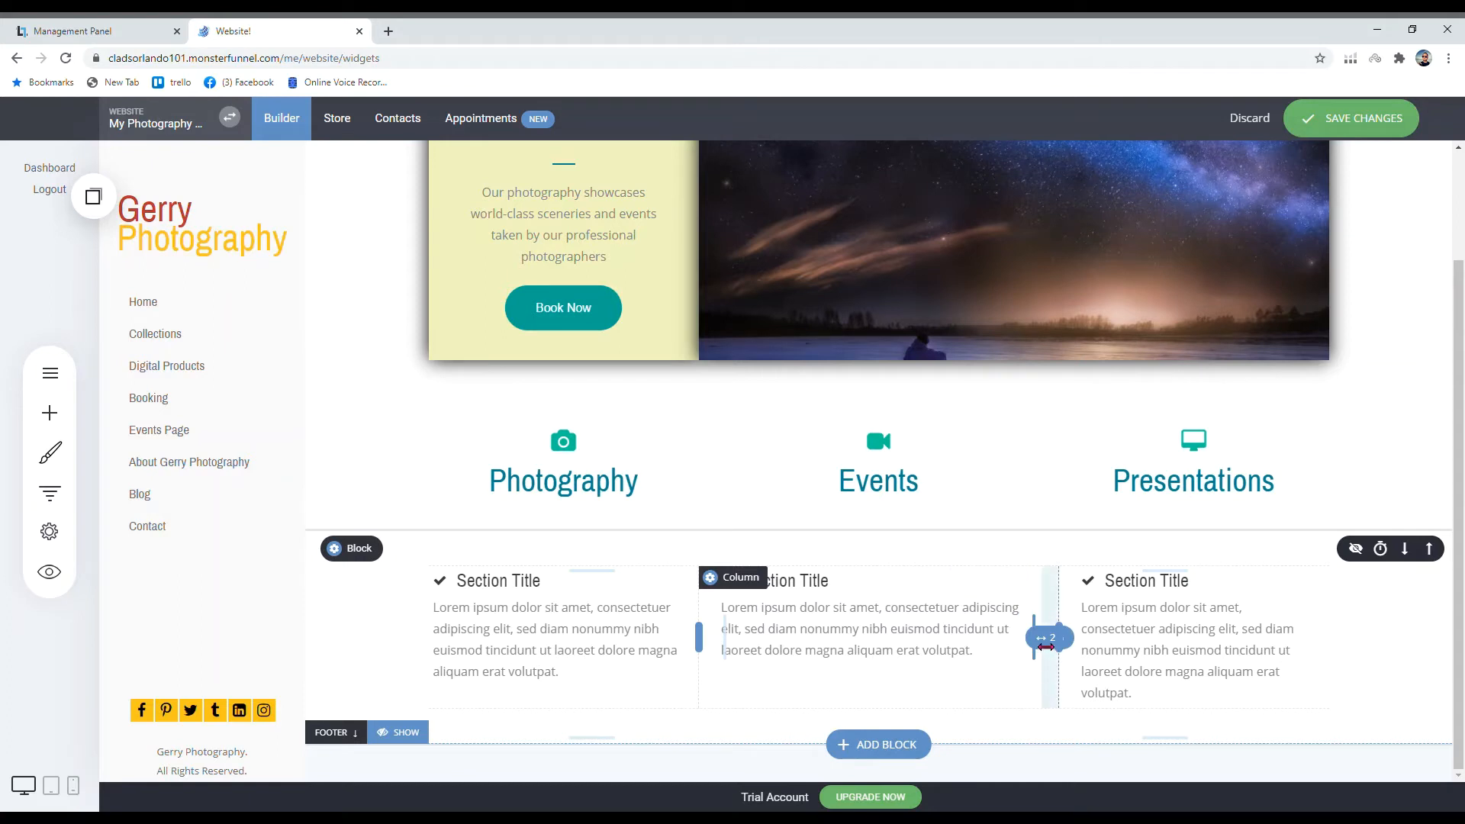
{"action": "left_click", "coordinate": [1038, 646]}
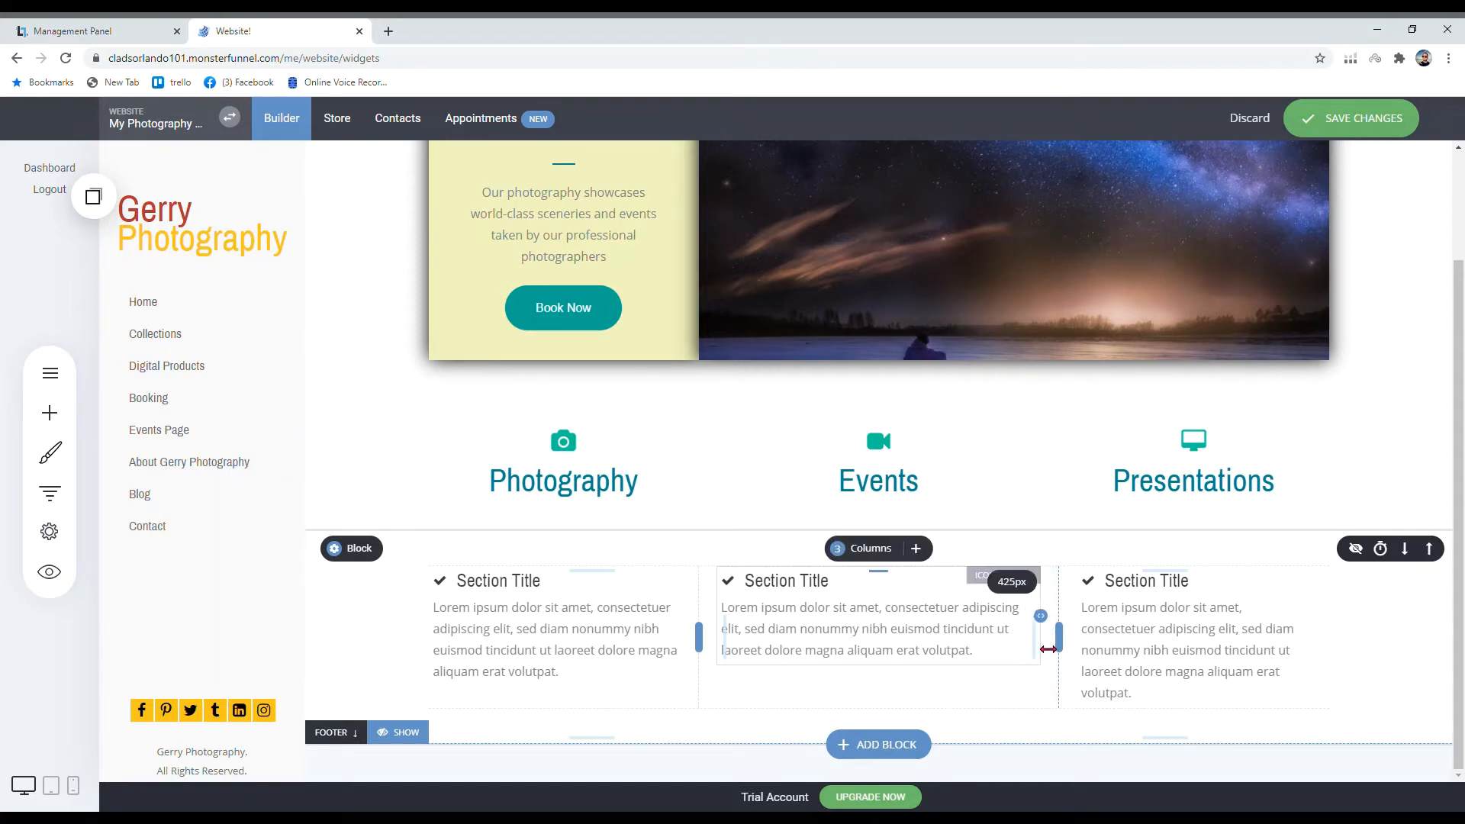
{"action": "mouse_move", "coordinate": [1048, 649]}
{"action": "left_mouse_down"}
{"action": "mouse_move", "coordinate": [1046, 633]}
{"action": "mouse_move", "coordinate": [1058, 644]}
{"action": "mouse_move", "coordinate": [1031, 647]}
{"action": "left_mouse_up"}
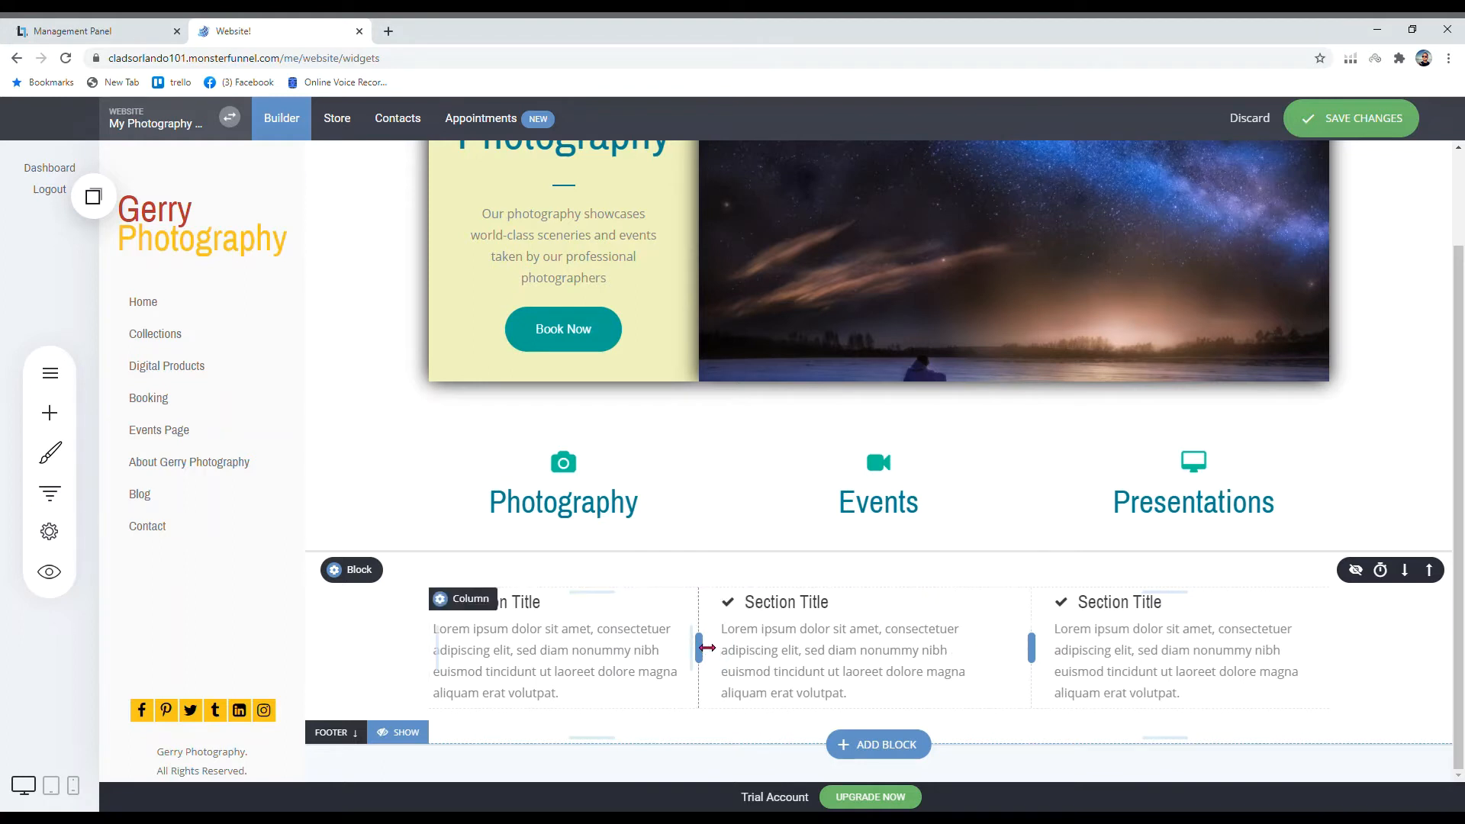
Step: Widen the first column of the icon section block by moving its divider with the middle column, and adjust the spacing beside its text
{"action": "left_click_drag", "start_coordinate": [707, 648], "coordinate": [721, 652]}
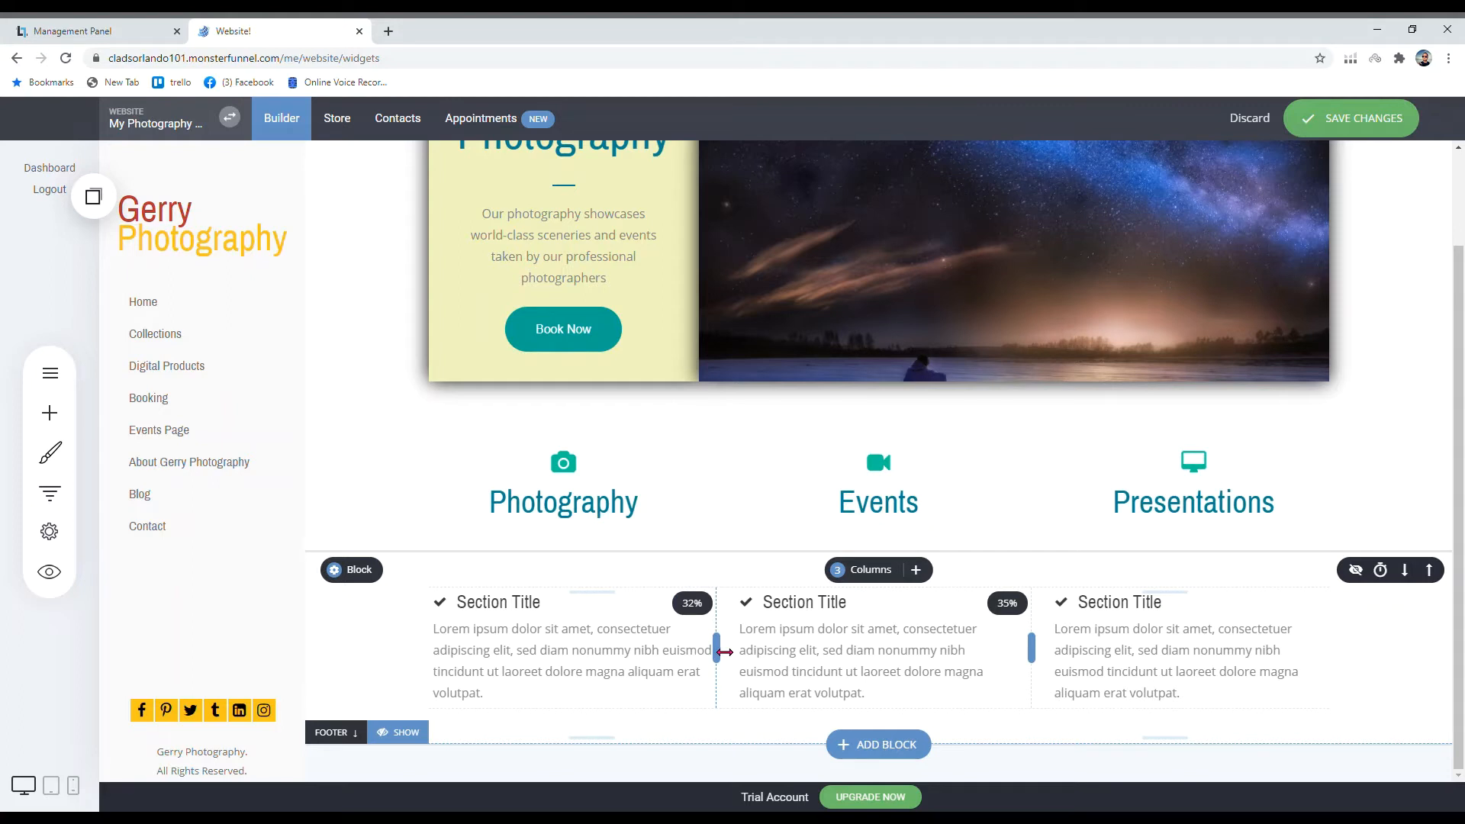
{"action": "left_click_drag", "start_coordinate": [726, 651], "coordinate": [730, 651]}
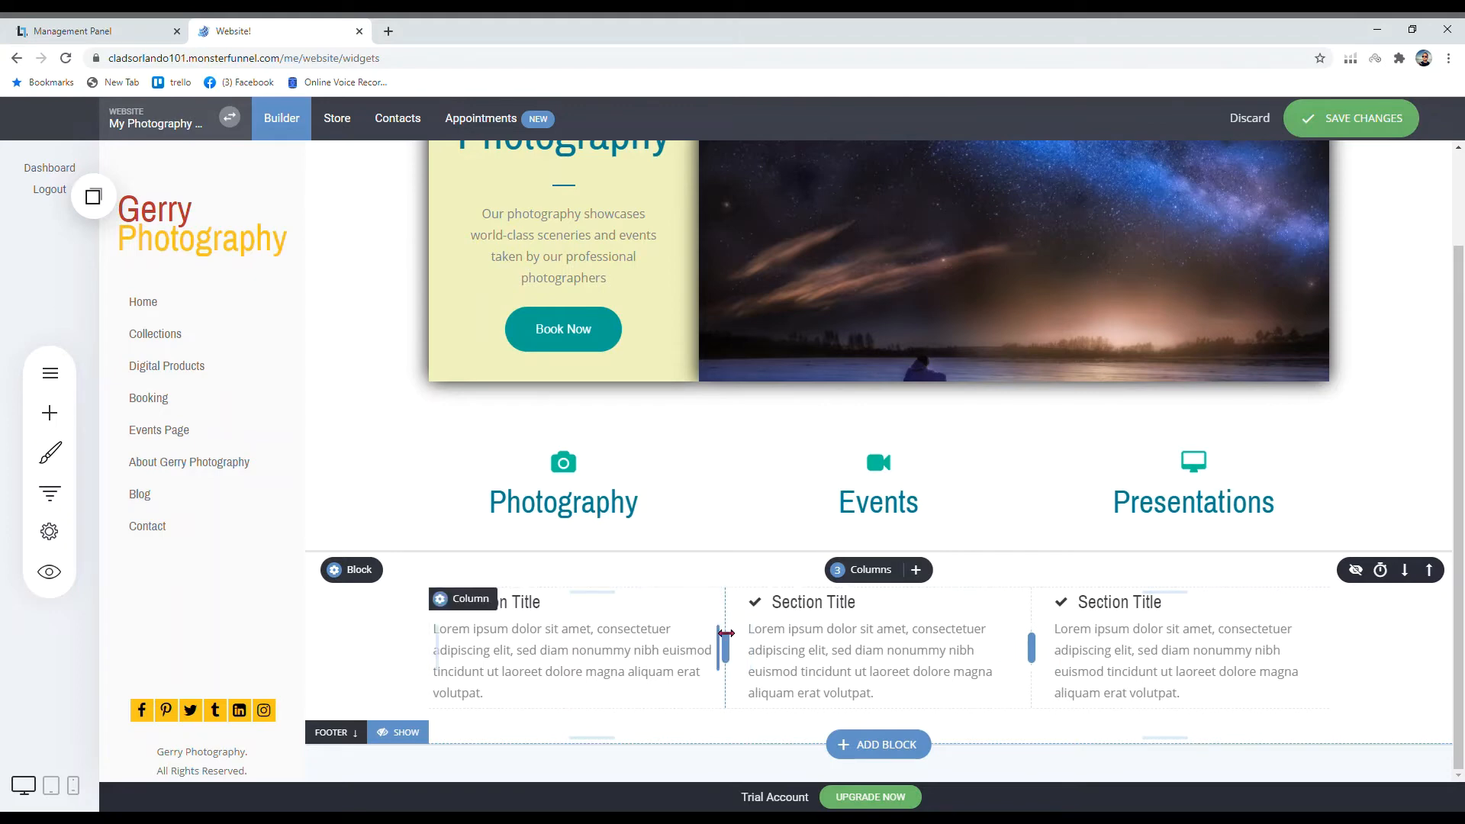
{"action": "mouse_move", "coordinate": [719, 635]}
{"action": "left_mouse_down"}
{"action": "mouse_move", "coordinate": [740, 656]}
{"action": "mouse_move", "coordinate": [732, 647]}
{"action": "left_mouse_up"}
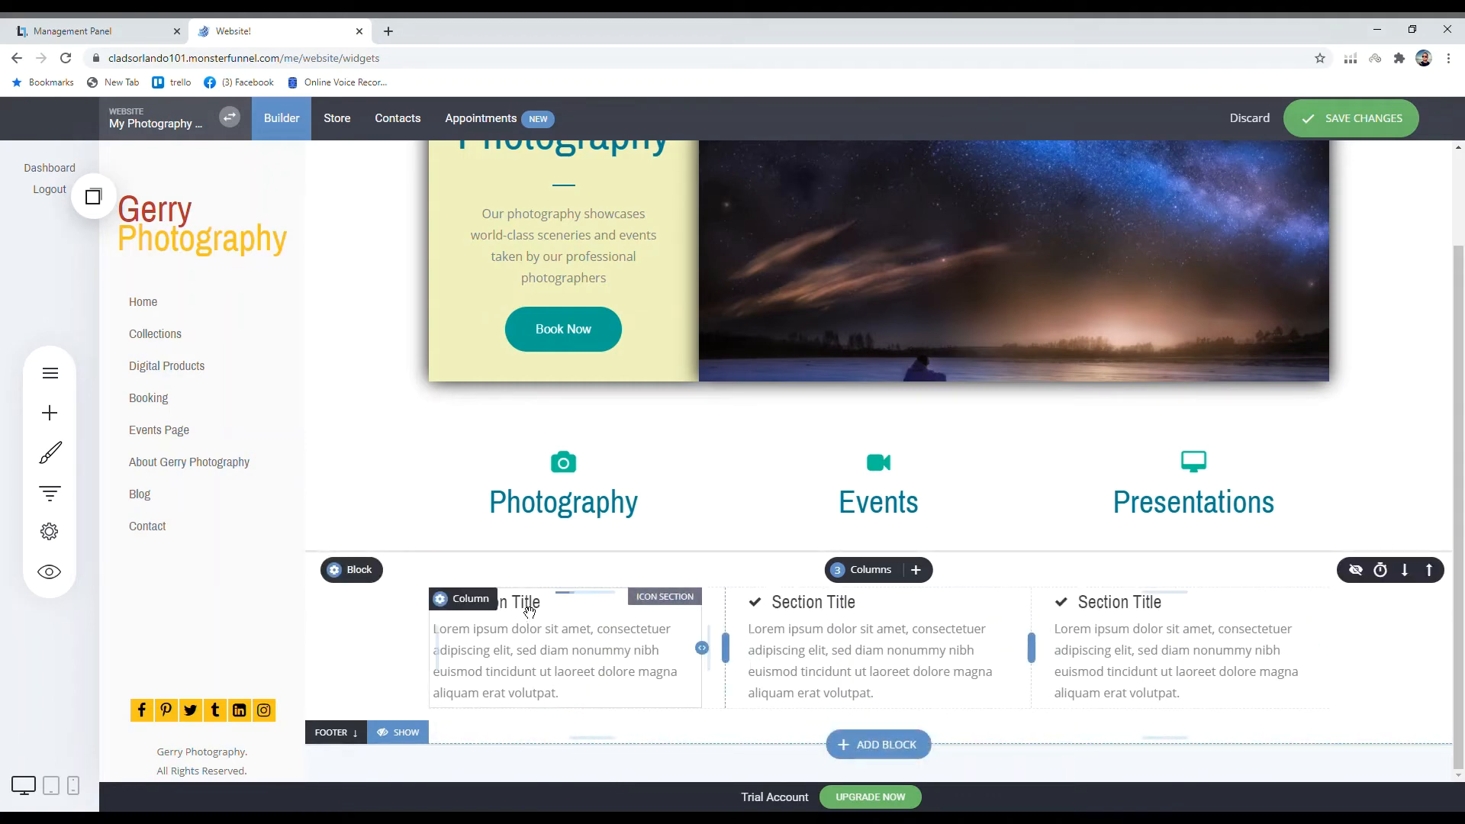
{"action": "left_click", "coordinate": [563, 647]}
{"action": "triple_click", "coordinate": [527, 615]}
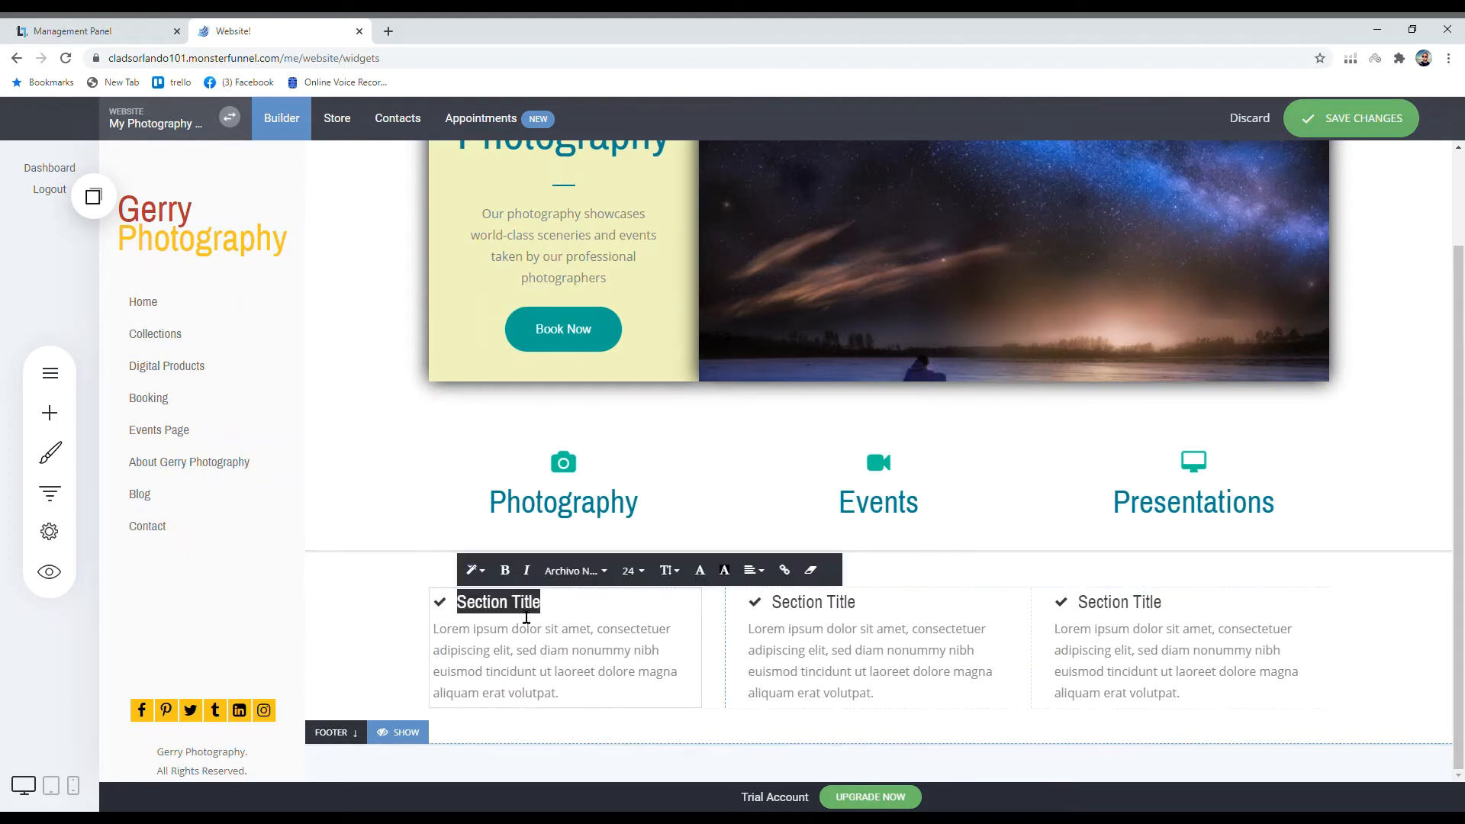
{"action": "double_click", "coordinate": [540, 664]}
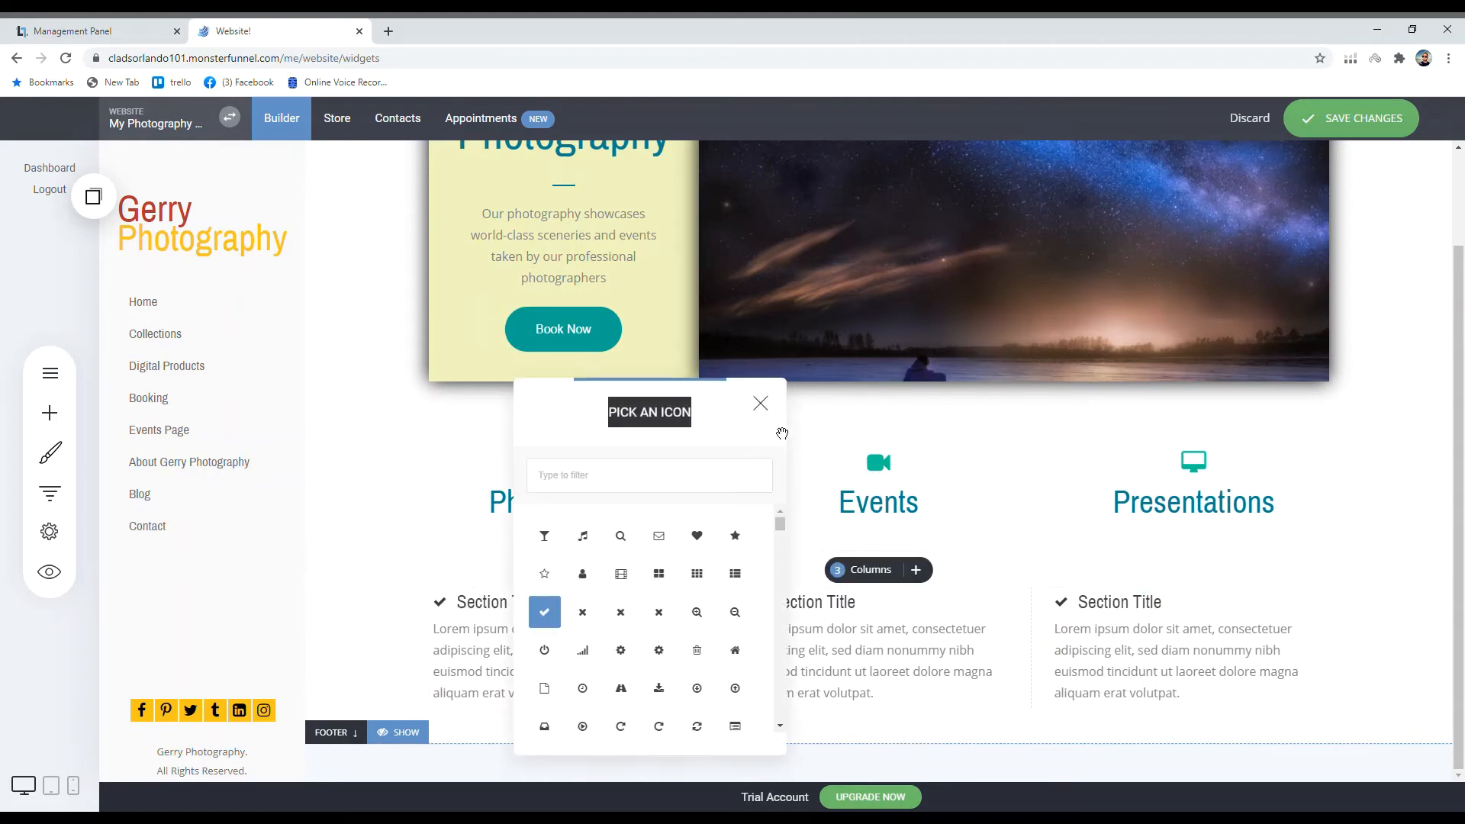
{"action": "left_click", "coordinate": [771, 410]}
{"action": "left_click", "coordinate": [471, 601]}
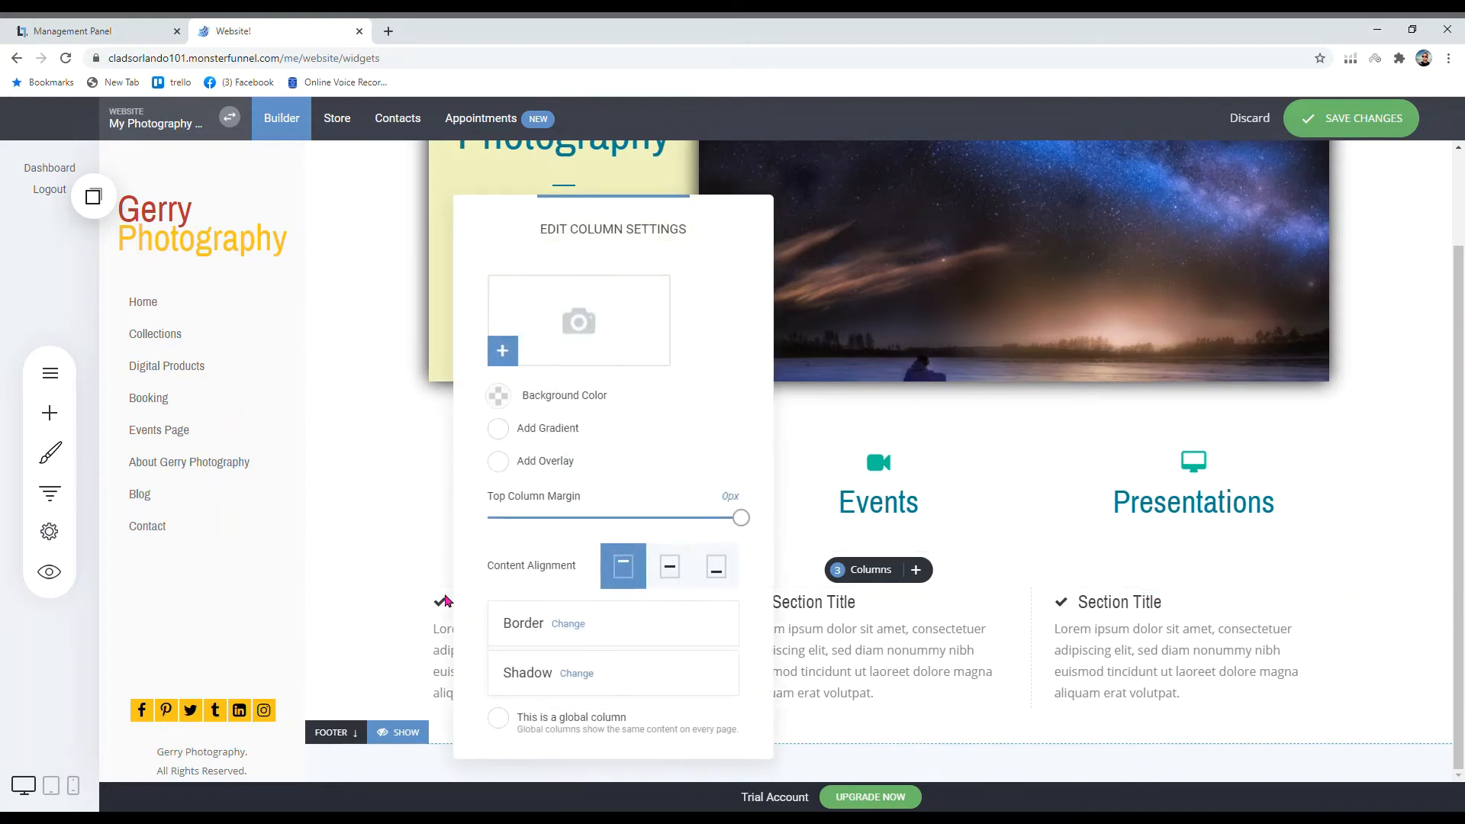
{"action": "left_click", "coordinate": [823, 656]}
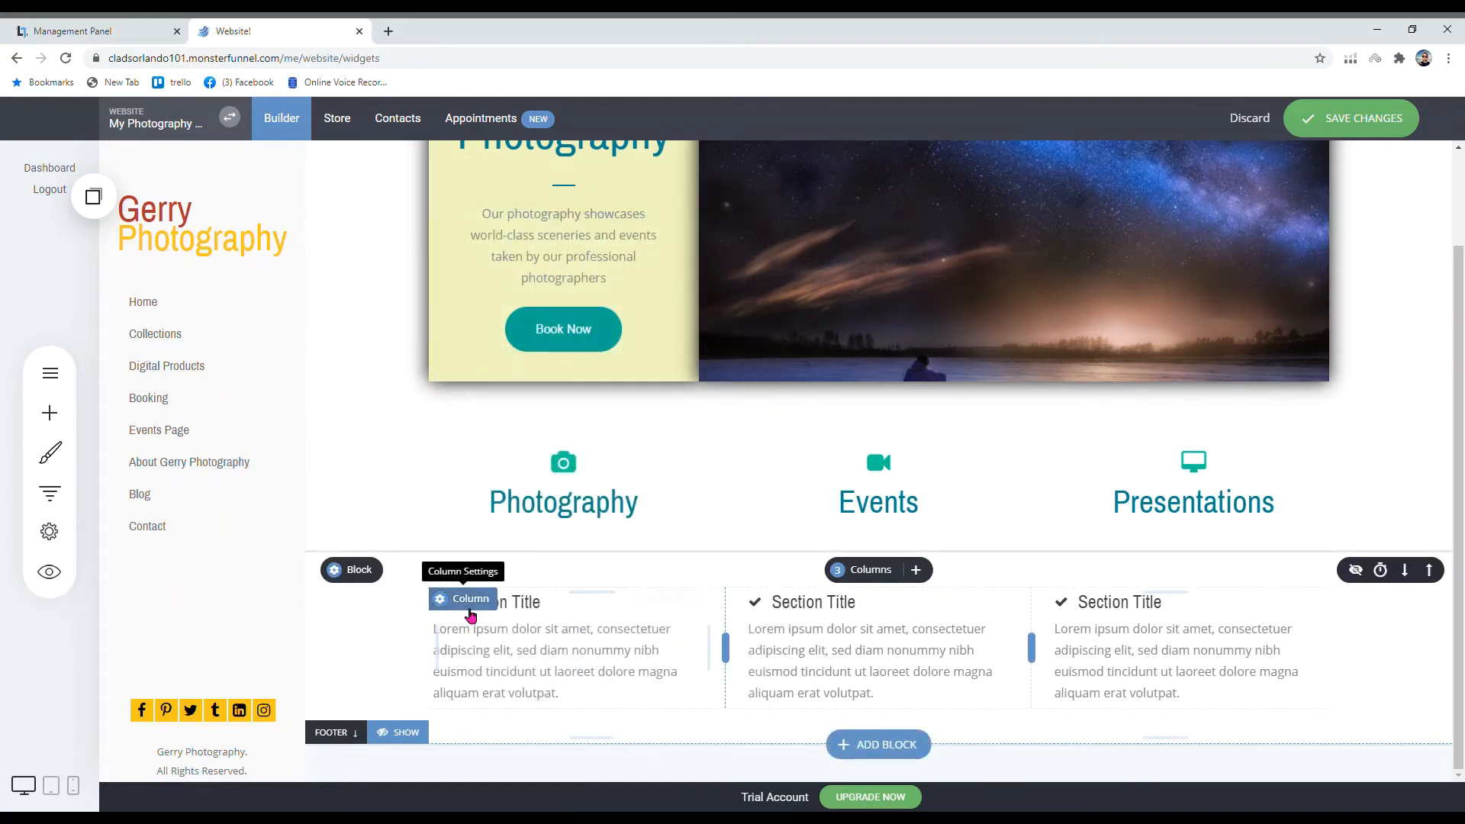
Step: Try the orange sunset mountain photo from the Images folder as the first column's background image
{"action": "left_click", "coordinate": [469, 598]}
{"action": "left_click", "coordinate": [548, 350]}
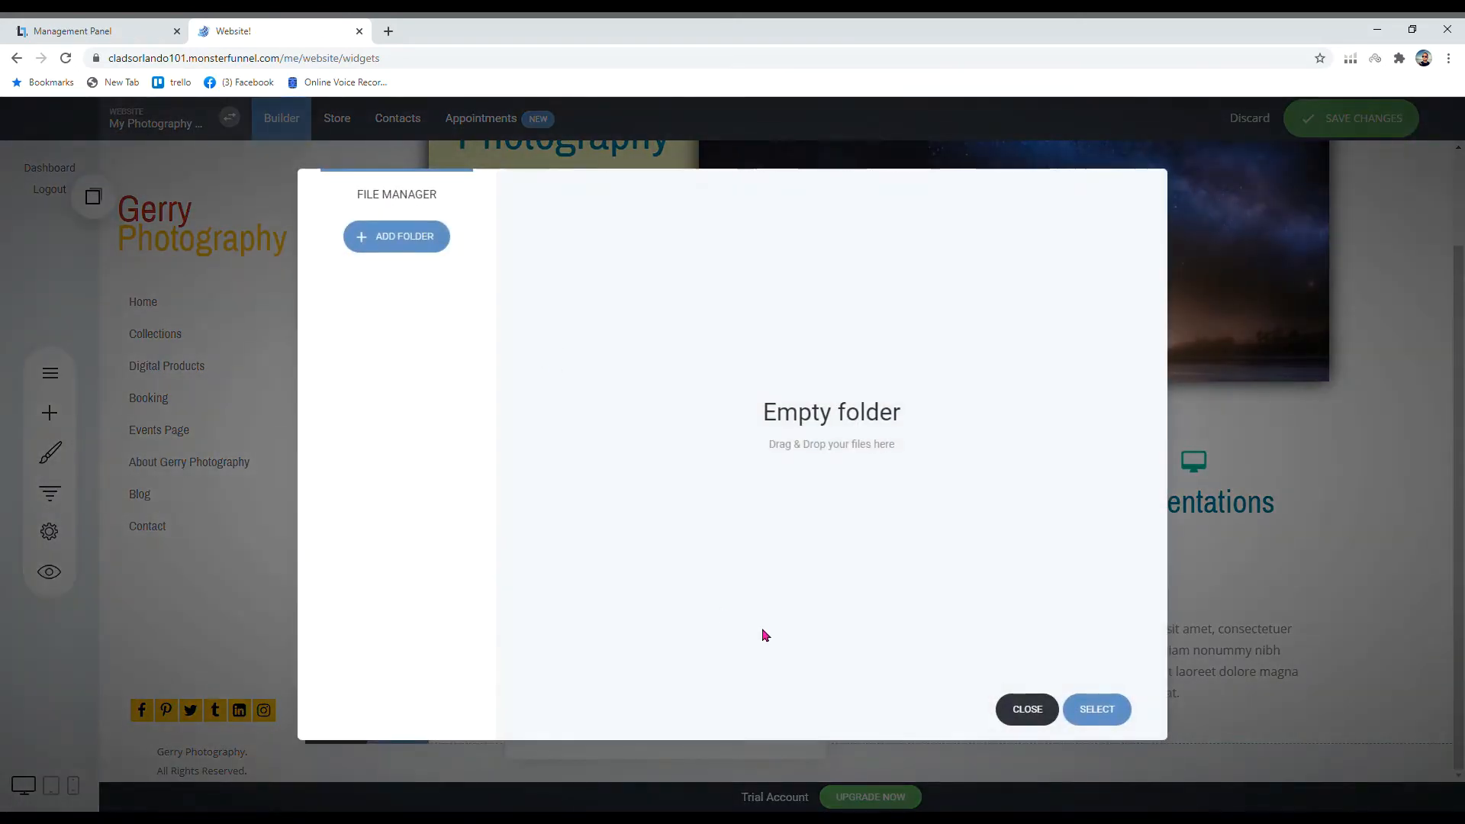
{"action": "left_click", "coordinate": [1024, 708]}
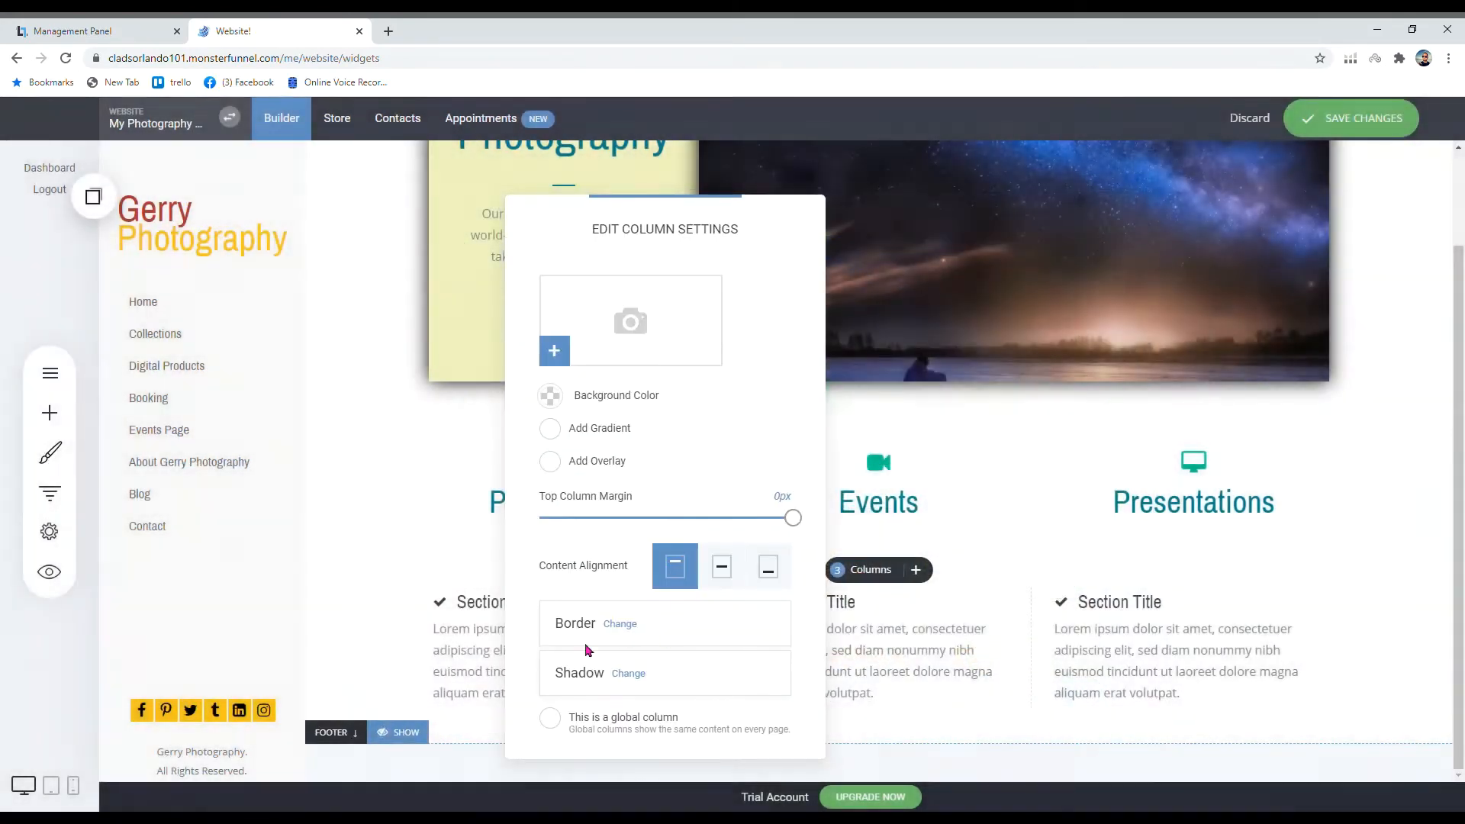
{"action": "left_click", "coordinate": [465, 638]}
{"action": "left_click", "coordinate": [470, 604]}
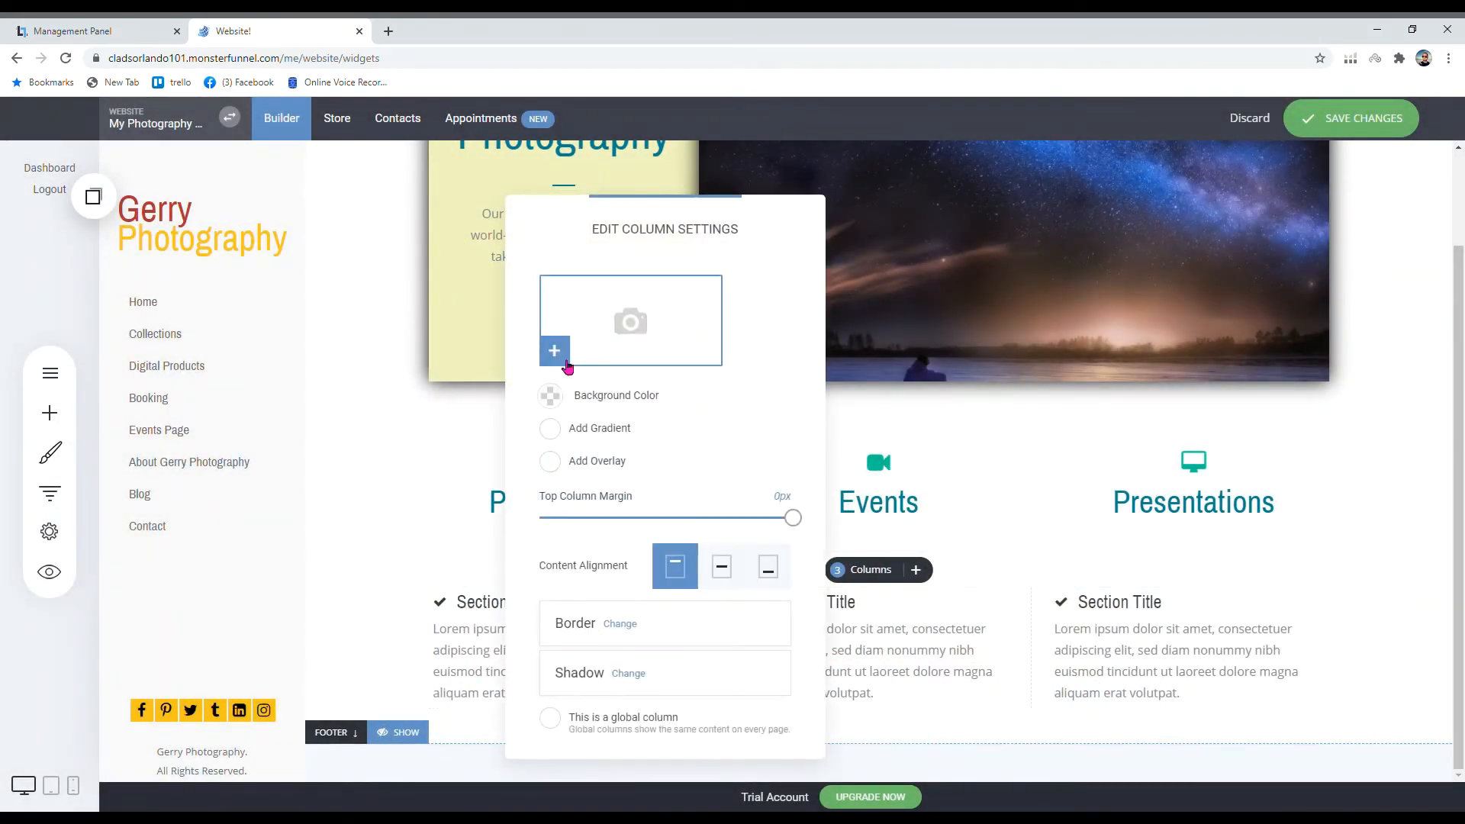
{"action": "left_click", "coordinate": [555, 352]}
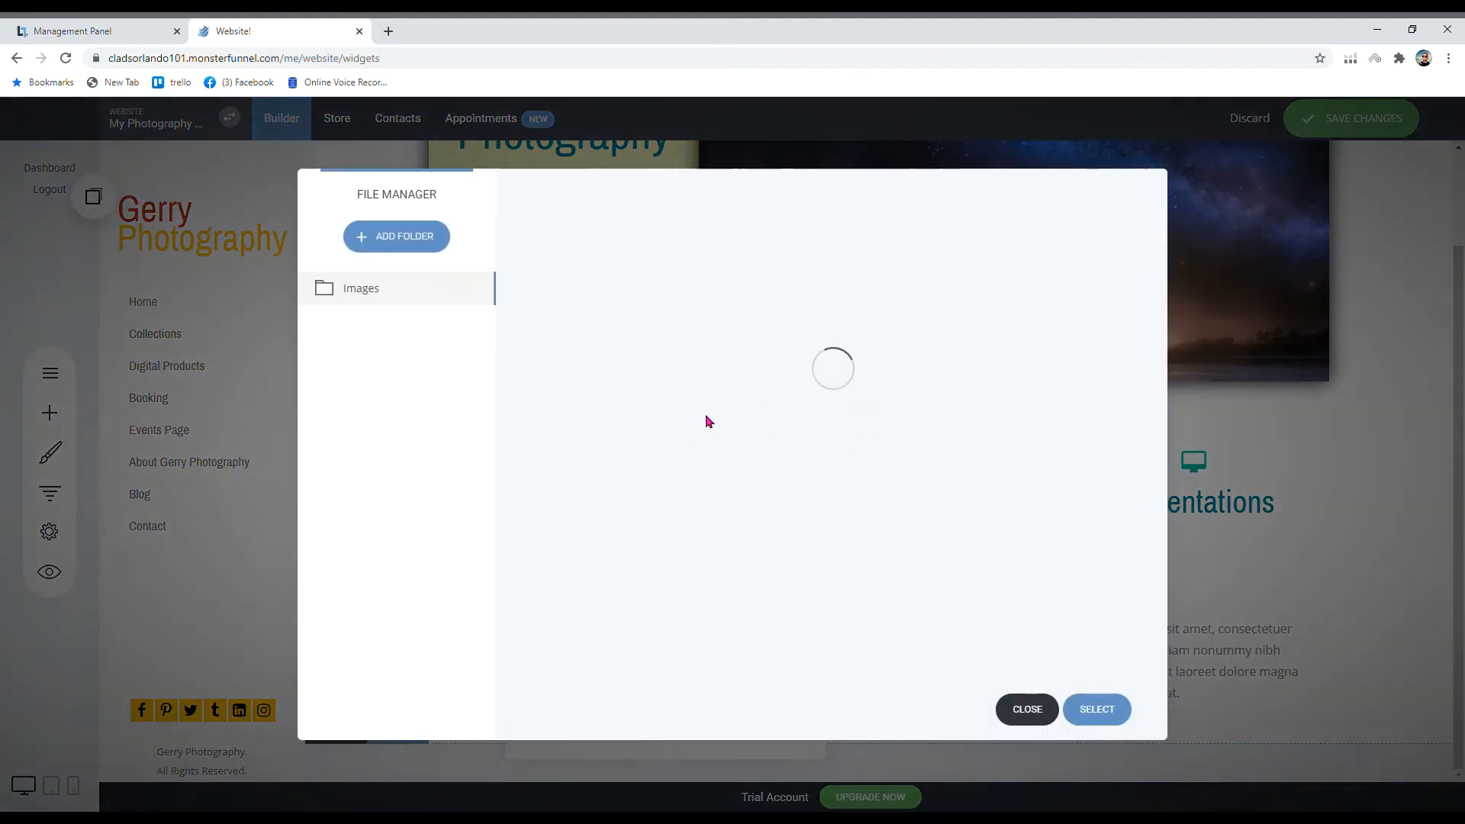
{"action": "left_click", "coordinate": [543, 320]}
{"action": "left_click", "coordinate": [1093, 725]}
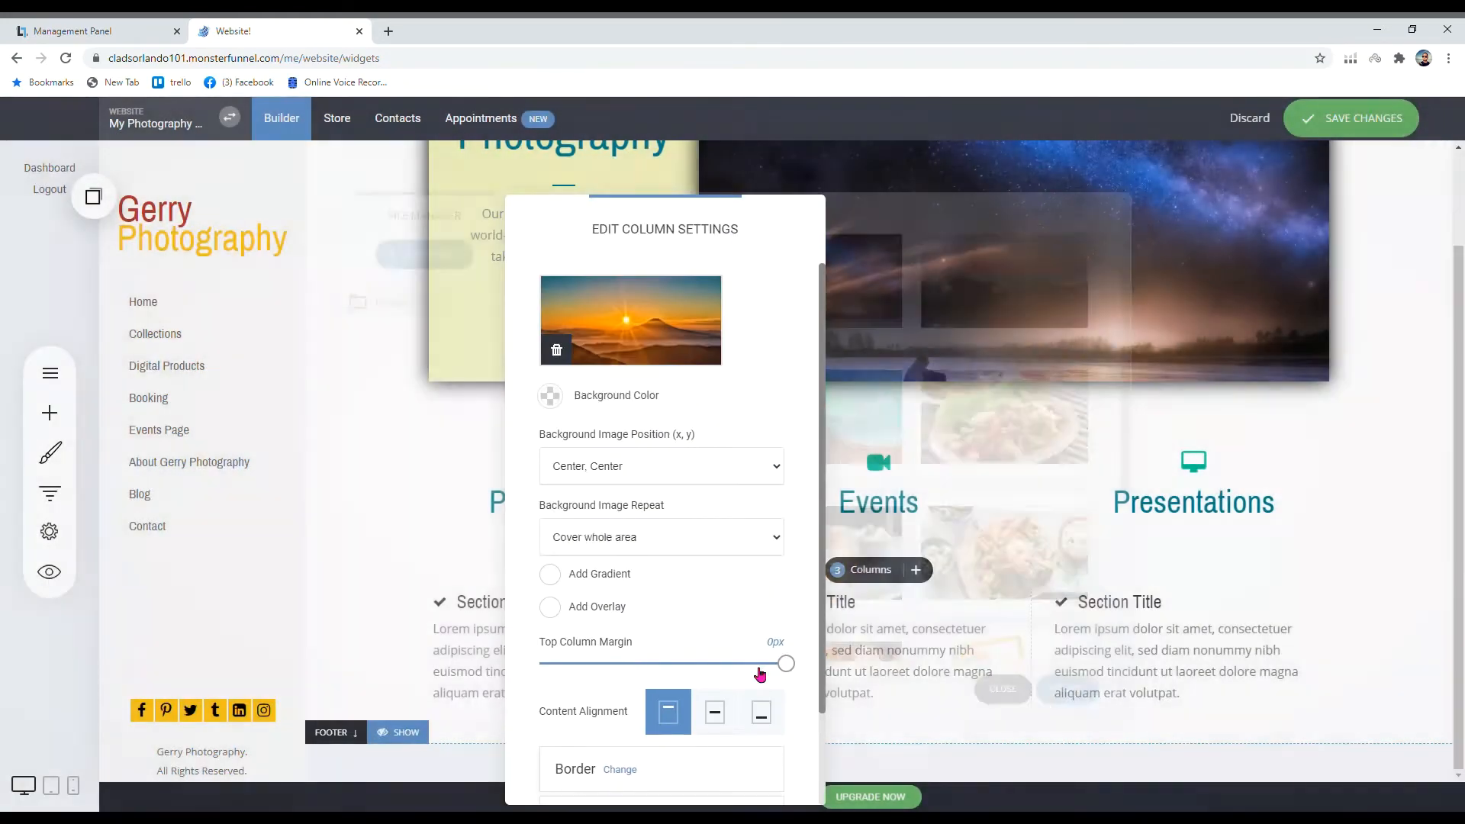
{"action": "left_click", "coordinate": [463, 660]}
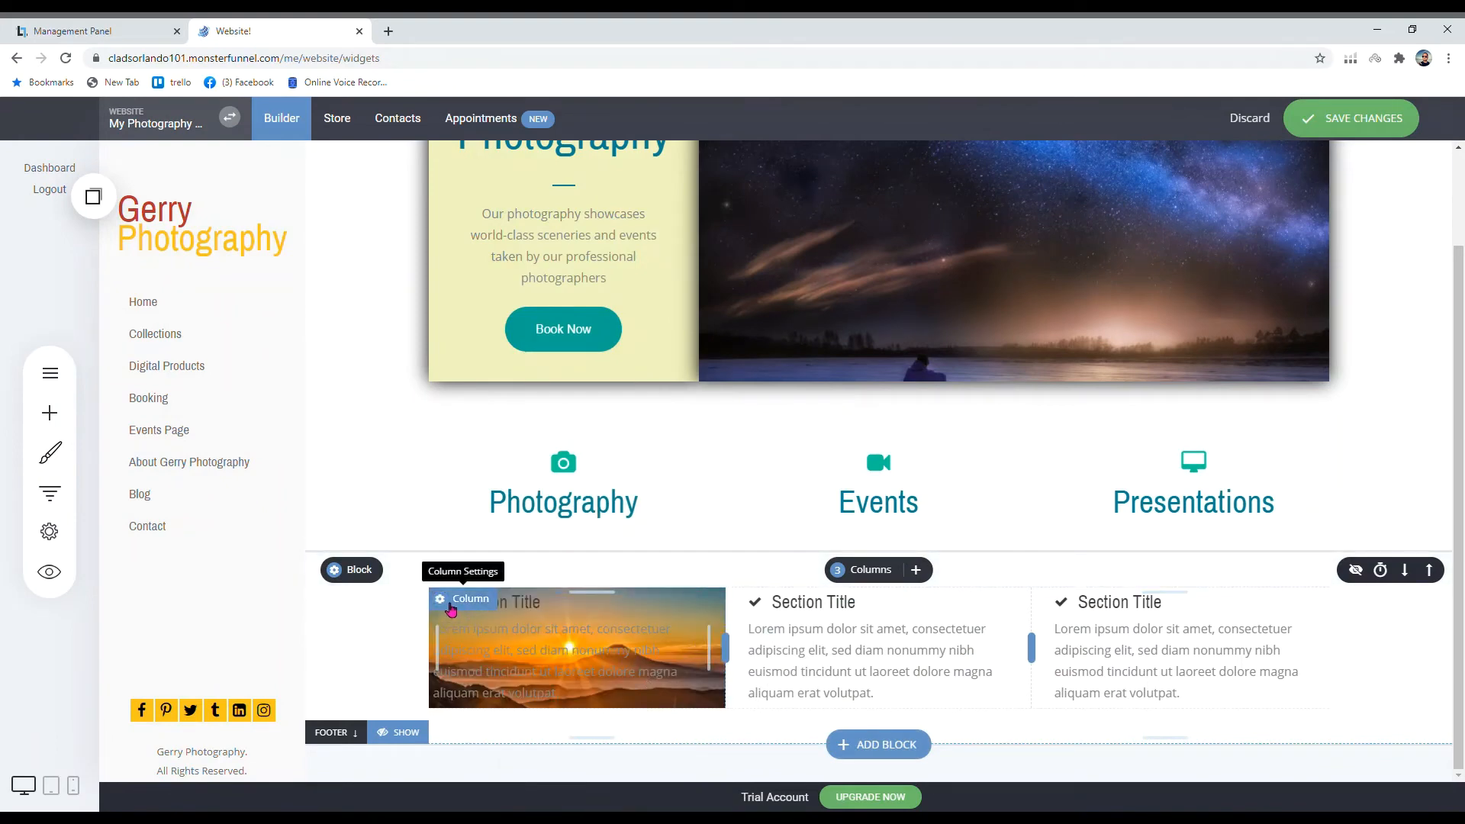
Step: Remove the sunset background image from the first column of the icon section block
{"action": "left_click", "coordinate": [460, 599]}
{"action": "left_click", "coordinate": [503, 349]}
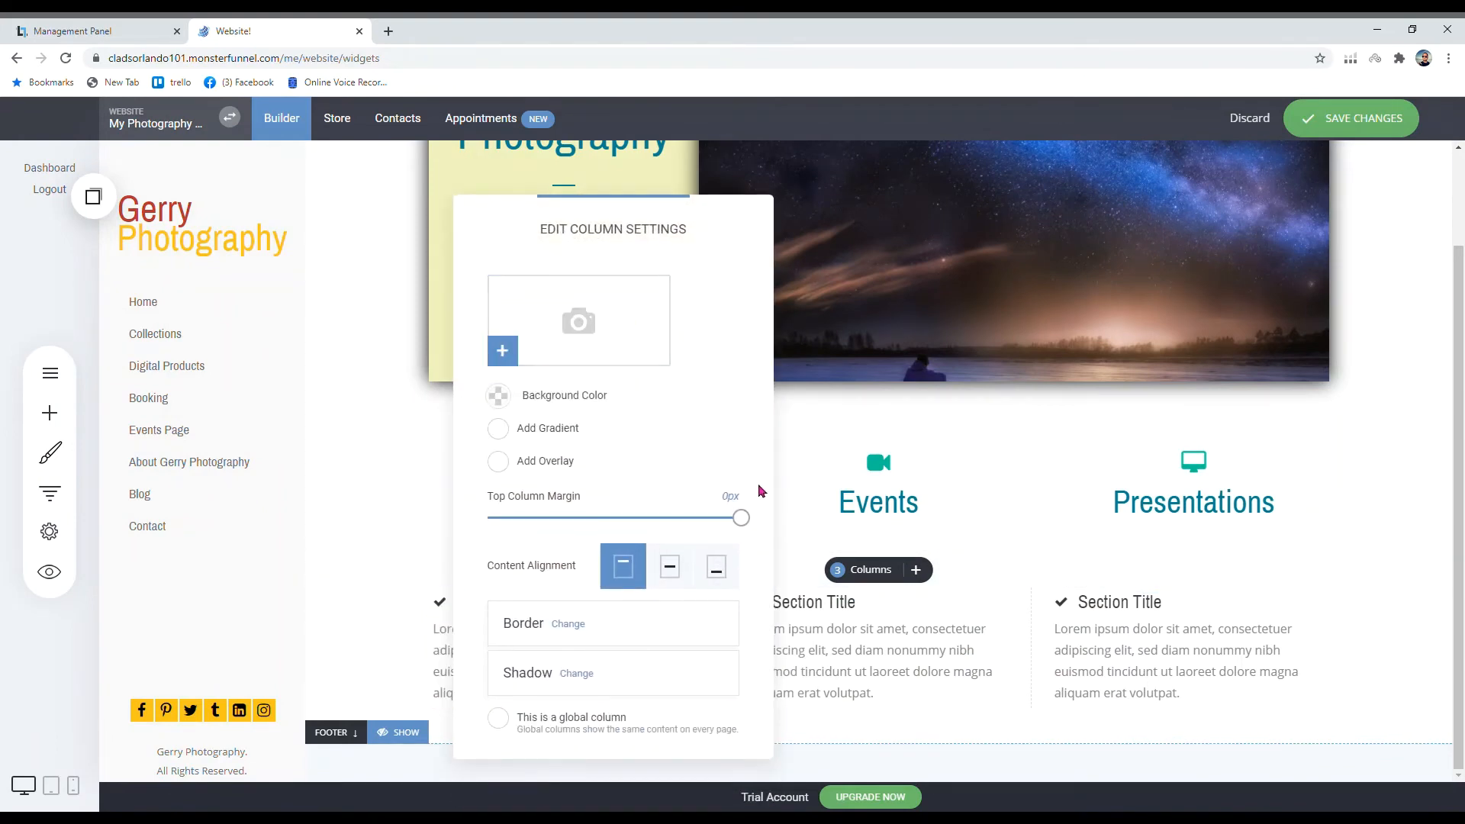
{"action": "left_click", "coordinate": [791, 495]}
{"action": "mouse_move", "coordinate": [523, 598]}
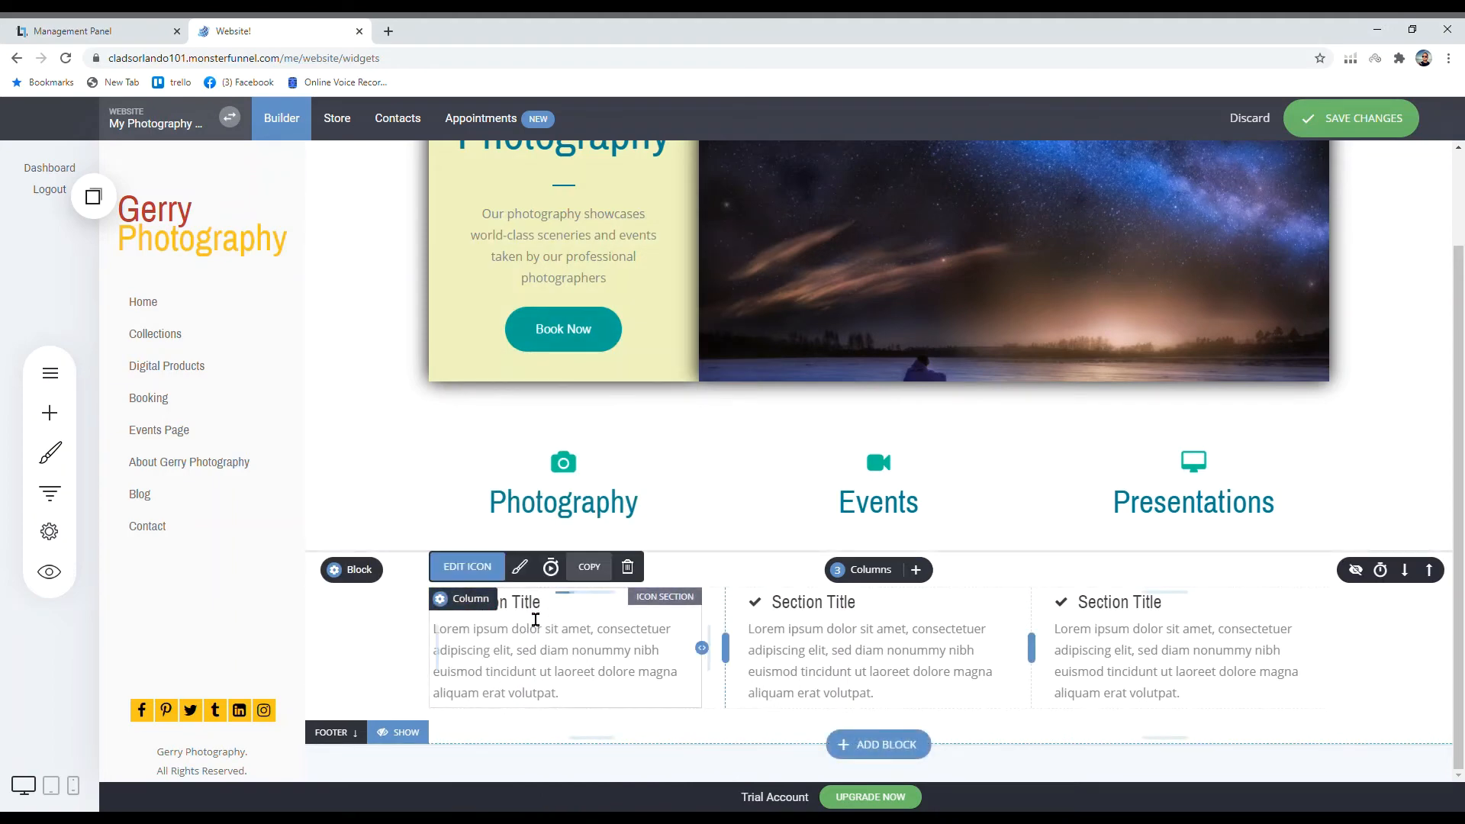
{"action": "left_click", "coordinate": [521, 566]}
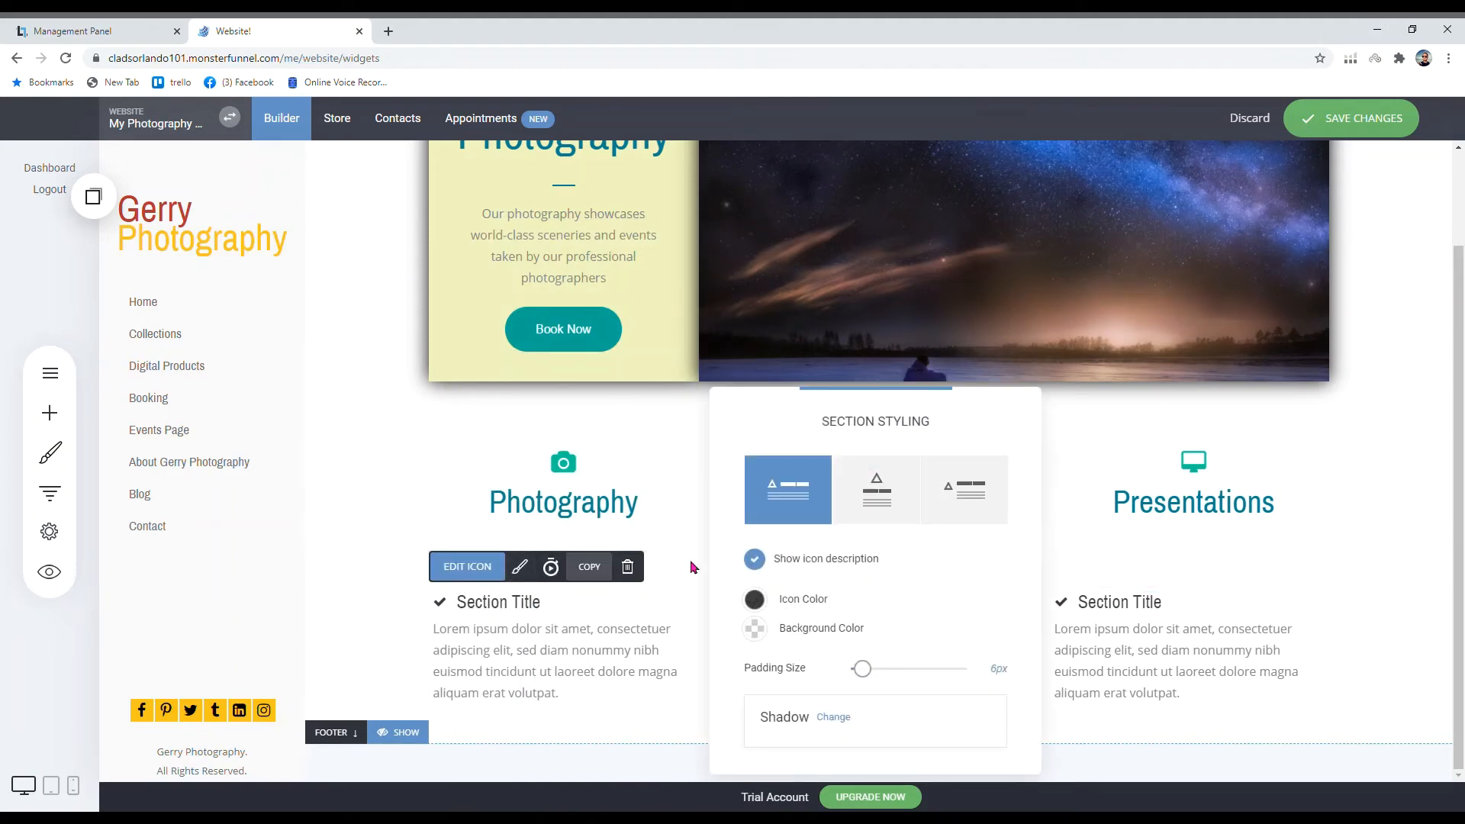
{"action": "left_click", "coordinate": [433, 664]}
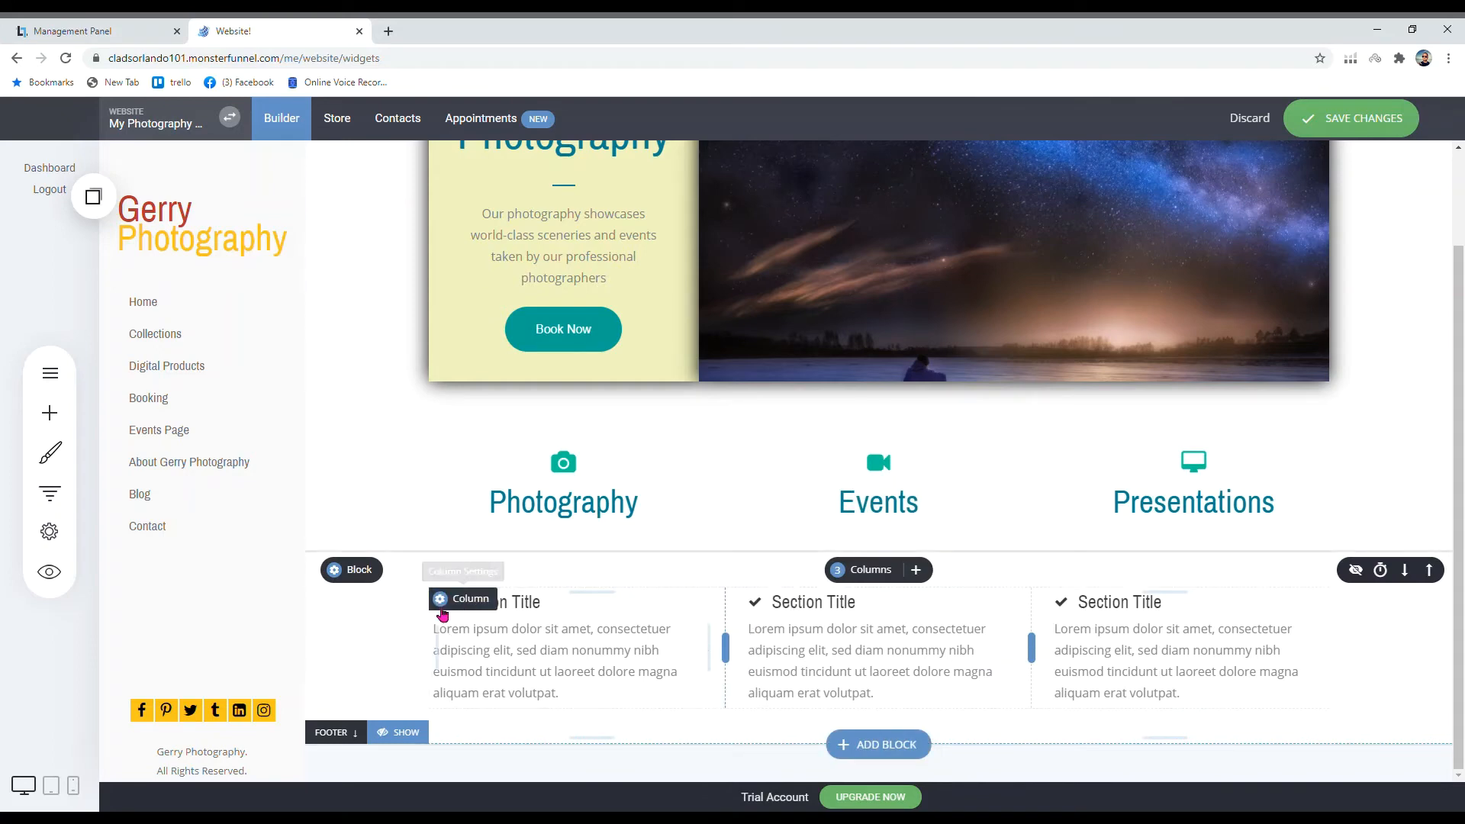
{"action": "left_click", "coordinate": [451, 616]}
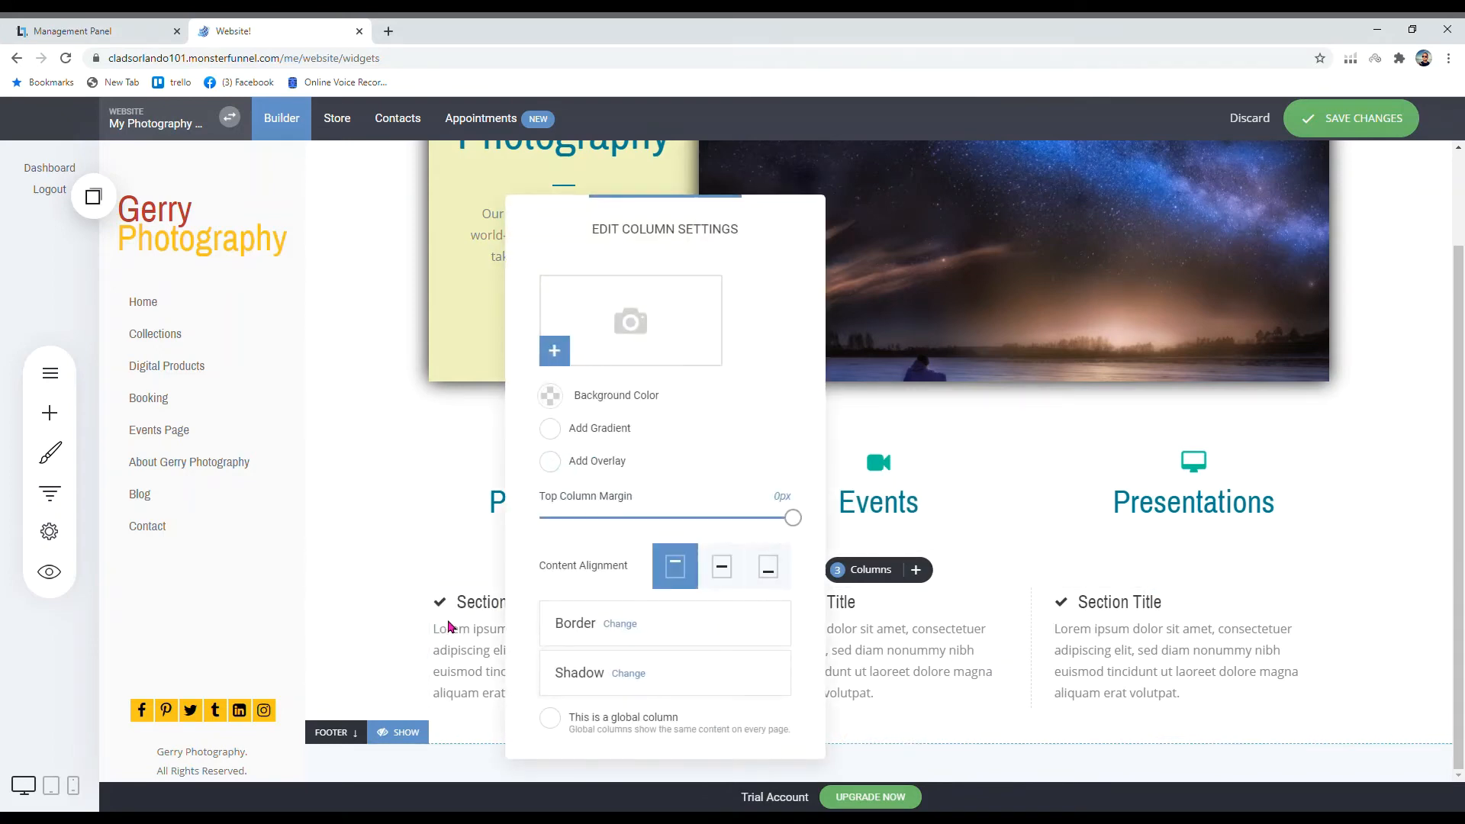
{"action": "left_click", "coordinate": [451, 618]}
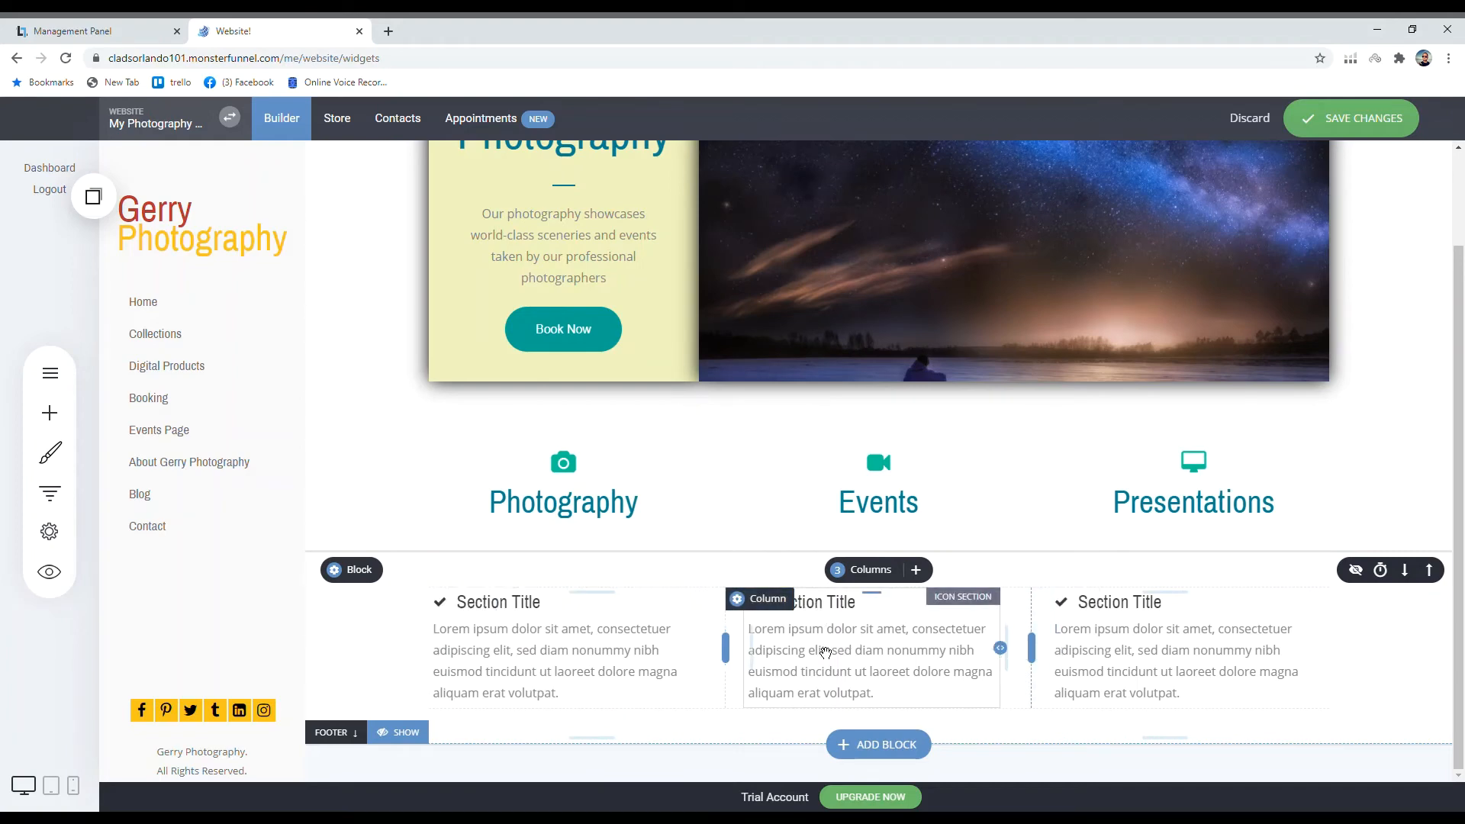
{"action": "left_click", "coordinate": [824, 650]}
Step: Filter the icons by "camera" and assign the third match, the retro camera, to the first column's icon section
{"action": "left_click", "coordinate": [556, 687]}
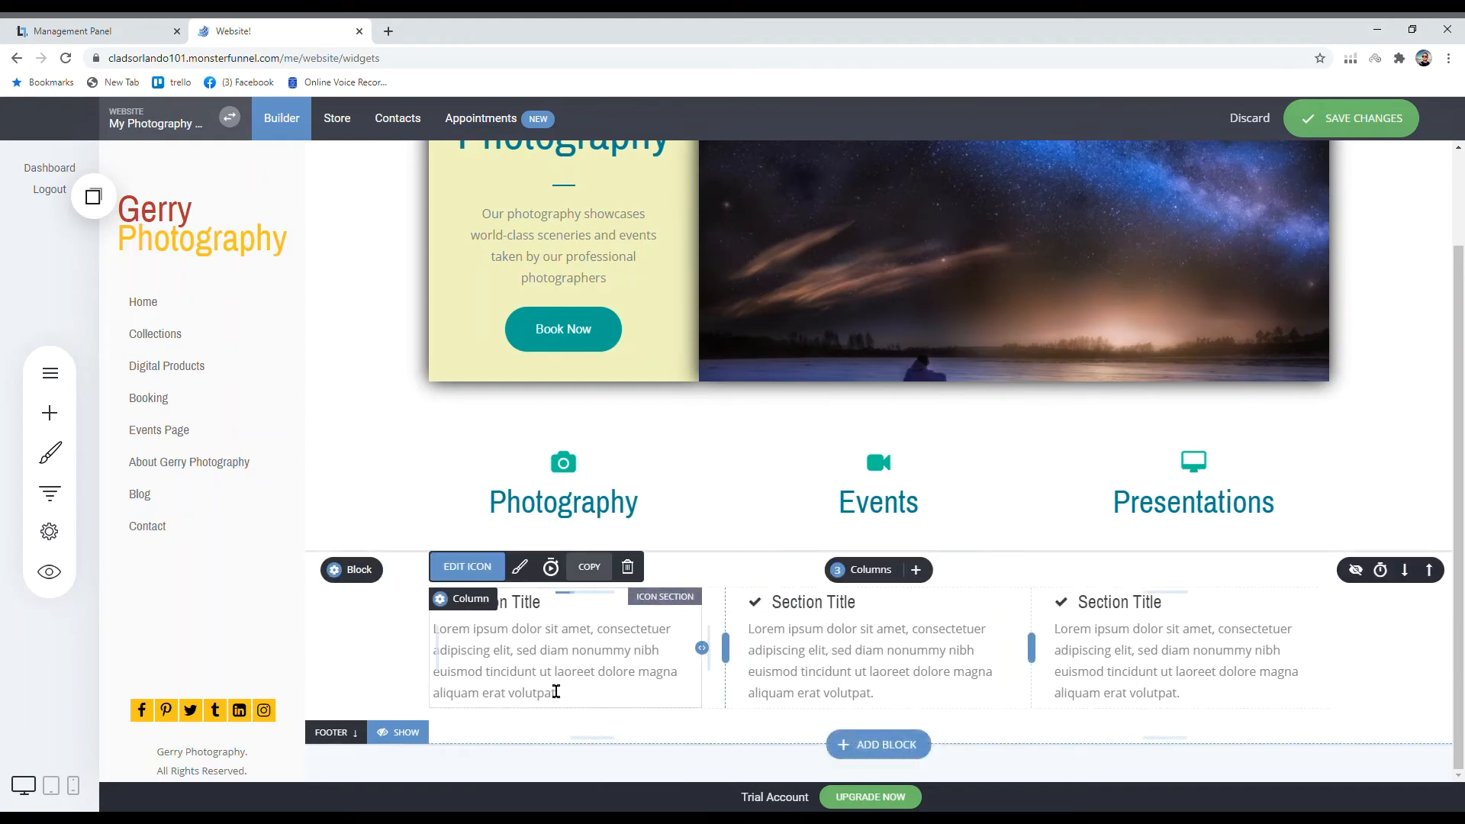
{"action": "left_click", "coordinate": [468, 566]}
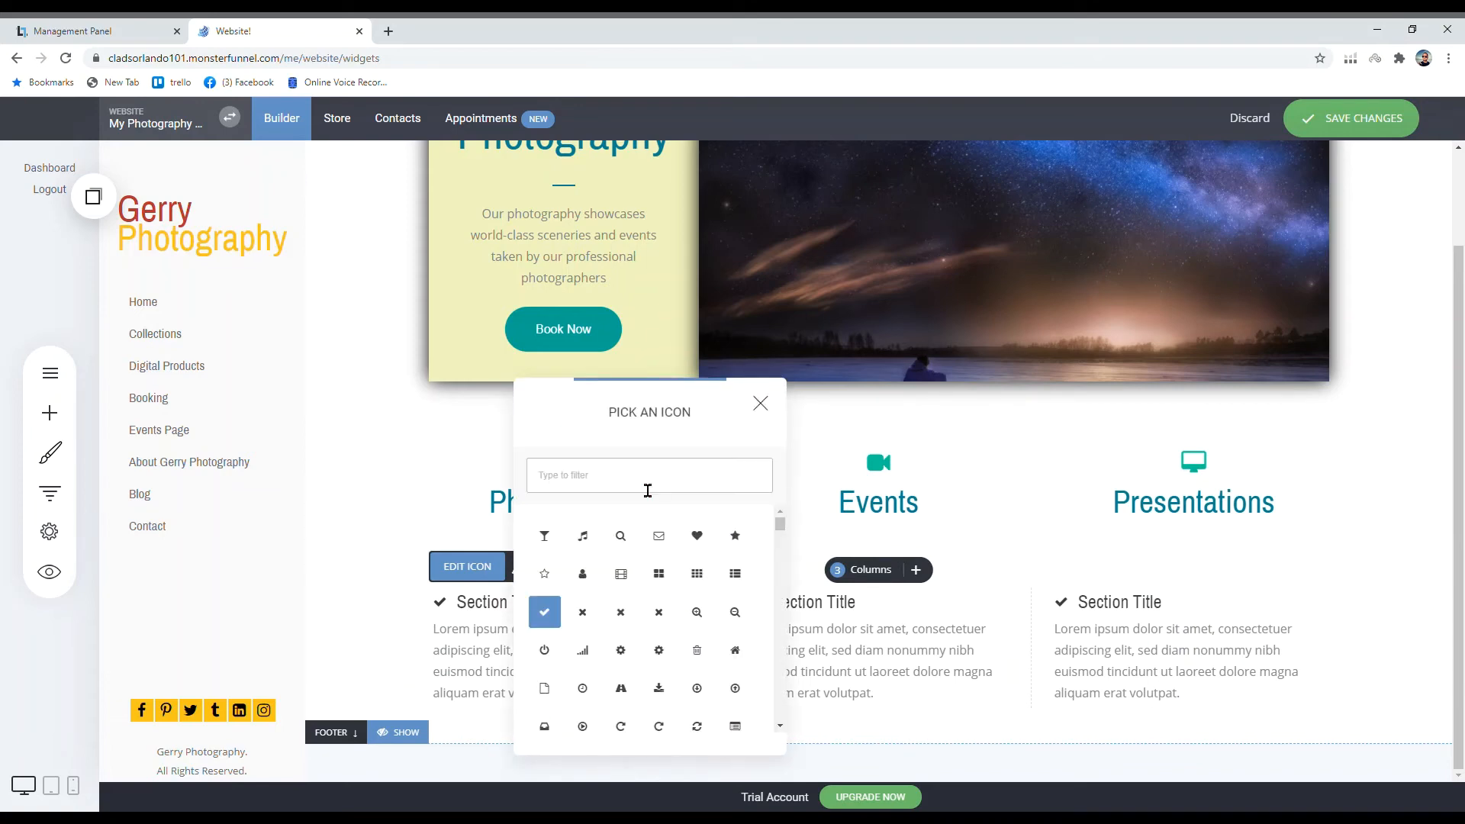
{"action": "type", "text": "camera"}
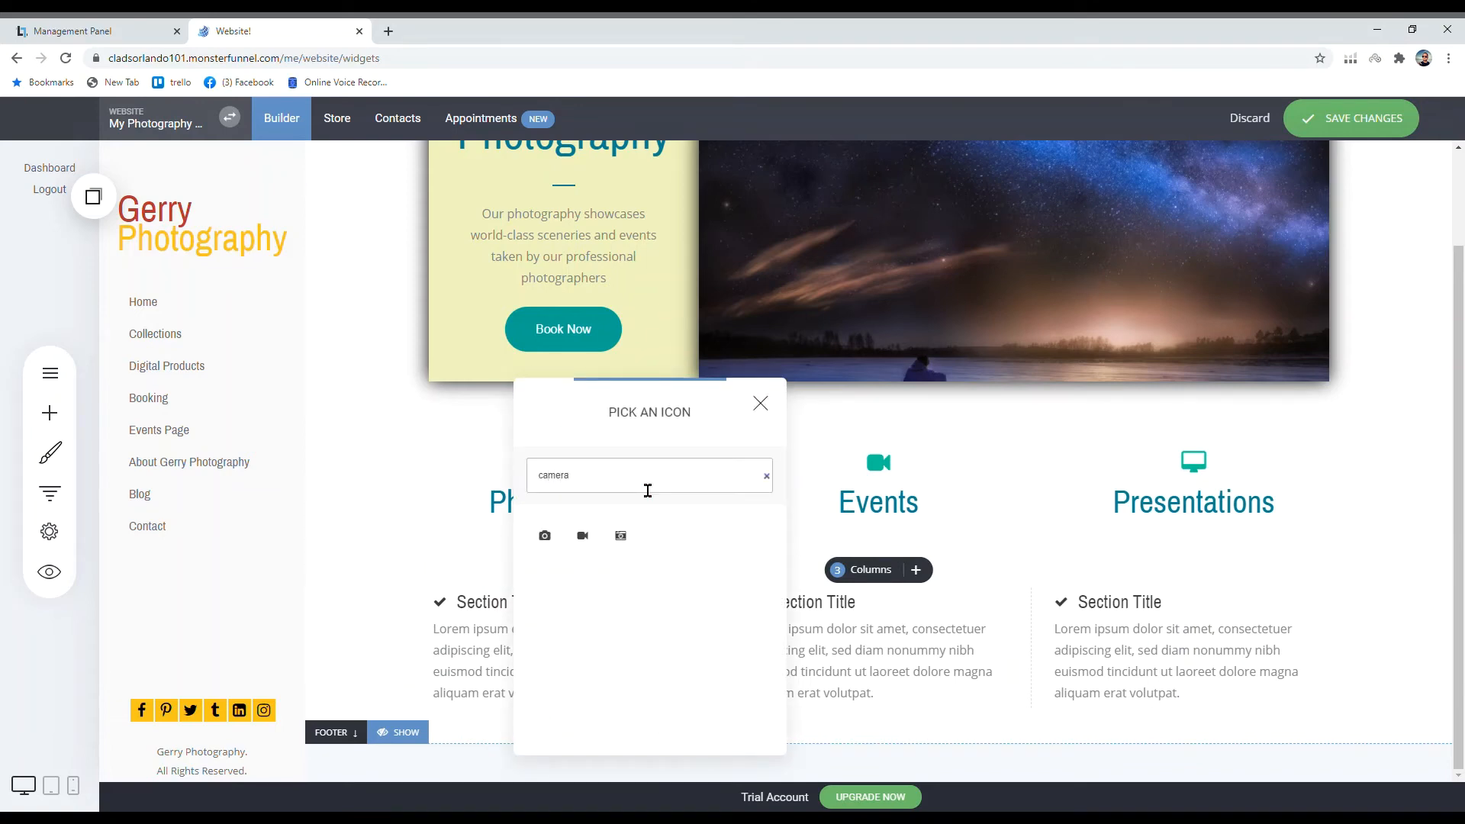
{"action": "left_click", "coordinate": [621, 536]}
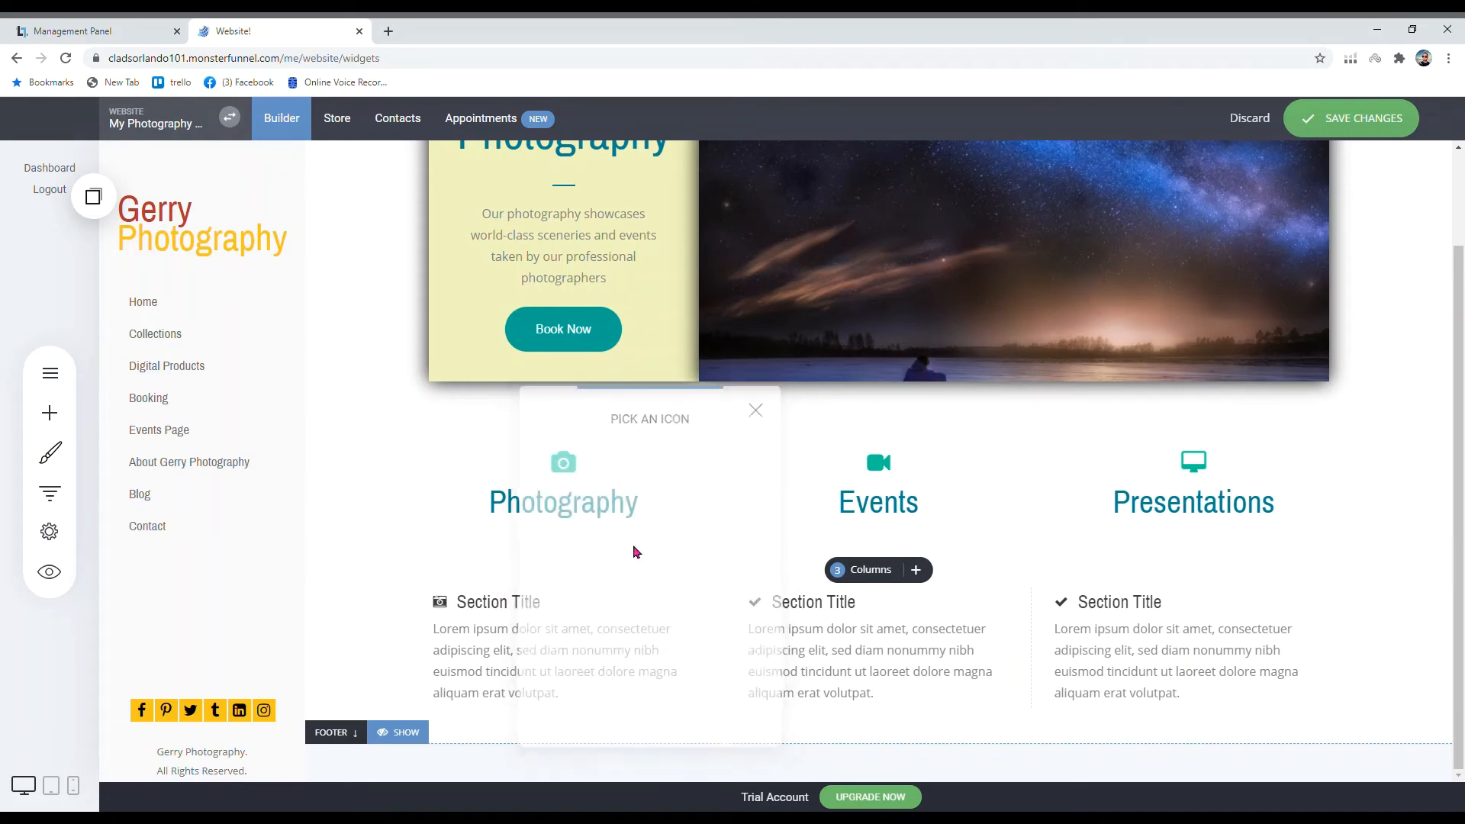
Step: Filter the icons by "video" and assign the video camera icon to the middle column's icon section
{"action": "left_click", "coordinate": [755, 602]}
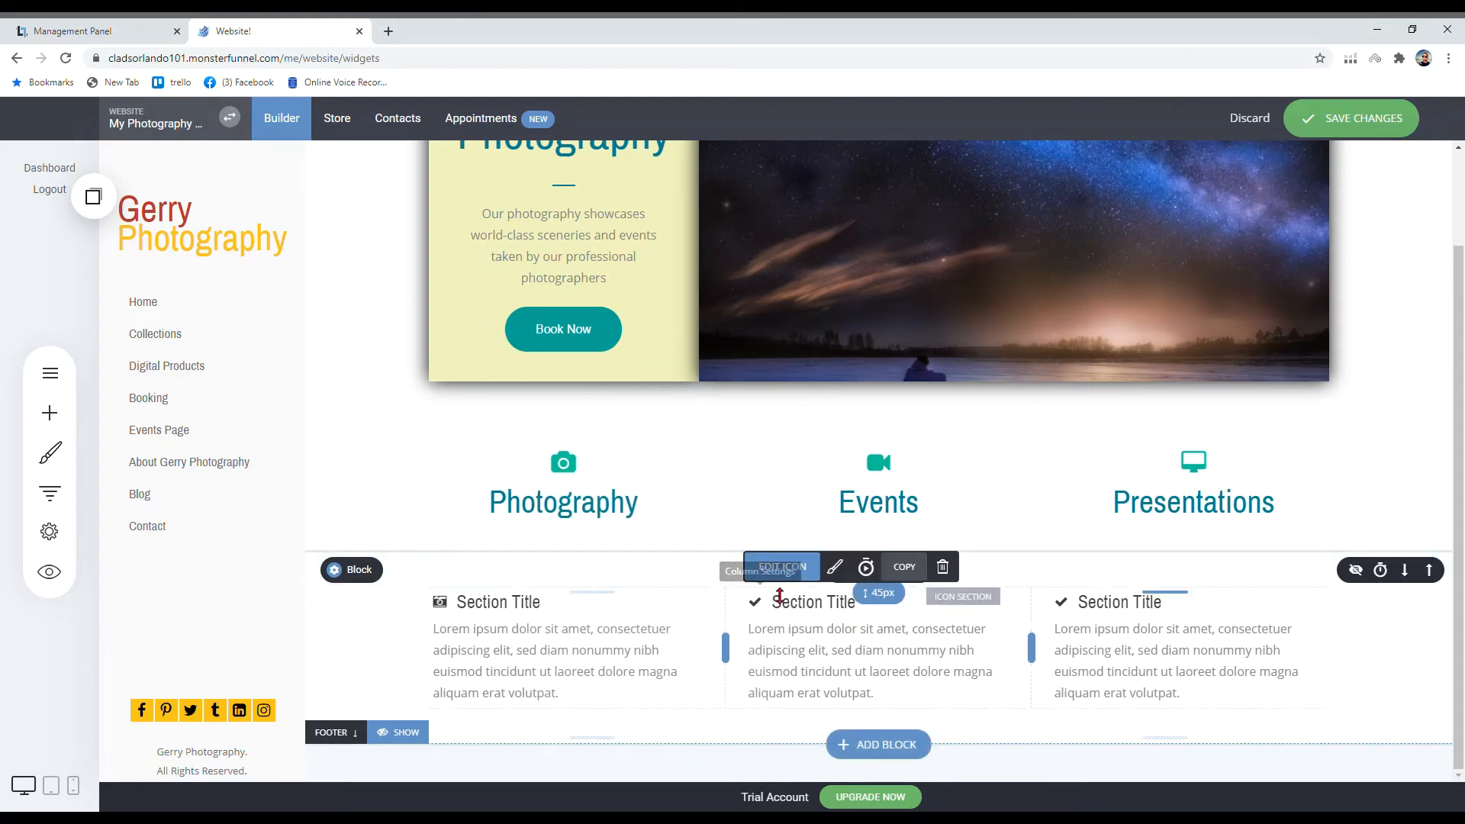
{"action": "left_click", "coordinate": [782, 566]}
{"action": "left_click", "coordinate": [901, 481]}
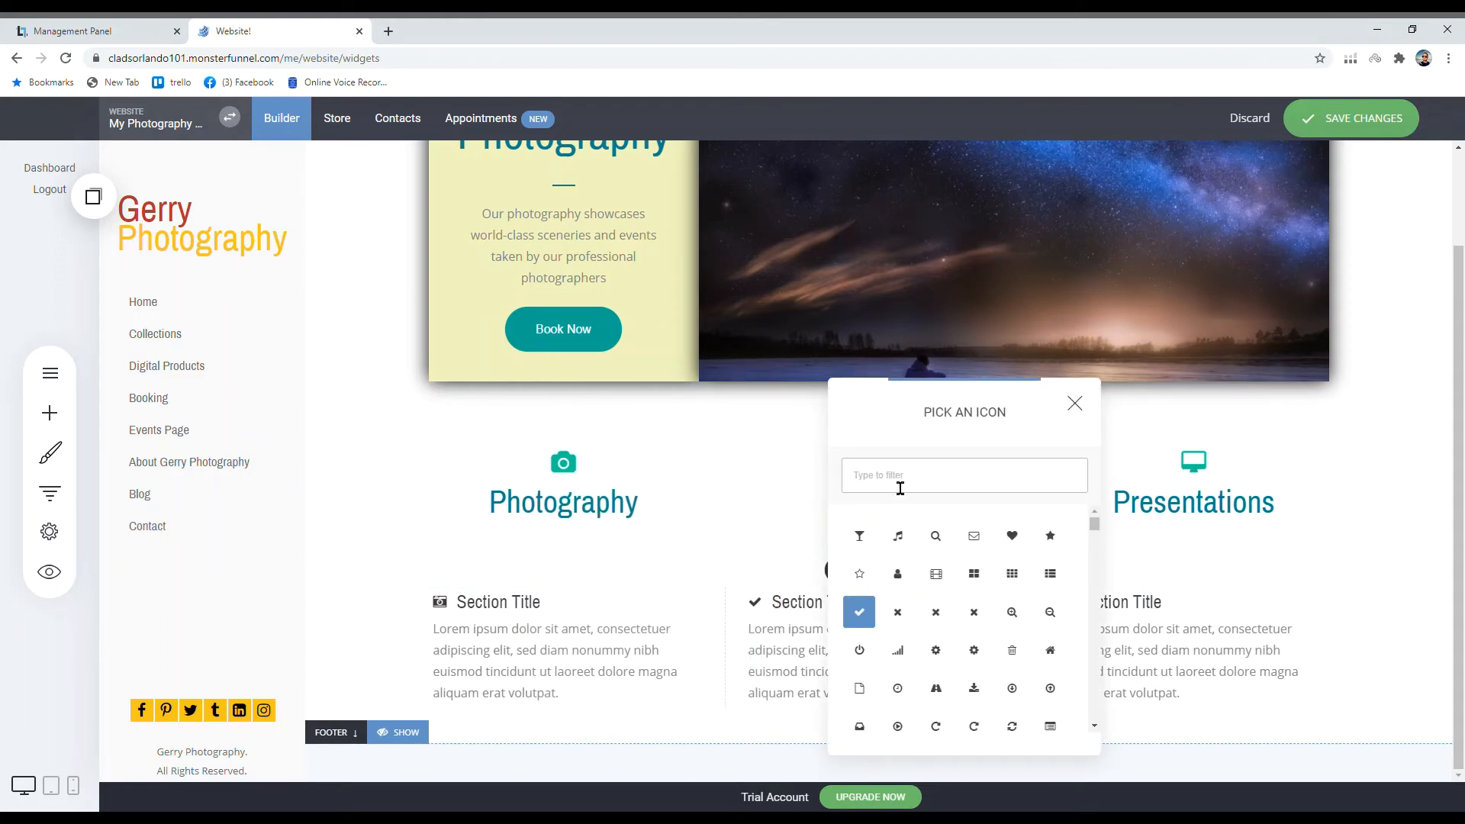
{"action": "type", "text": "video"}
{"action": "left_click", "coordinate": [897, 534]}
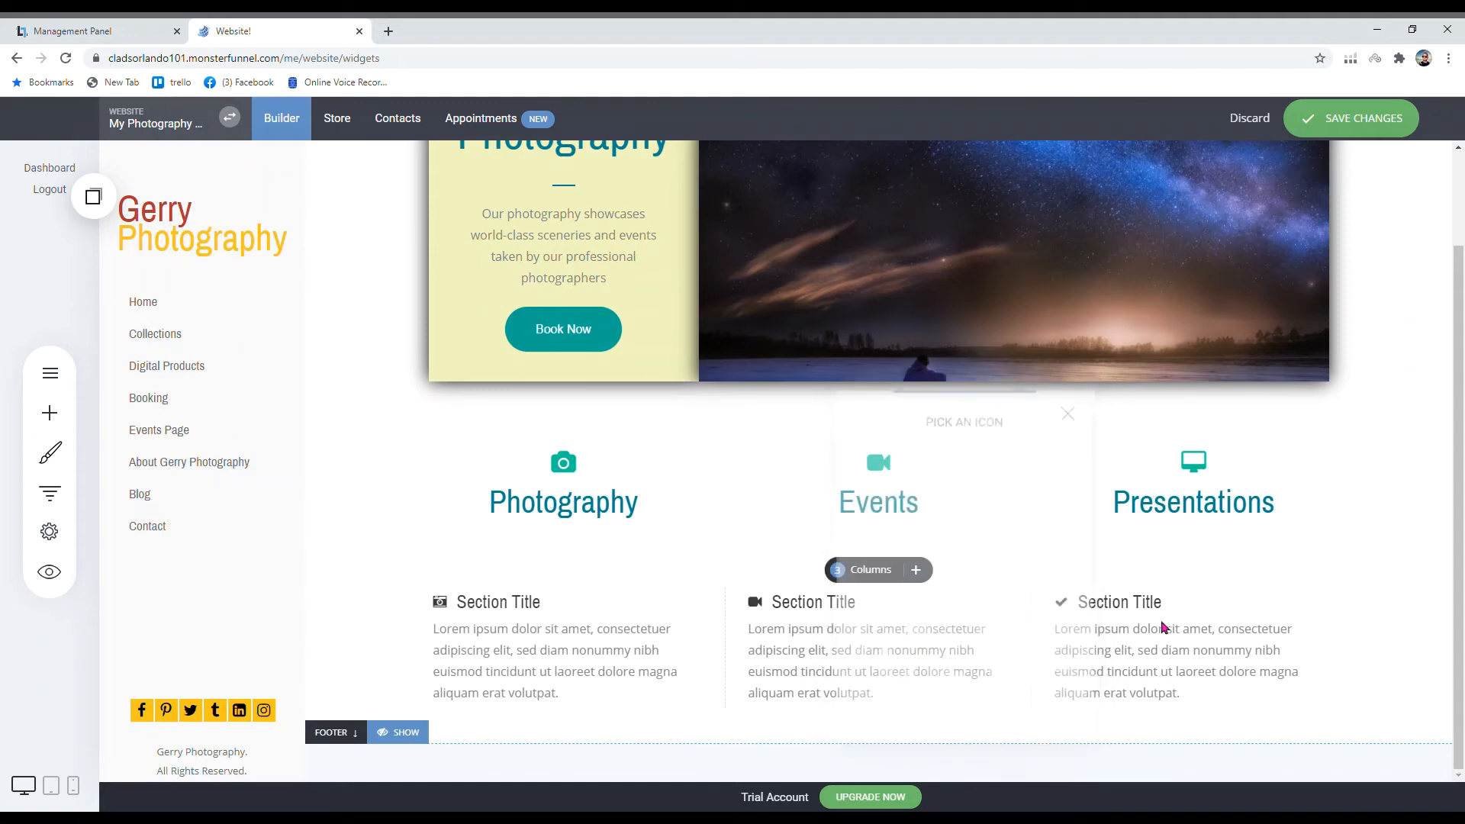
Step: Filter the icons by "desktop" and assign the monitor icon to the third column's icon section
{"action": "mouse_move", "coordinate": [1160, 588]}
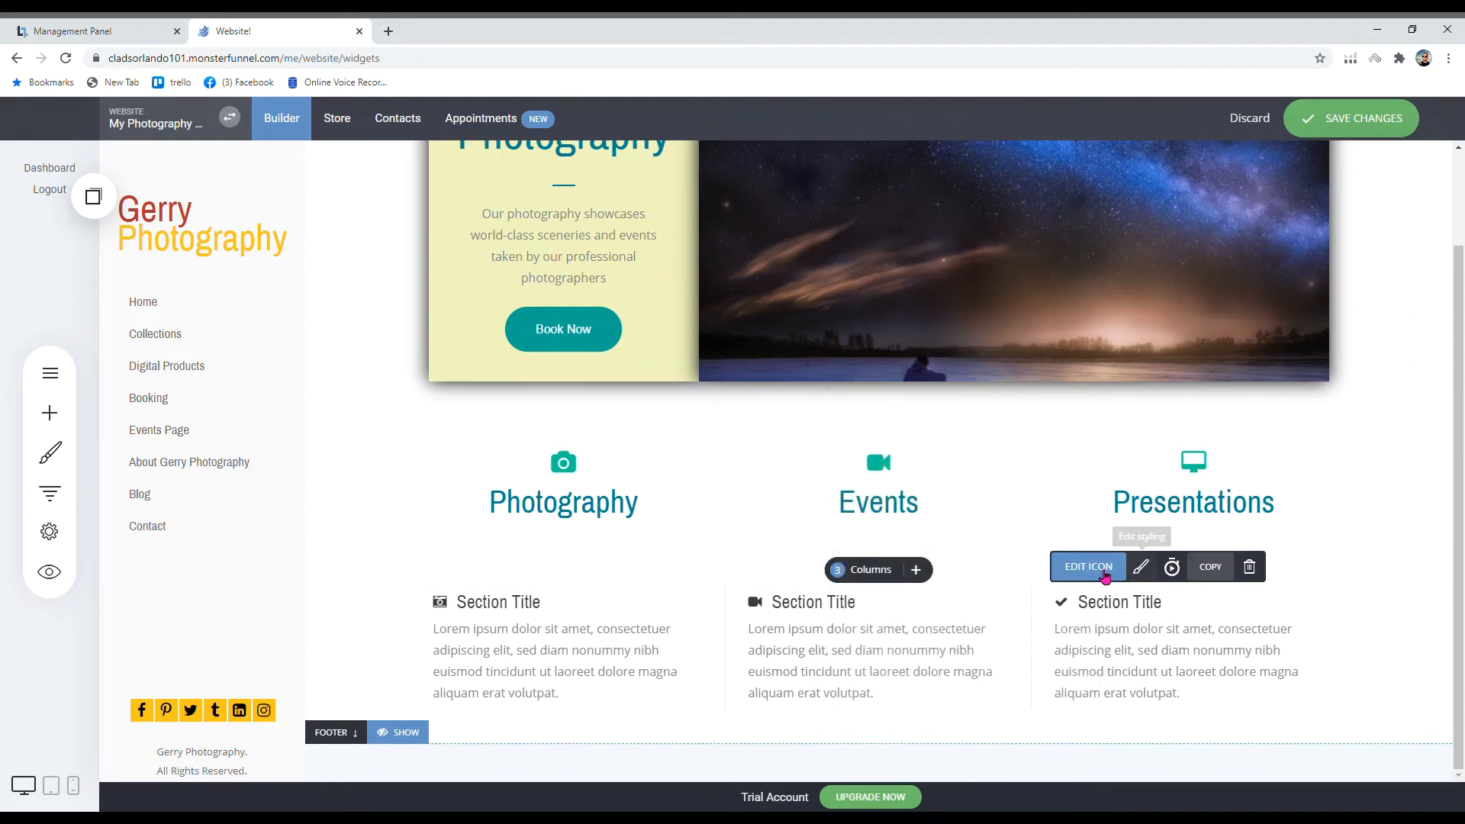
{"action": "left_click", "coordinate": [1102, 571]}
{"action": "type", "text": "desktop"}
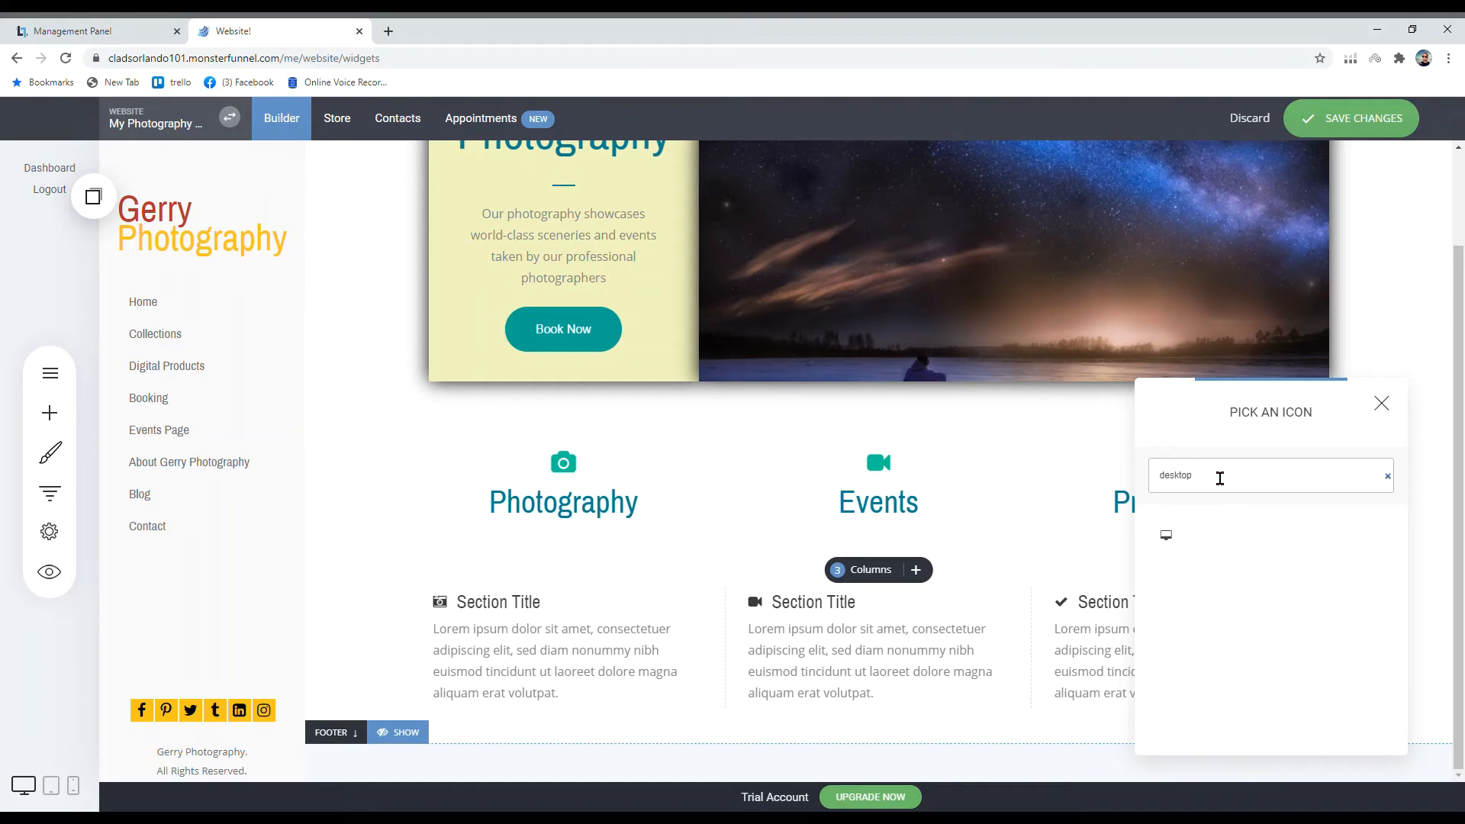
{"action": "left_click", "coordinate": [1166, 534]}
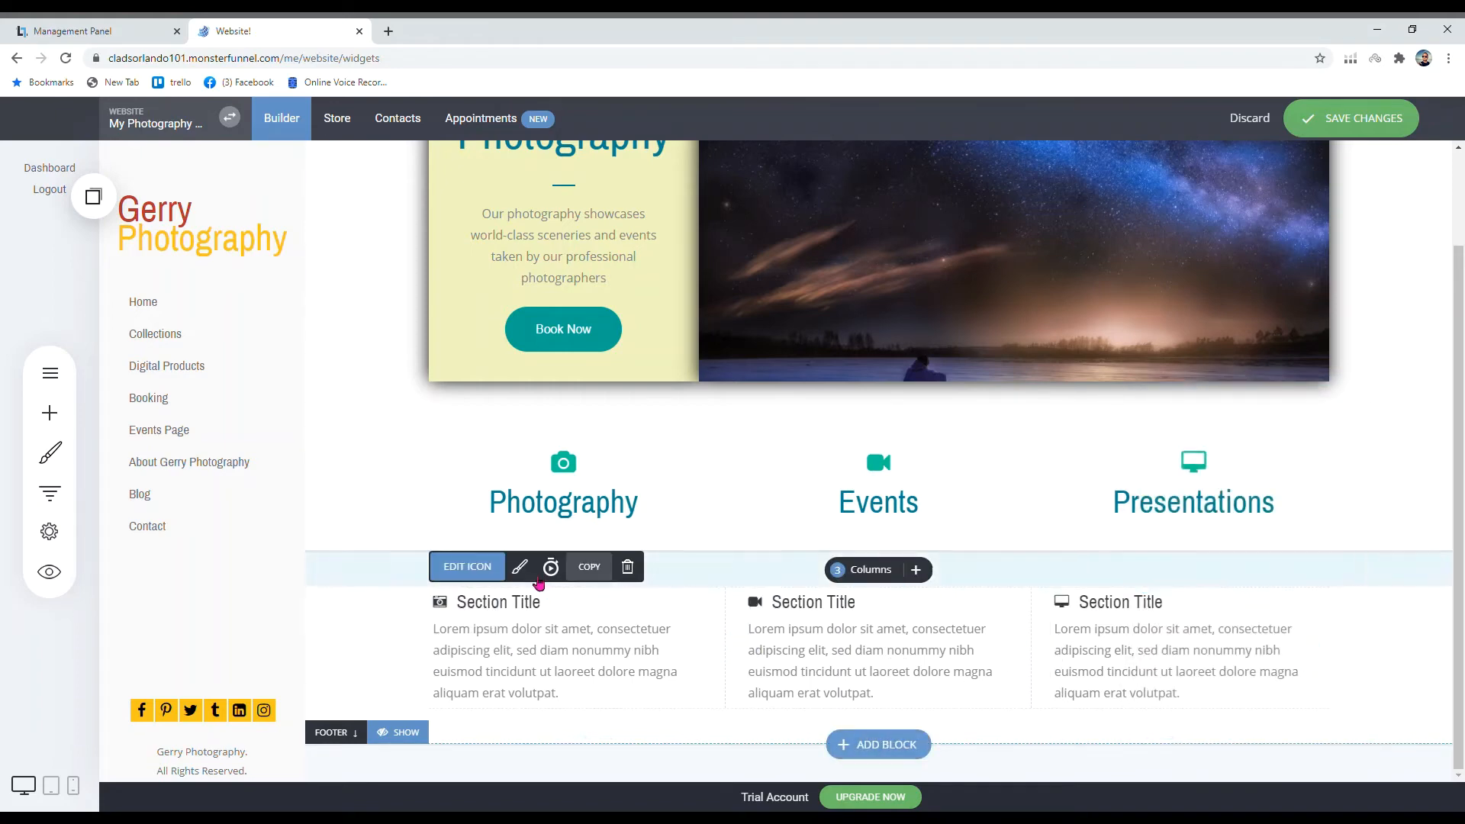
Step: Switch the first column's icon section to the centered layout with the icon above the title and description
{"action": "left_click", "coordinate": [488, 566]}
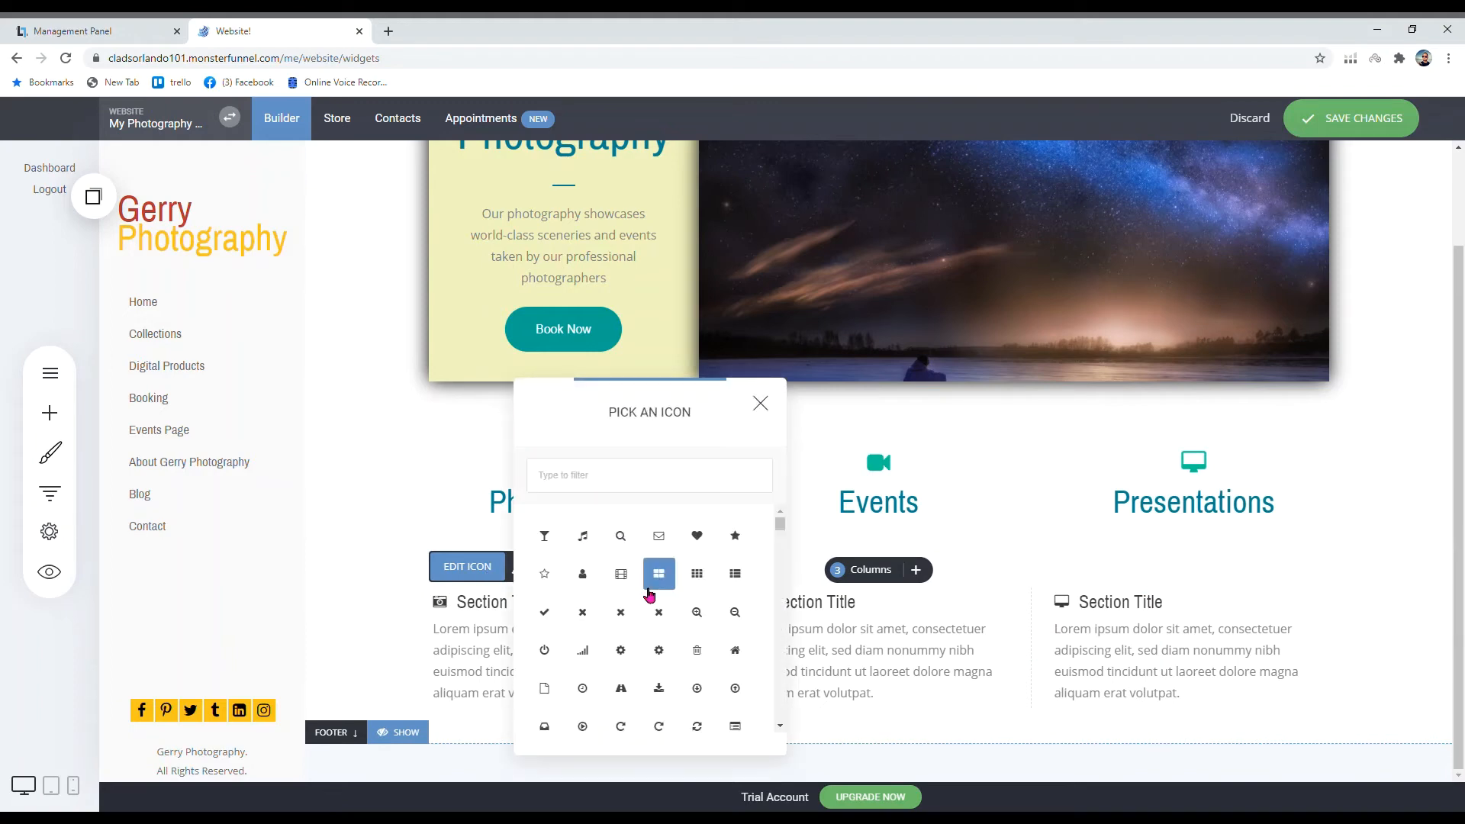
{"action": "left_click", "coordinate": [492, 659]}
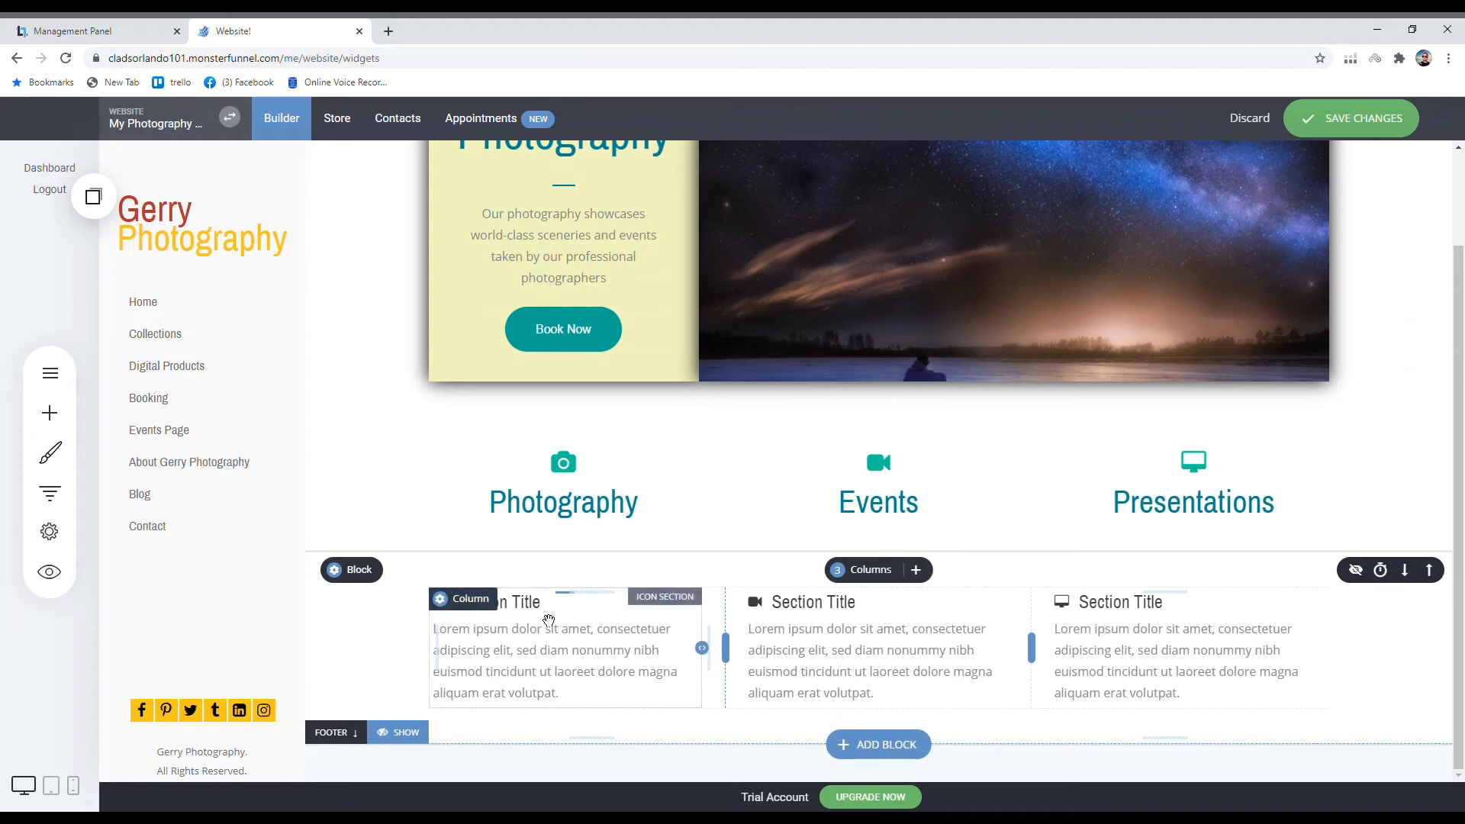
{"action": "left_click", "coordinate": [549, 618]}
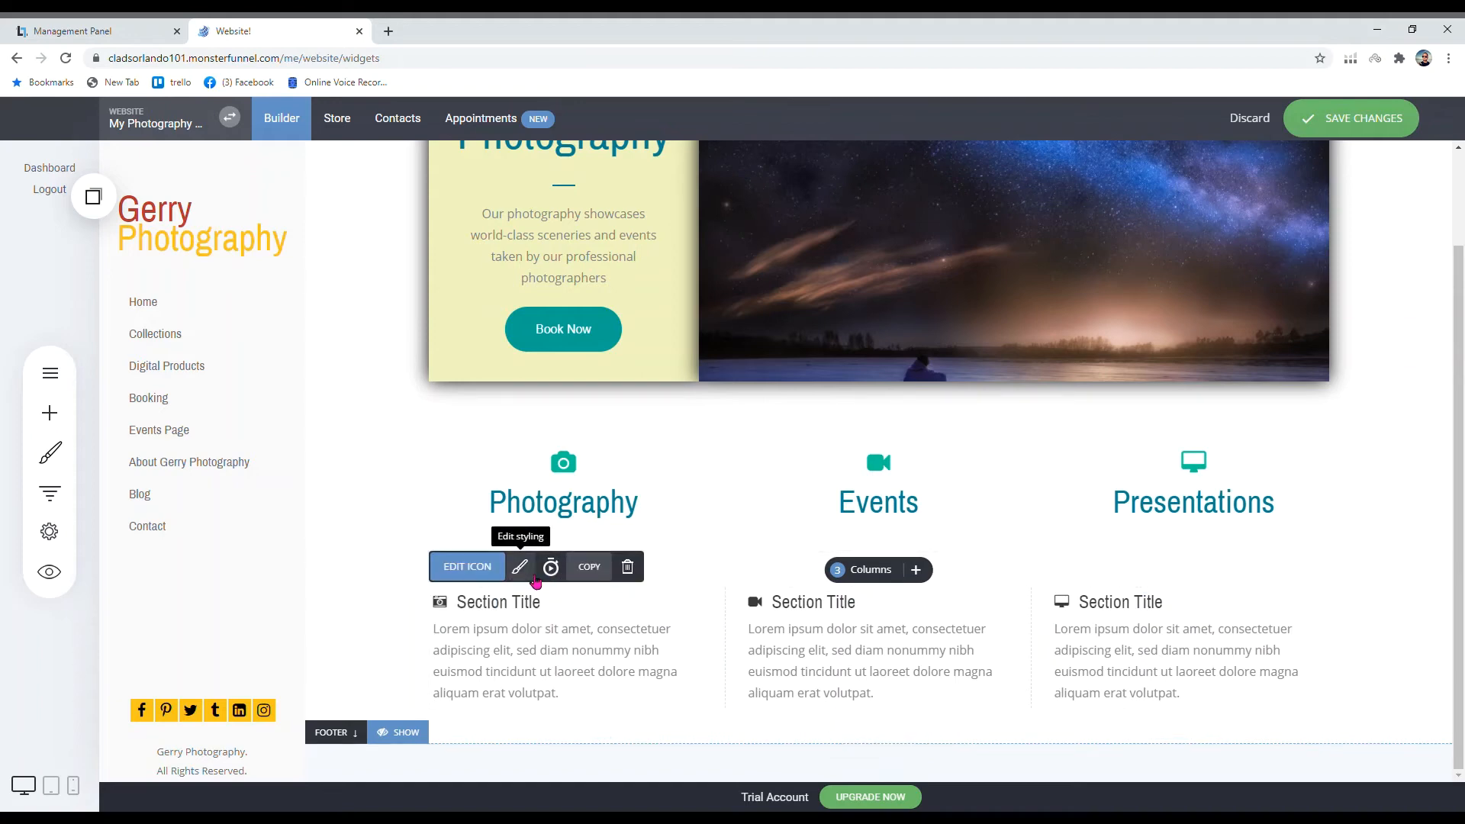
{"action": "left_click", "coordinate": [527, 573]}
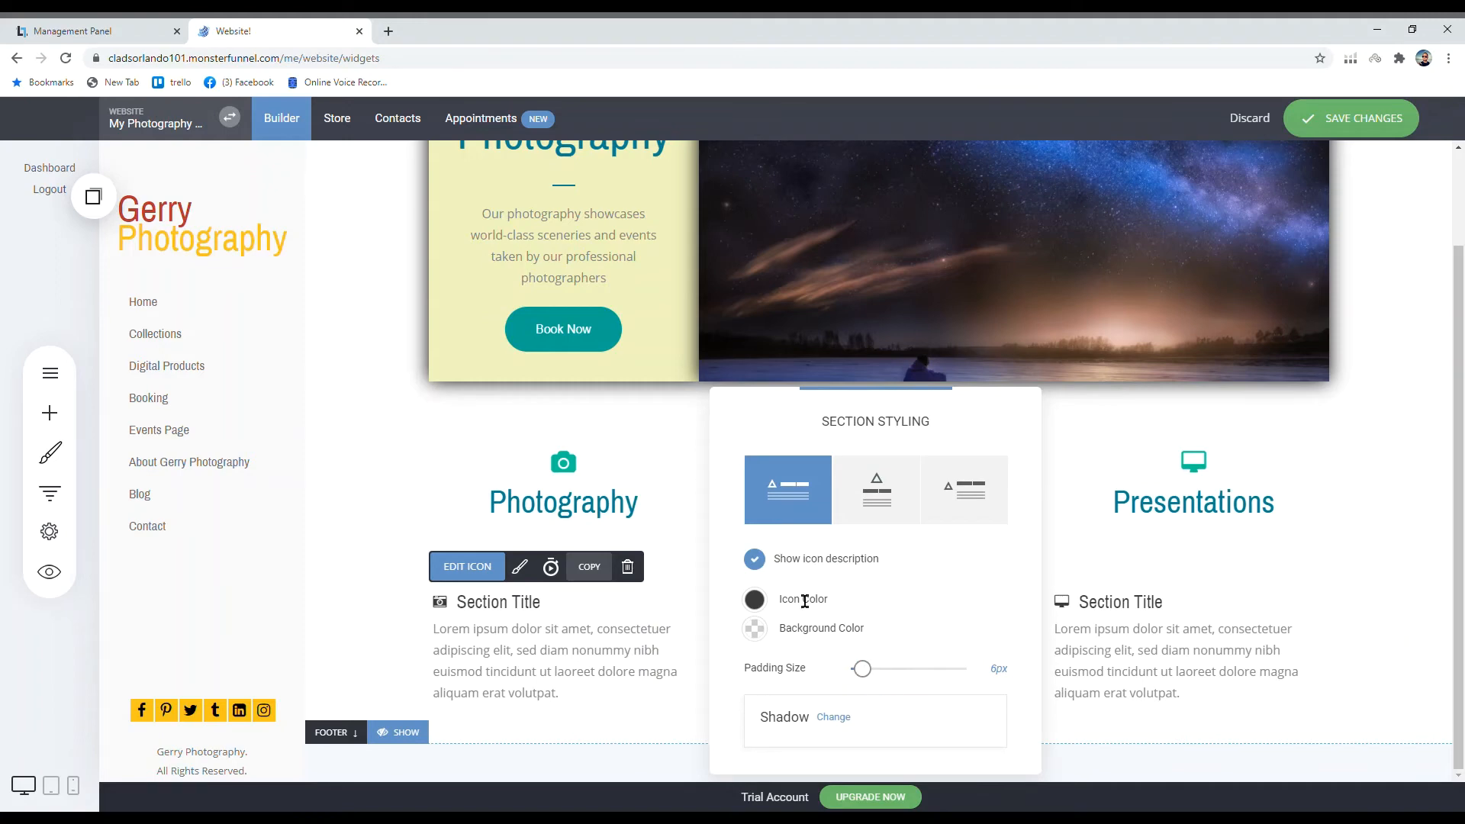
{"action": "left_click", "coordinate": [877, 492]}
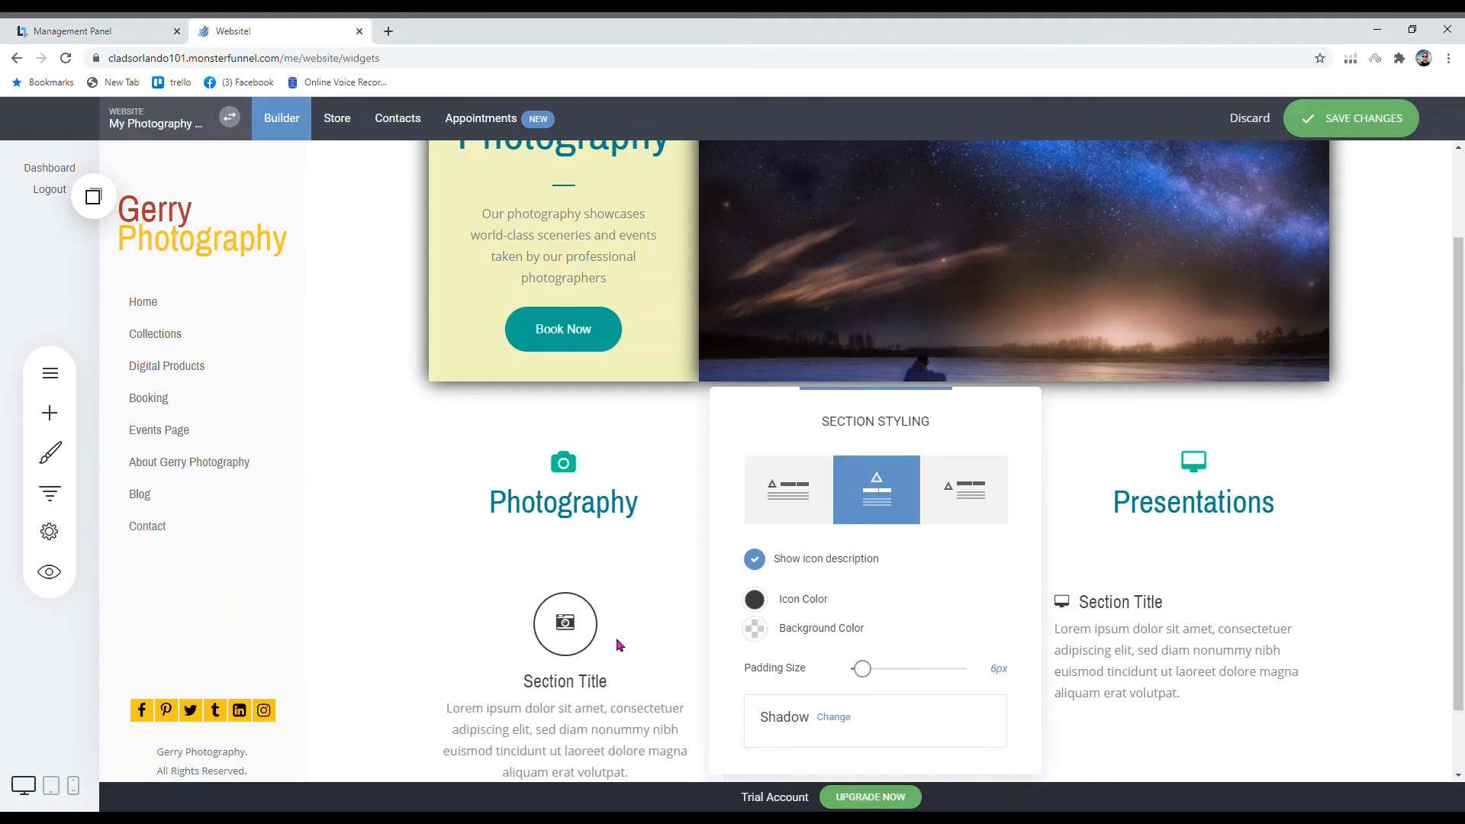
{"action": "left_click", "coordinate": [667, 647]}
Step: Switch the middle column's icon section to the centered layout with the icon above the title and description
{"action": "left_click", "coordinate": [840, 635]}
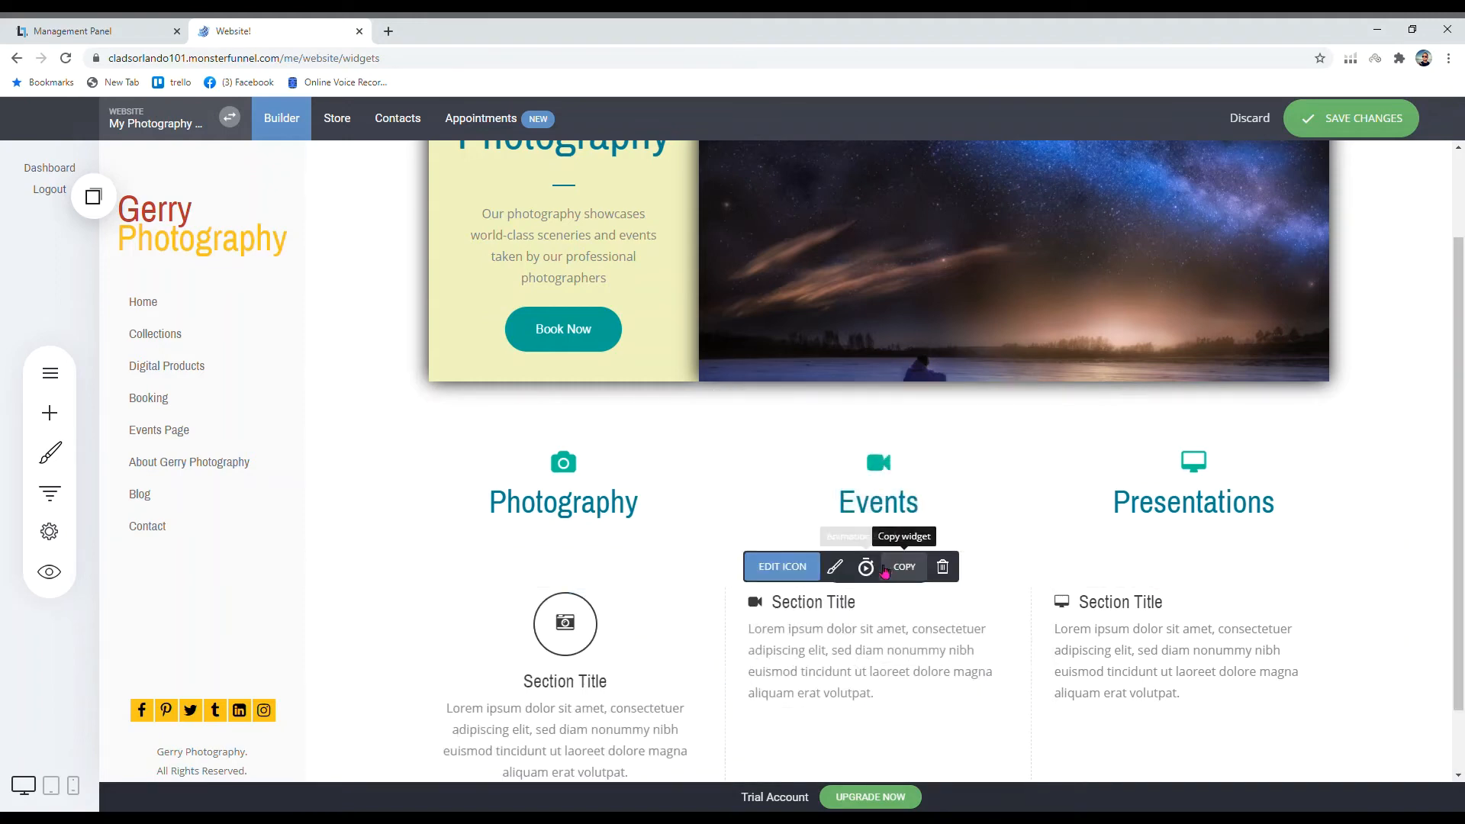
{"action": "left_click", "coordinate": [834, 566]}
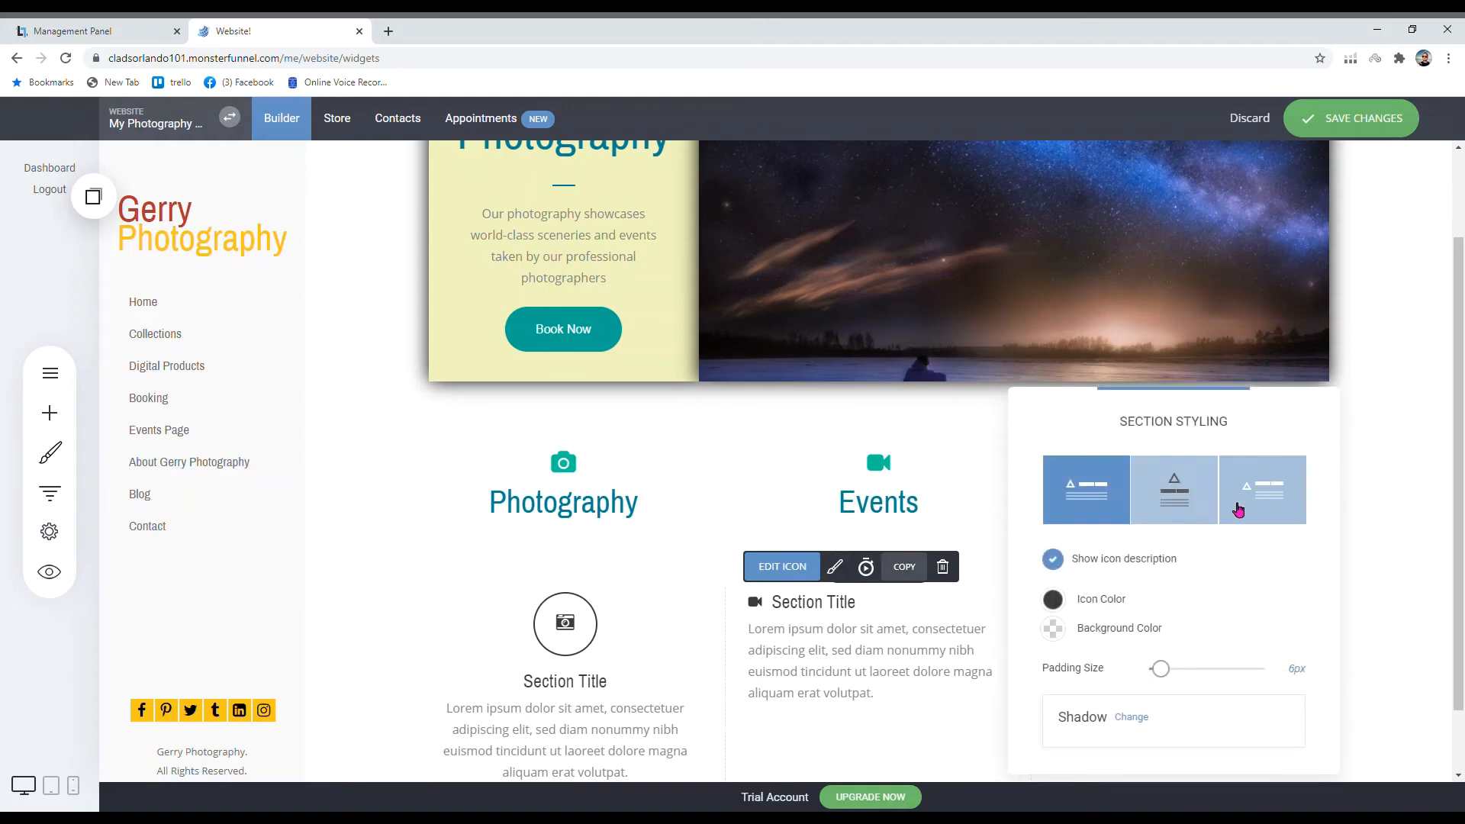
{"action": "left_click", "coordinate": [1264, 514]}
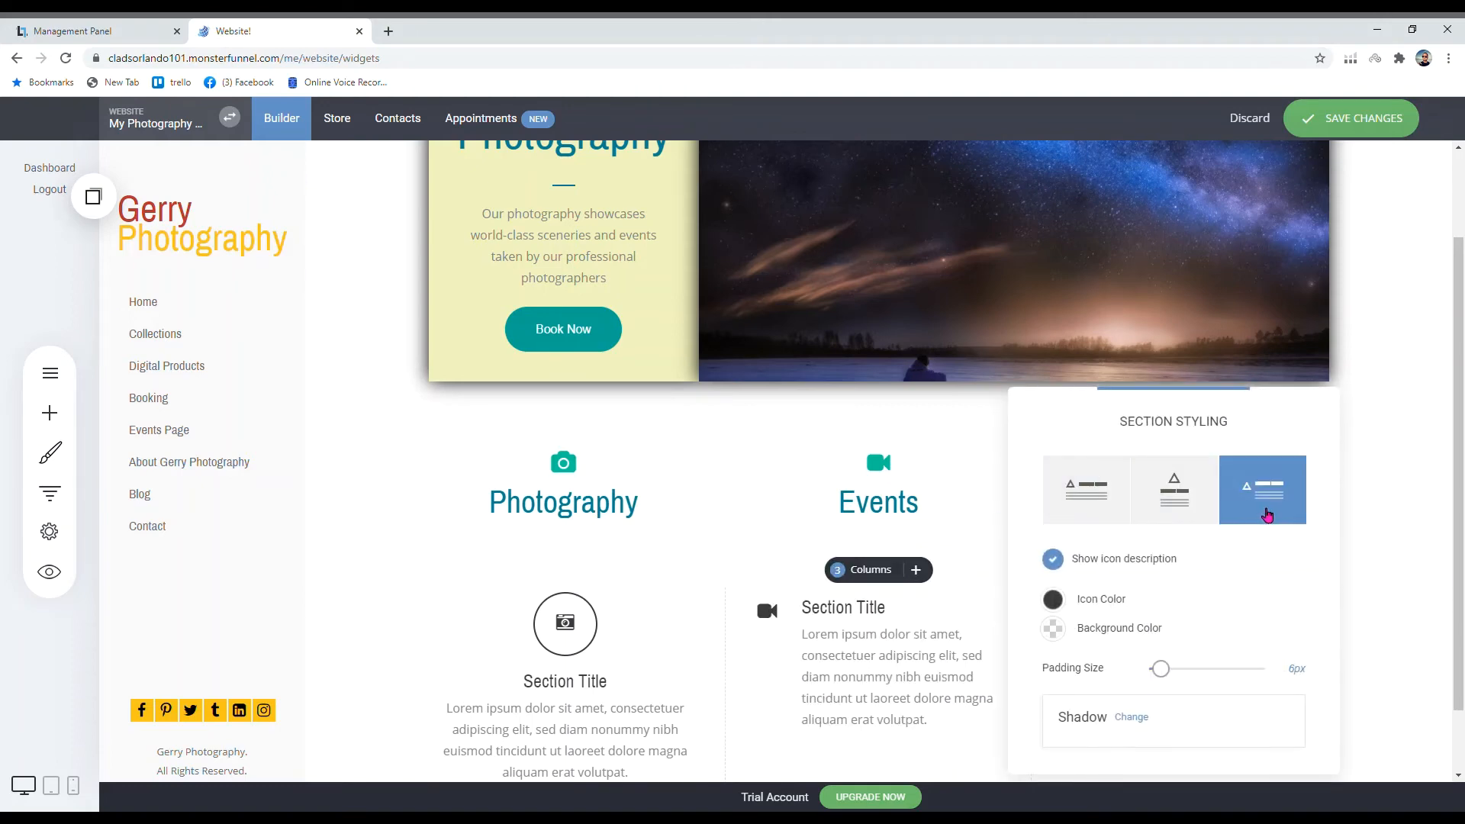
{"action": "left_click", "coordinate": [1167, 495]}
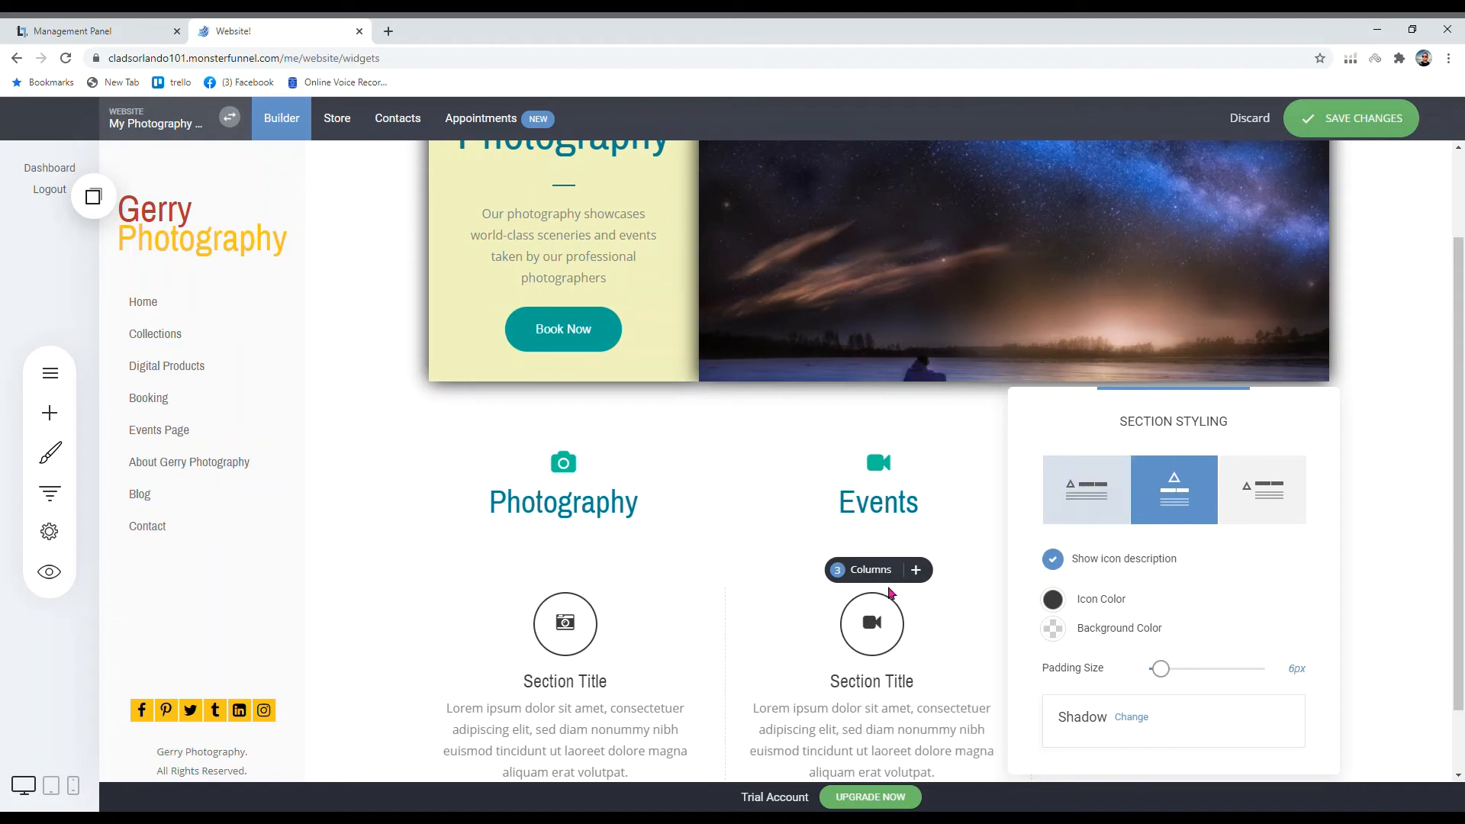
{"action": "left_click", "coordinate": [900, 675]}
Step: Switch the third column's icon section to the centered layout with the icon above the title and description
{"action": "left_click", "coordinate": [1105, 615]}
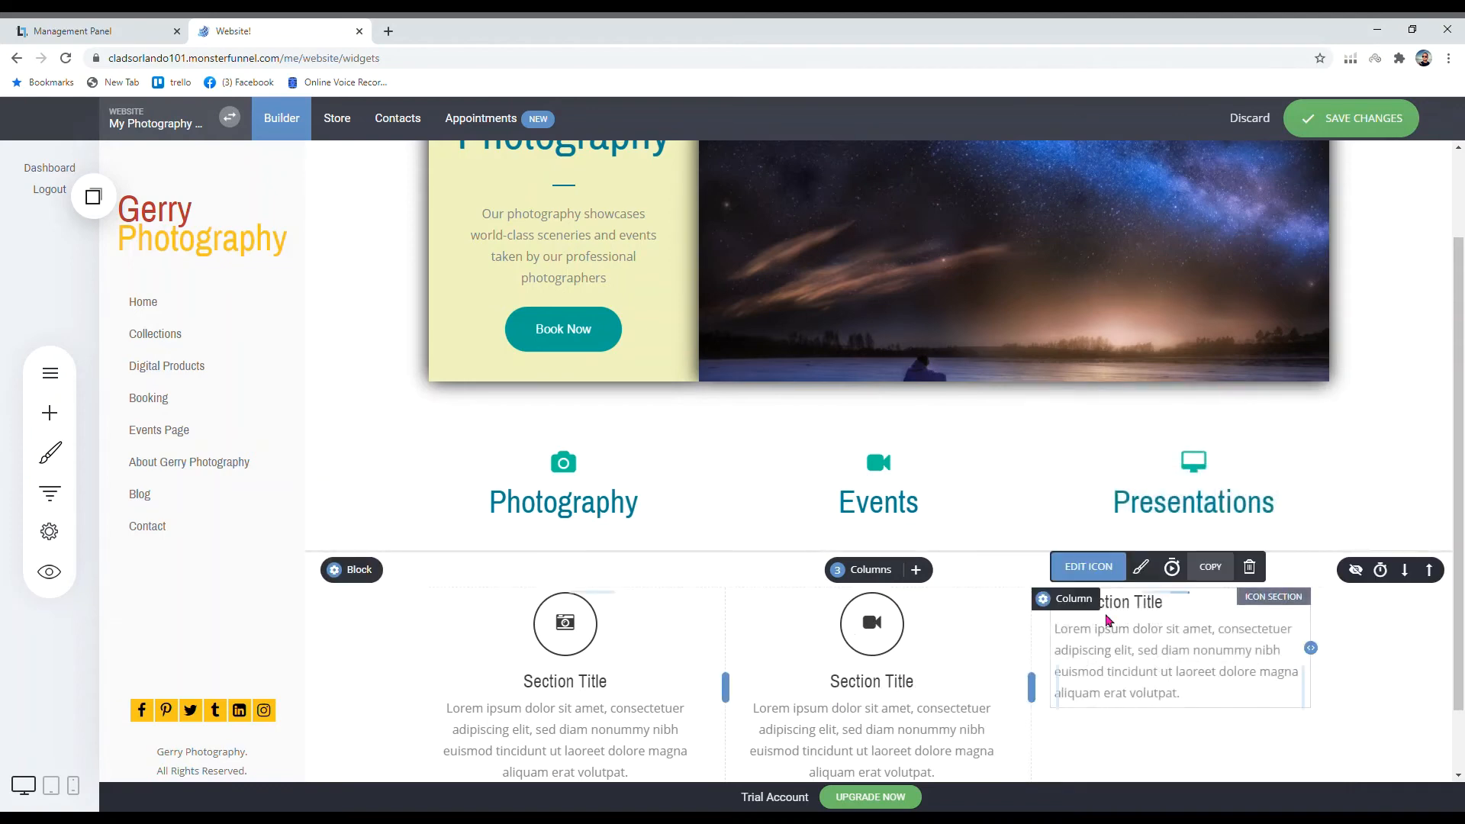
{"action": "left_click", "coordinate": [1093, 564]}
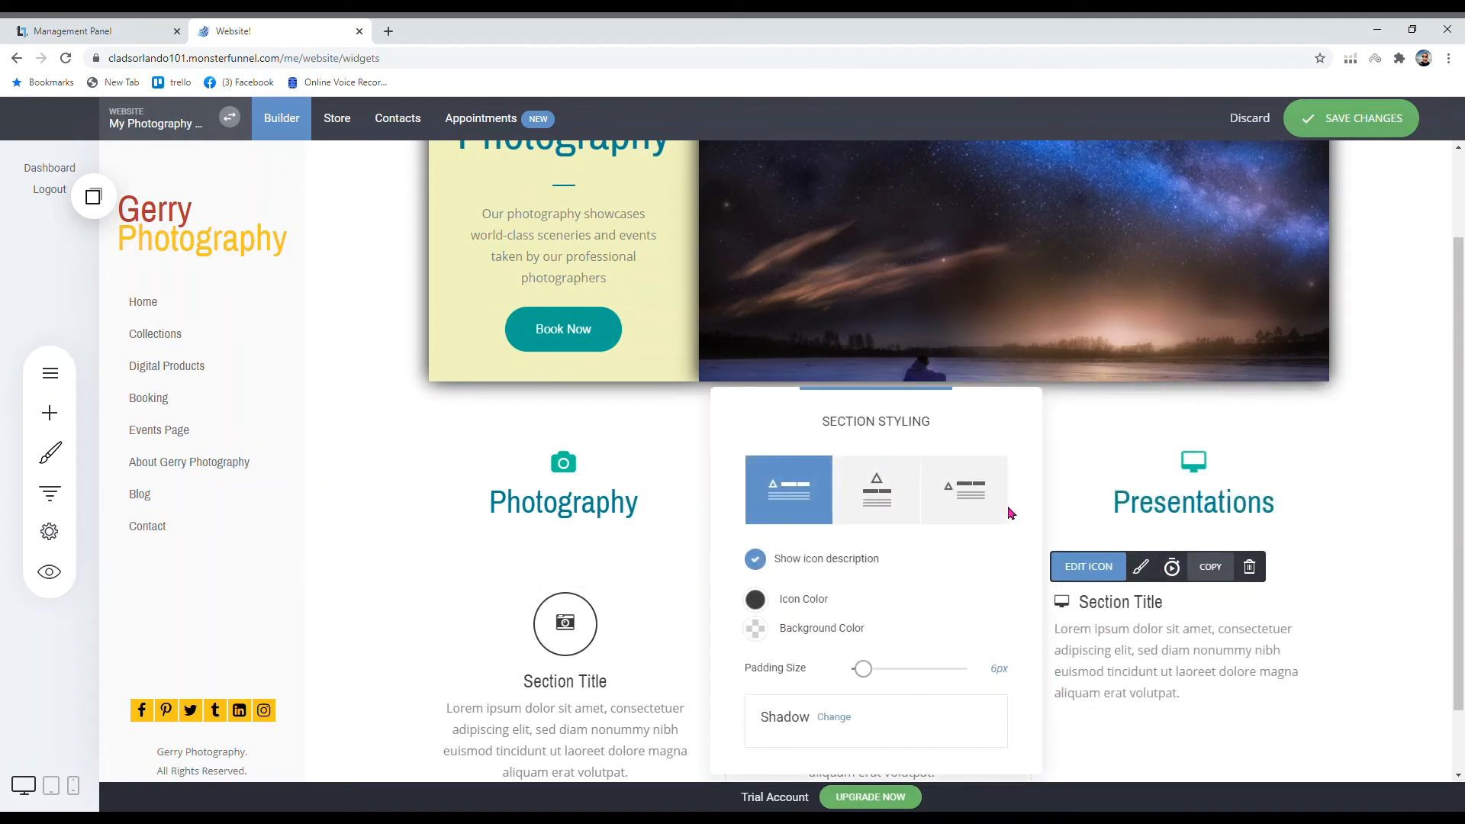
{"action": "left_click", "coordinate": [878, 492]}
{"action": "left_click", "coordinate": [1080, 686]}
{"action": "scroll", "coordinate": [1083, 686], "scroll_direction": "down", "scroll_amount": 1}
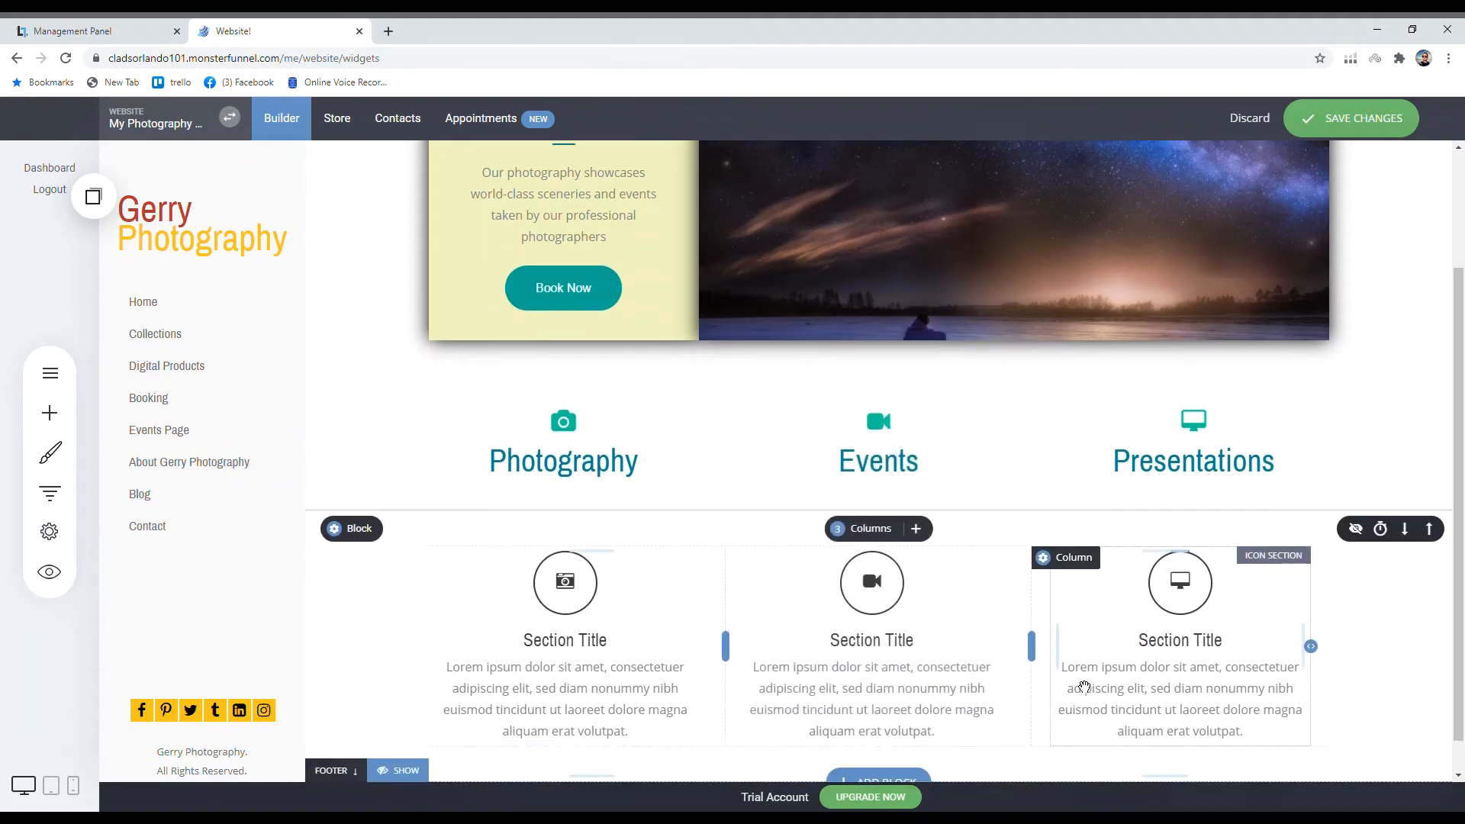
{"action": "scroll", "coordinate": [1083, 686], "scroll_direction": "down", "scroll_amount": 1}
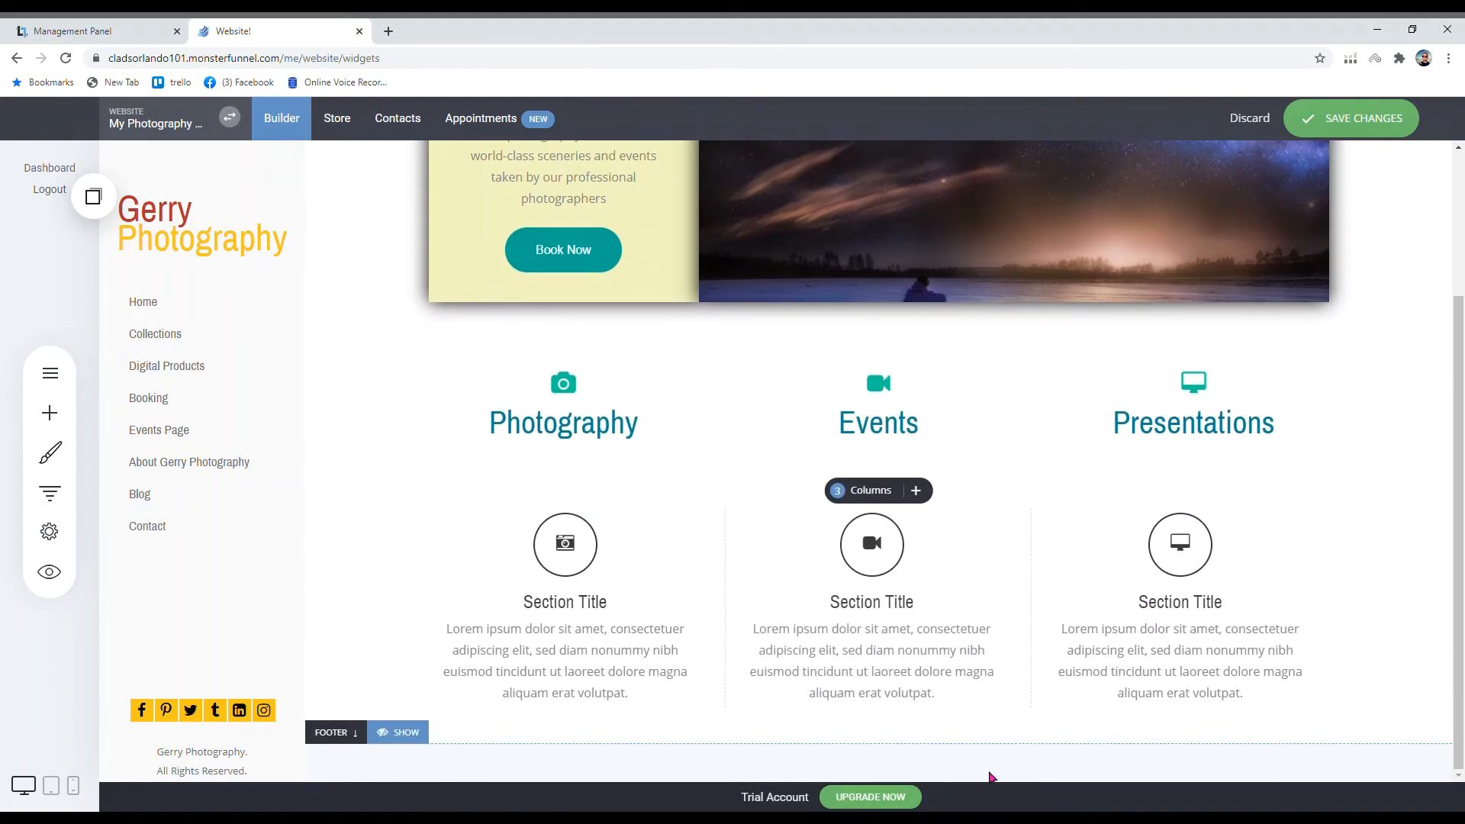
Step: Set the first column's camera icon to the dark teal global color #028090
{"action": "left_click", "coordinate": [557, 608]}
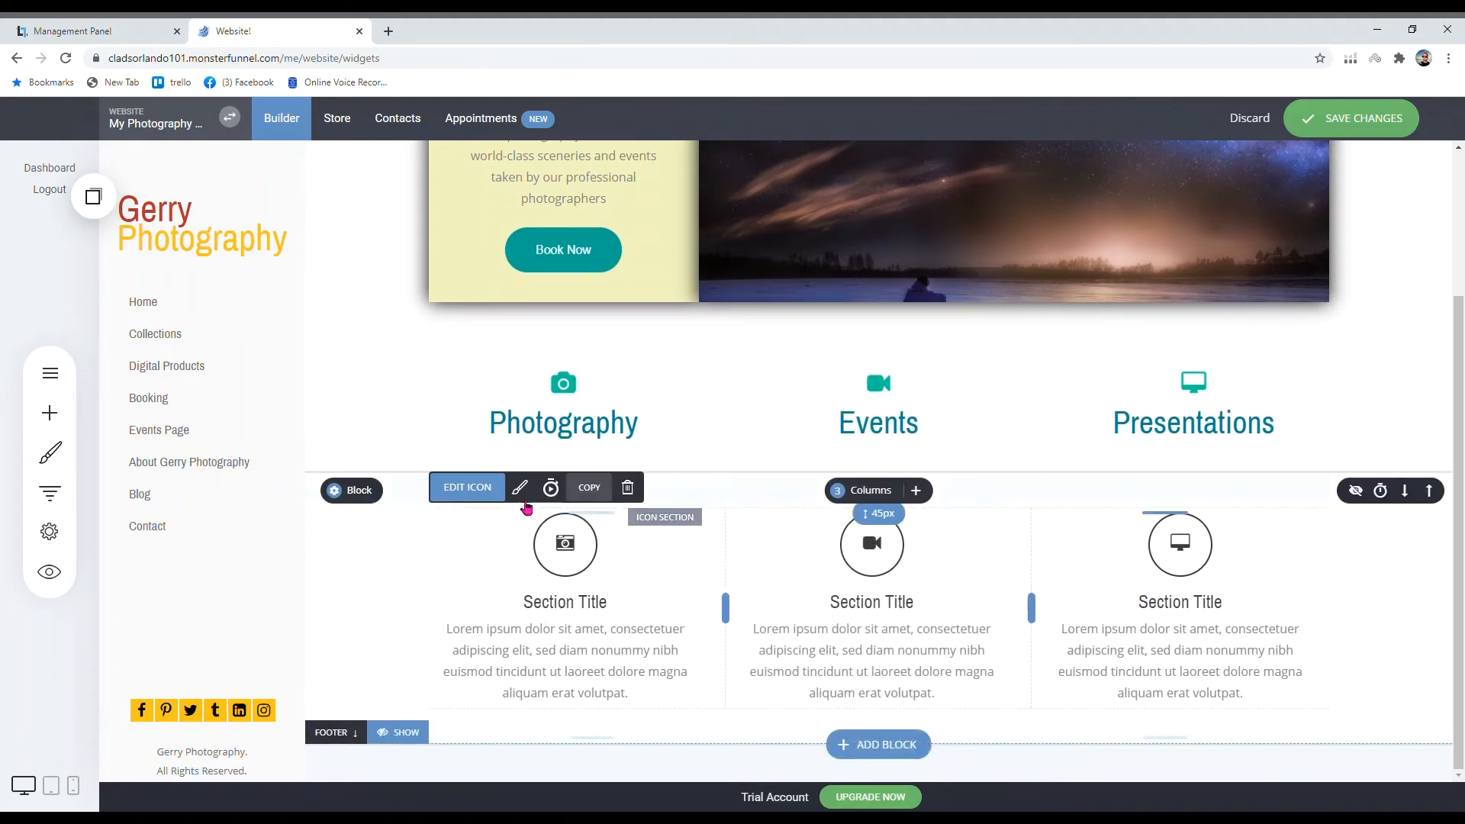
{"action": "left_click", "coordinate": [519, 486]}
{"action": "left_click", "coordinate": [755, 644]}
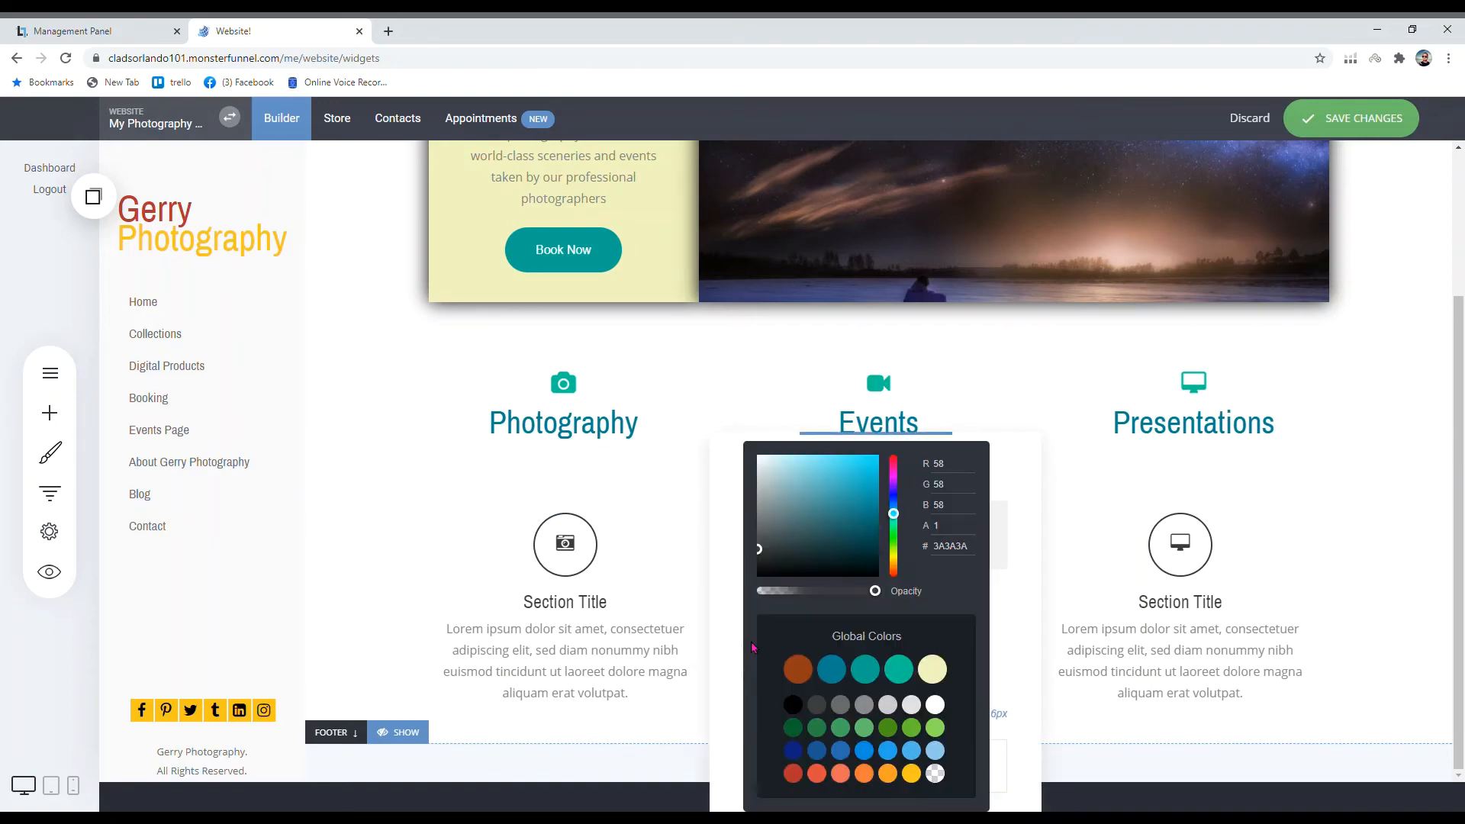
{"action": "left_click", "coordinate": [864, 669]}
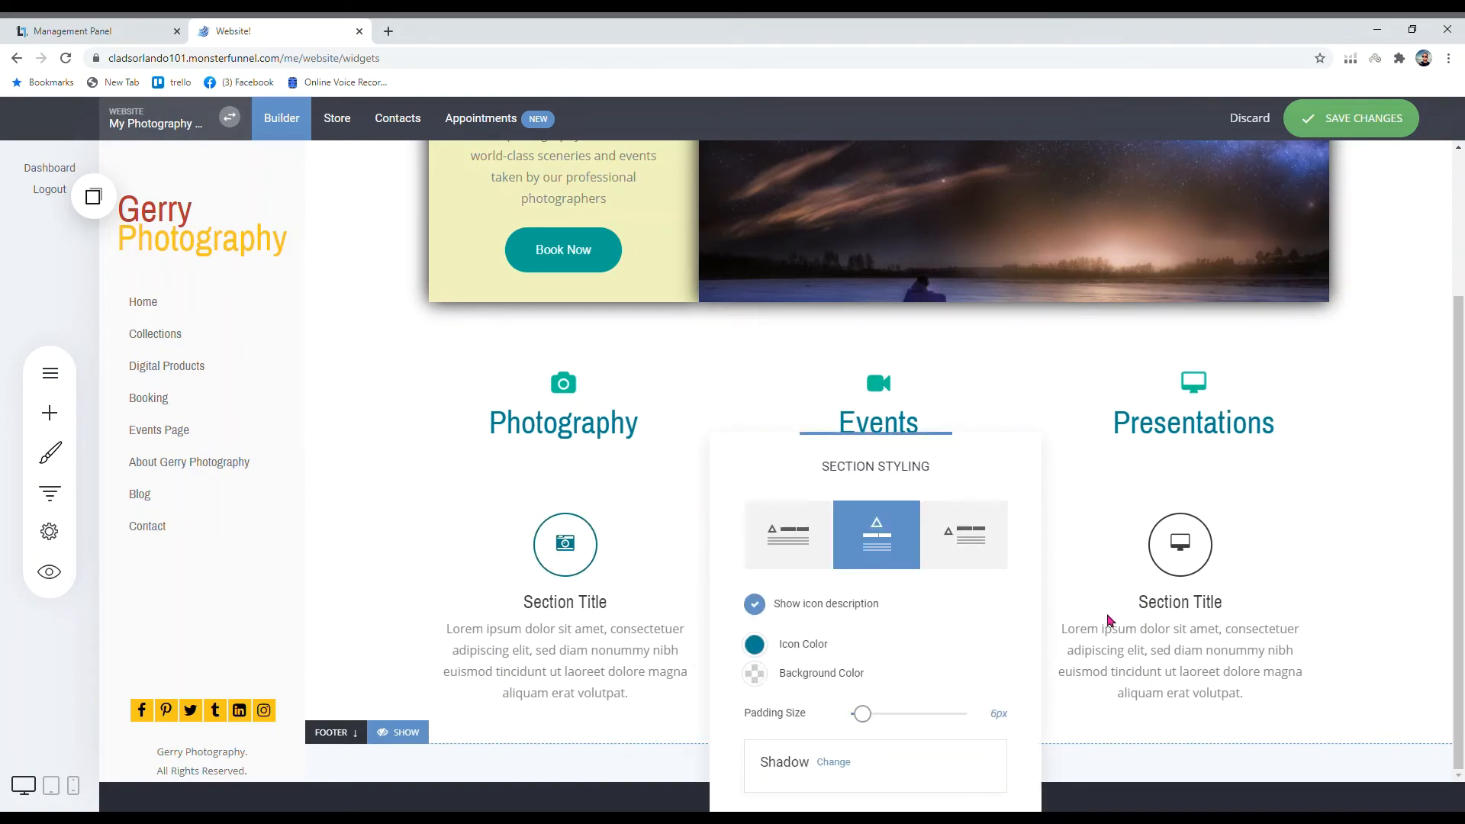
Step: Set the middle column's video icon to the dark teal global color #028090
{"action": "left_click", "coordinate": [883, 545]}
{"action": "left_click", "coordinate": [835, 487]}
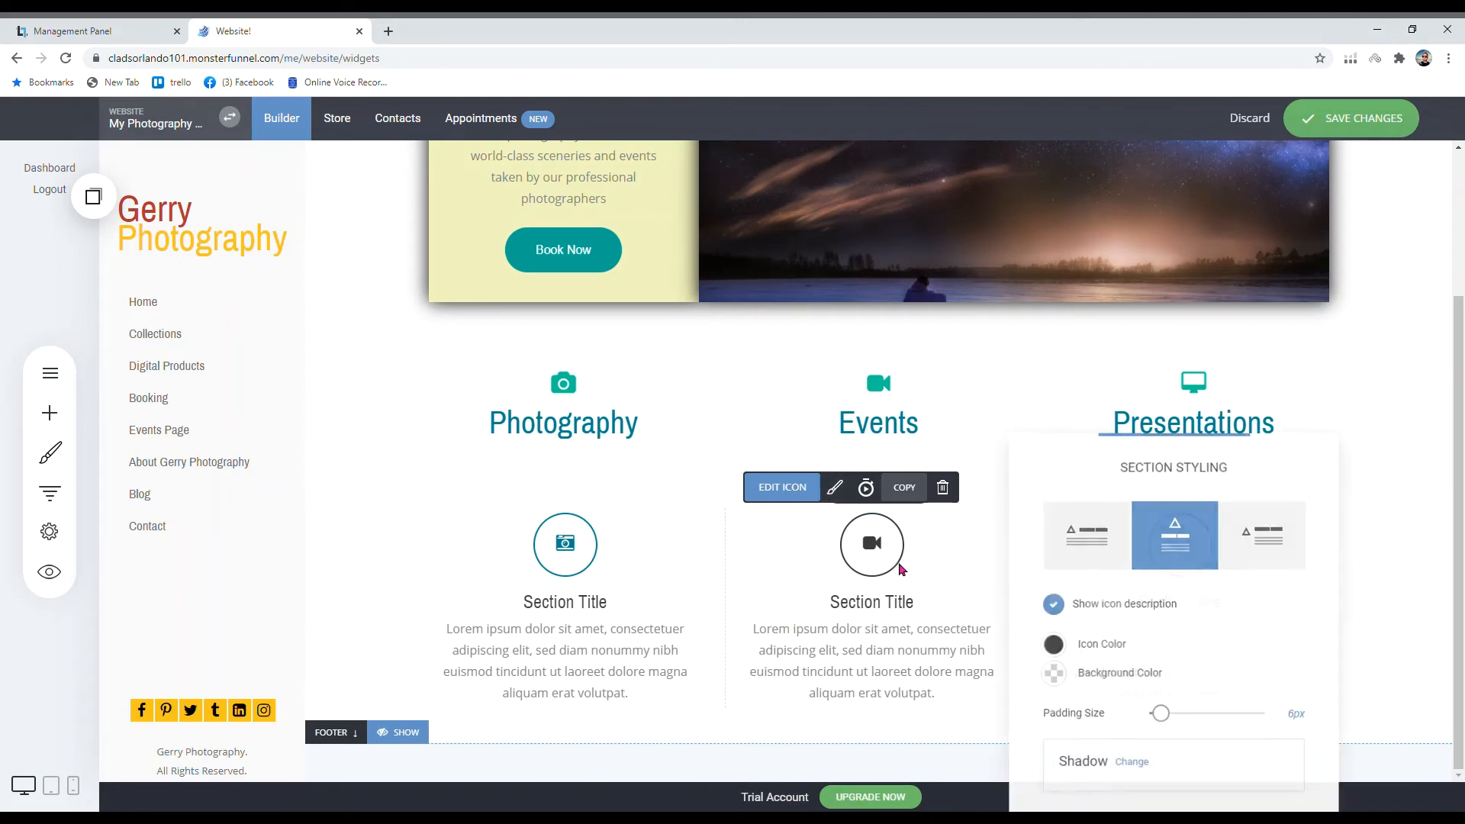
{"action": "left_click", "coordinate": [1053, 647]}
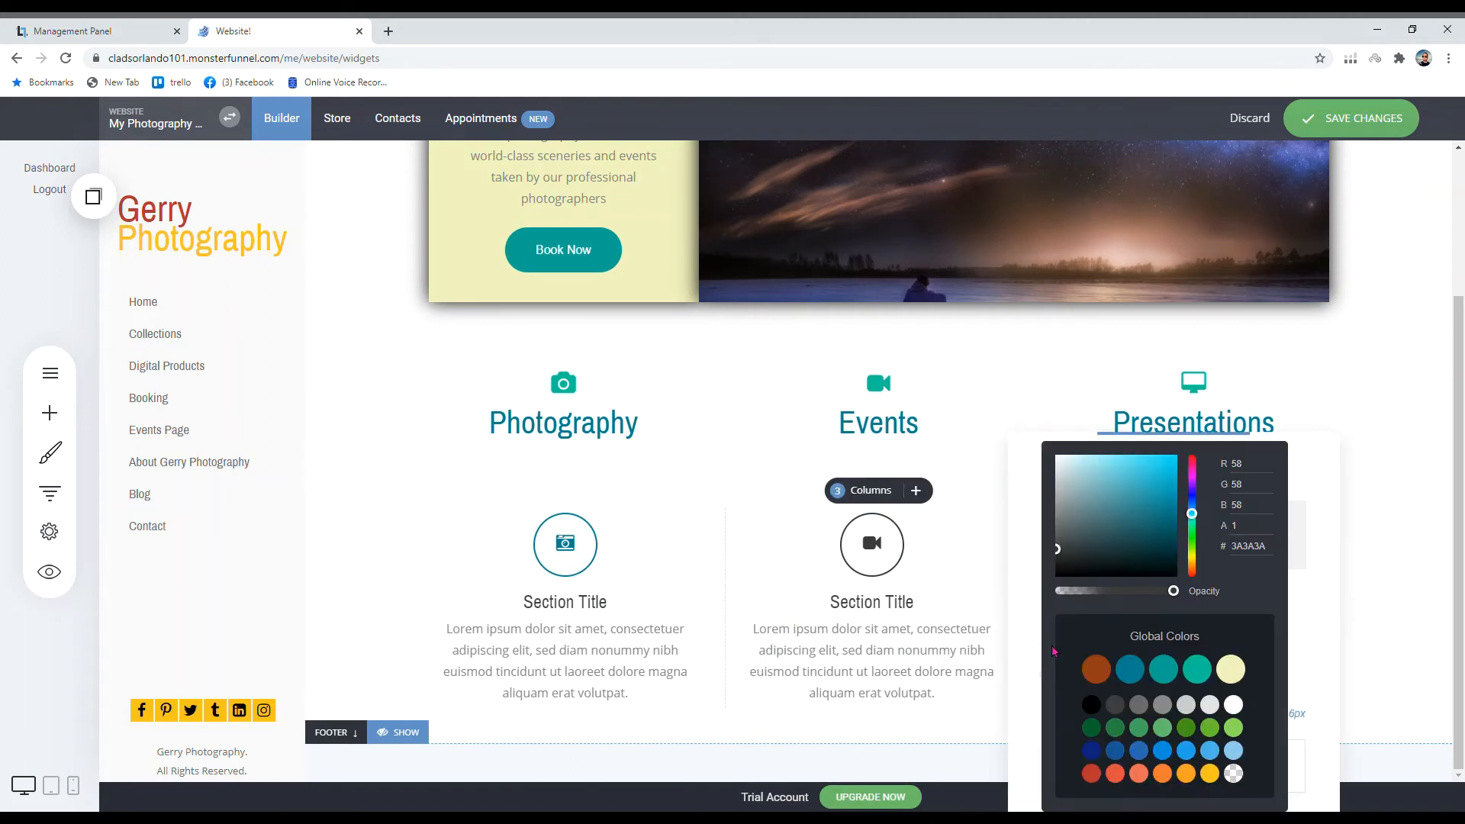
{"action": "left_click", "coordinate": [1130, 666]}
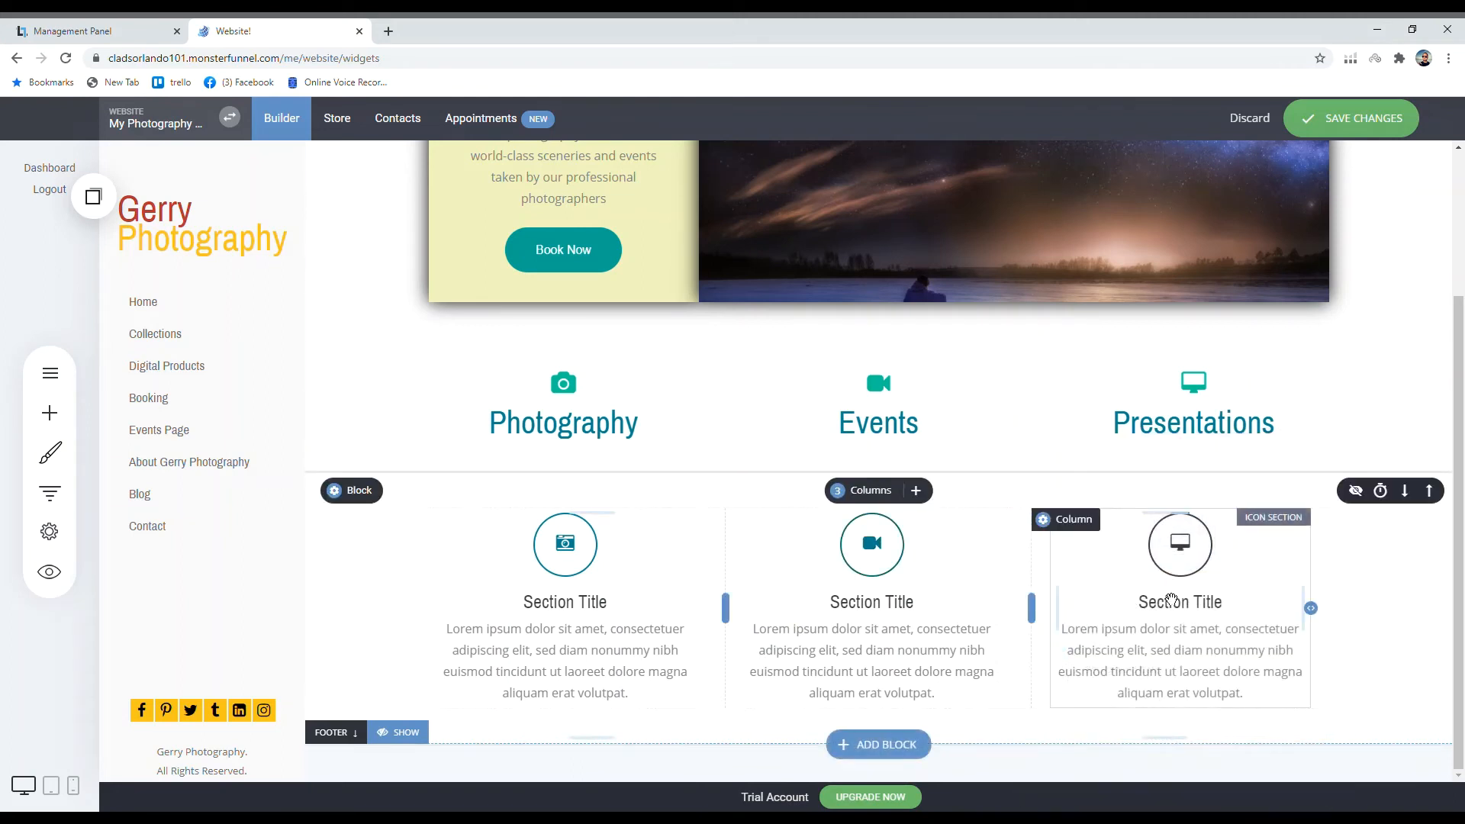
Step: Set the third column's monitor icon to the dark teal global color #028090
{"action": "left_click", "coordinate": [1163, 579]}
{"action": "left_click", "coordinate": [1140, 487]}
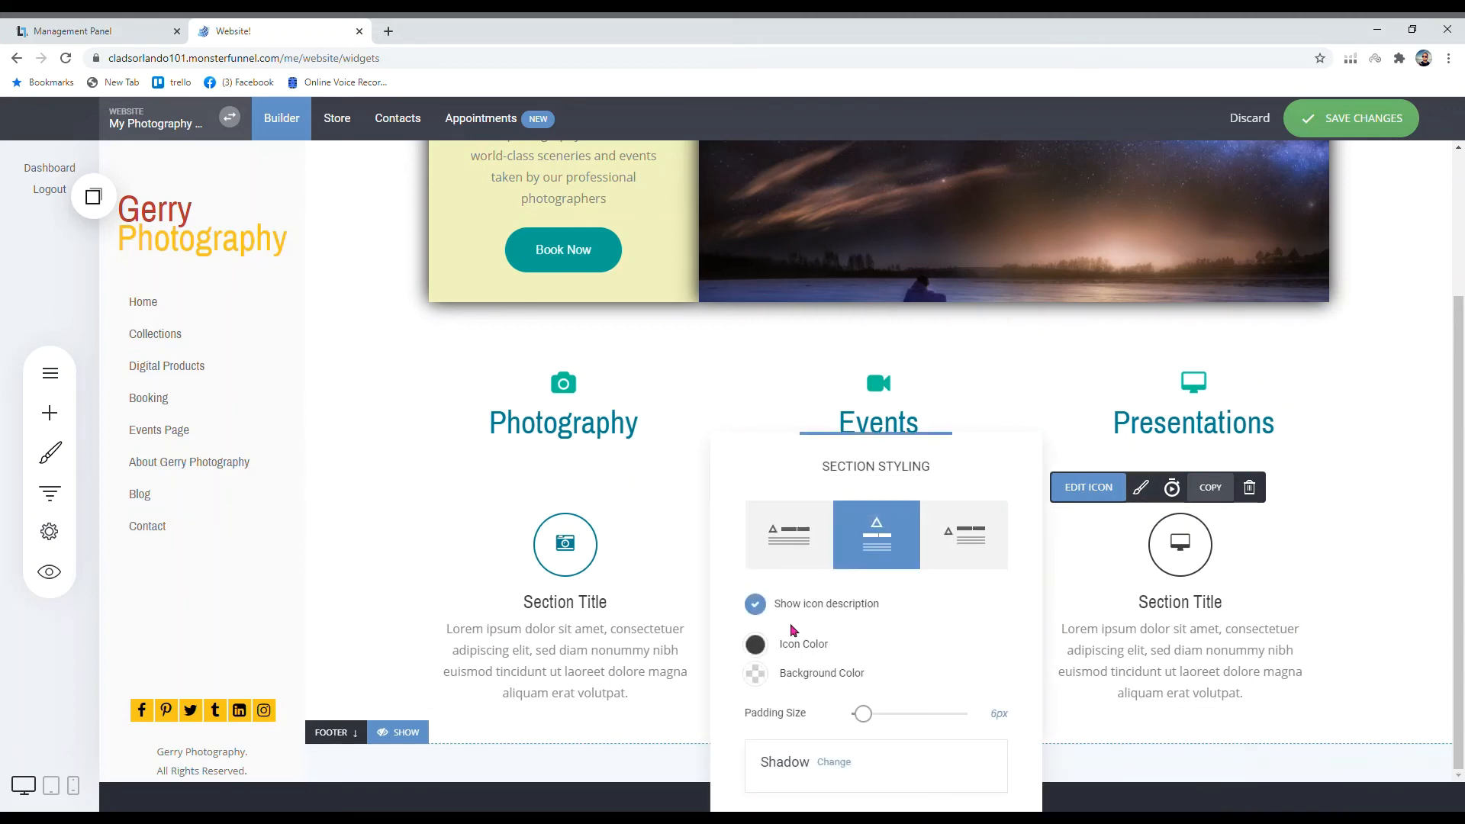
{"action": "left_click", "coordinate": [755, 646]}
{"action": "left_click", "coordinate": [856, 658]}
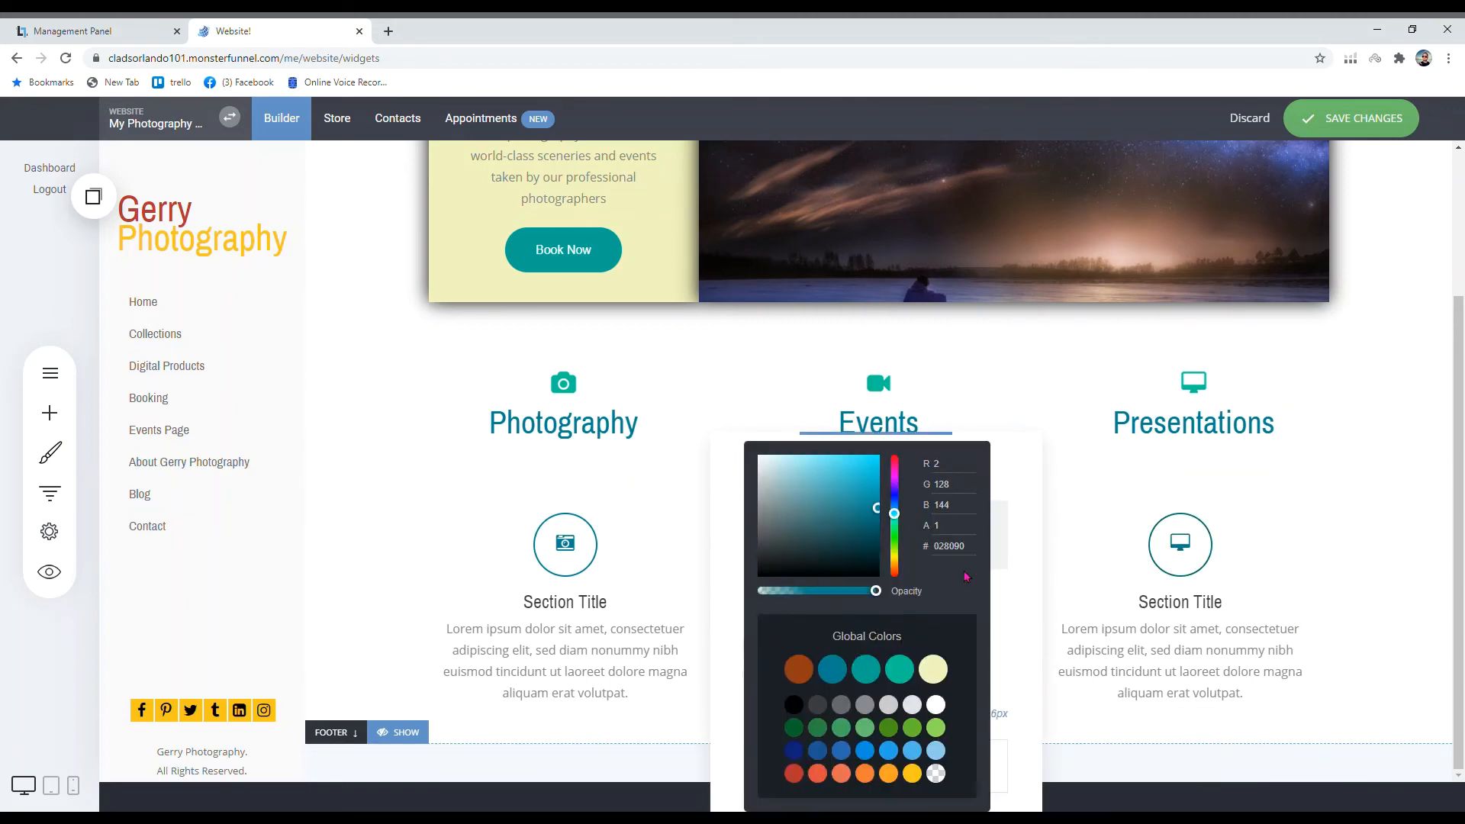
{"action": "left_click", "coordinate": [1116, 594]}
Step: Color the section title and description text in the first column with the dark teal global color #028090
{"action": "double_click", "coordinate": [552, 608]}
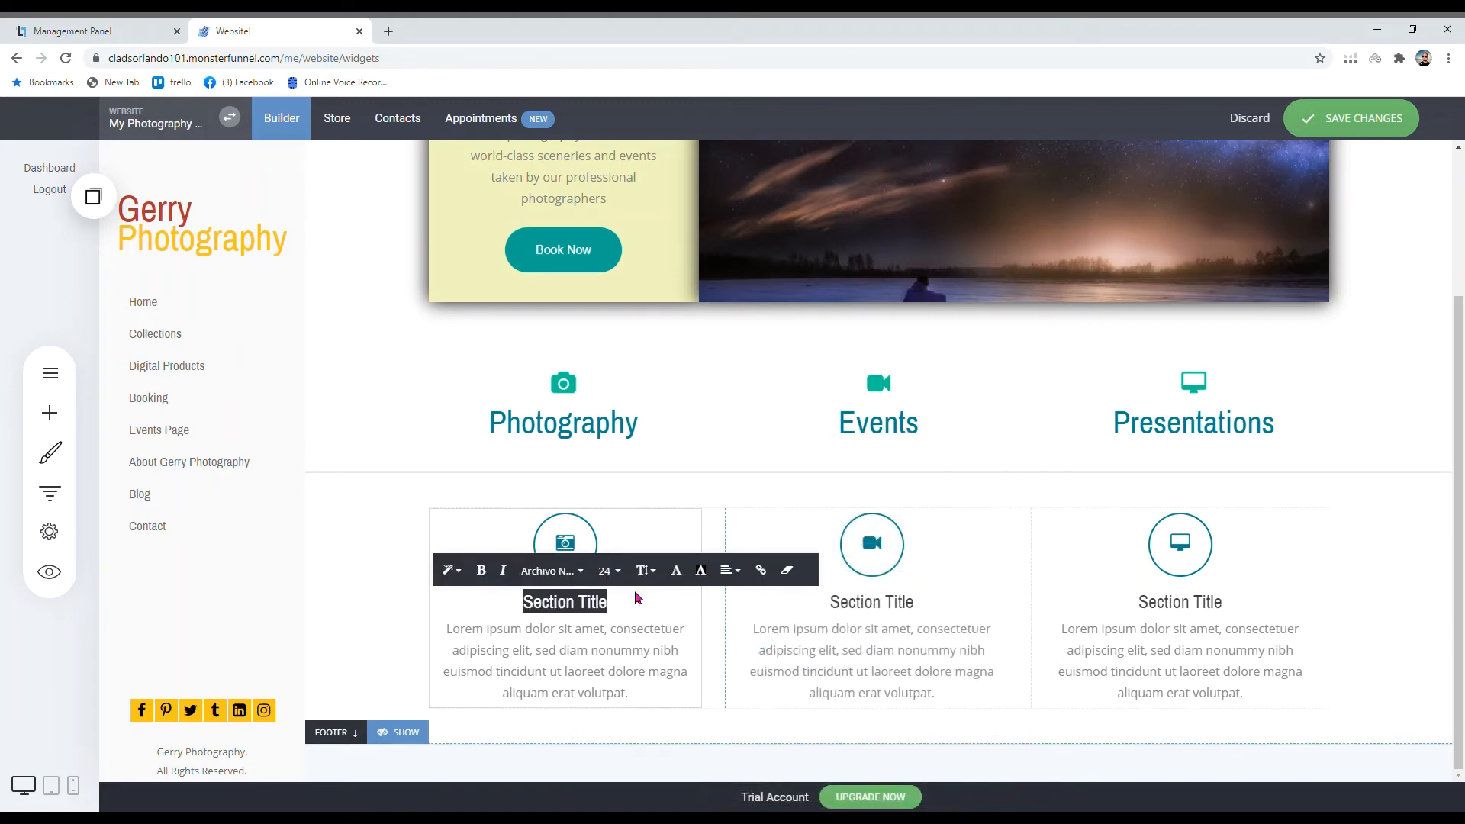
{"action": "left_click", "coordinate": [700, 570]}
{"action": "left_click", "coordinate": [798, 665]}
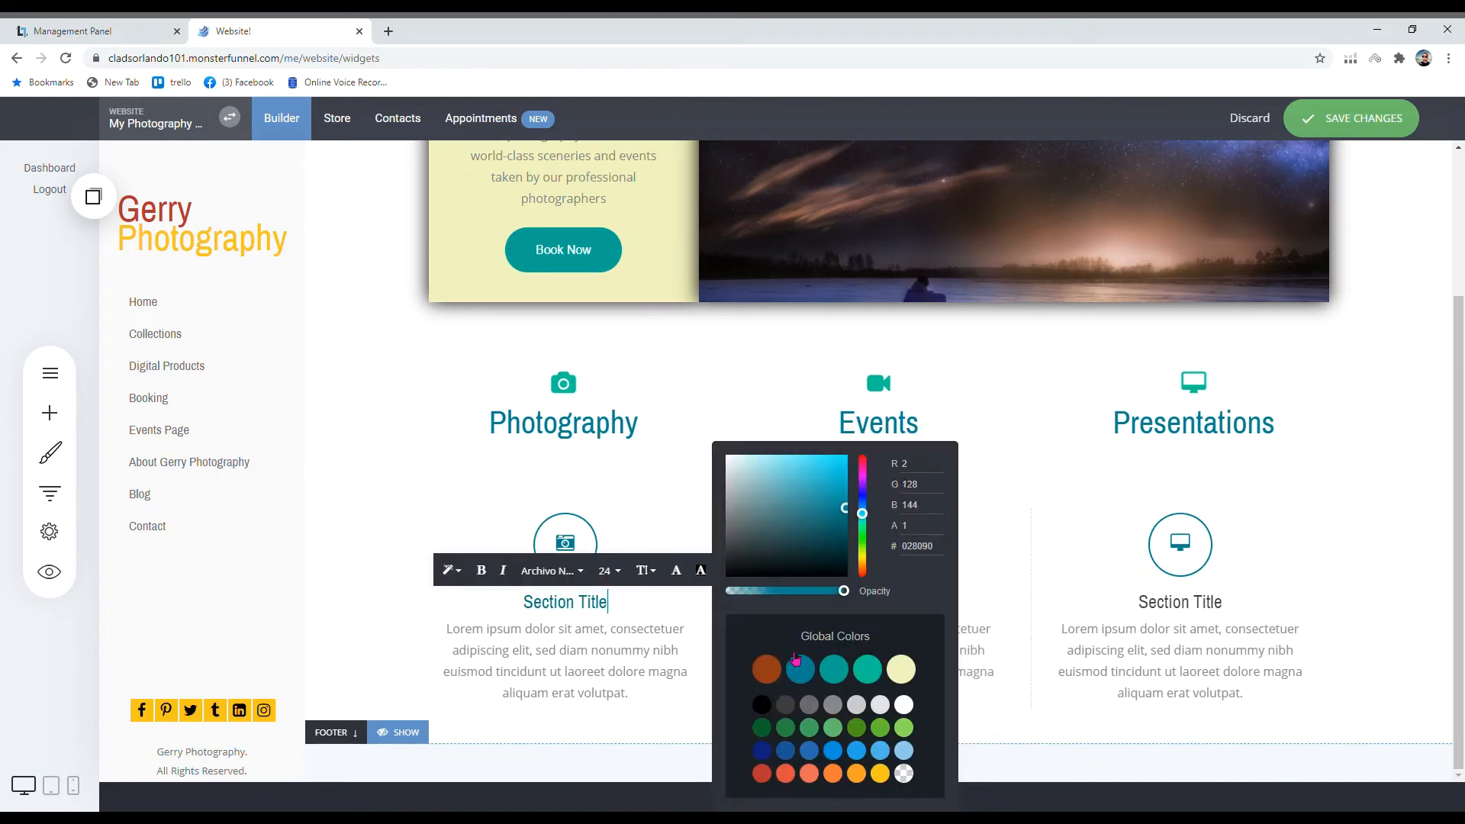
{"action": "left_click", "coordinate": [631, 676]}
{"action": "triple_click", "coordinate": [631, 677]}
{"action": "left_click", "coordinate": [693, 604]}
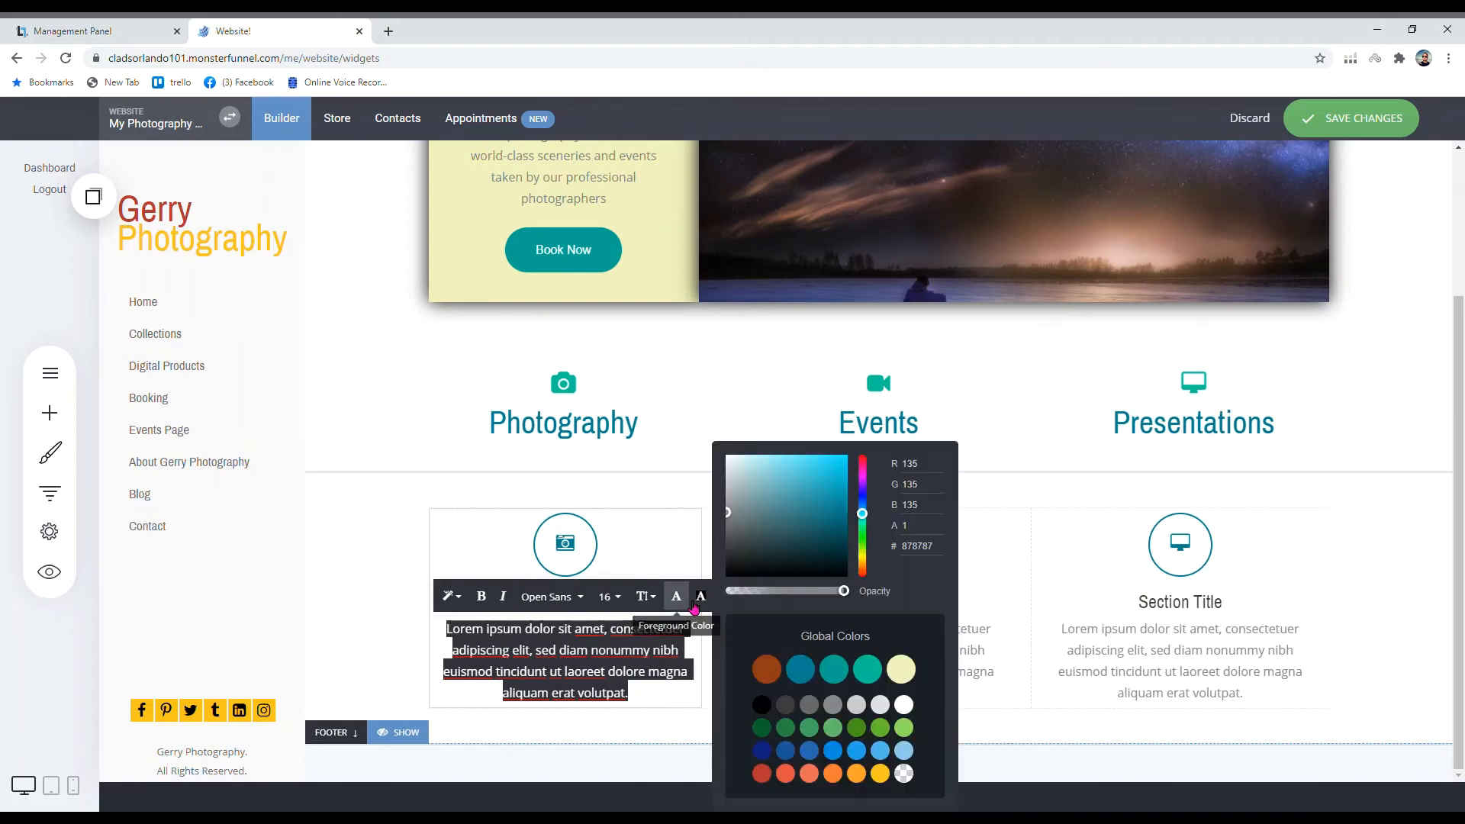
{"action": "left_click", "coordinate": [800, 669]}
{"action": "left_click", "coordinate": [992, 623]}
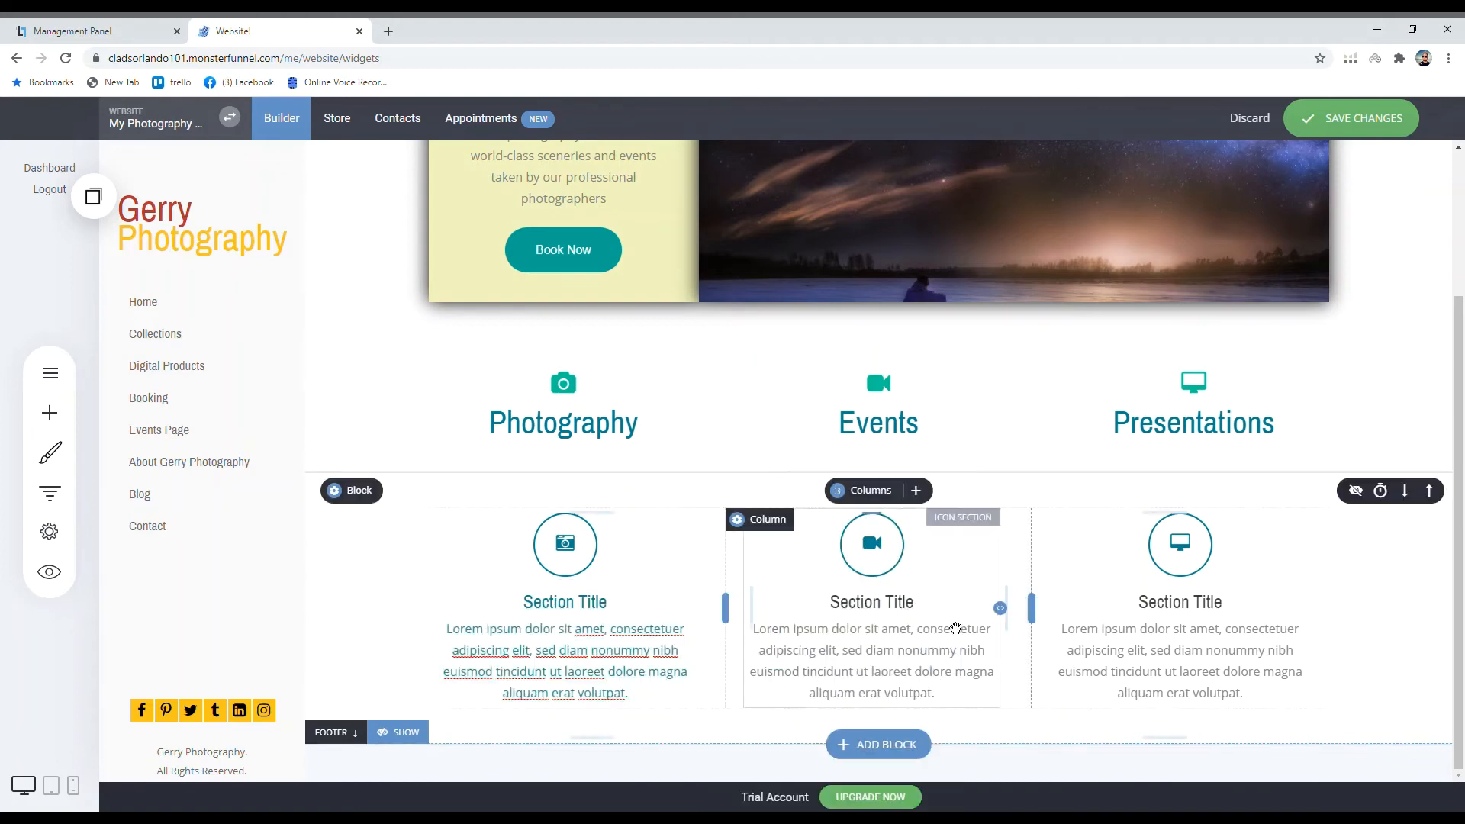
Step: Color the section title and description text in the middle column with the dark teal global color #028090
{"action": "triple_click", "coordinate": [900, 607]}
{"action": "left_click", "coordinate": [991, 570]}
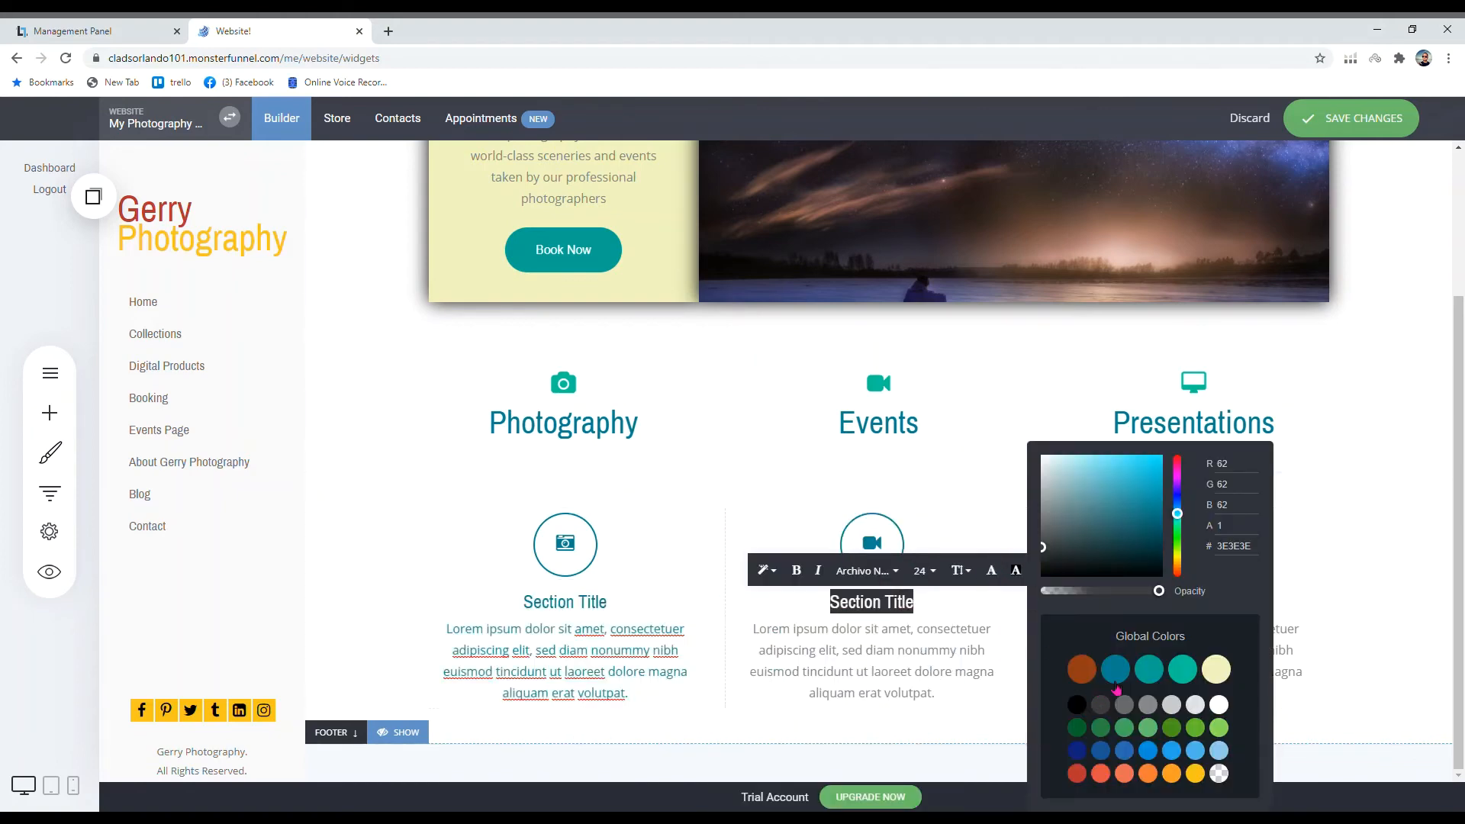
{"action": "left_click", "coordinate": [1114, 669]}
{"action": "left_click", "coordinate": [946, 694]}
{"action": "triple_click", "coordinate": [950, 696]}
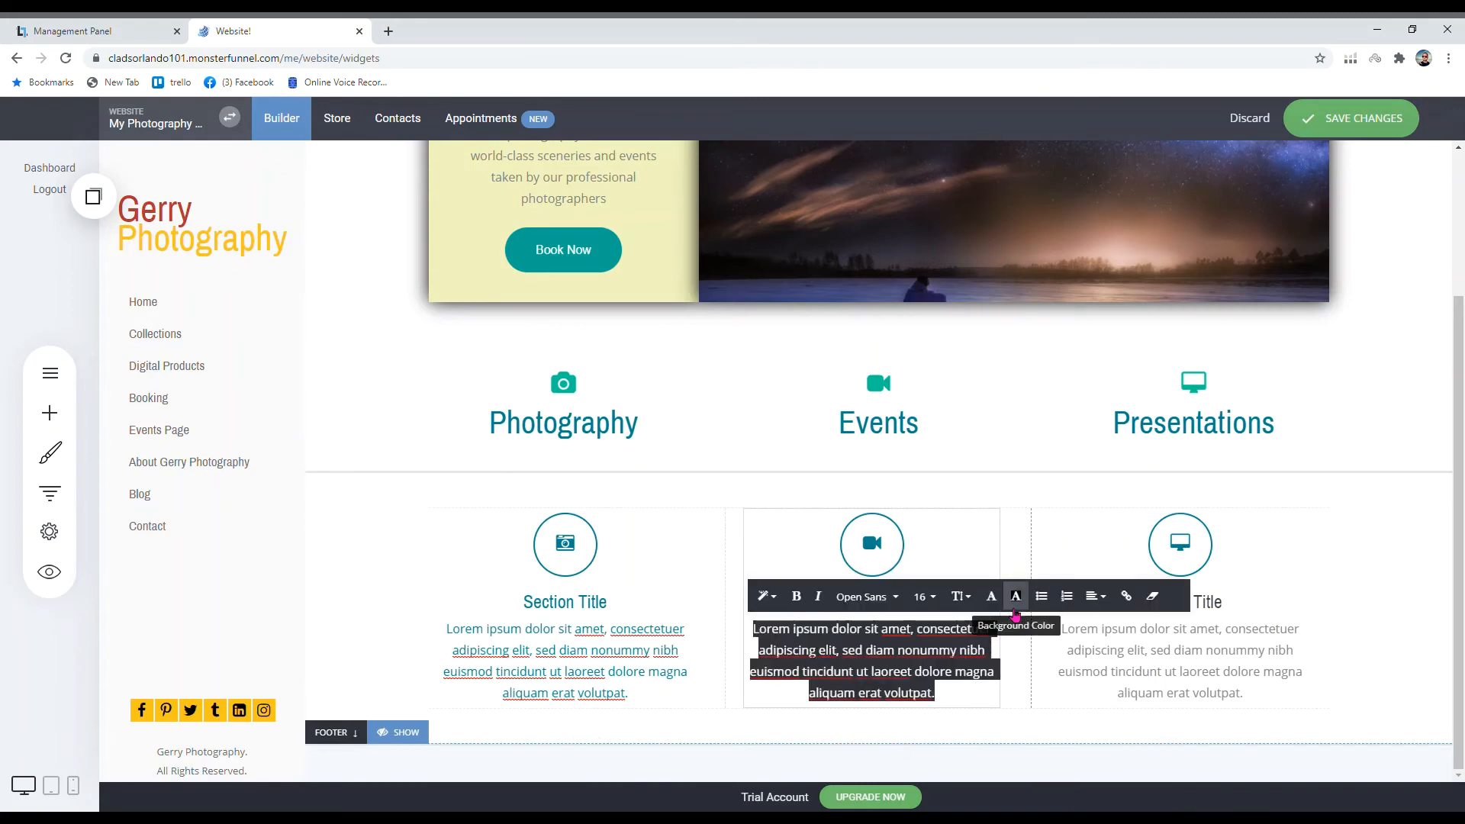
{"action": "left_click", "coordinate": [1015, 598]}
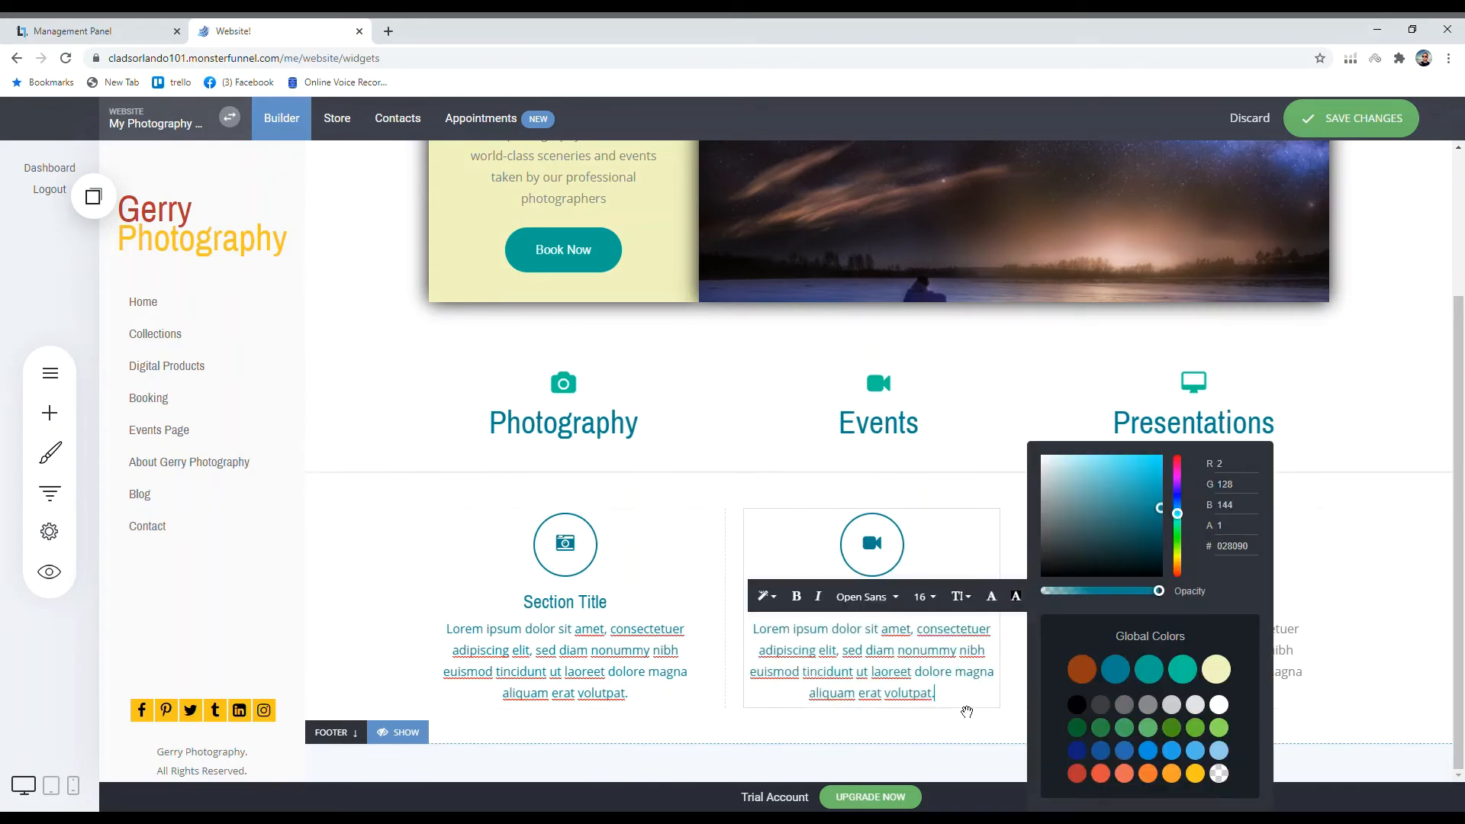
{"action": "left_click", "coordinate": [967, 712]}
Step: Color the description text in the third column dark teal to match the other two columns
{"action": "triple_click", "coordinate": [1087, 679]}
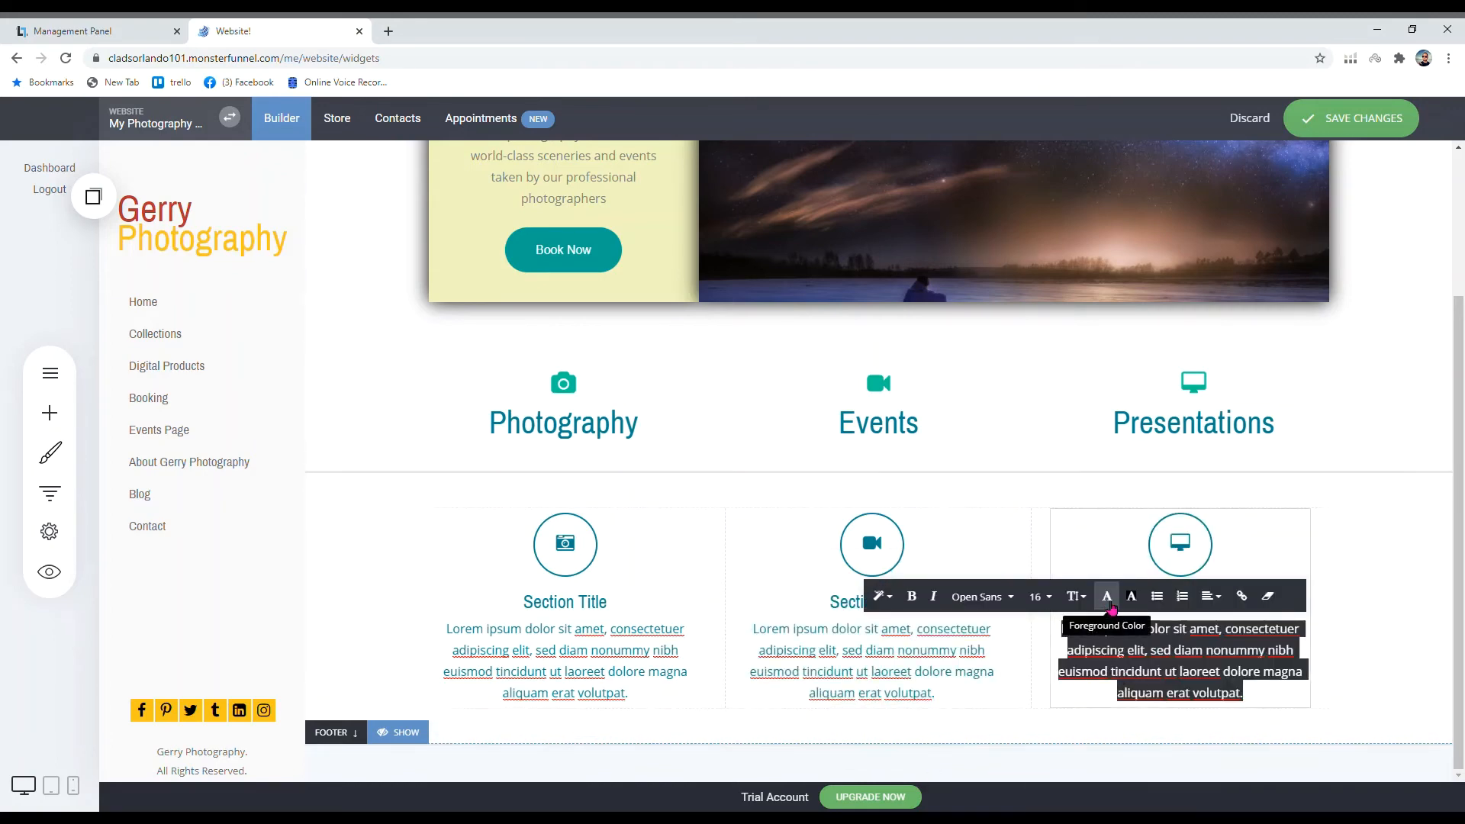
{"action": "left_click", "coordinate": [1107, 596]}
{"action": "left_click", "coordinate": [881, 675]}
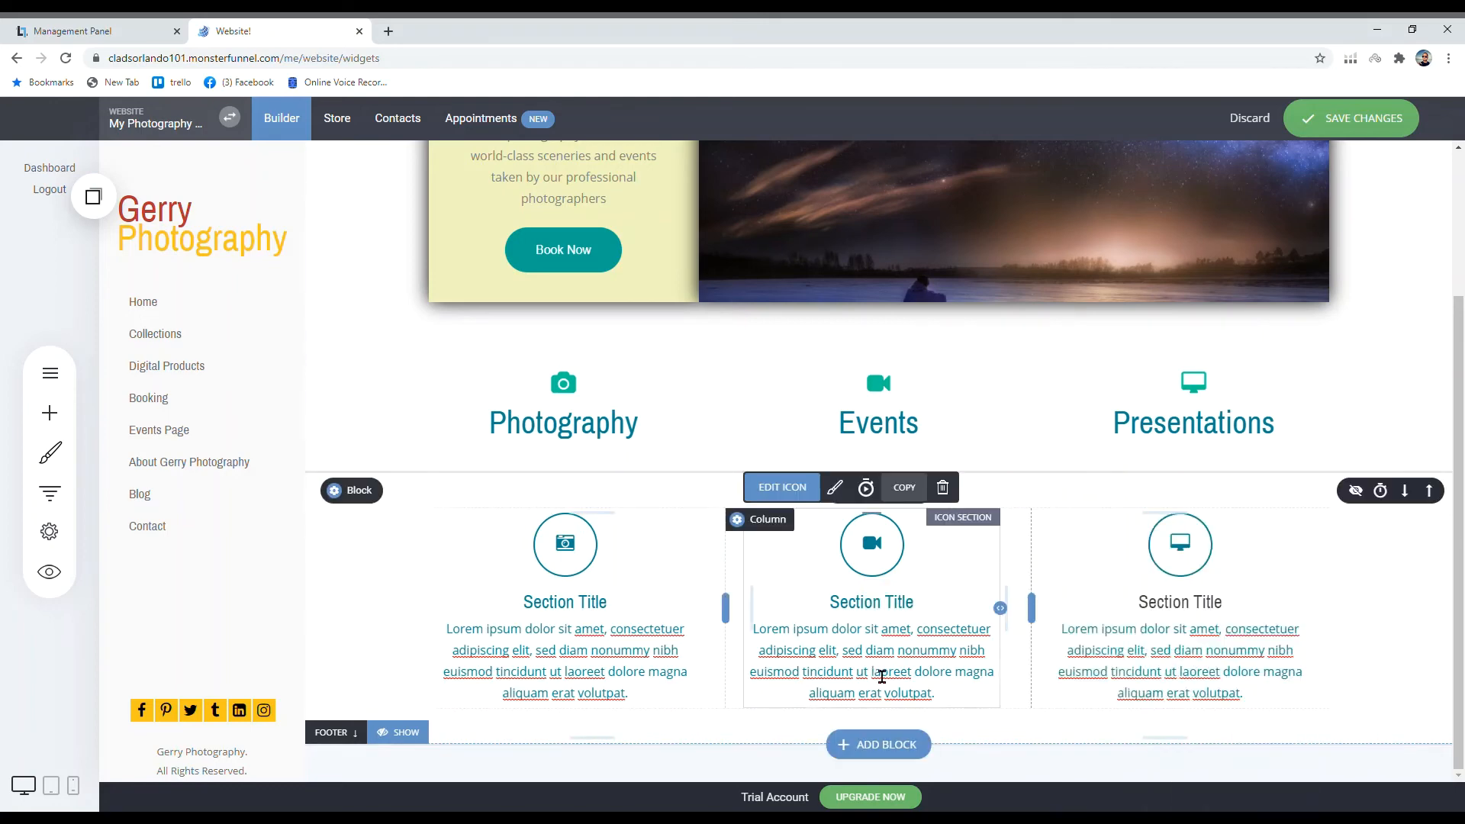
Step: Choose a zoom animation type for the first column's icon section and preview it
{"action": "left_click", "coordinate": [497, 565]}
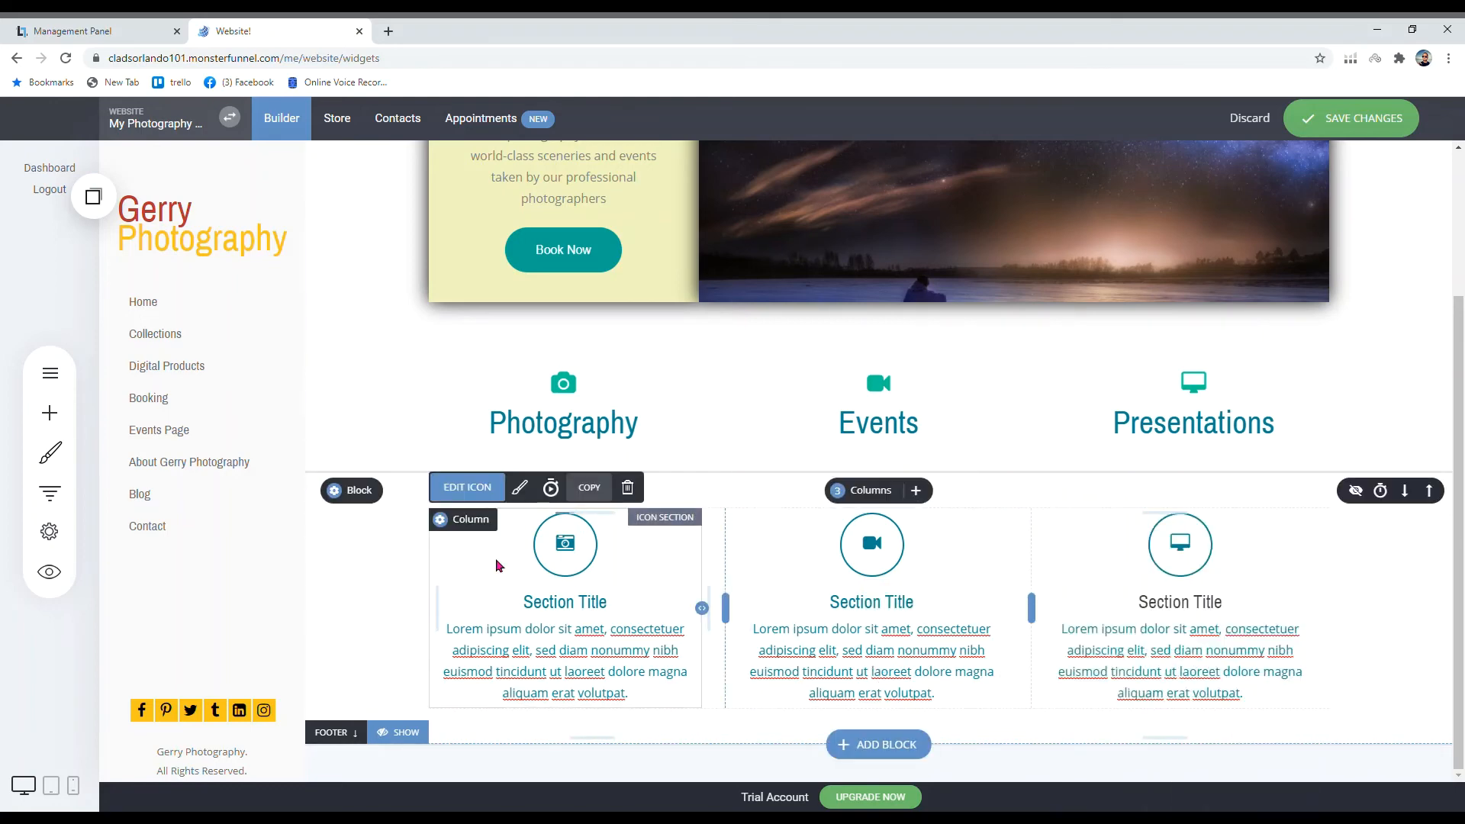
{"action": "left_click", "coordinate": [551, 487]}
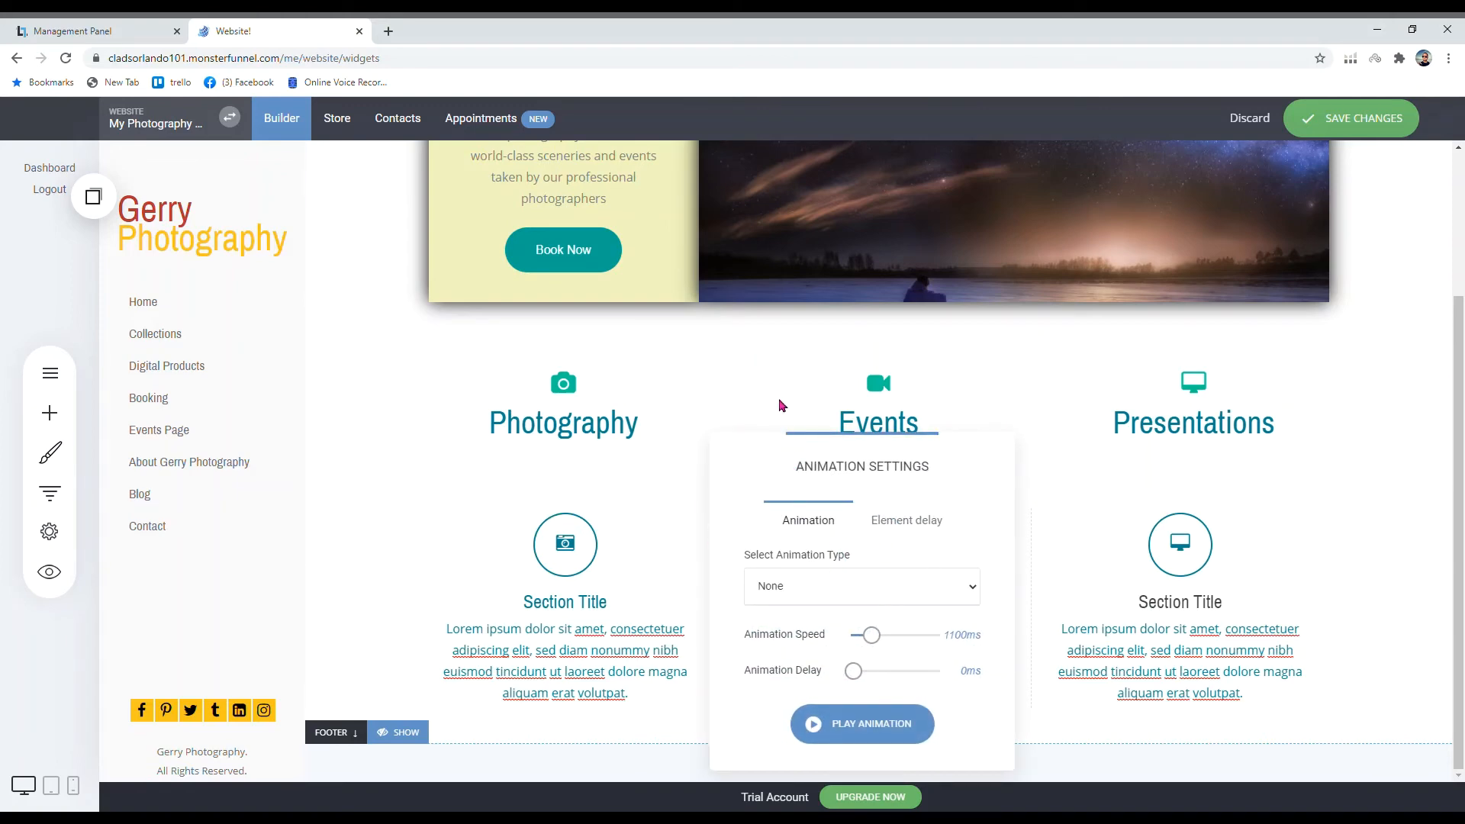
{"action": "key", "text": "z"}
{"action": "left_click", "coordinate": [859, 725]}
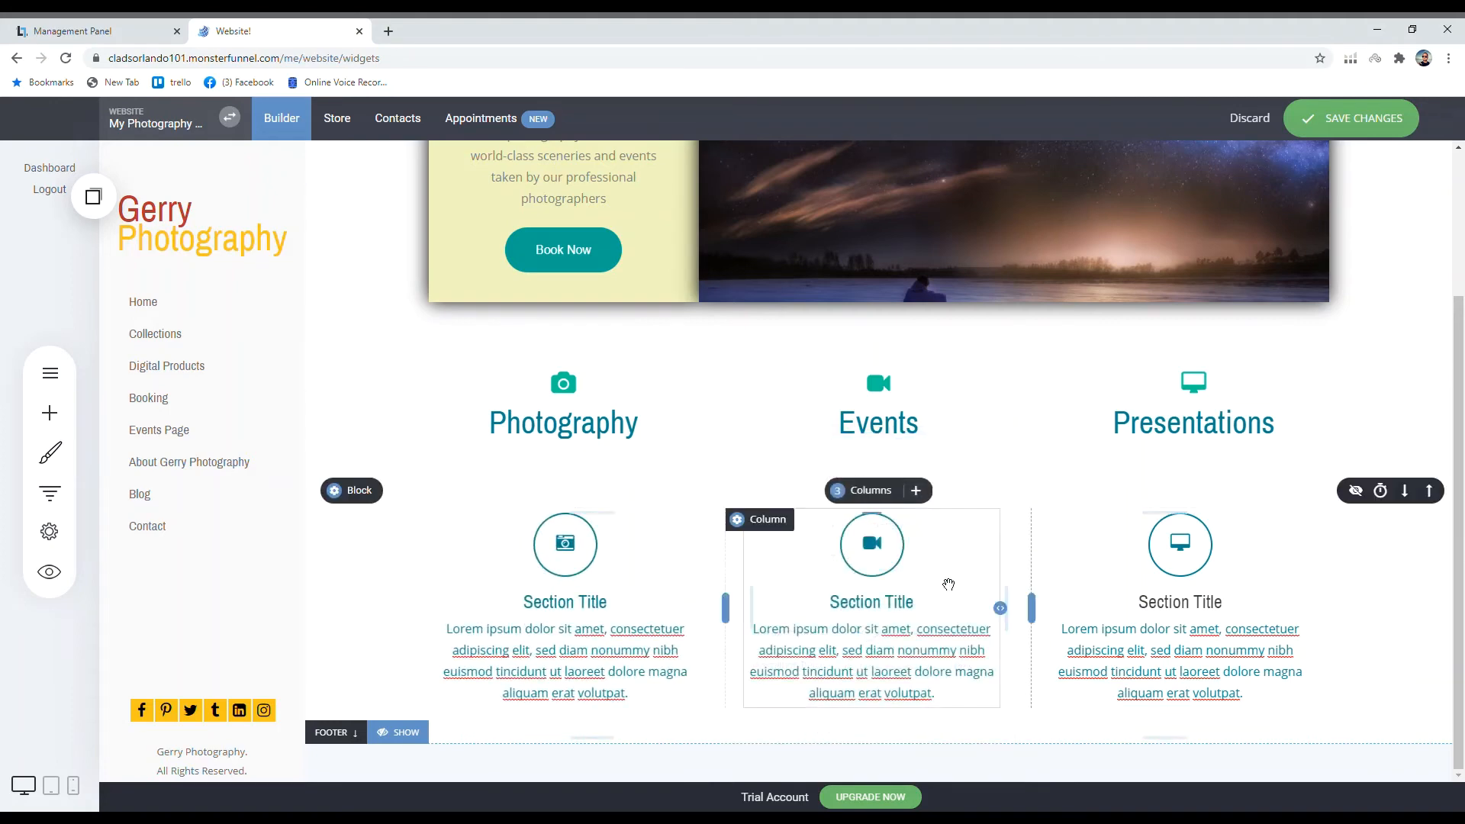
Step: Preview the Roll In animation on the middle column's icon section, and set its animation type to Zoom In
{"action": "left_click", "coordinate": [862, 483]}
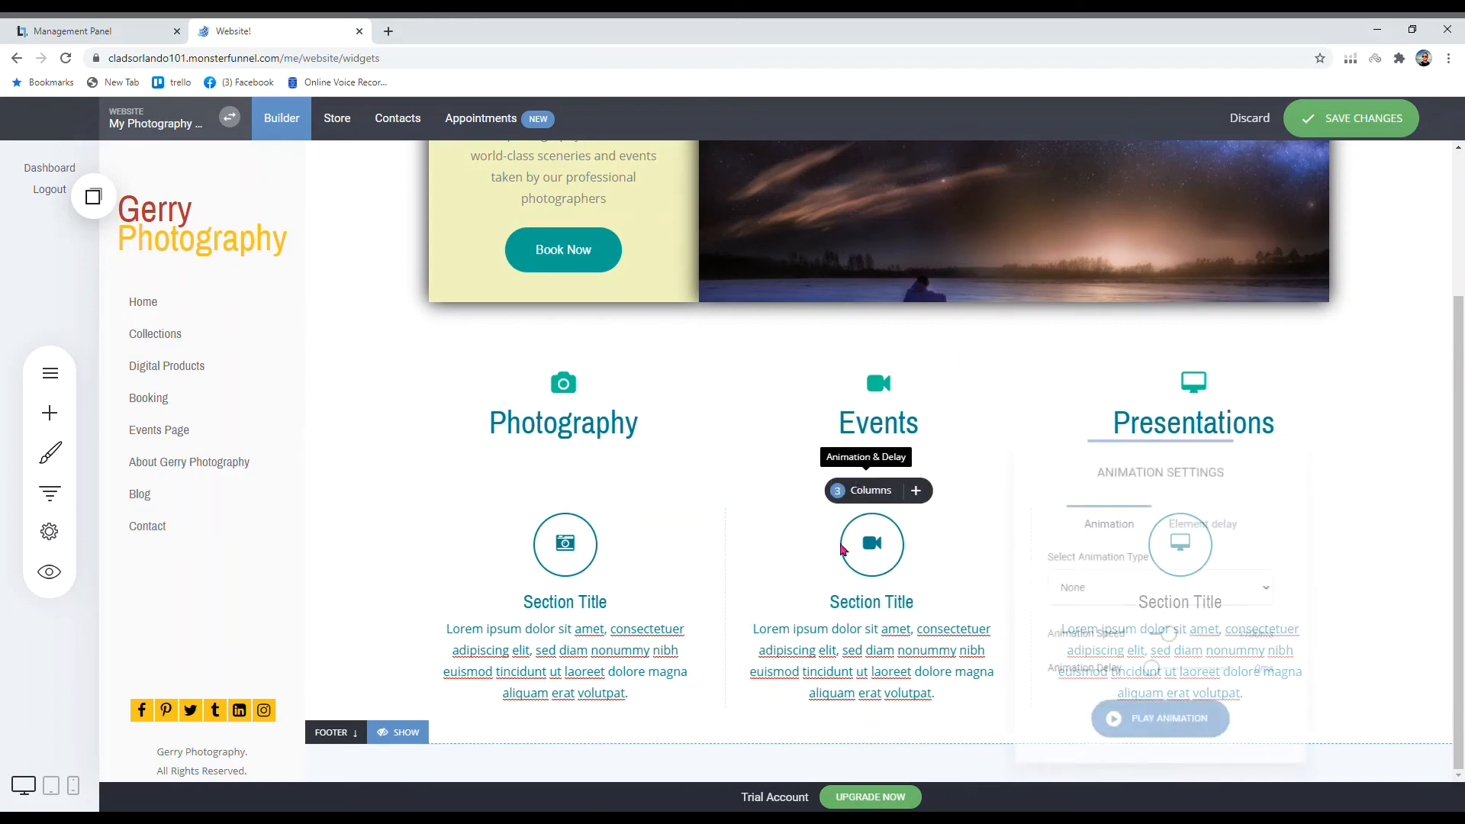
{"action": "left_click", "coordinate": [1204, 427]}
{"action": "left_click", "coordinate": [1136, 533]}
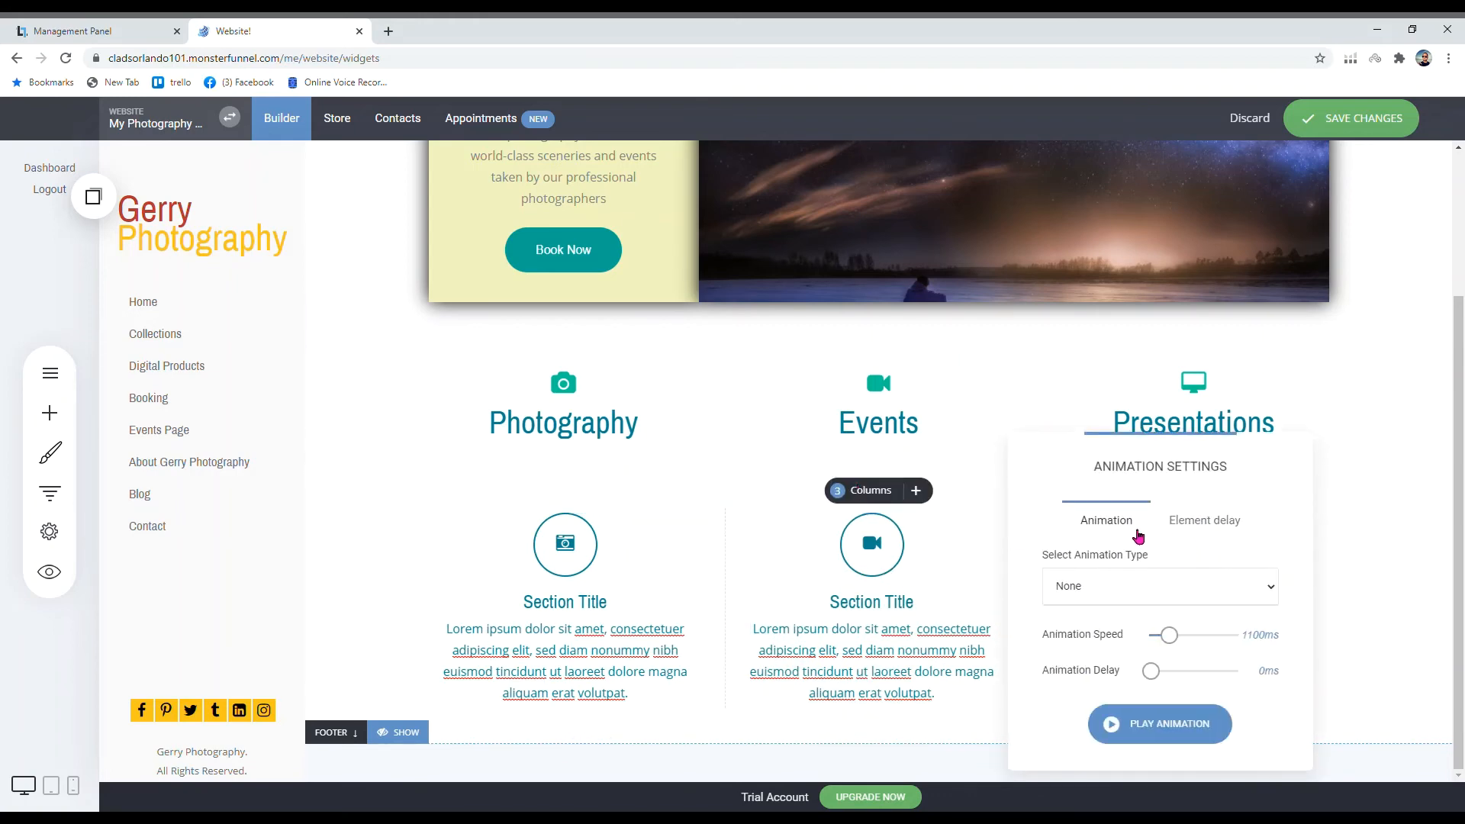
{"action": "left_click", "coordinate": [1089, 405]}
{"action": "left_click", "coordinate": [1158, 721]}
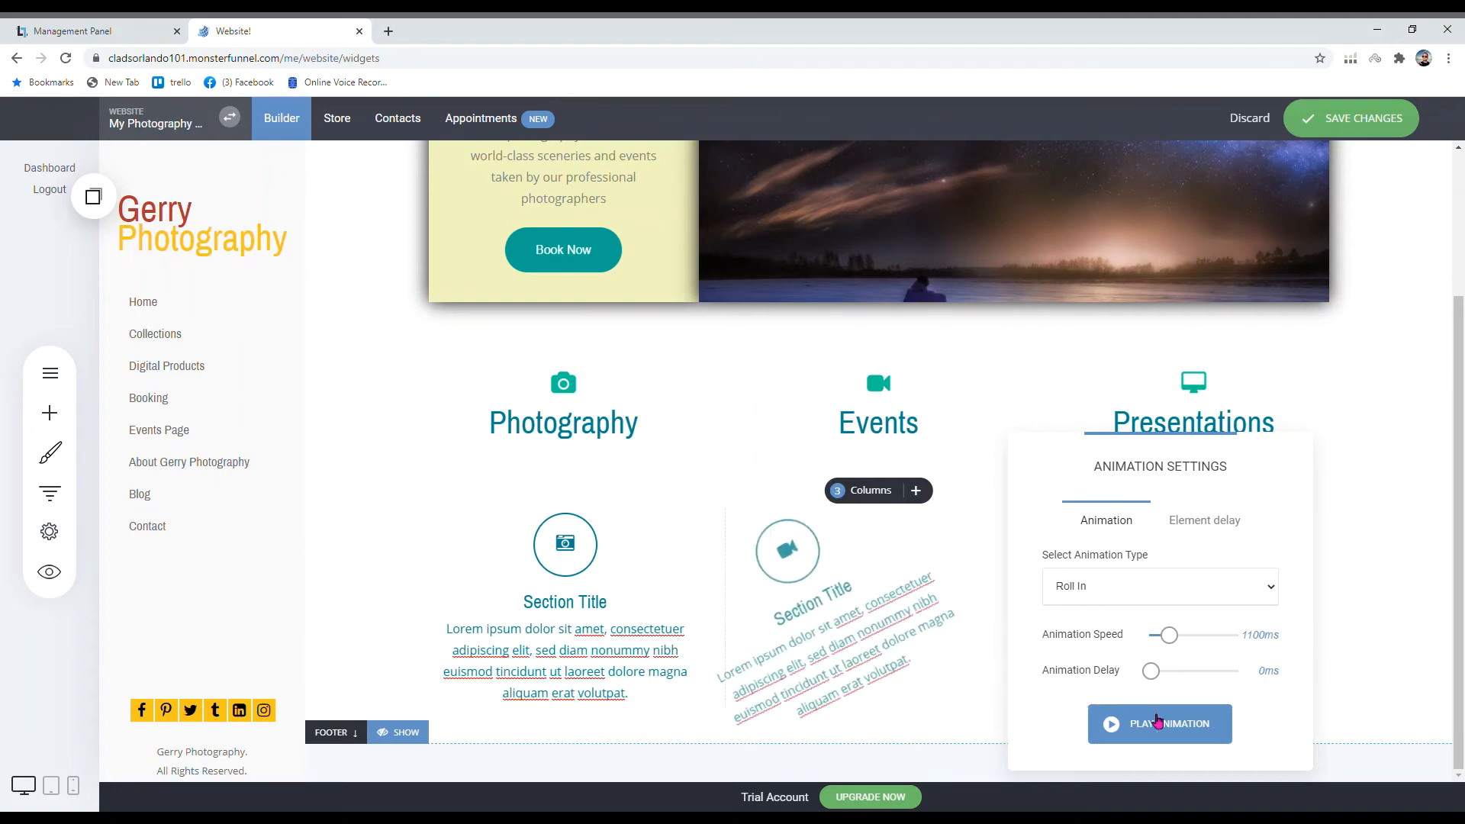
{"action": "left_click", "coordinate": [1157, 721]}
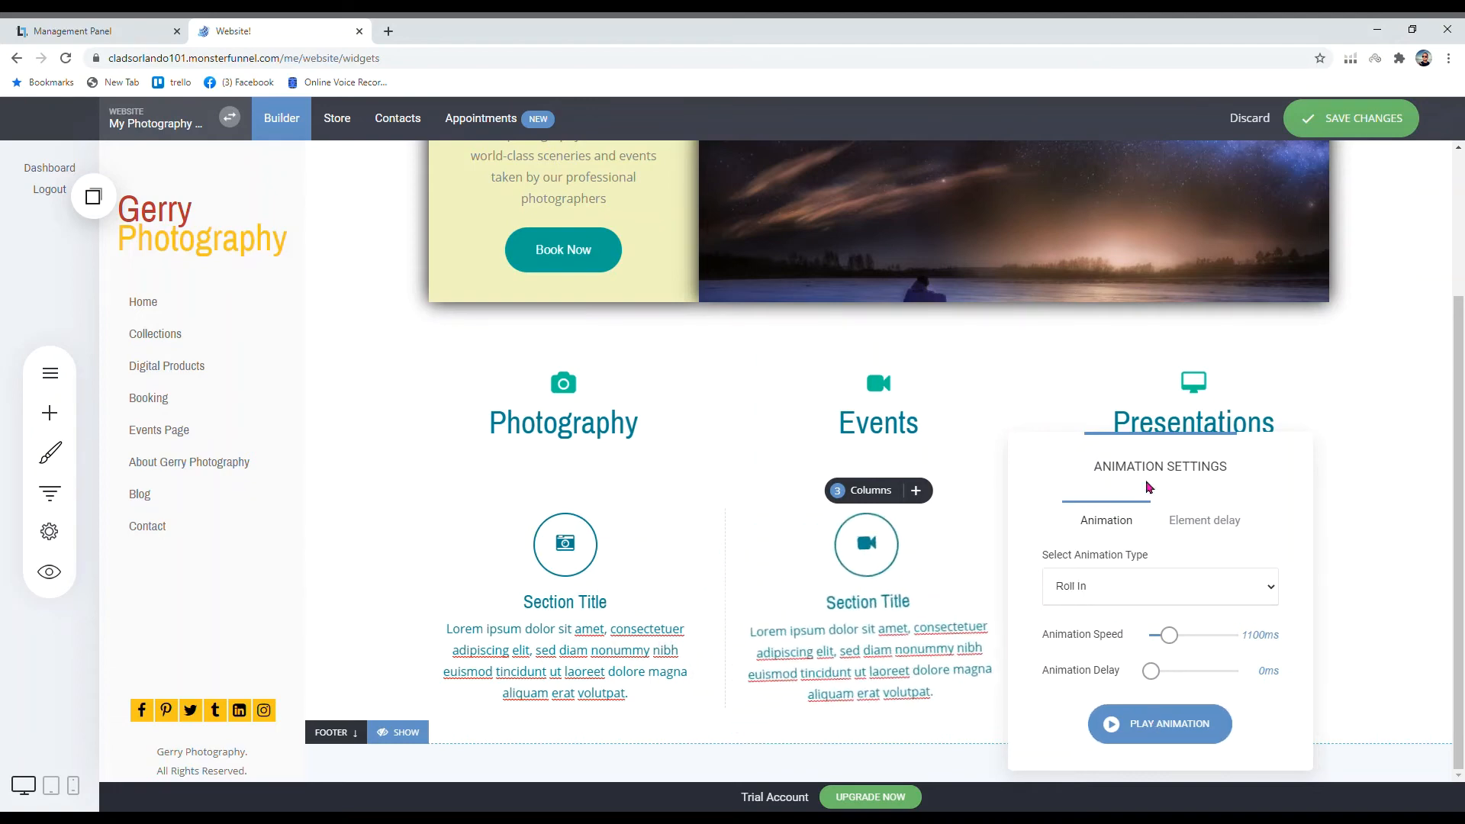
{"action": "left_click", "coordinate": [1078, 386]}
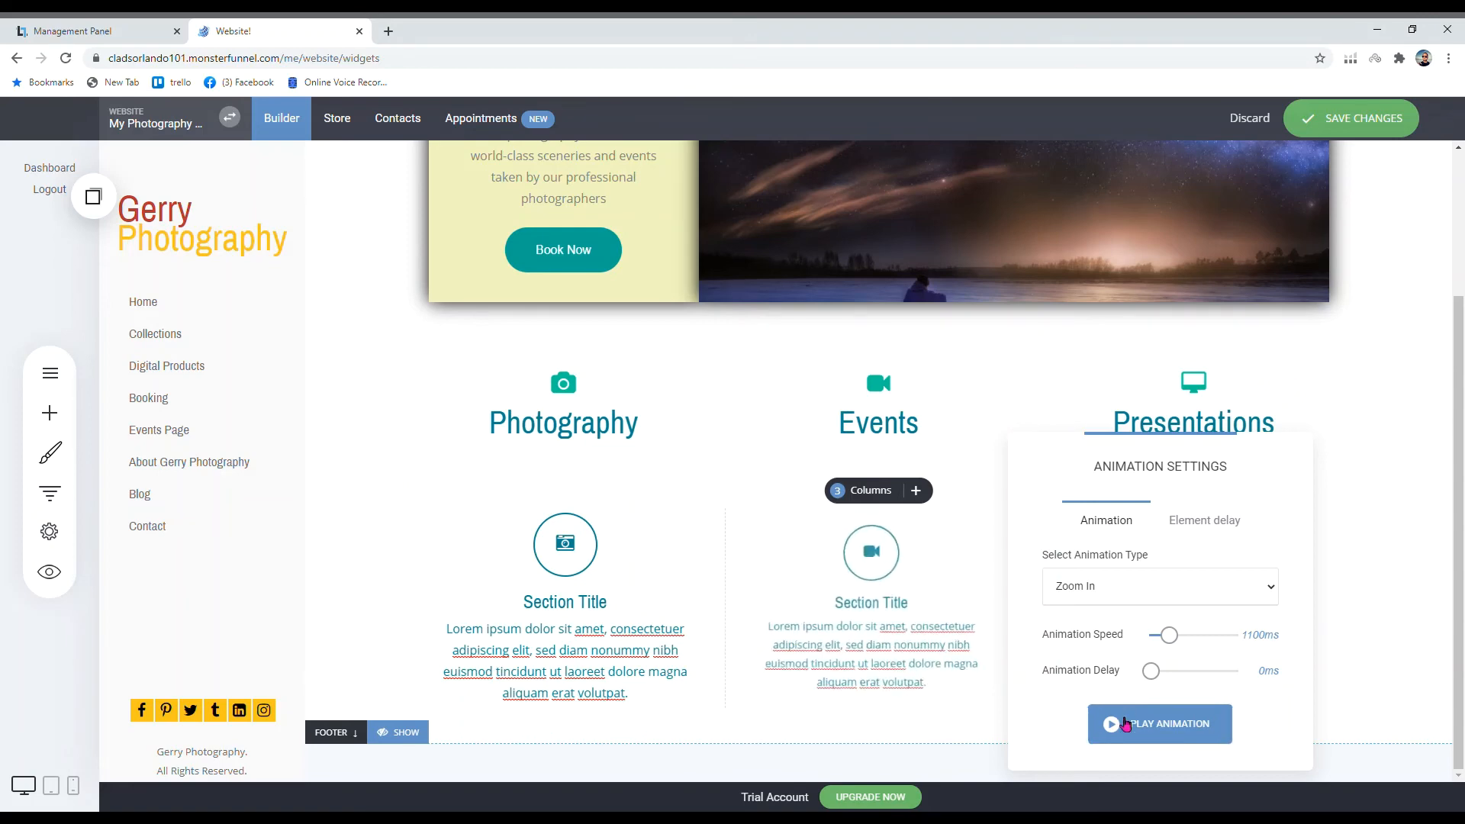
{"action": "left_click", "coordinate": [919, 644]}
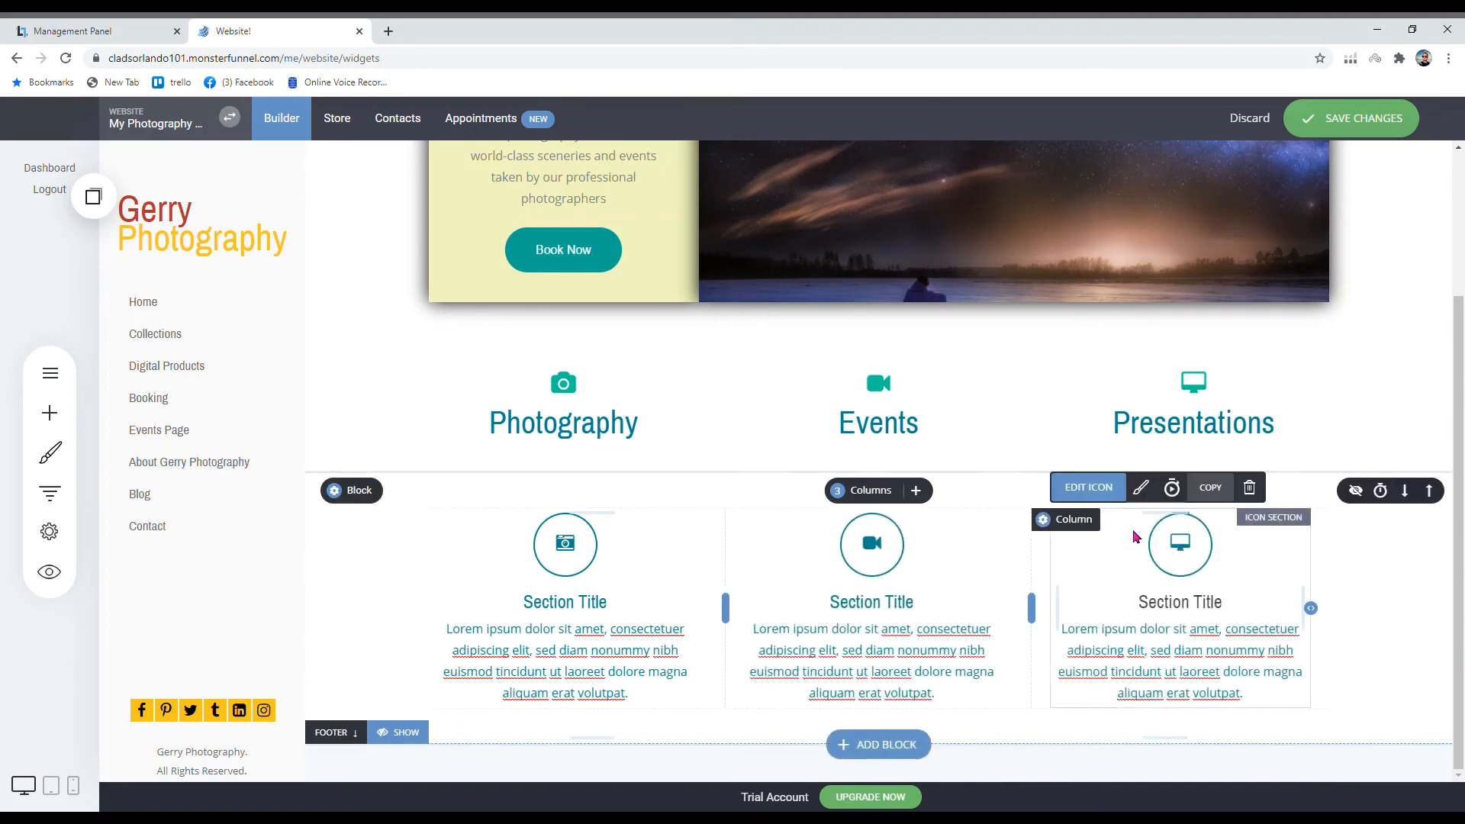
{"action": "left_click", "coordinate": [1137, 493]}
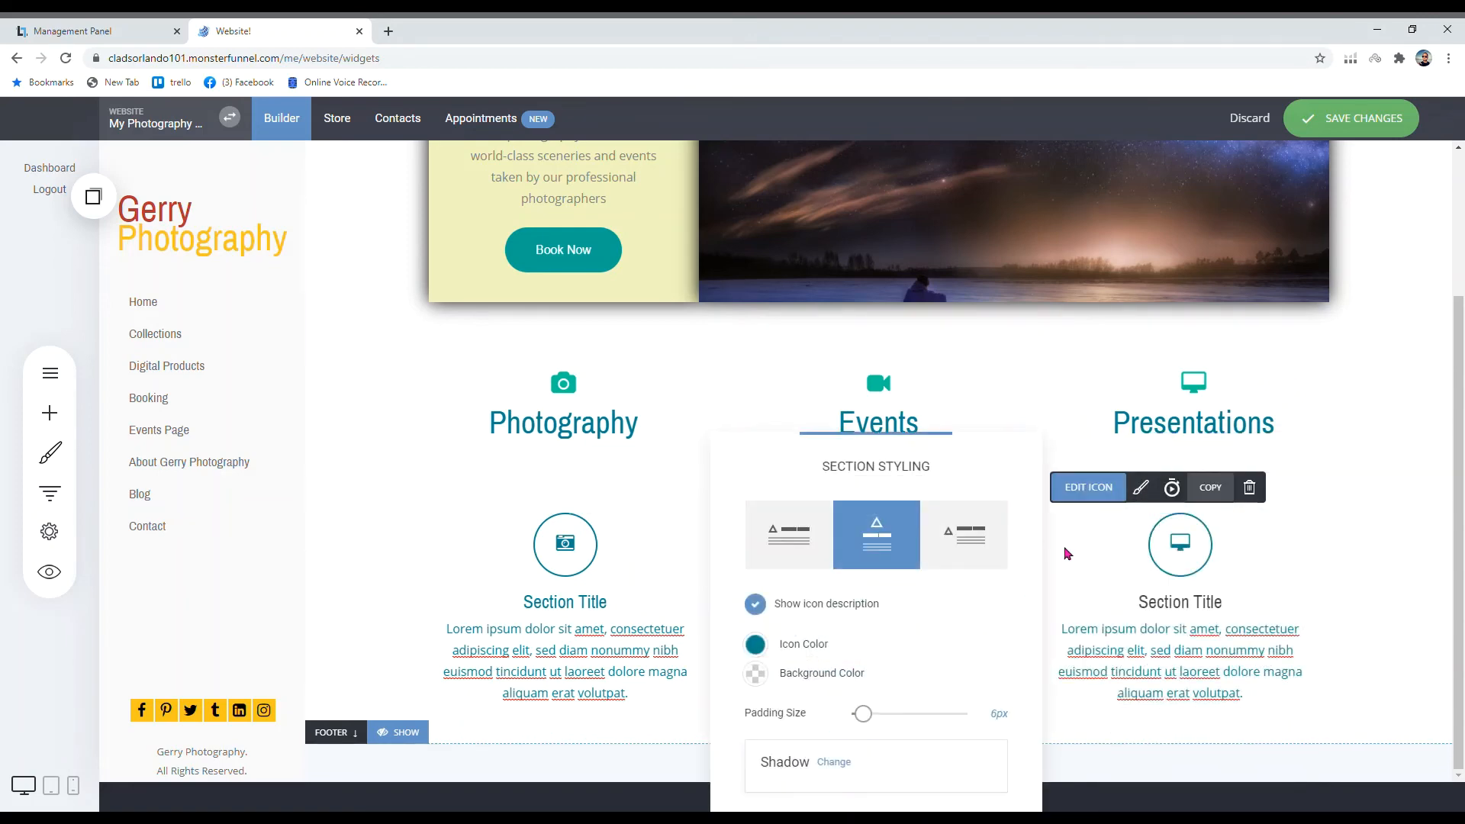
{"action": "left_click", "coordinate": [1135, 597]}
{"action": "left_click", "coordinate": [1180, 544]}
{"action": "left_click", "coordinate": [1085, 575]}
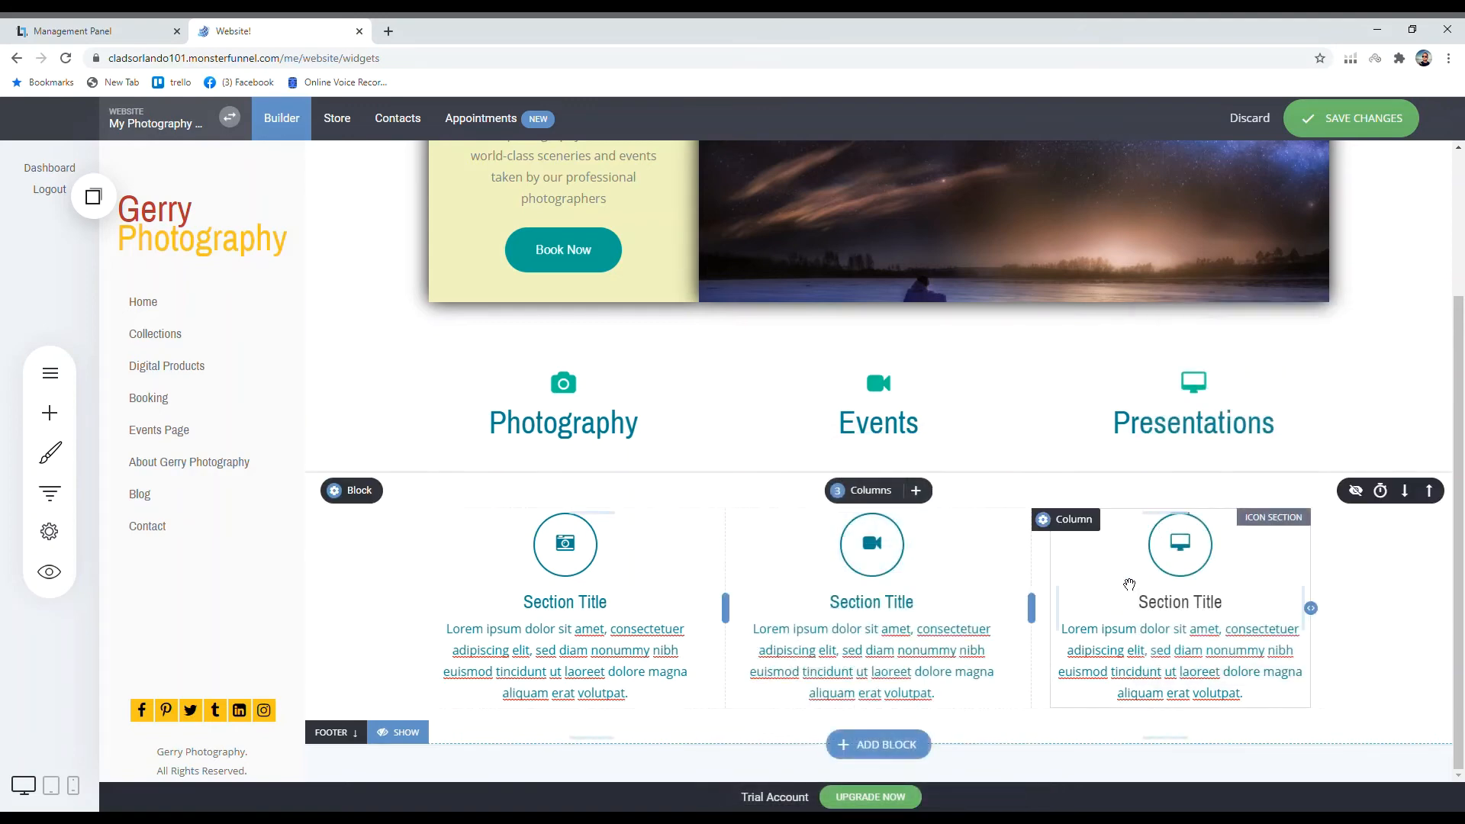
Step: Set the animation type of the third column's icon section to Zoom In and preview it
{"action": "left_click", "coordinate": [1172, 487]}
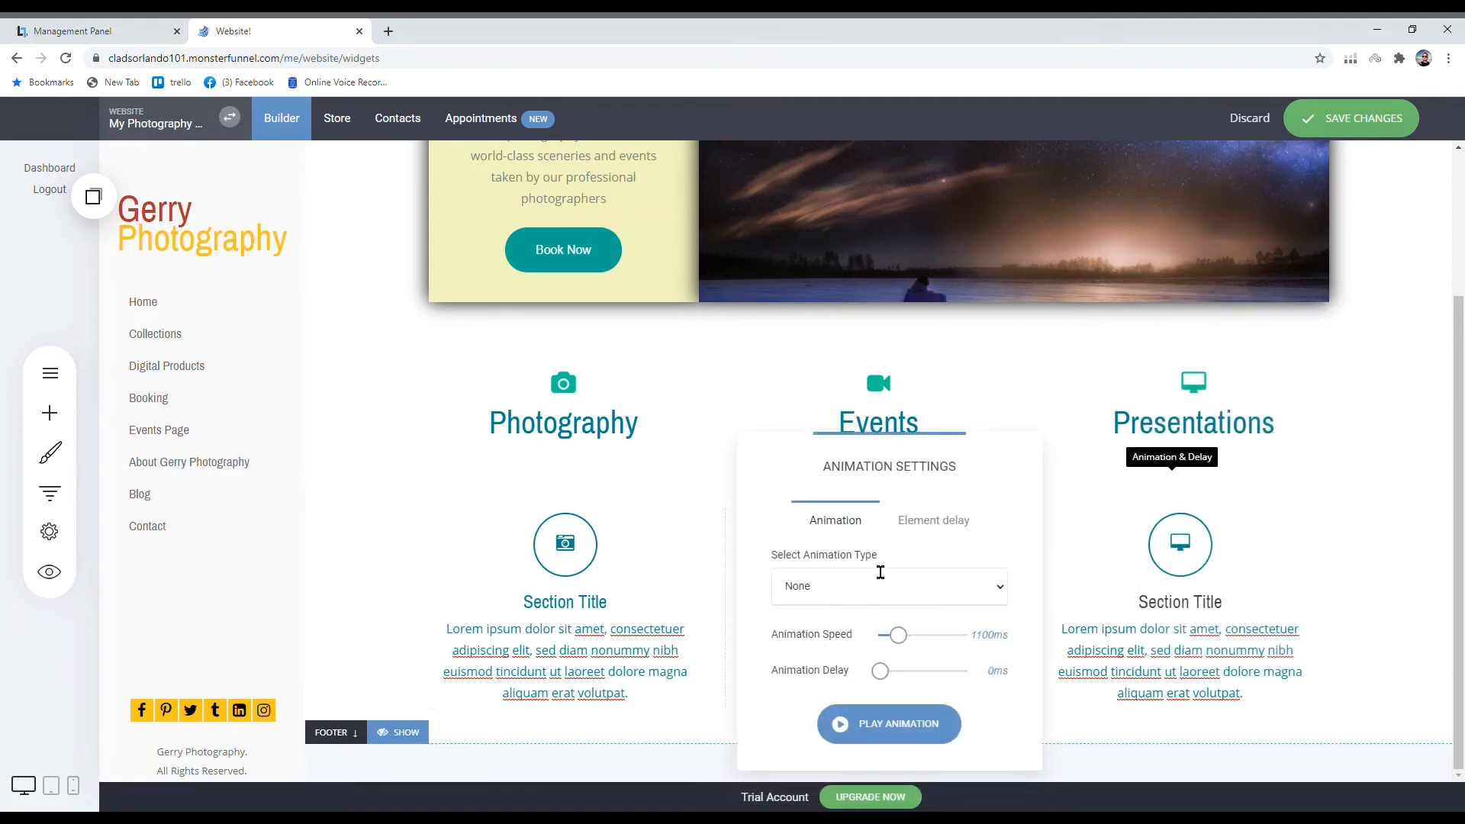
{"action": "left_click", "coordinate": [879, 589]}
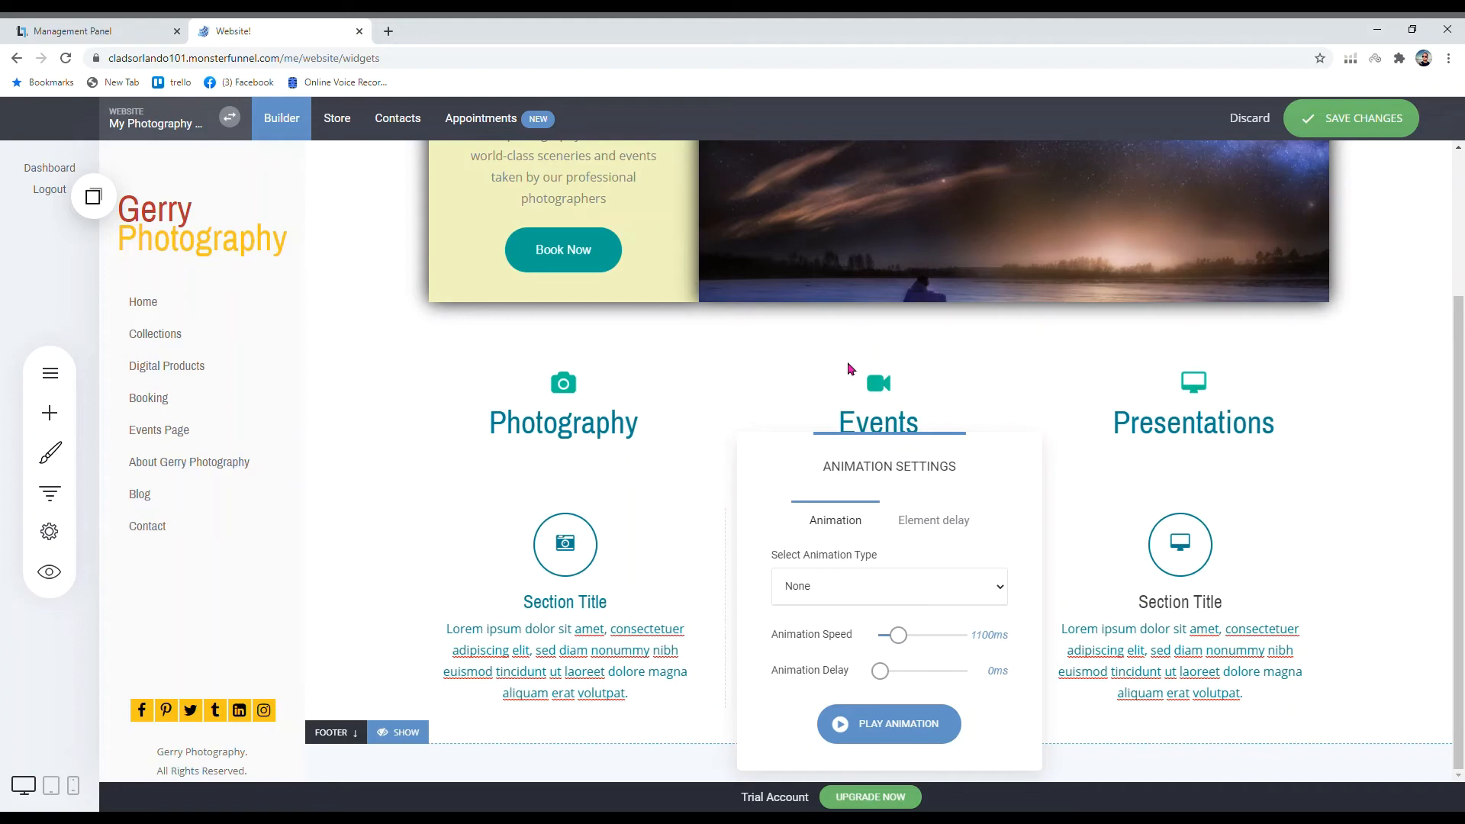
{"action": "left_click", "coordinate": [844, 370]}
{"action": "left_click", "coordinate": [923, 741]}
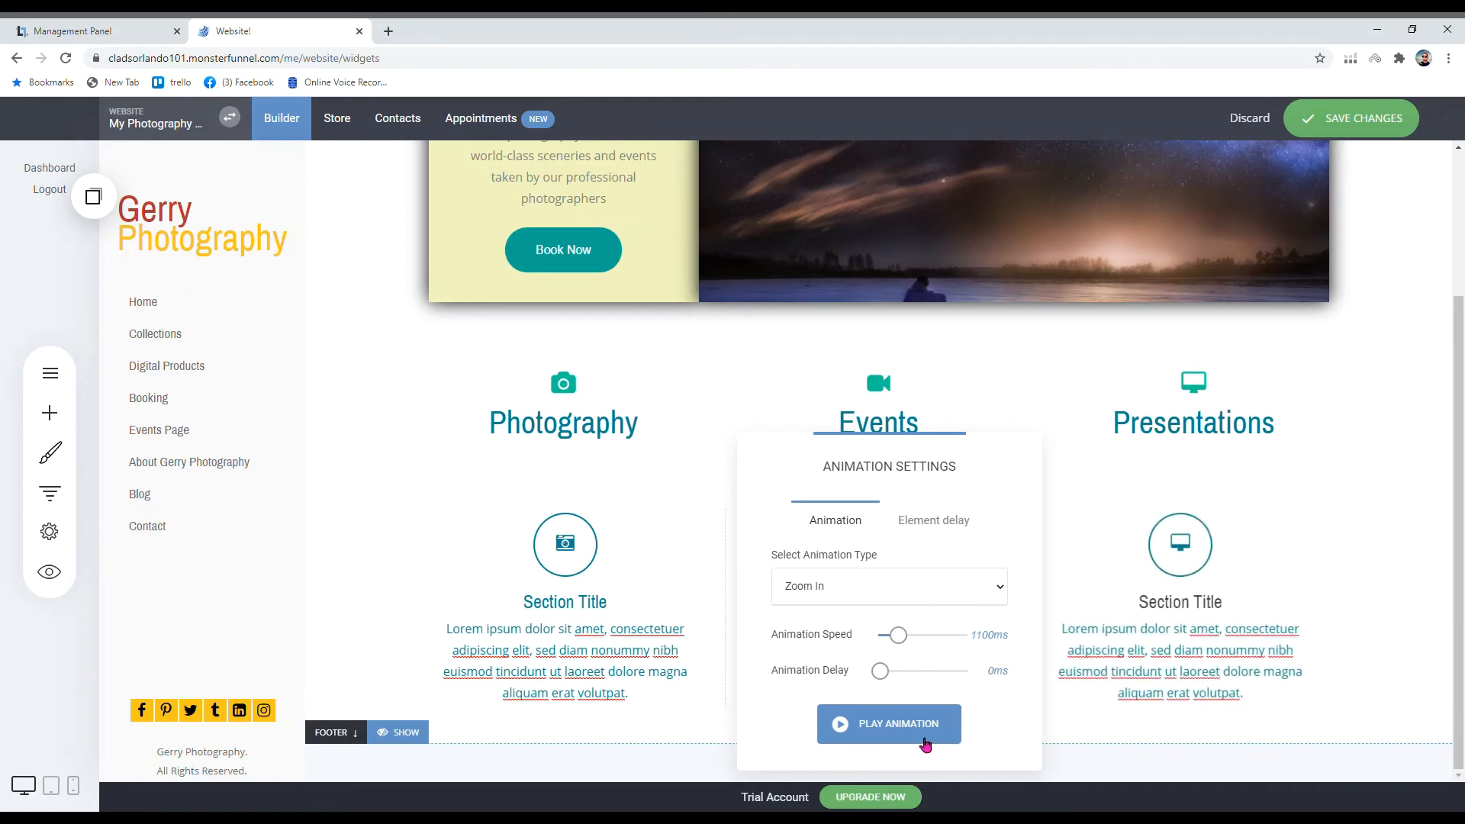
{"action": "left_click", "coordinate": [1117, 696]}
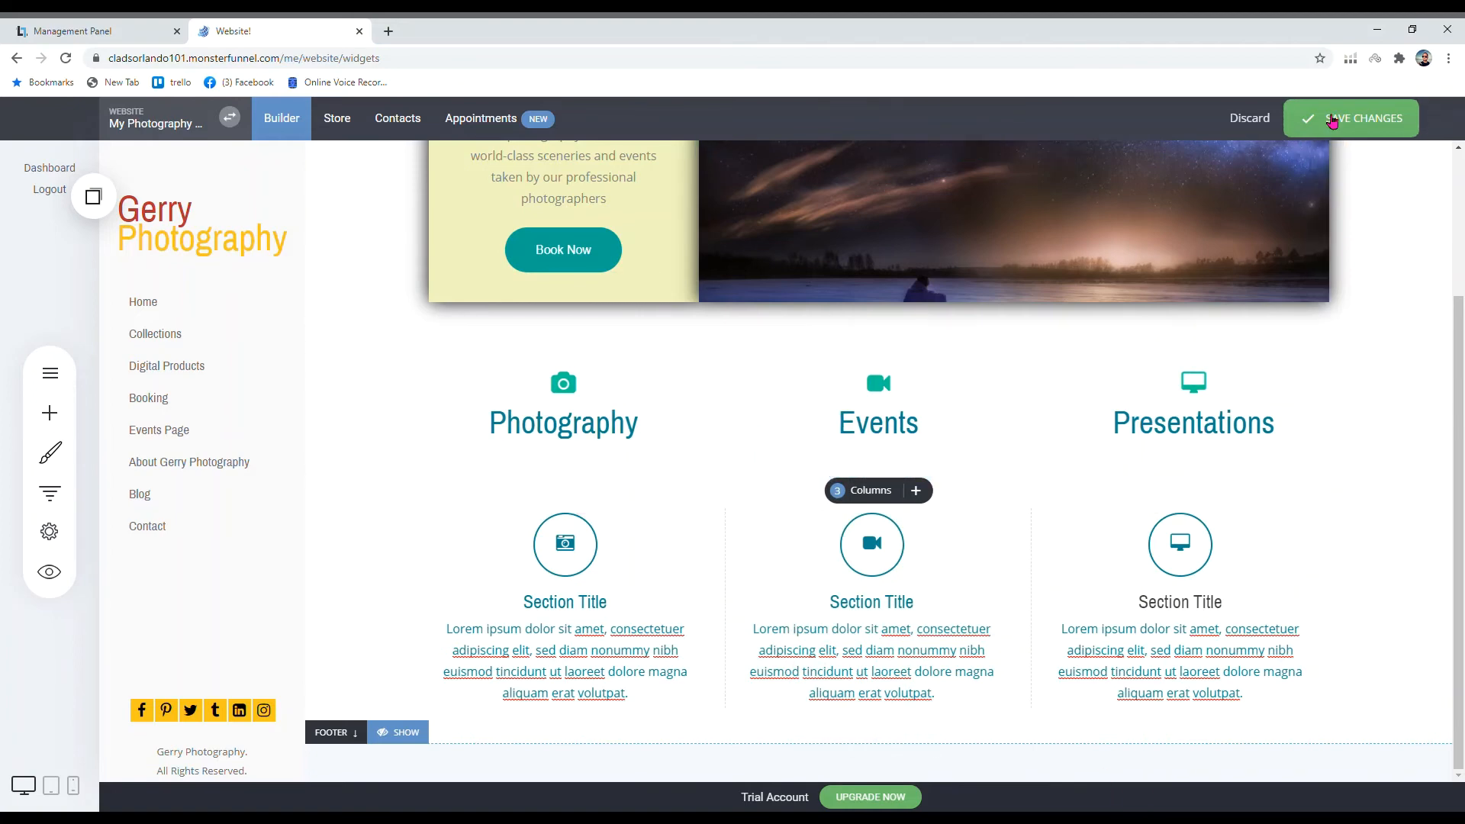
Step: Save the changes and check the animated icon sections in the page preview, closing it when done
{"action": "left_click", "coordinate": [1331, 121]}
{"action": "left_click", "coordinate": [49, 571]}
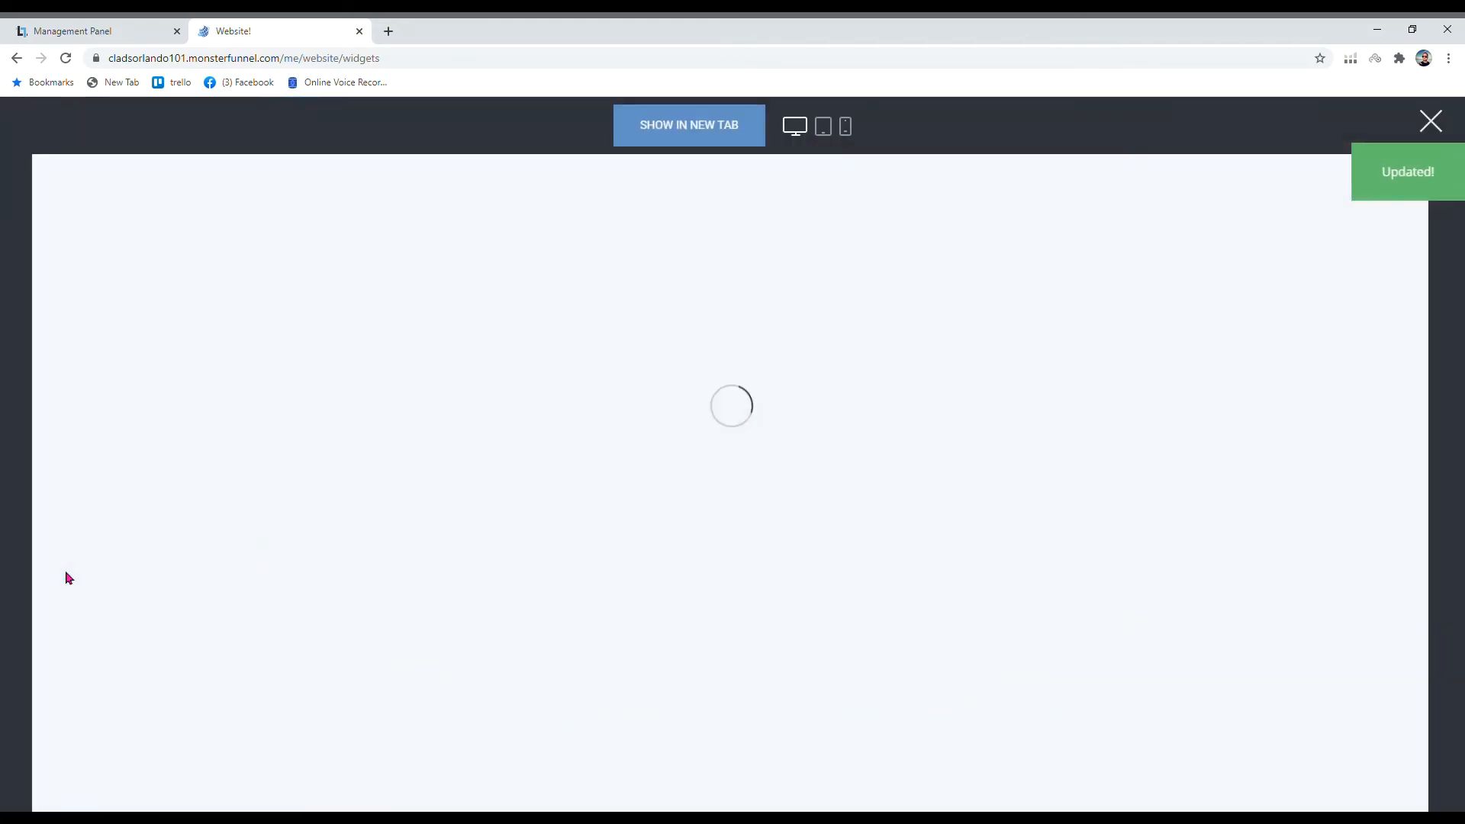
{"action": "scroll", "coordinate": [402, 550], "scroll_direction": "down", "scroll_amount": 2}
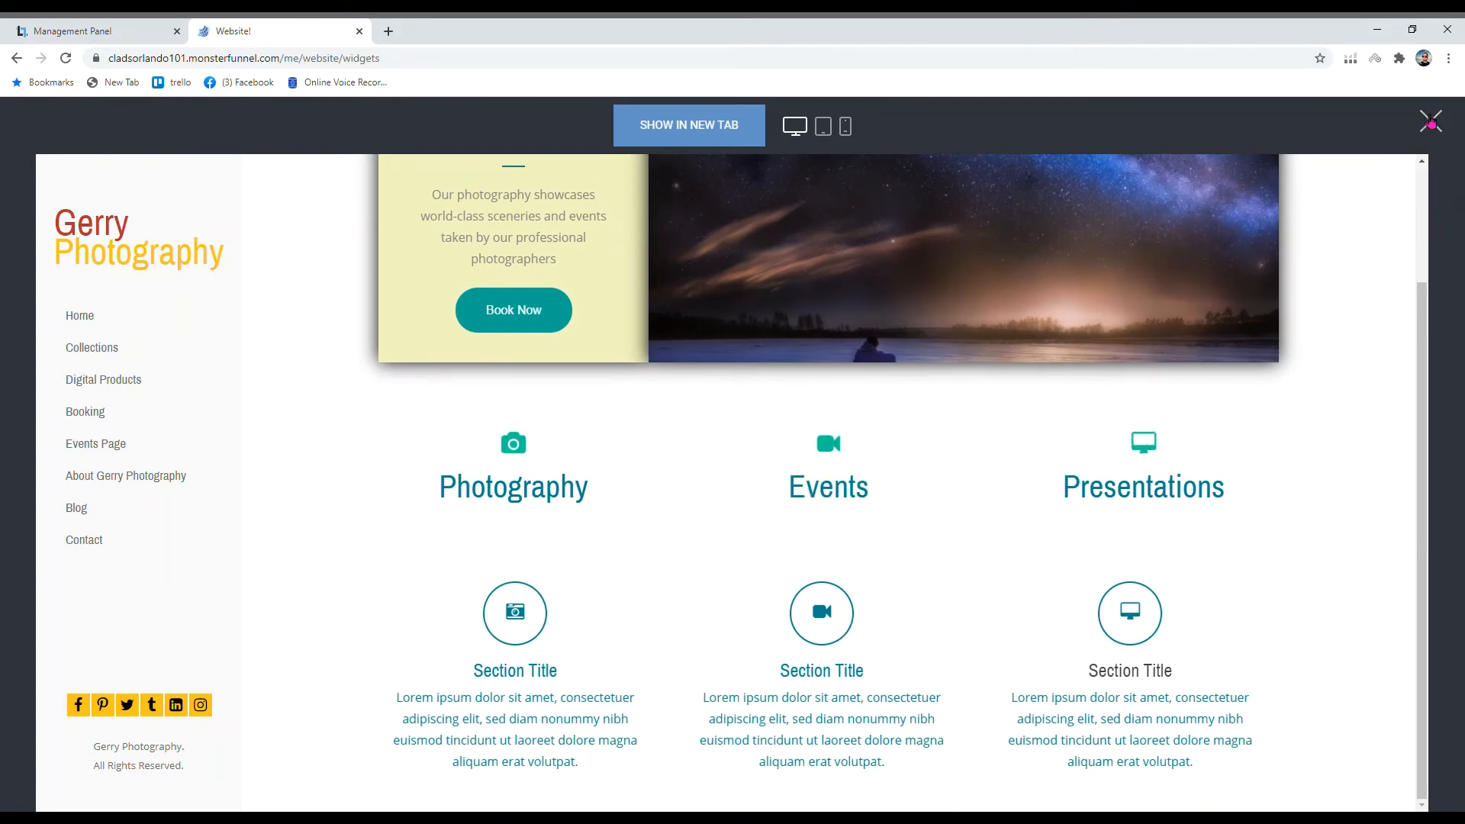
{"action": "left_click", "coordinate": [1425, 123]}
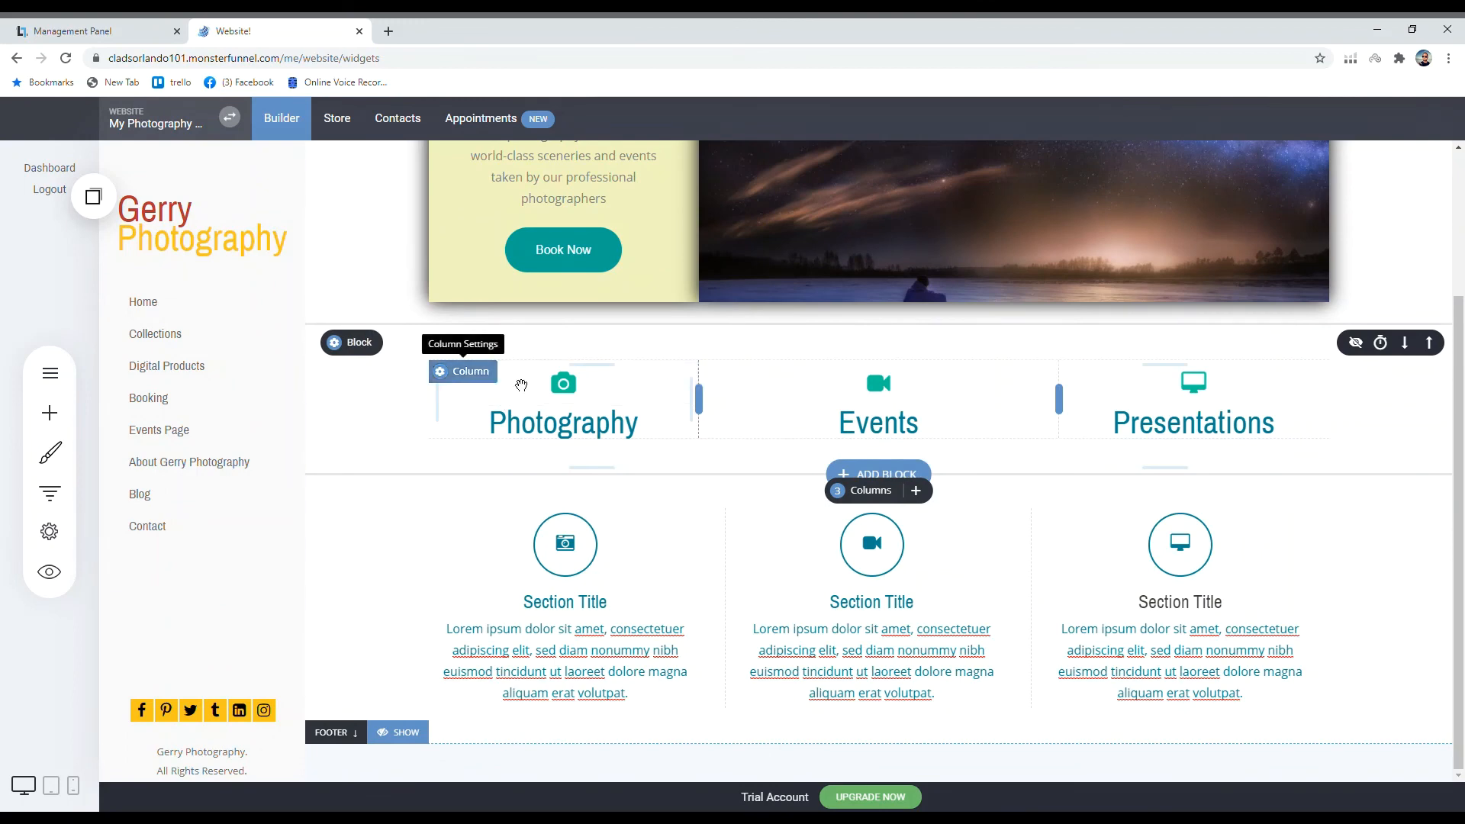
Step: Replace the section titles in the first and middle columns with Photography and Events
{"action": "left_click", "coordinate": [574, 606]}
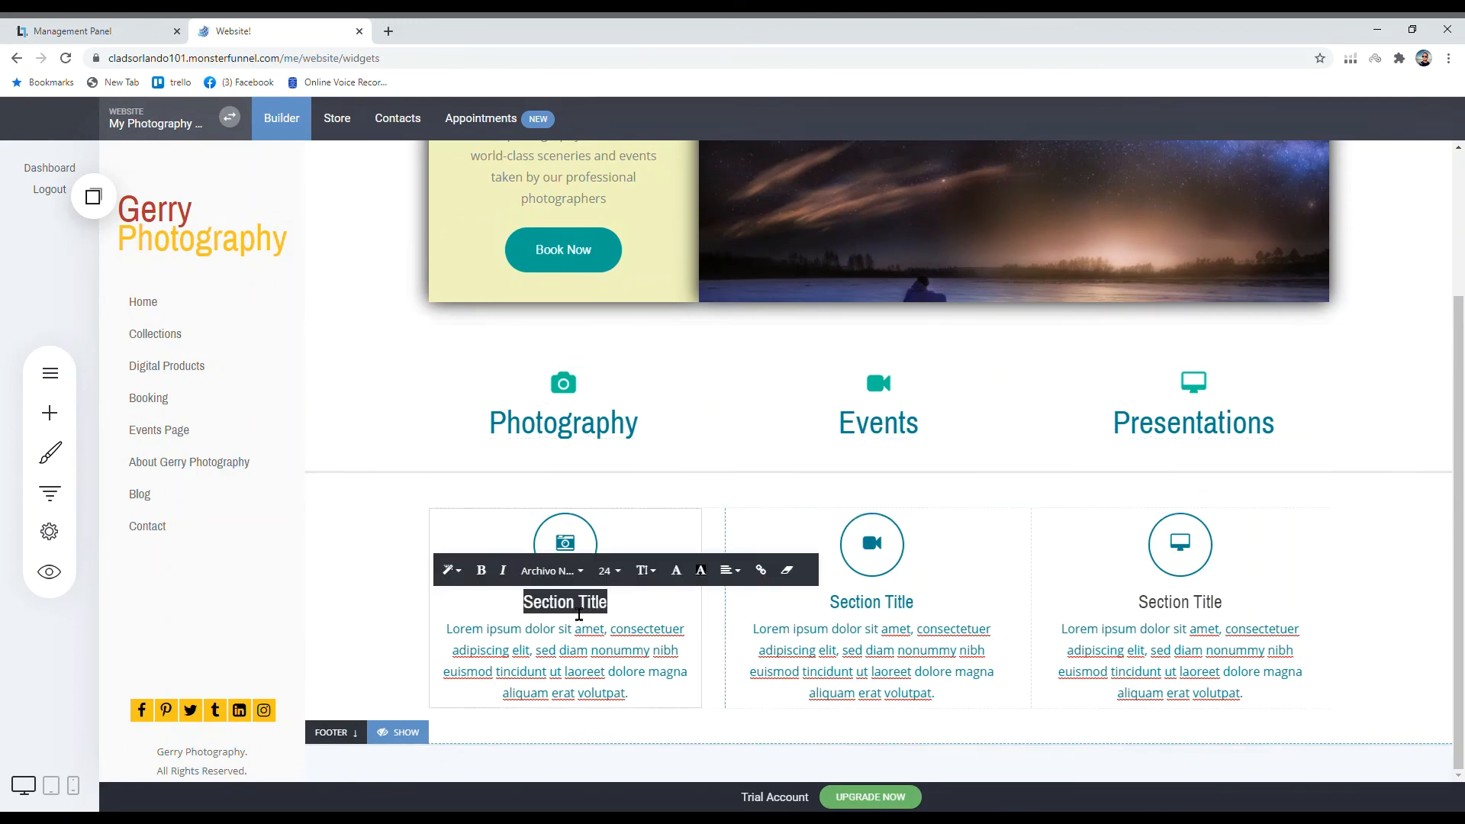
{"action": "type", "text": "Photo"}
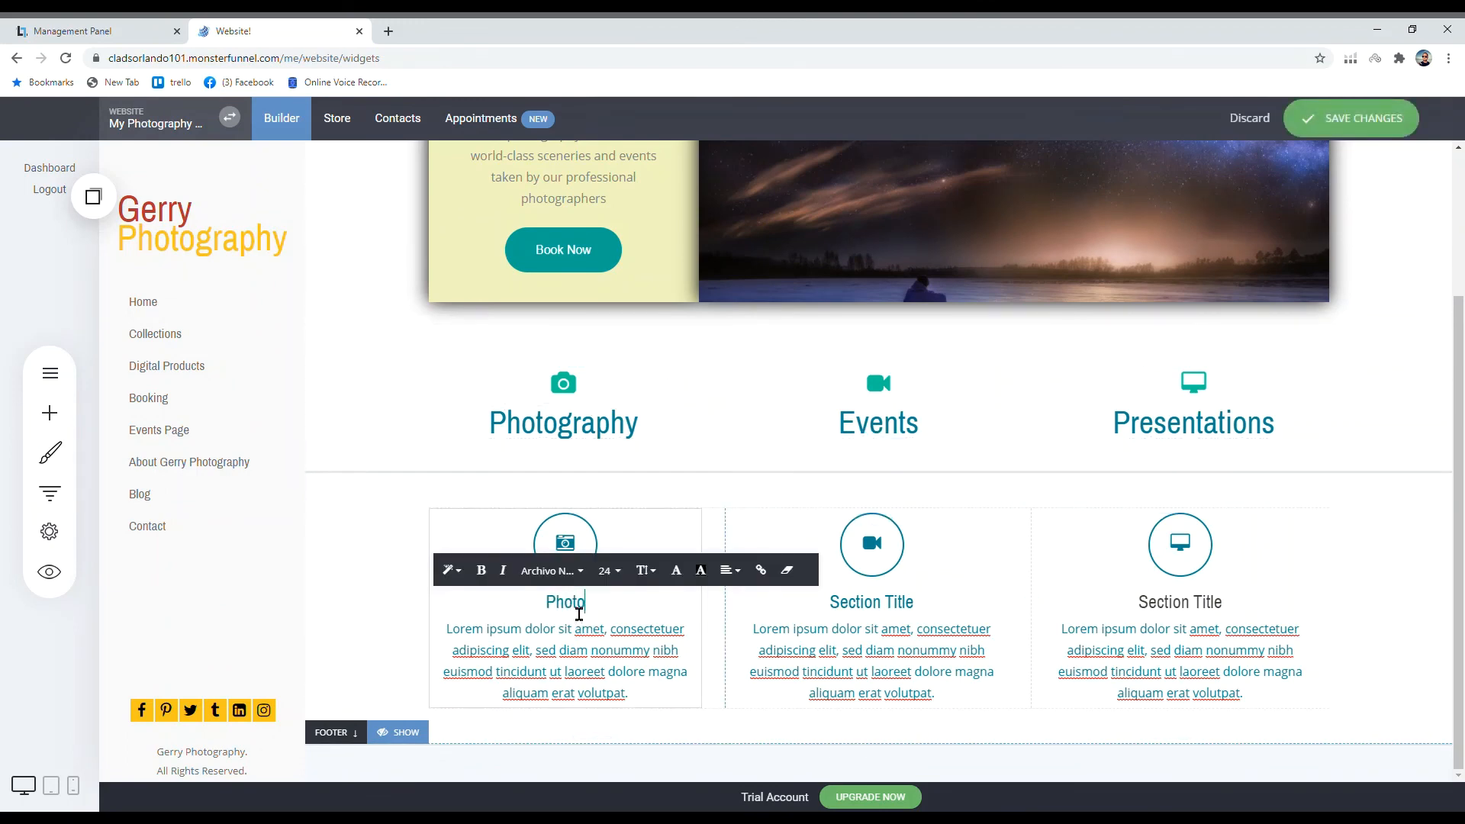
{"action": "type", "text": "graphy"}
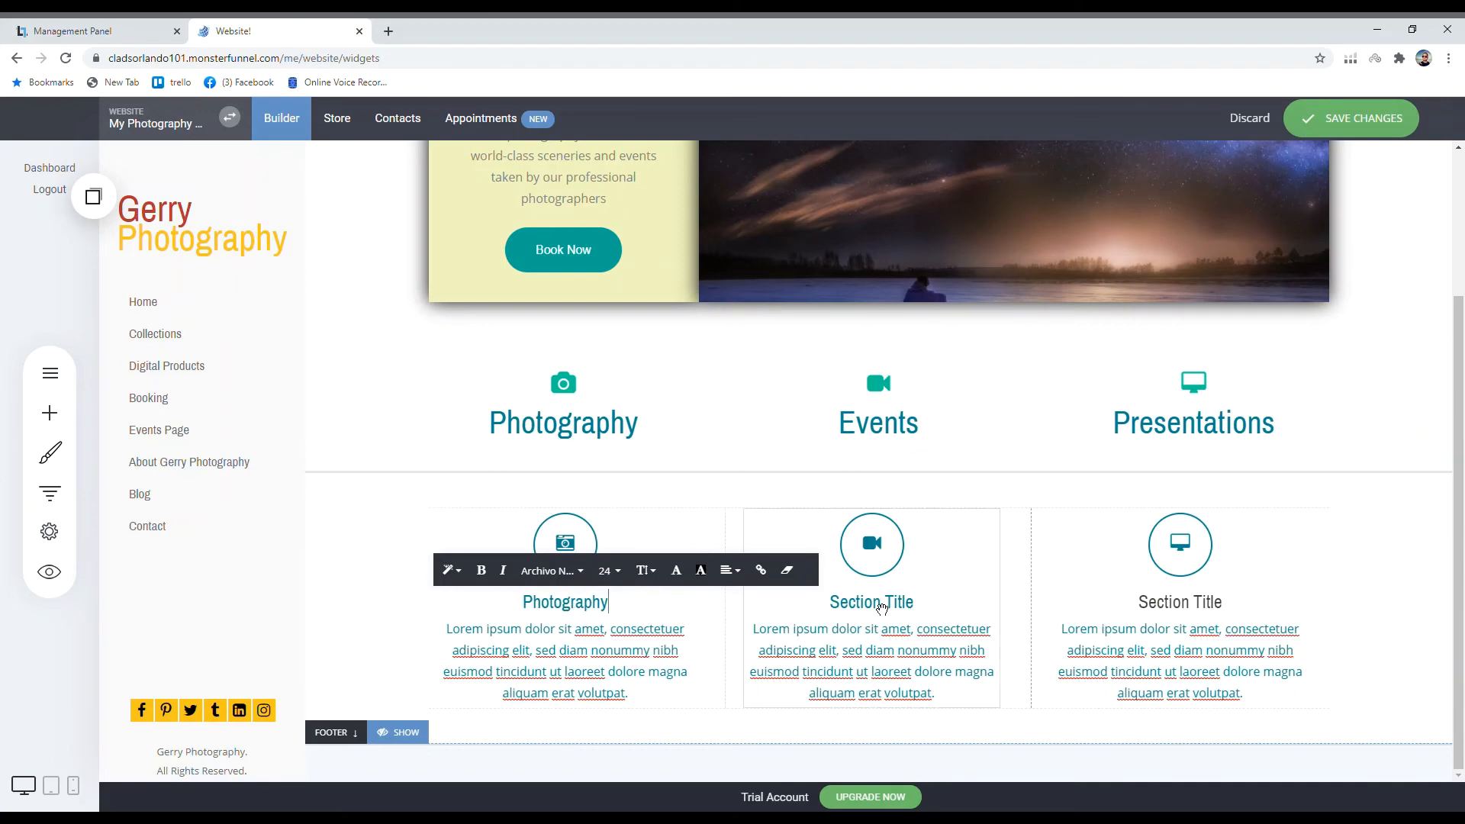
{"action": "left_click", "coordinate": [881, 606]}
{"action": "type", "text": "Events"}
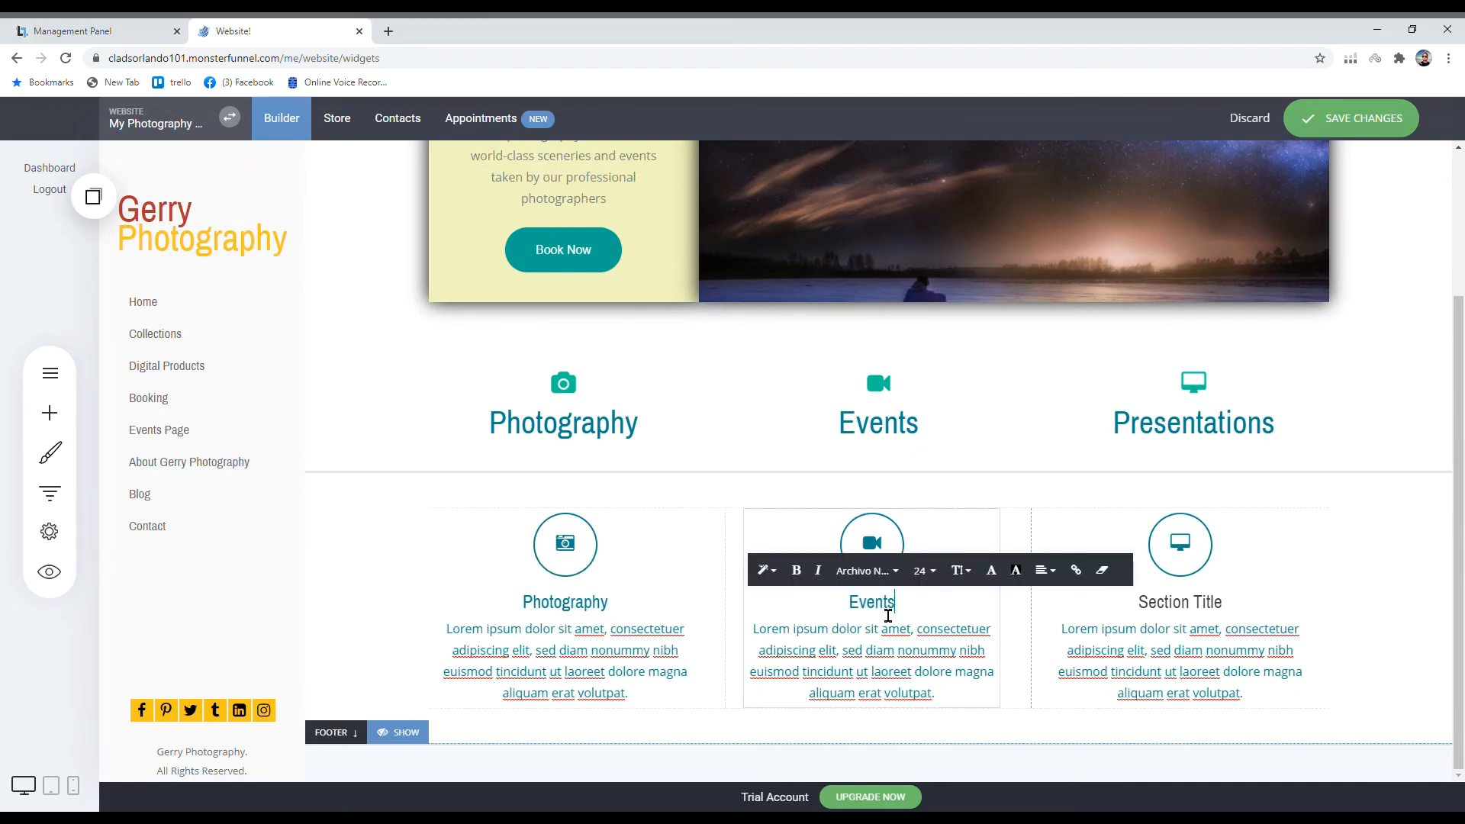
Step: Color the third column's section title with the dark teal global color #028090 and change its text to Presentations
{"action": "double_click", "coordinate": [1162, 606]}
{"action": "left_click", "coordinate": [1163, 611]}
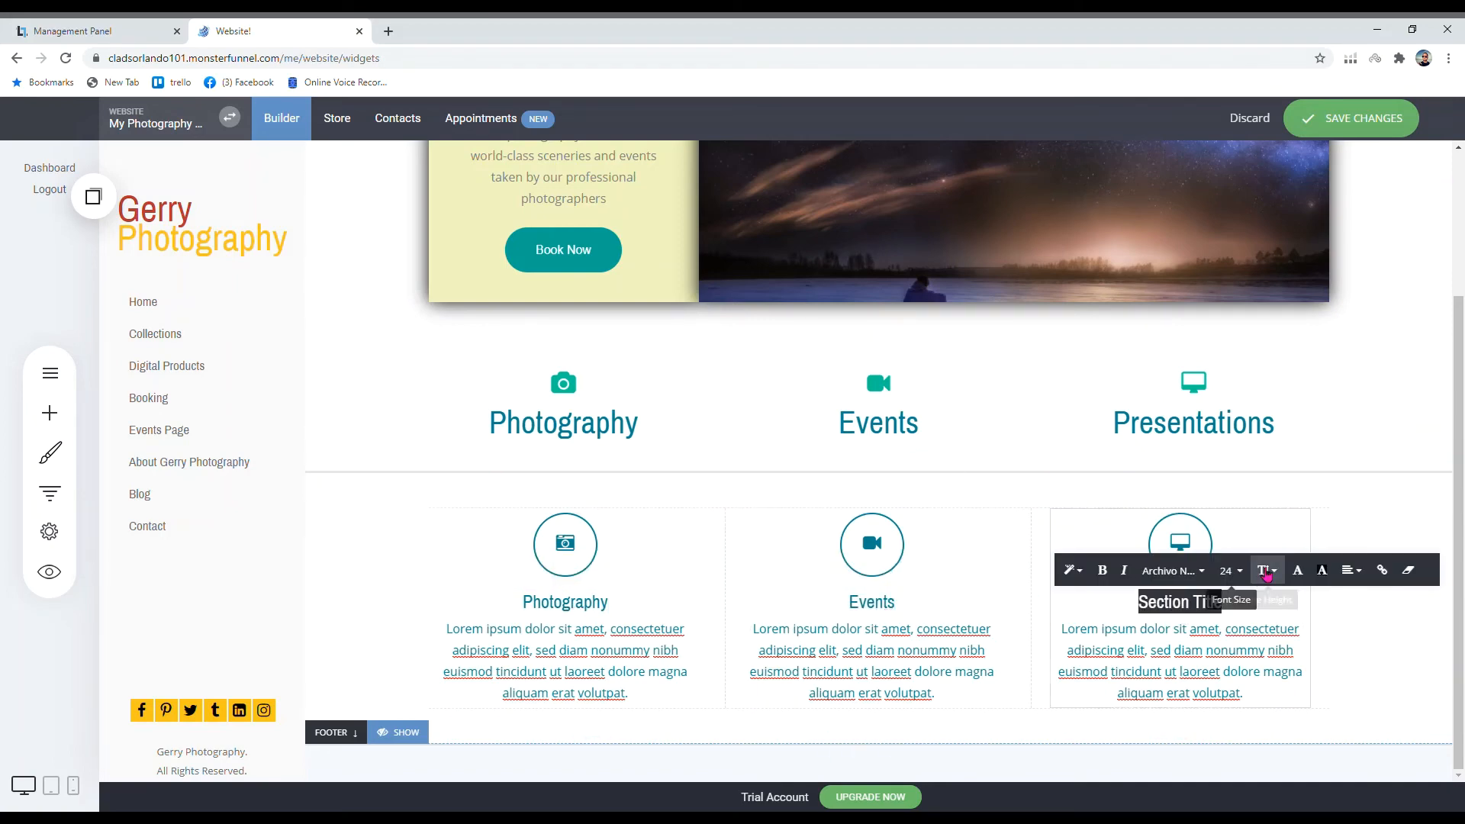
{"action": "left_click", "coordinate": [1295, 573]}
{"action": "left_click", "coordinate": [1302, 673]}
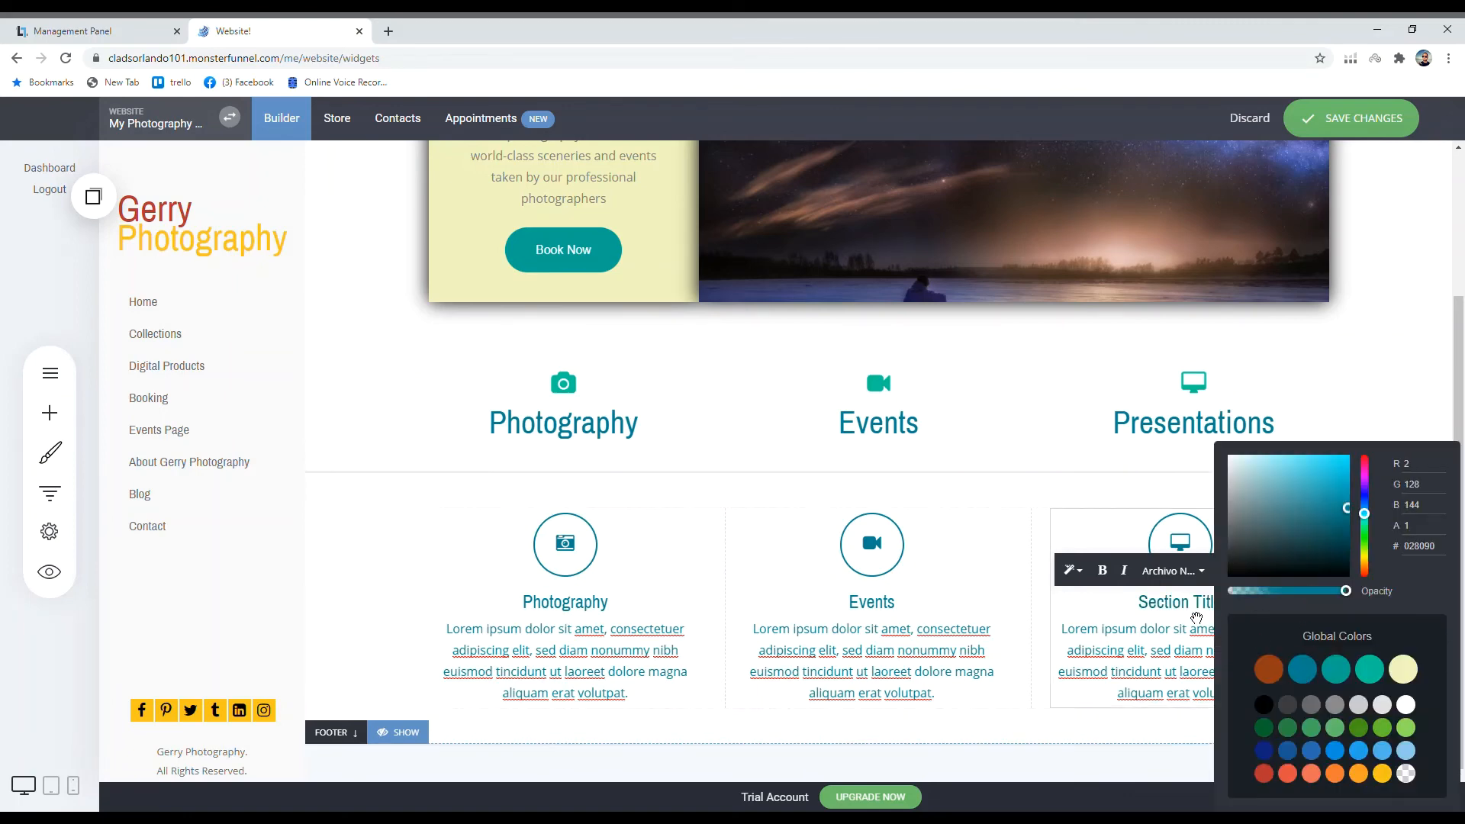
{"action": "triple_click", "coordinate": [1195, 615]}
{"action": "type", "text": "Presentations"}
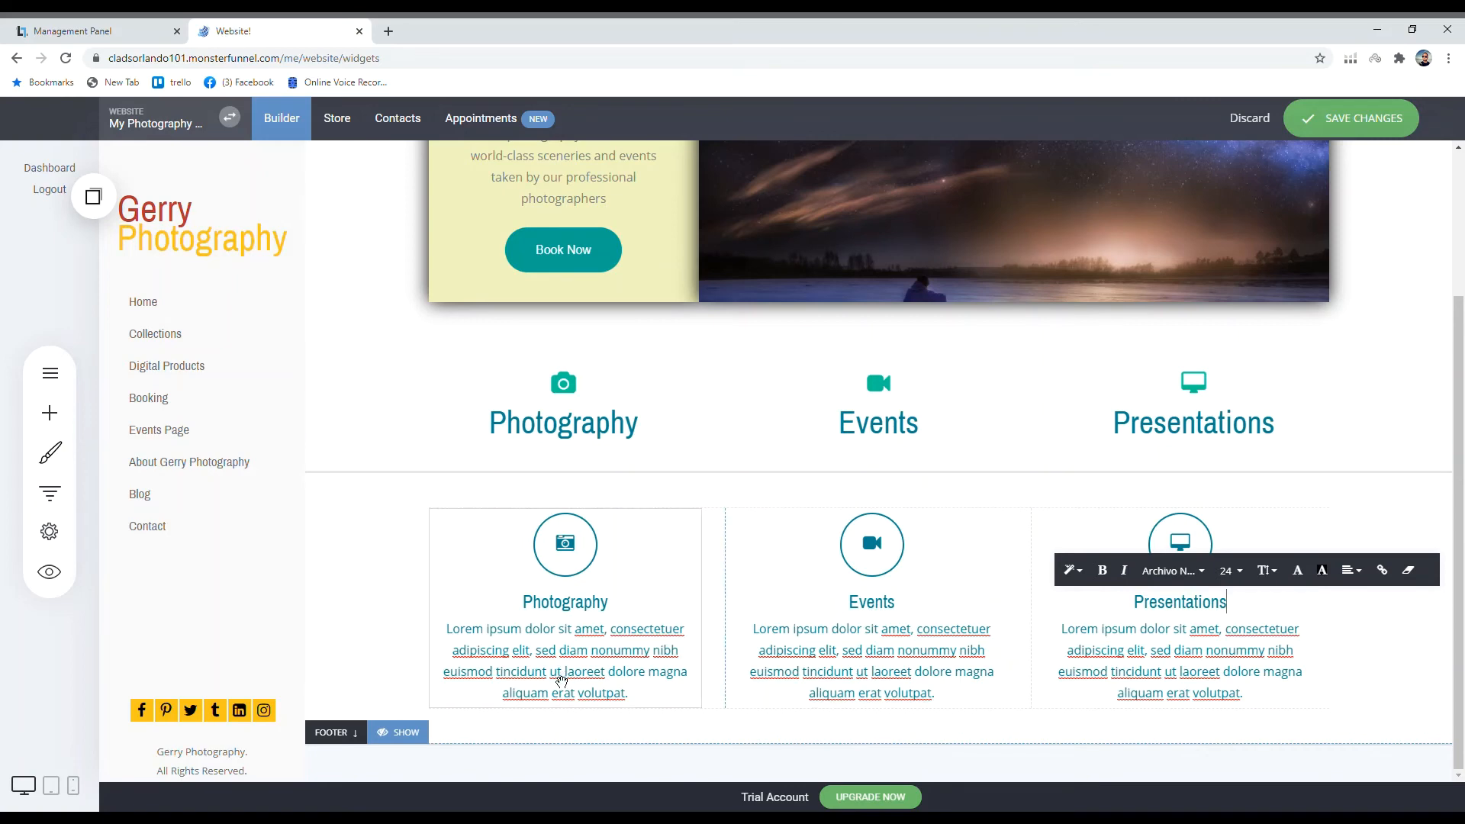
Step: Replace the placeholder description under the lower Photography title with "Amazing and breathtaking pictures"
{"action": "triple_click", "coordinate": [563, 682]}
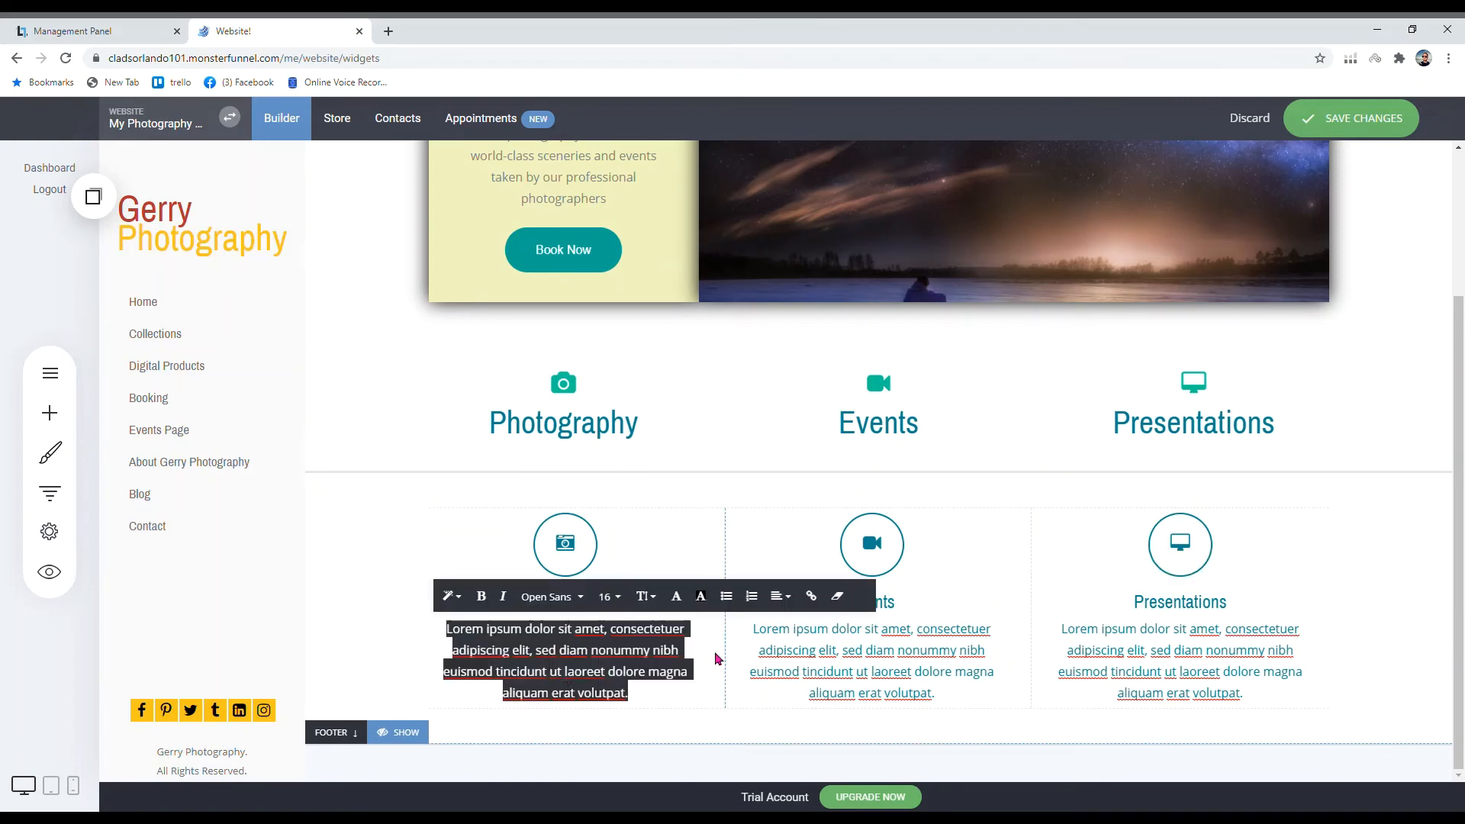
{"action": "type", "text": "K"}
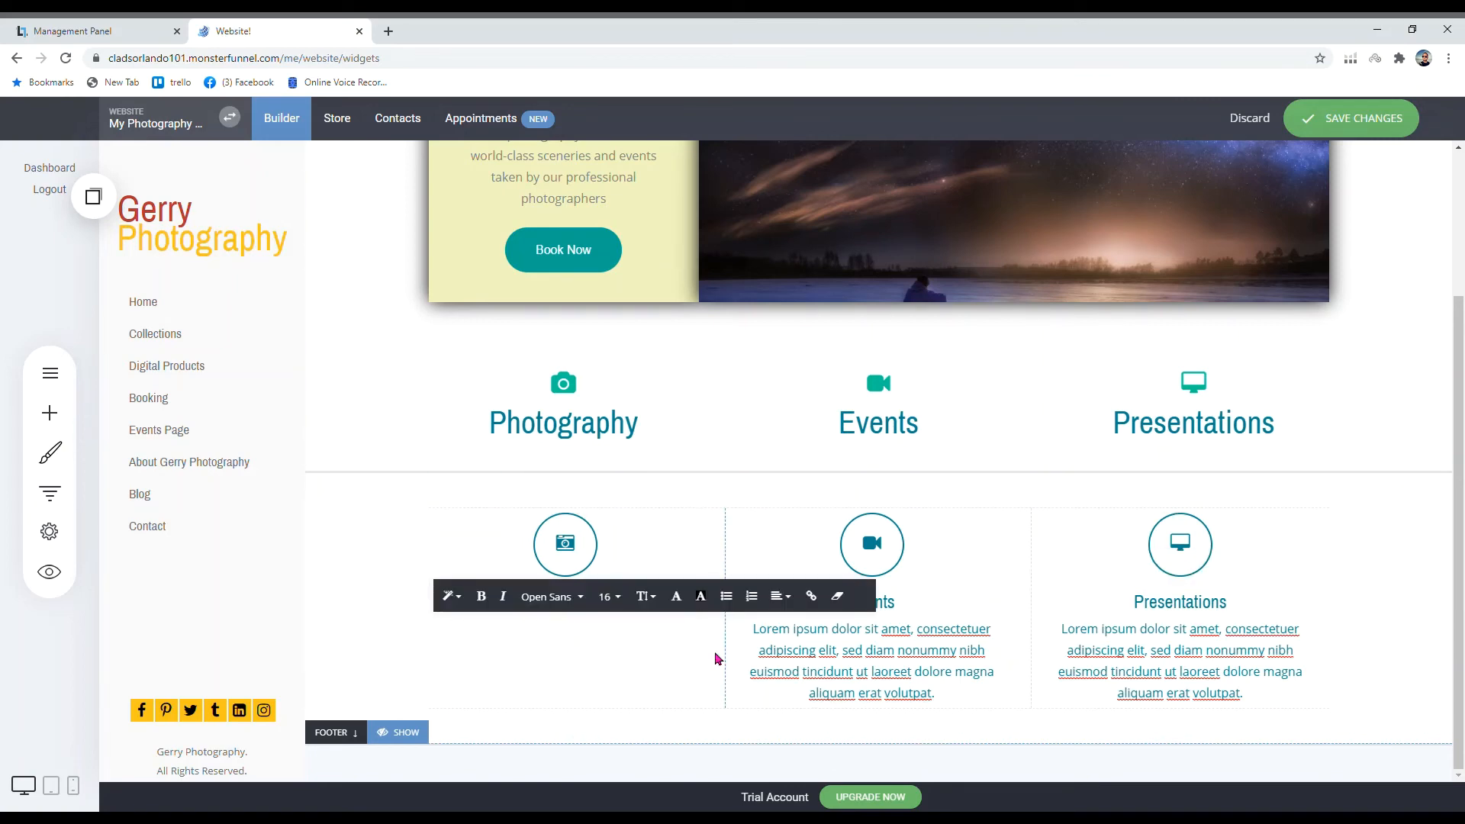
{"action": "type", "text": "rofes"}
{"action": "key", "text": "BackSpace"}
{"action": "key", "text": "BackSpace"}
{"action": "key", "text": "BackSpace"}
{"action": "key", "text": "BackSpace"}
{"action": "key", "text": "BackSpace"}
{"action": "key", "text": "BackSpace"}
{"action": "type", "text": "Amz"}
{"action": "key", "text": "BackSpace"}
{"action": "type", "text": "azing ang"}
{"action": "key", "text": "BackSpace"}
{"action": "type", "text": "d breathtakingpictue"}
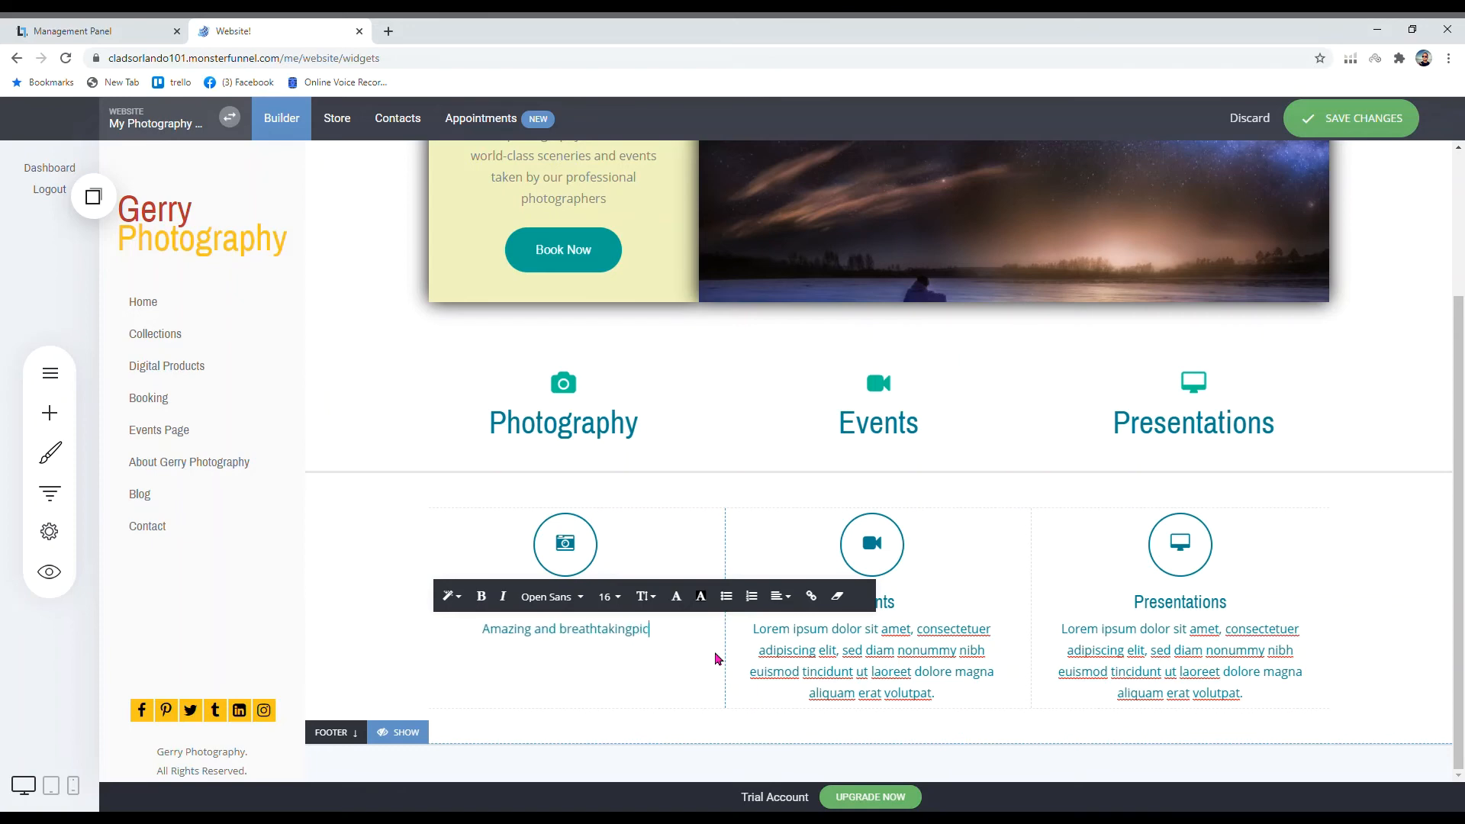
{"action": "key", "text": "BackSpace"}
{"action": "key", "text": "BackSpace"}
{"action": "key", "text": "BackSpace"}
{"action": "key", "text": "BackSpace"}
{"action": "key", "text": "BackSpace"}
{"action": "key", "text": "BackSpace"}
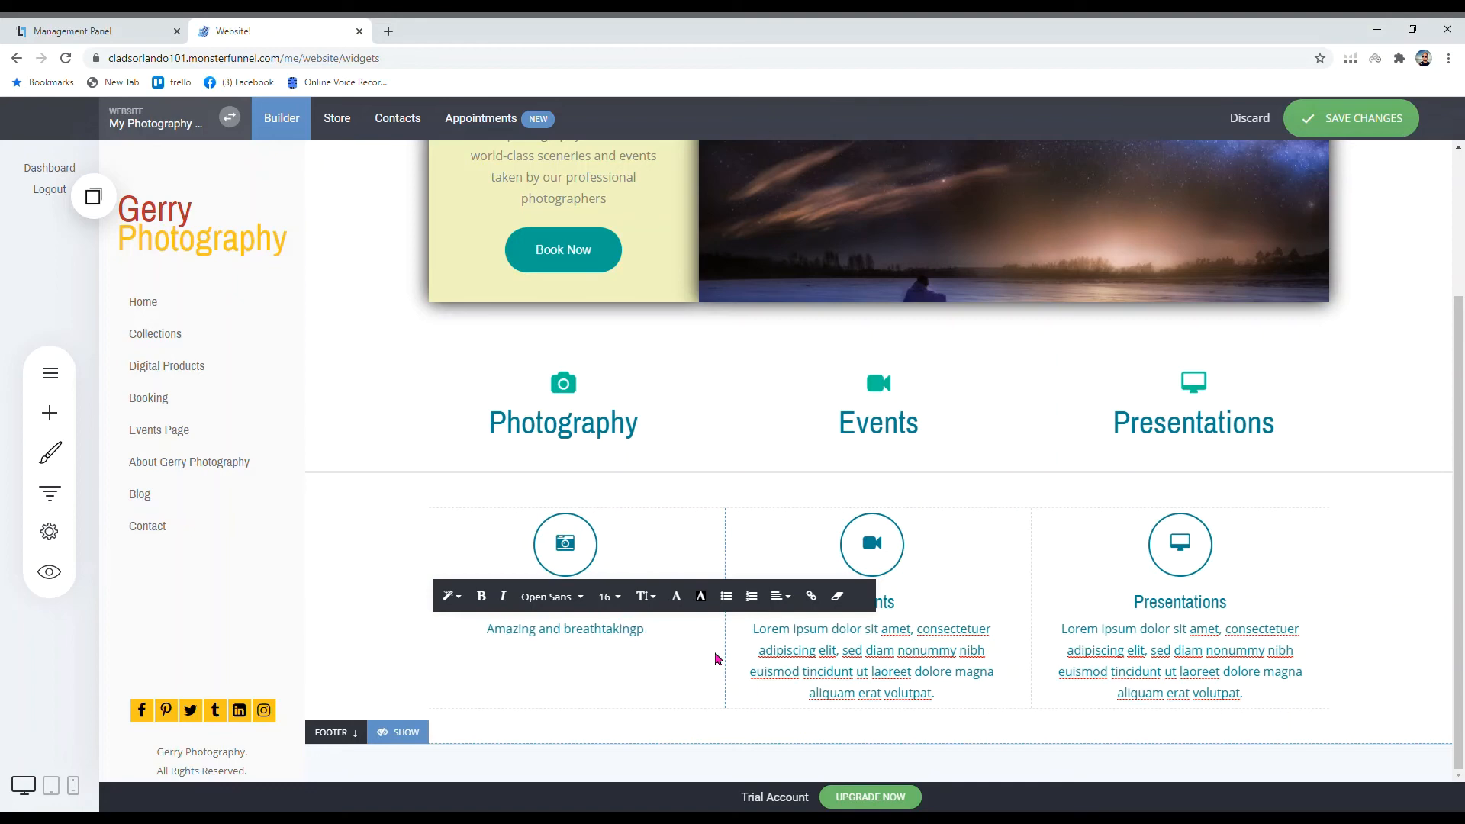
{"action": "type", "text": "pictures"}
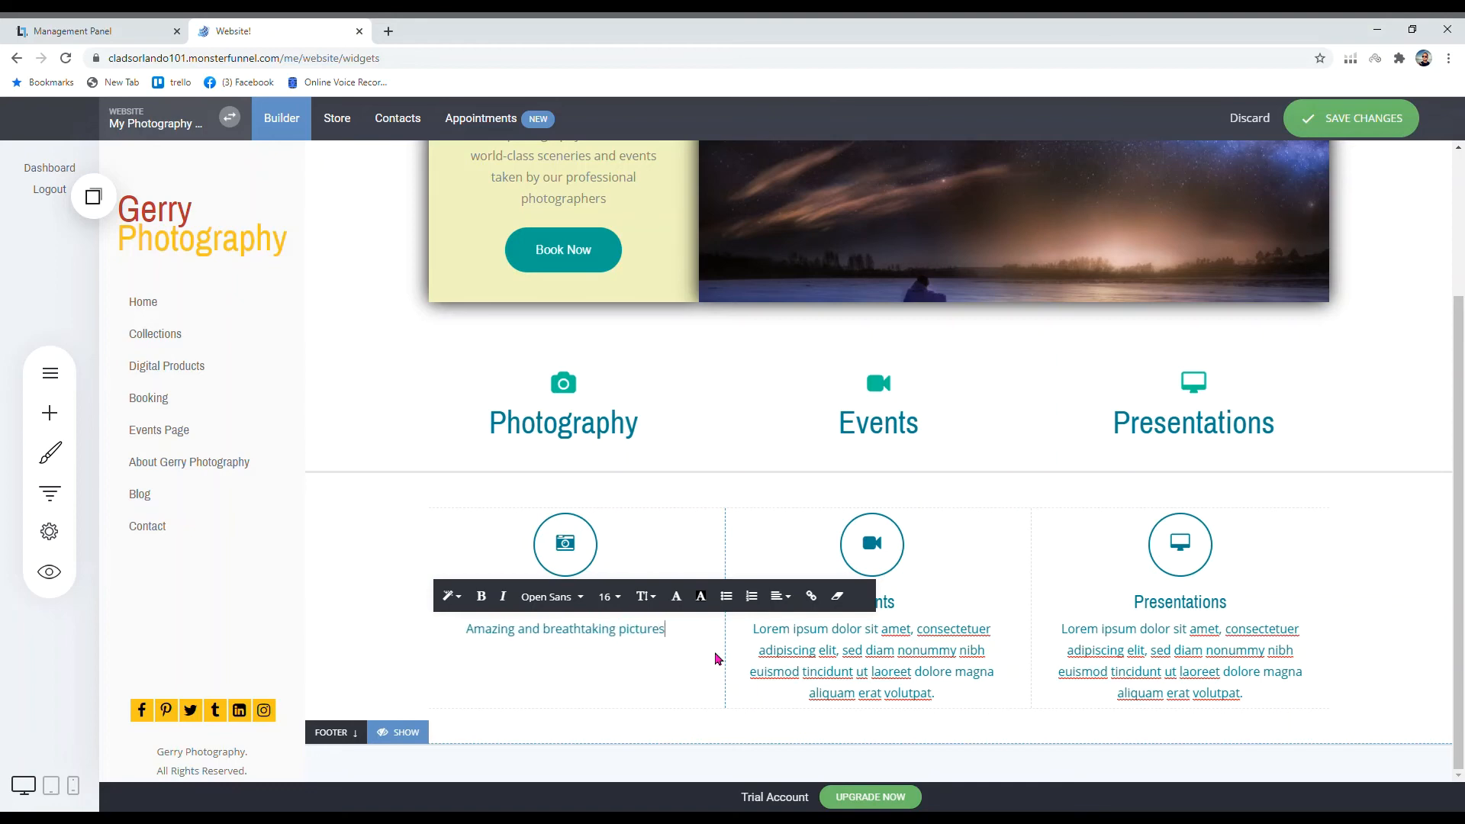
Step: Replace the placeholder description in the middle column with "Events to show you party like crazy"
{"action": "left_click", "coordinate": [865, 671]}
{"action": "key", "text": "ctrl+a"}
{"action": "type", "text": "E"}
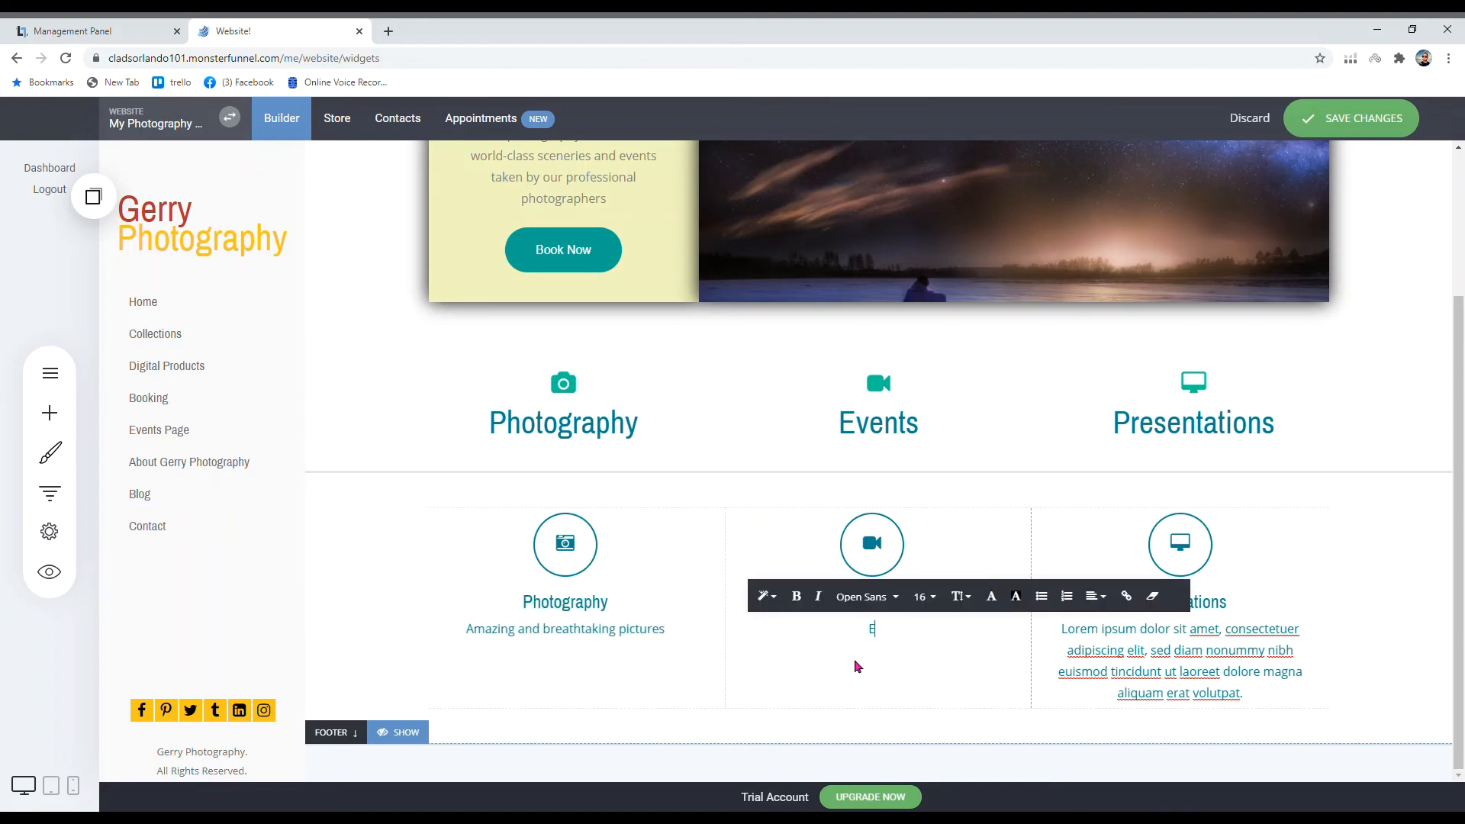
{"action": "type", "text": "vents to show you party like cra"}
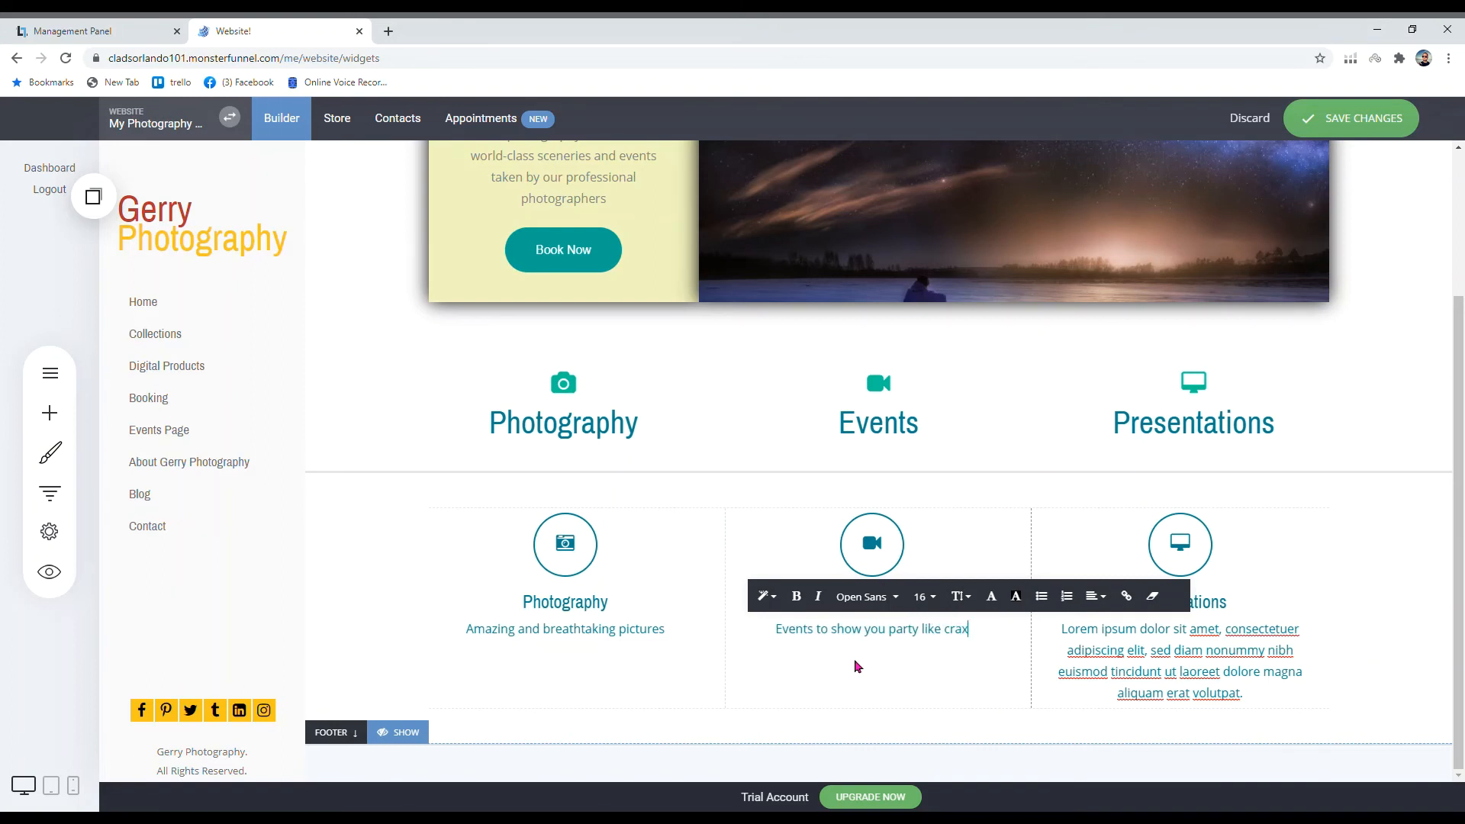
{"action": "type", "text": "zy"}
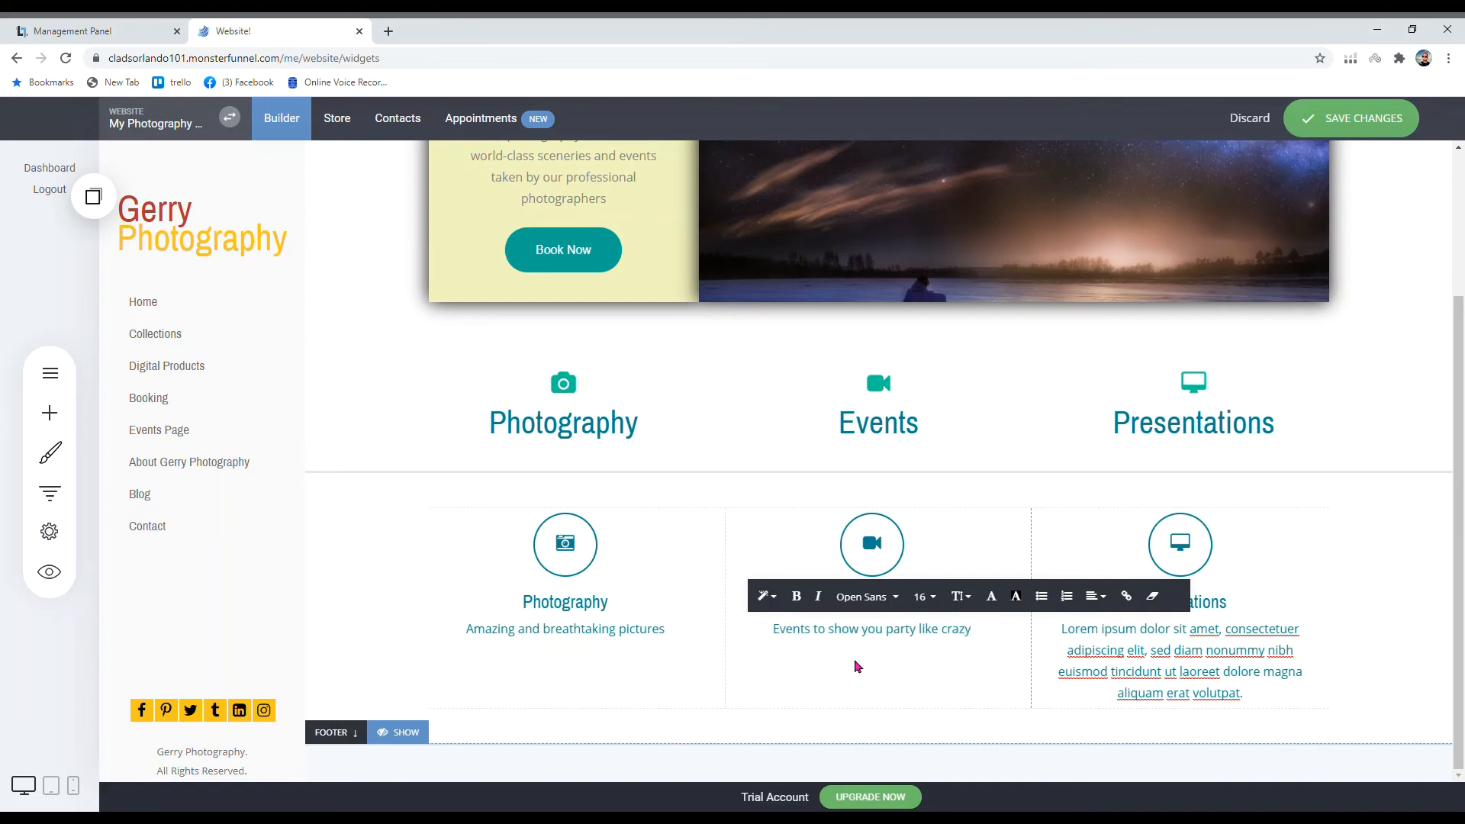
Step: Replace the placeholder description in the third column with "Cram your presentations"
{"action": "left_click", "coordinate": [1181, 674]}
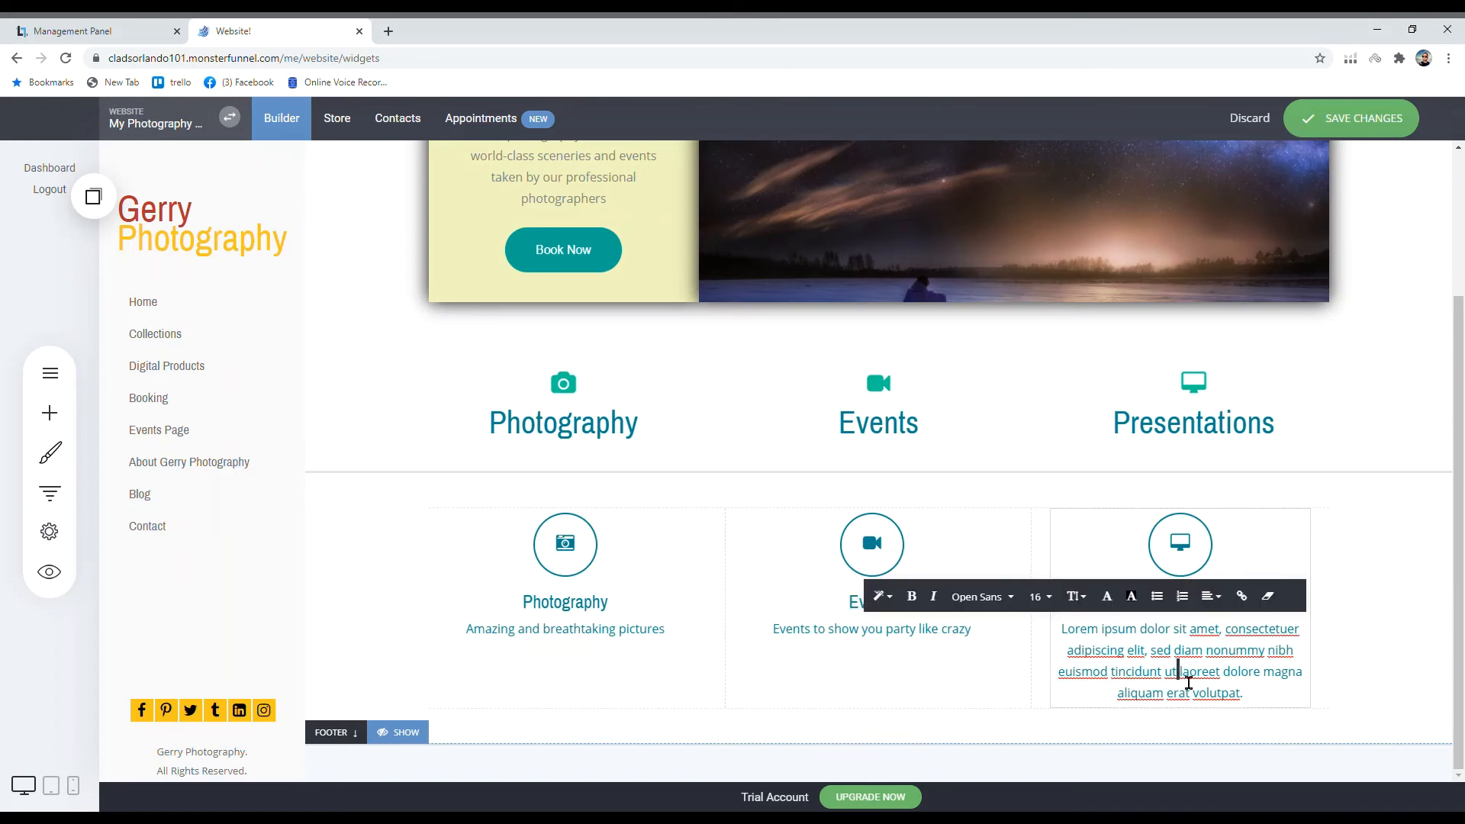
{"action": "triple_click", "coordinate": [1280, 695]}
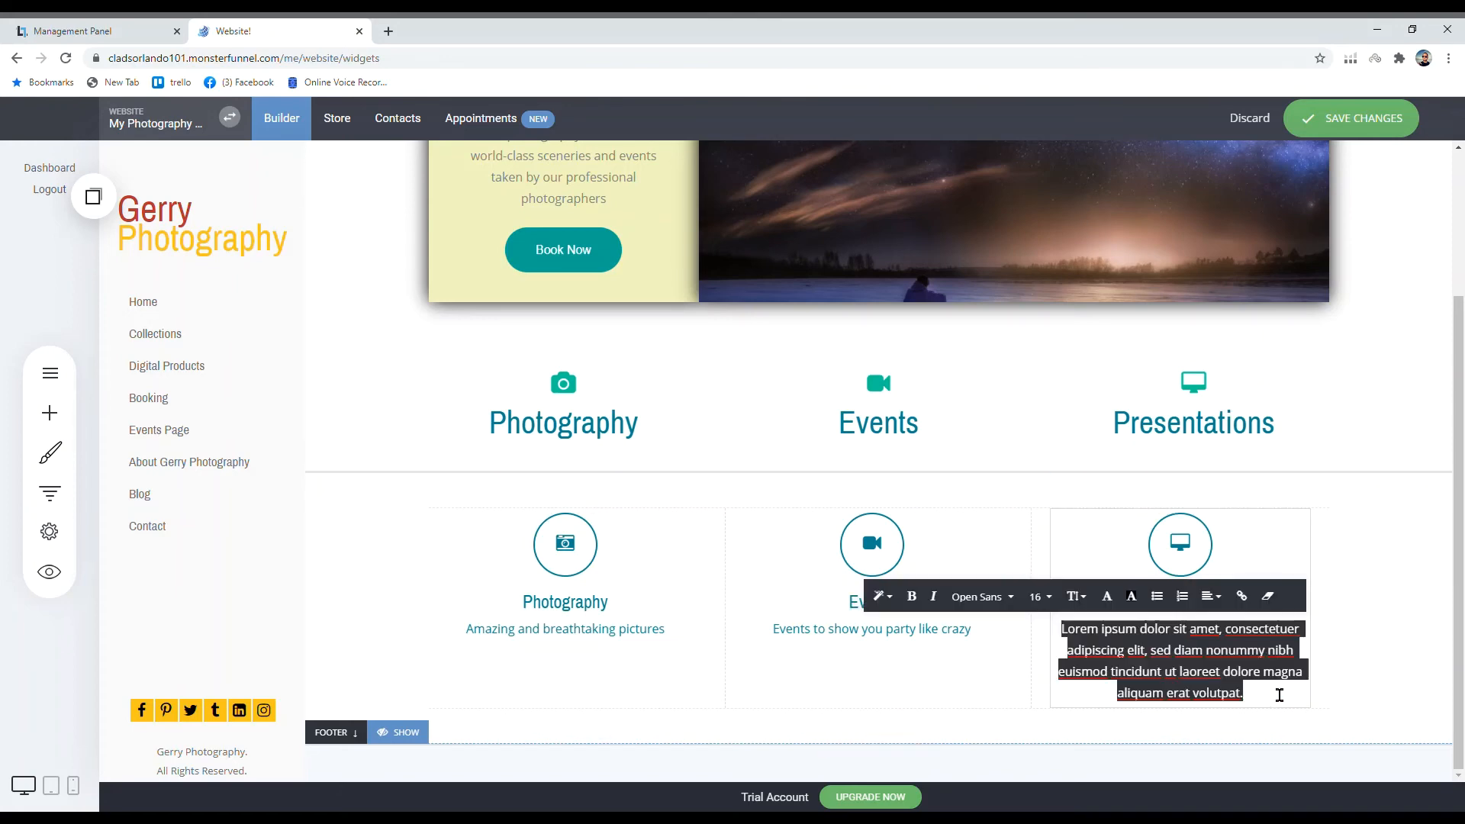
{"action": "type", "text": "Cram "}
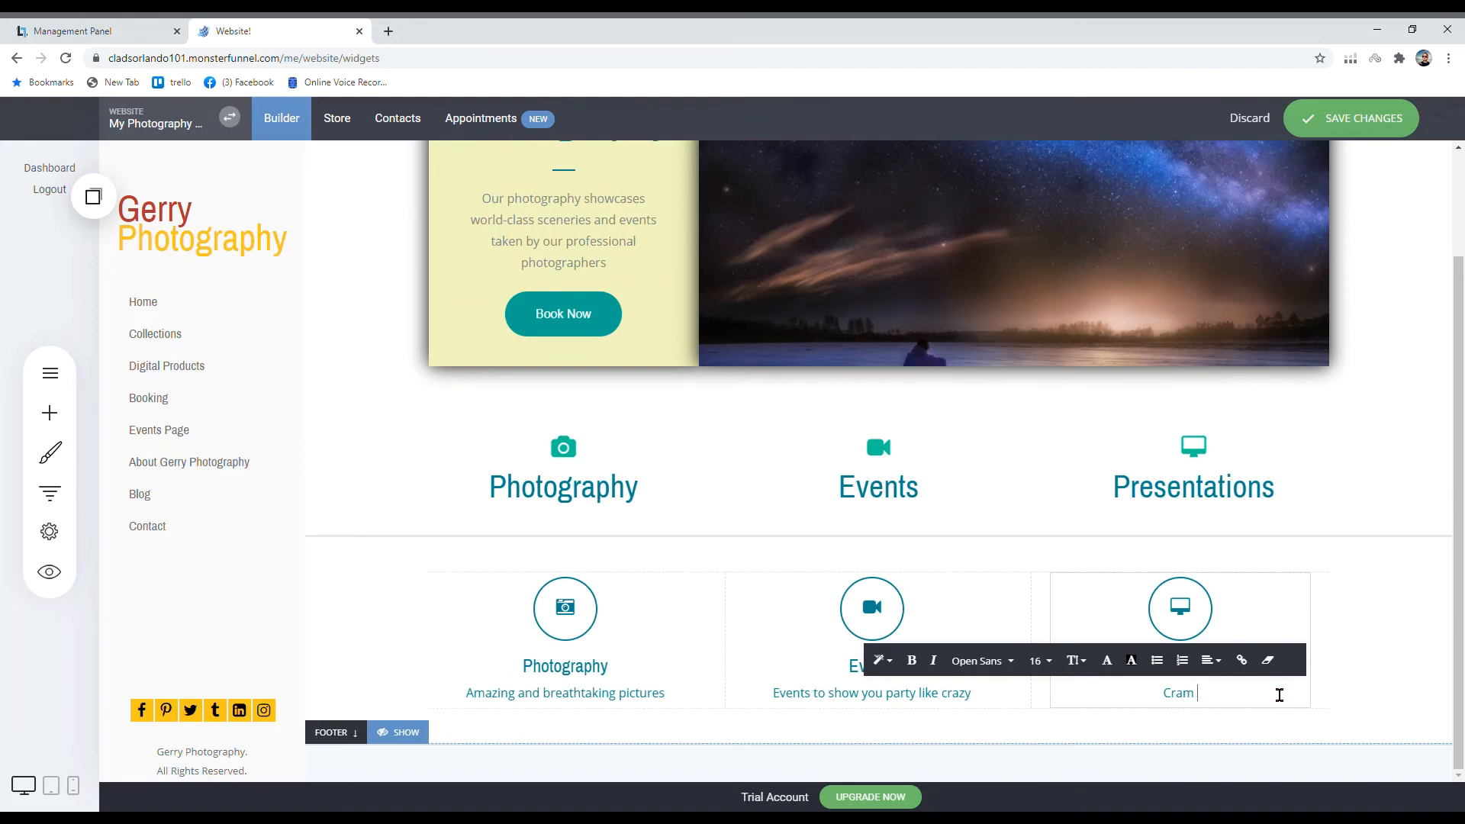
{"action": "type", "text": "your presentations"}
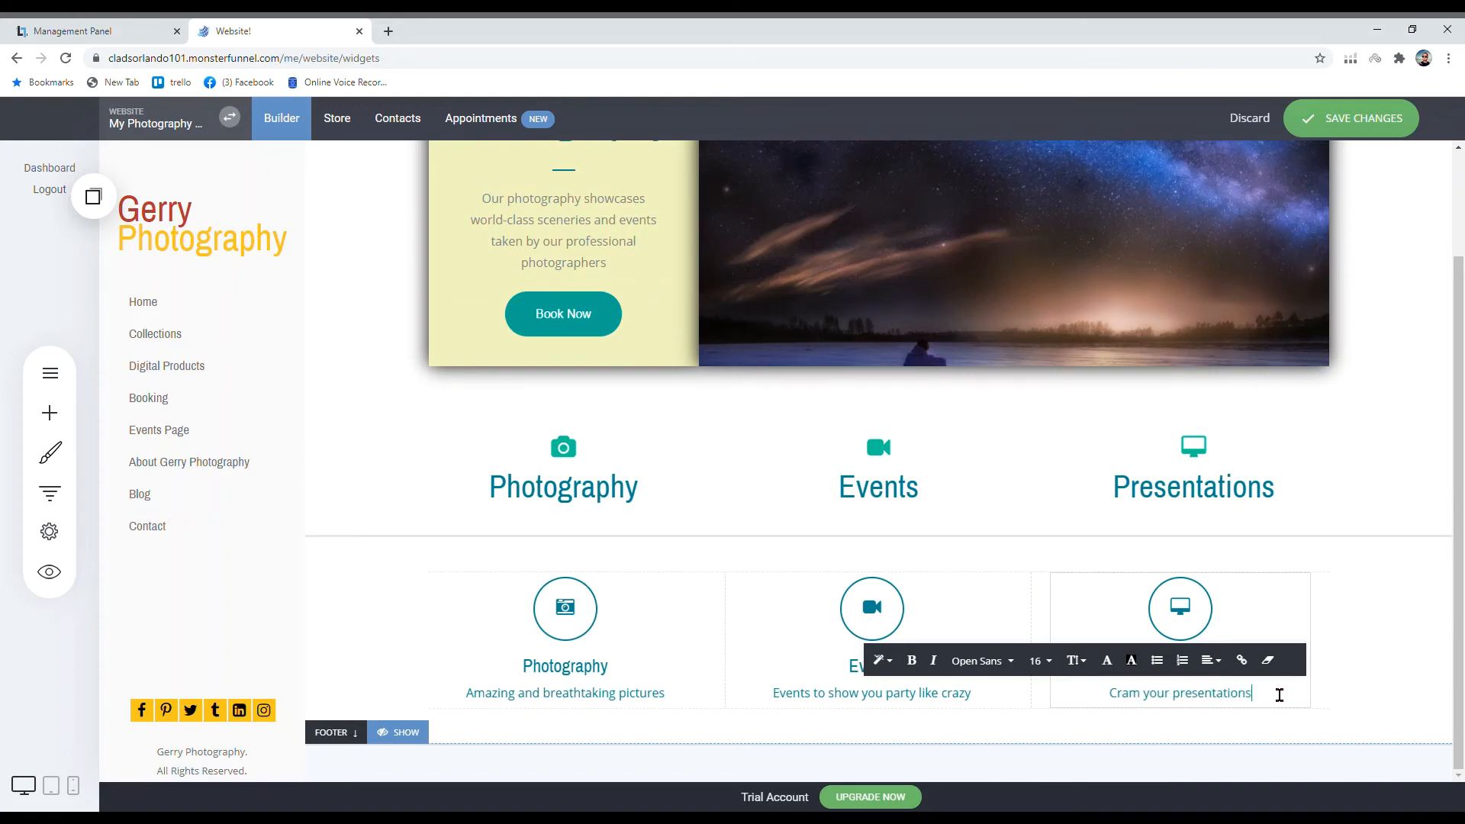
{"action": "left_click", "coordinate": [1380, 658]}
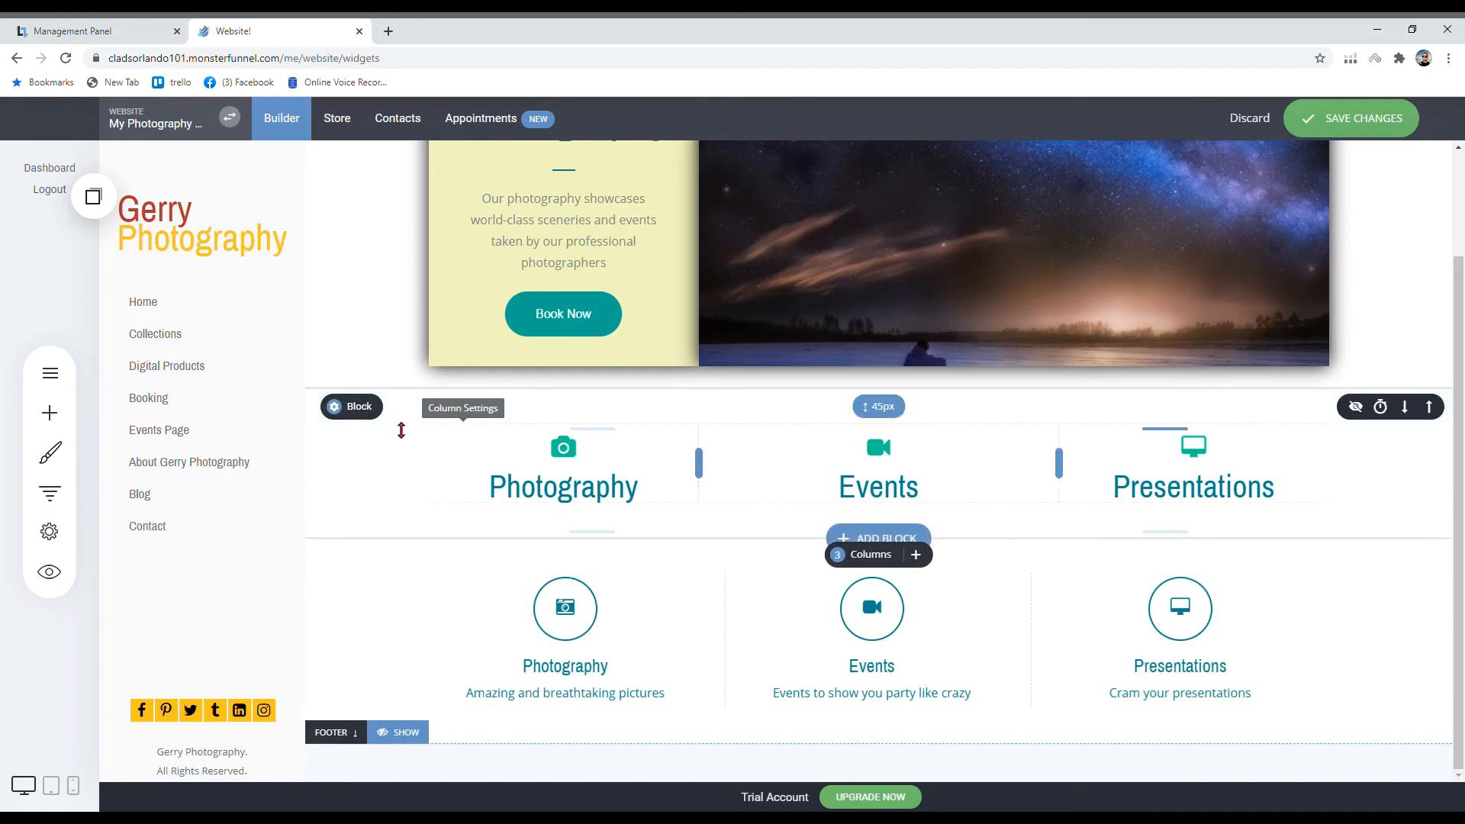
Step: Delete the upper block containing the separate icons and the large Photography, Events and Presentations headings
{"action": "left_click", "coordinate": [474, 406]}
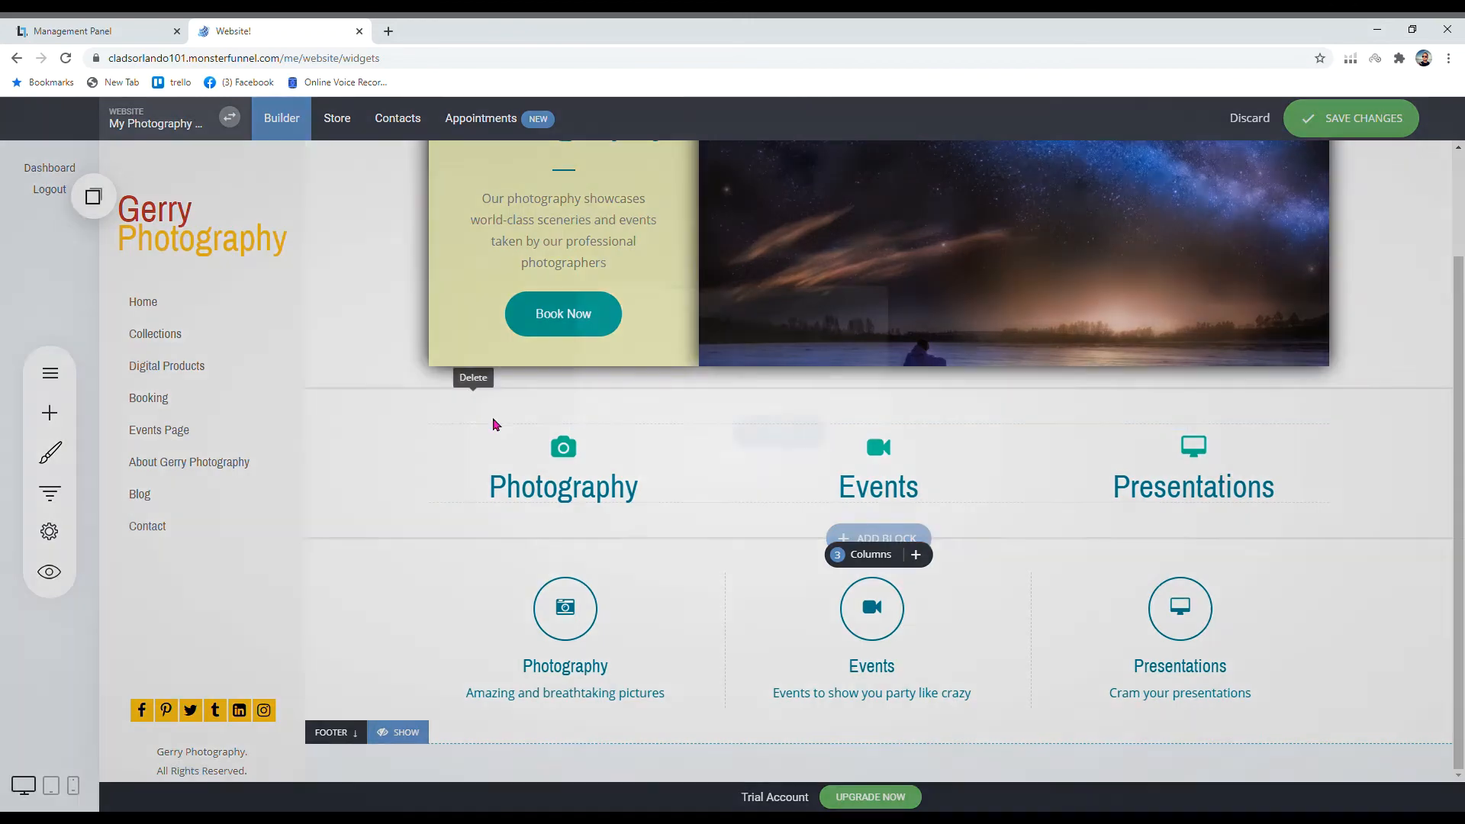
{"action": "left_click", "coordinate": [783, 436]}
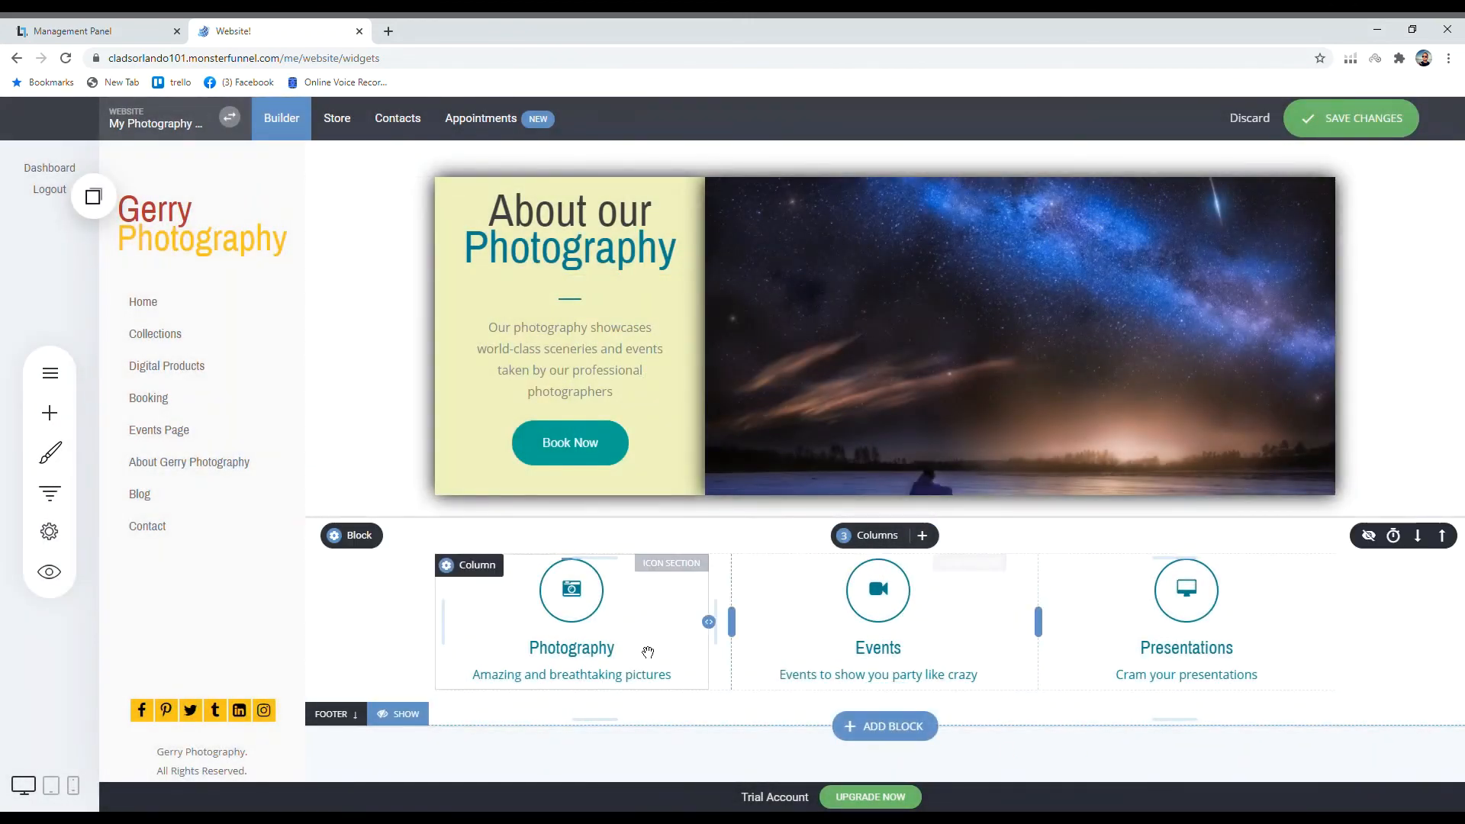
Step: Set the background color of the Photography icon section to the pale yellow global color #F0F3BD
{"action": "left_click", "coordinate": [658, 613]}
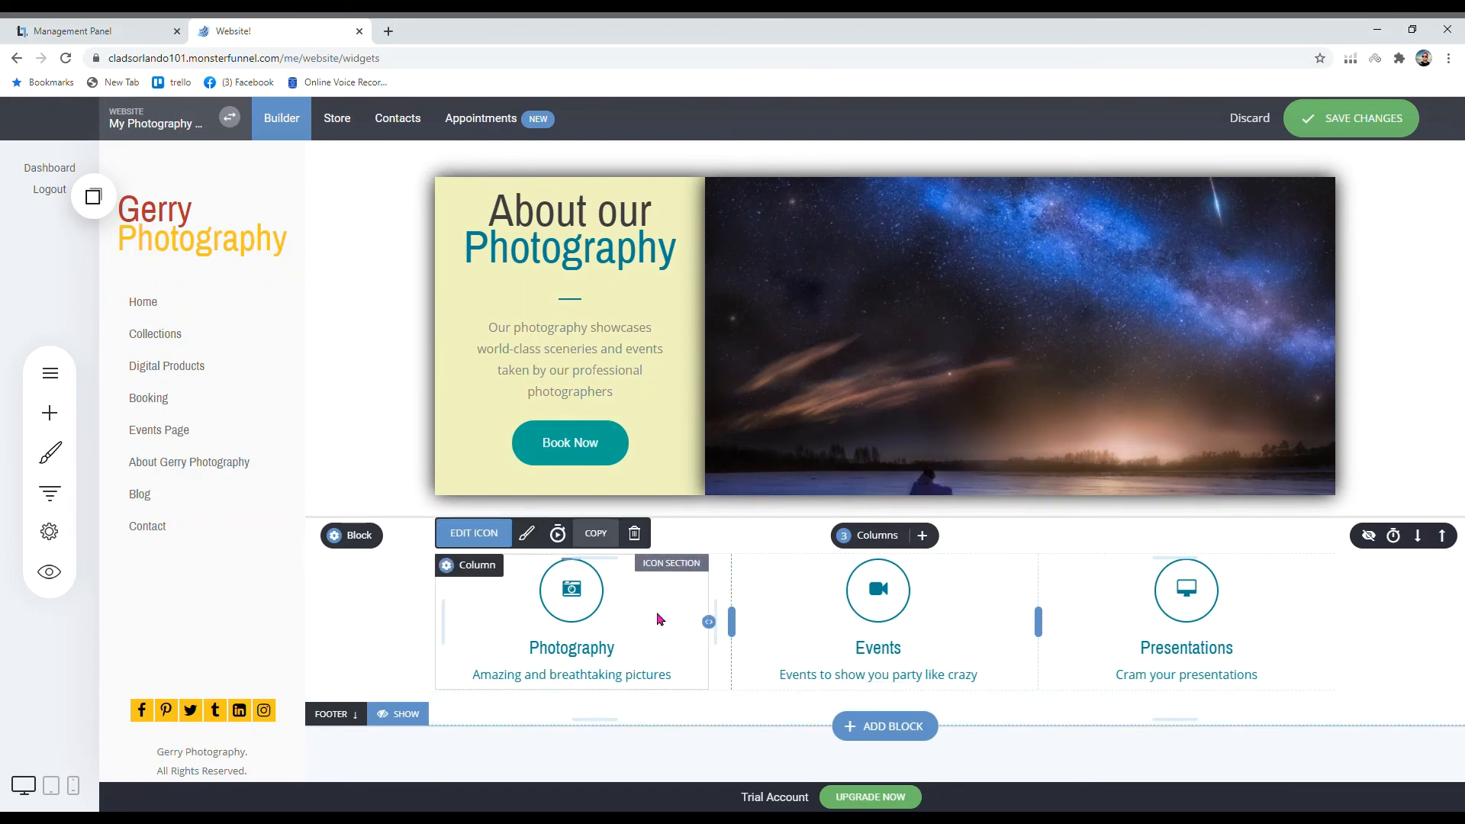
{"action": "left_click", "coordinate": [524, 535]}
{"action": "left_click", "coordinate": [526, 532]}
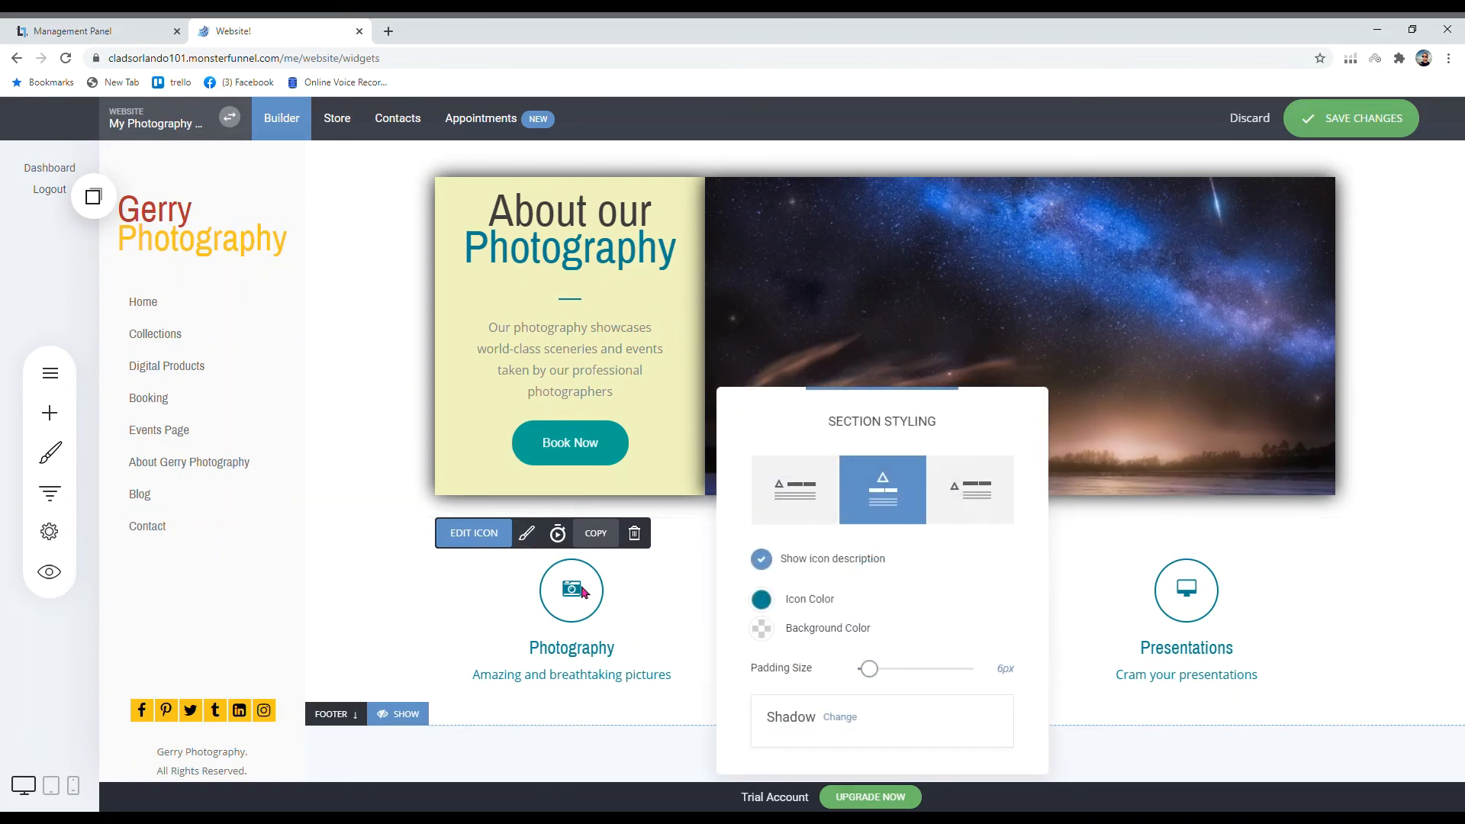
{"action": "left_click", "coordinate": [769, 640]}
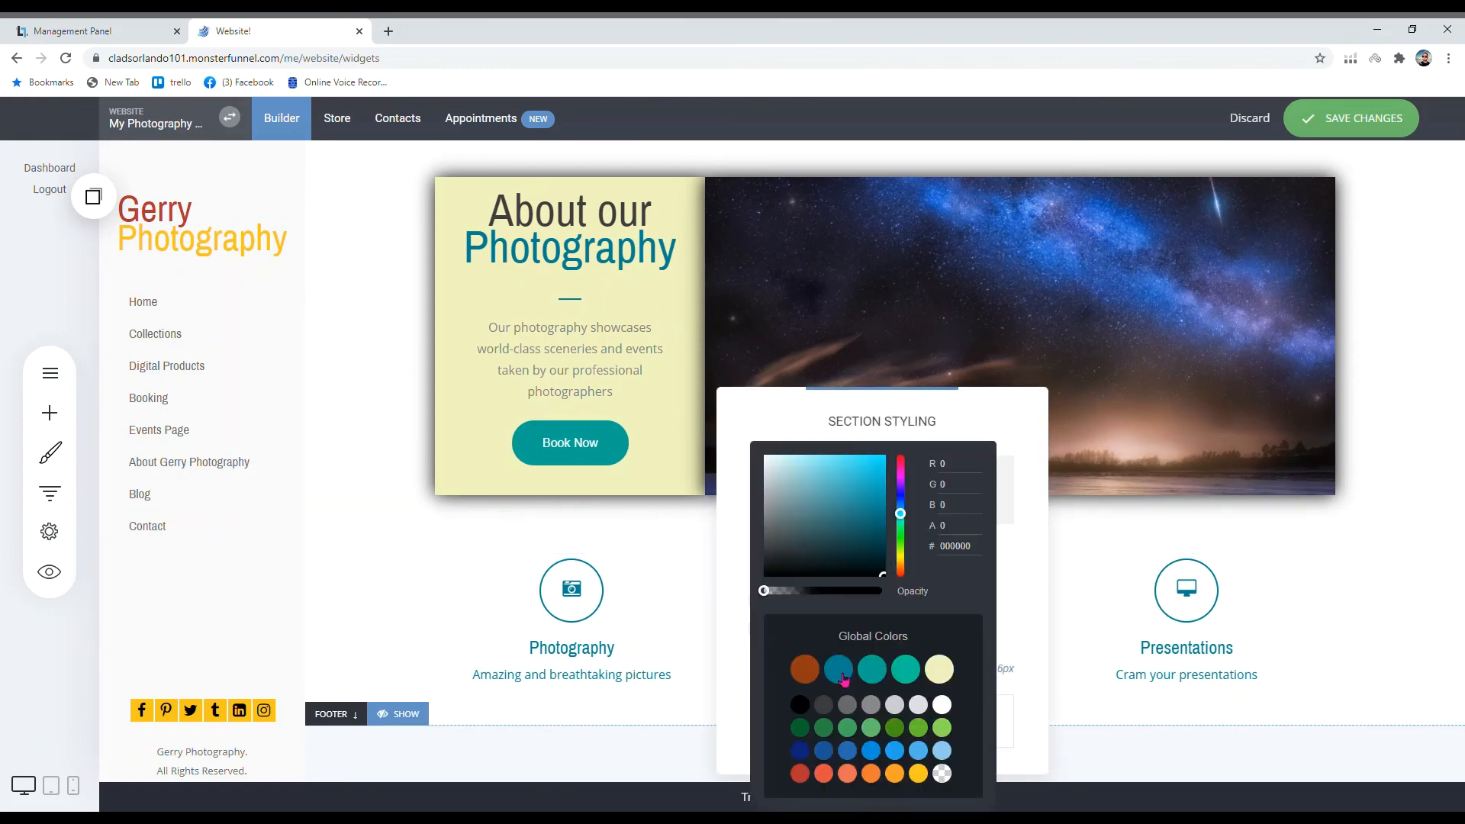
{"action": "left_click", "coordinate": [942, 673]}
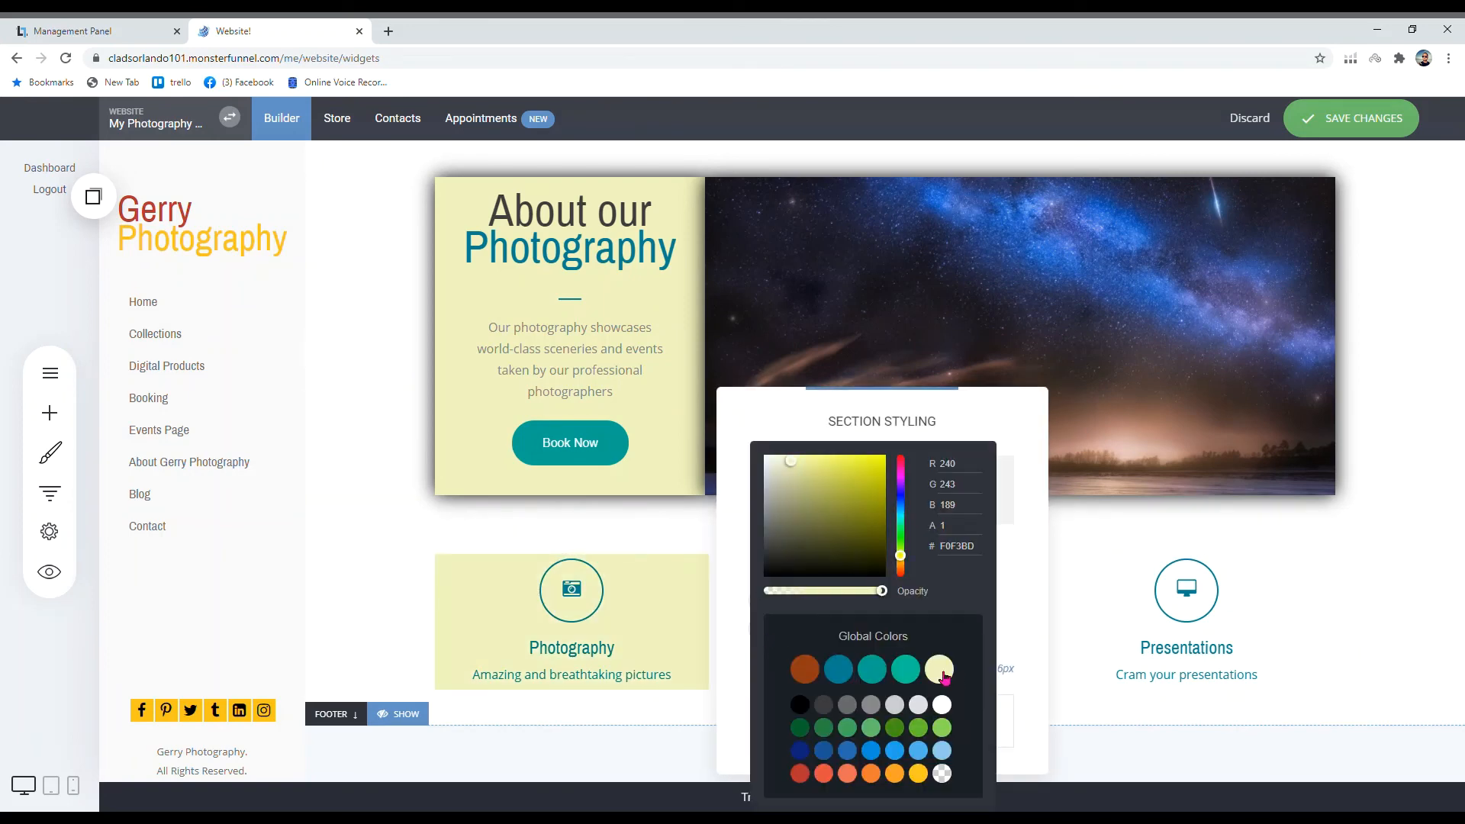
Step: Apply an inner shadow to the Photography icon section through its section styling
{"action": "left_click", "coordinate": [697, 656]}
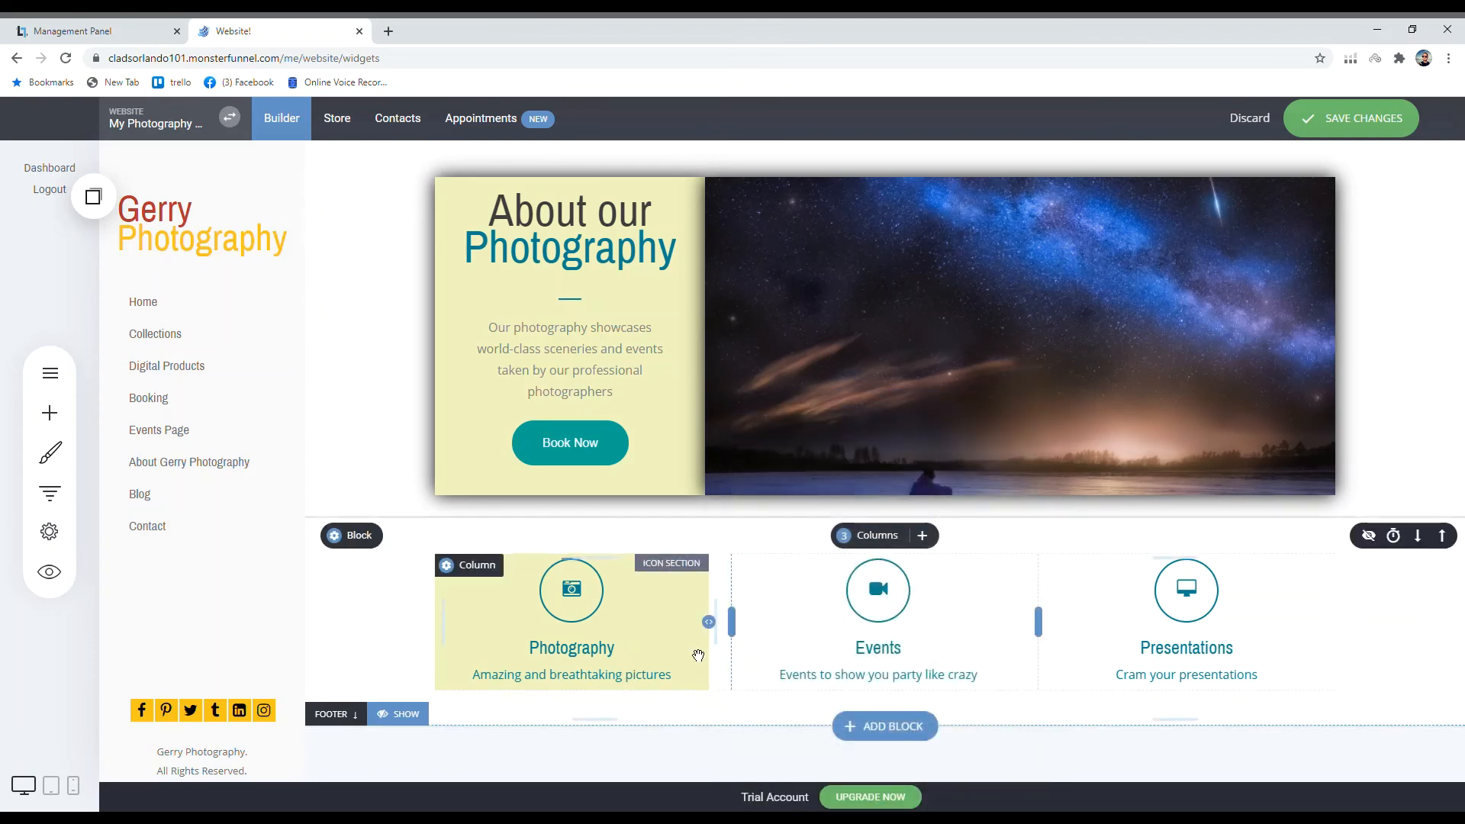
{"action": "left_click", "coordinate": [557, 531]}
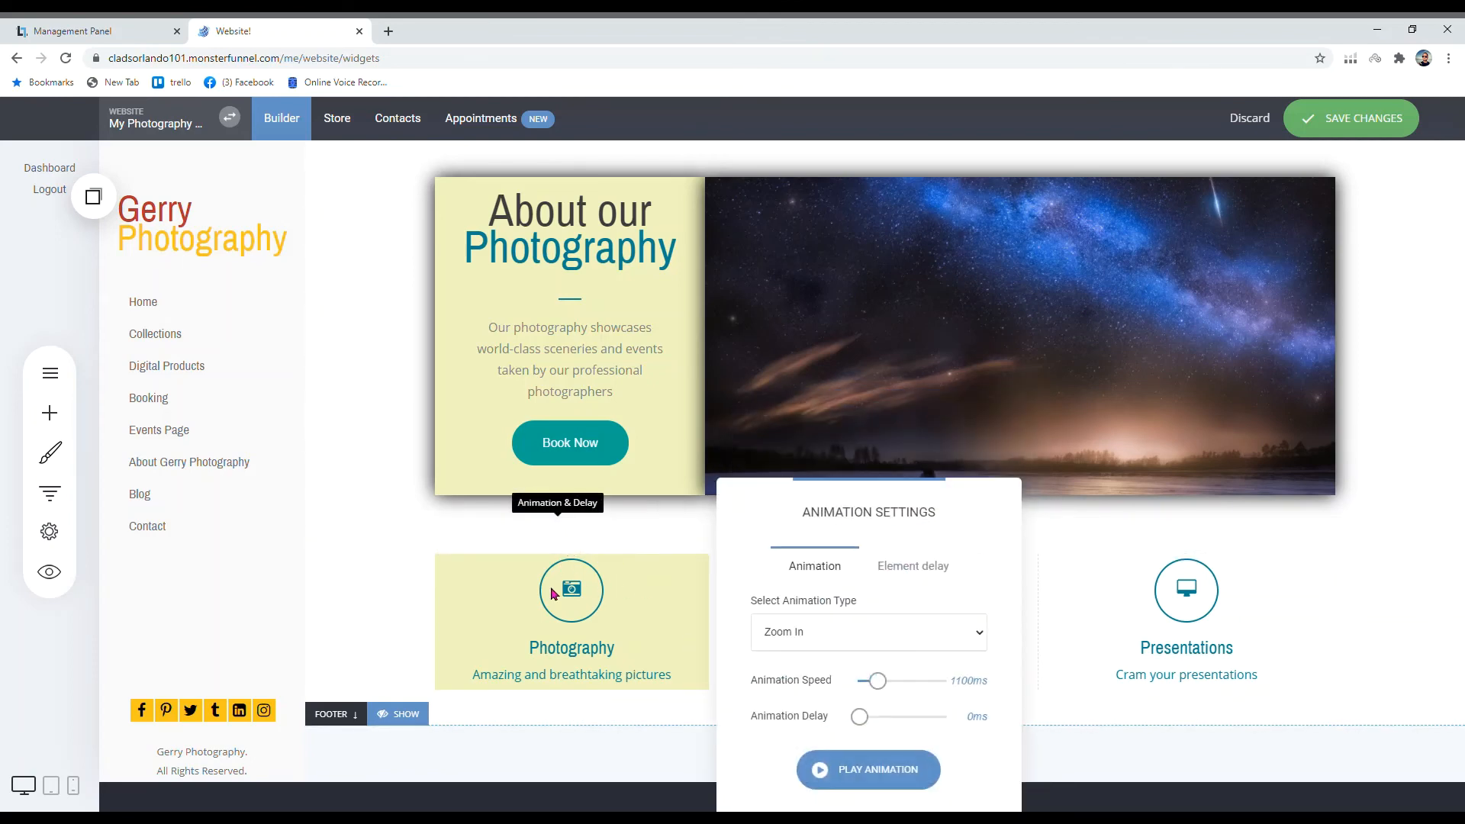
{"action": "left_click", "coordinate": [534, 593]}
{"action": "left_click", "coordinate": [526, 533]}
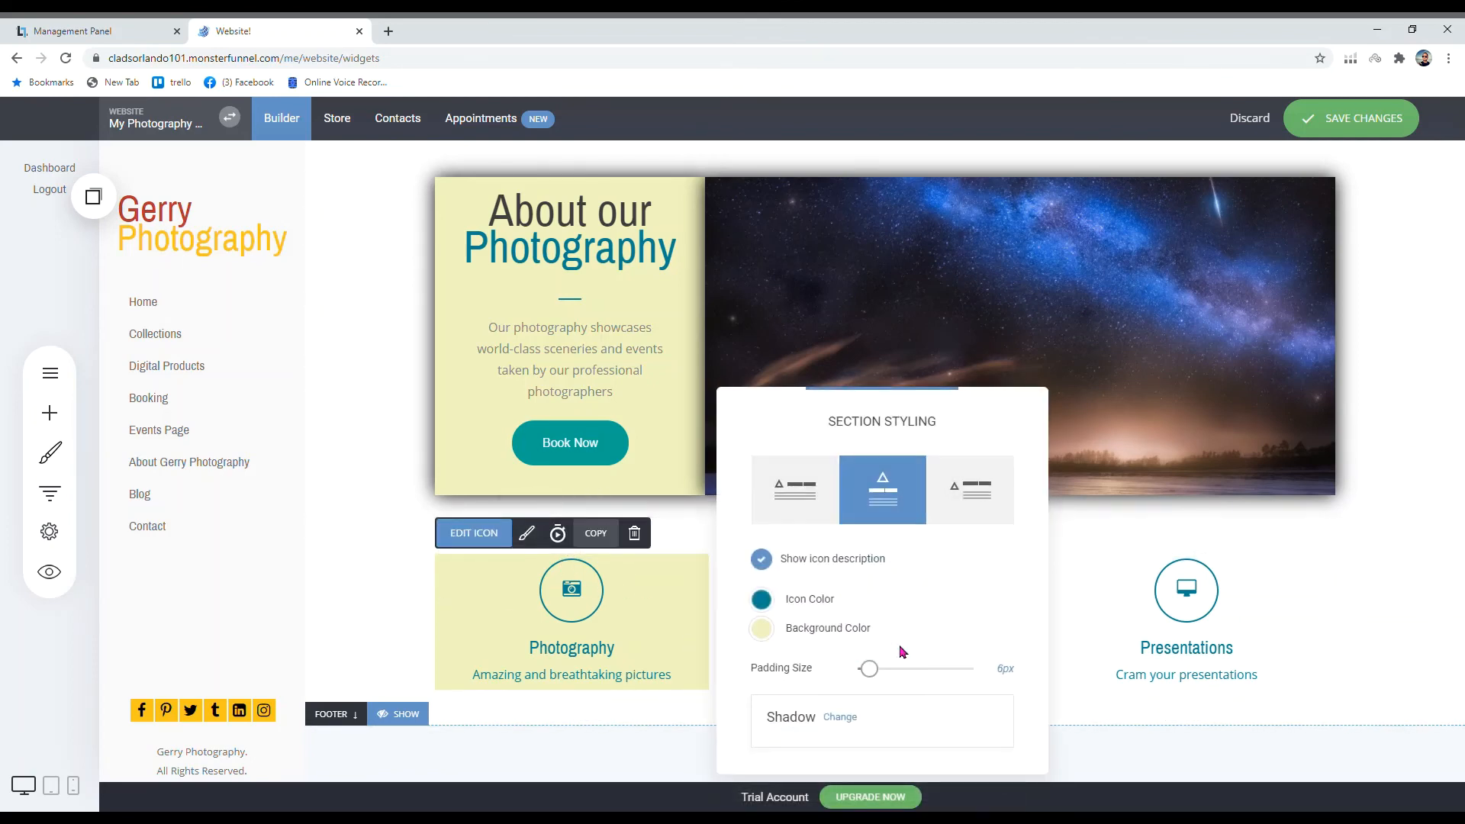
{"action": "left_click", "coordinate": [839, 716]}
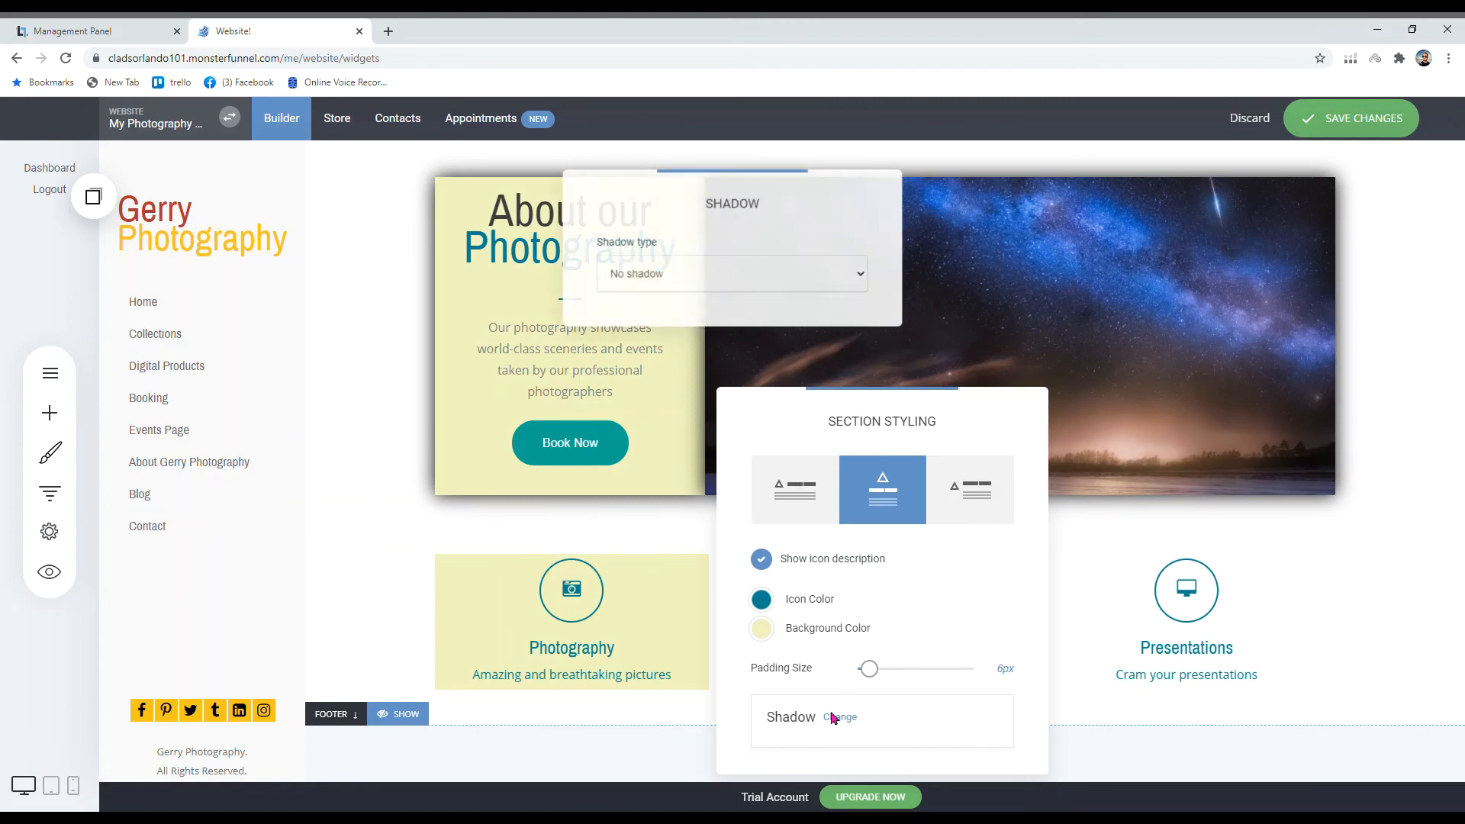
{"action": "left_click", "coordinate": [664, 328]}
{"action": "left_click", "coordinate": [1098, 569]}
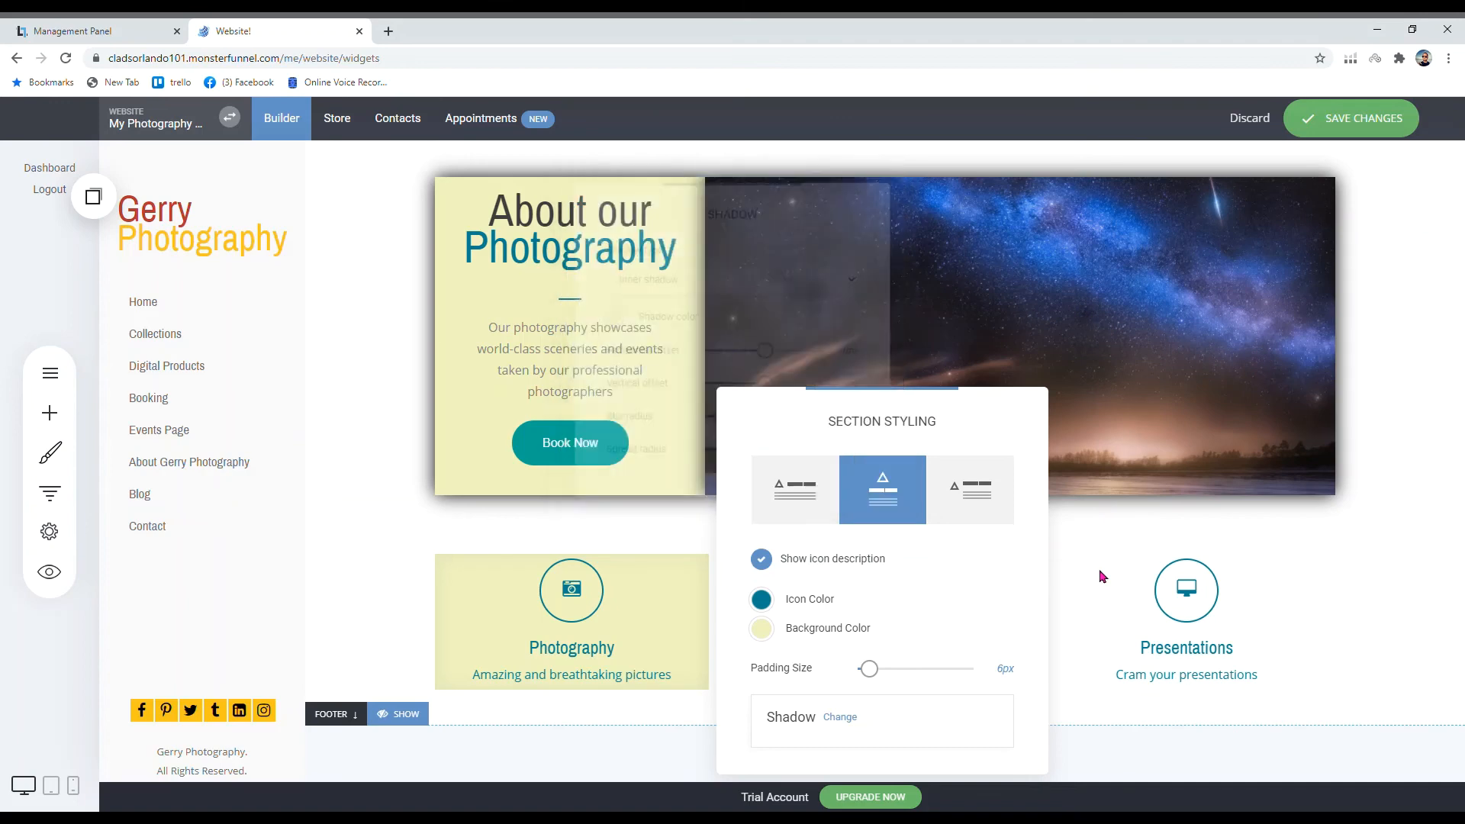
{"action": "left_click", "coordinate": [1069, 627]}
Step: Give the Events icon section an inner shadow and the pale yellow global background color
{"action": "mouse_move", "coordinate": [921, 654]}
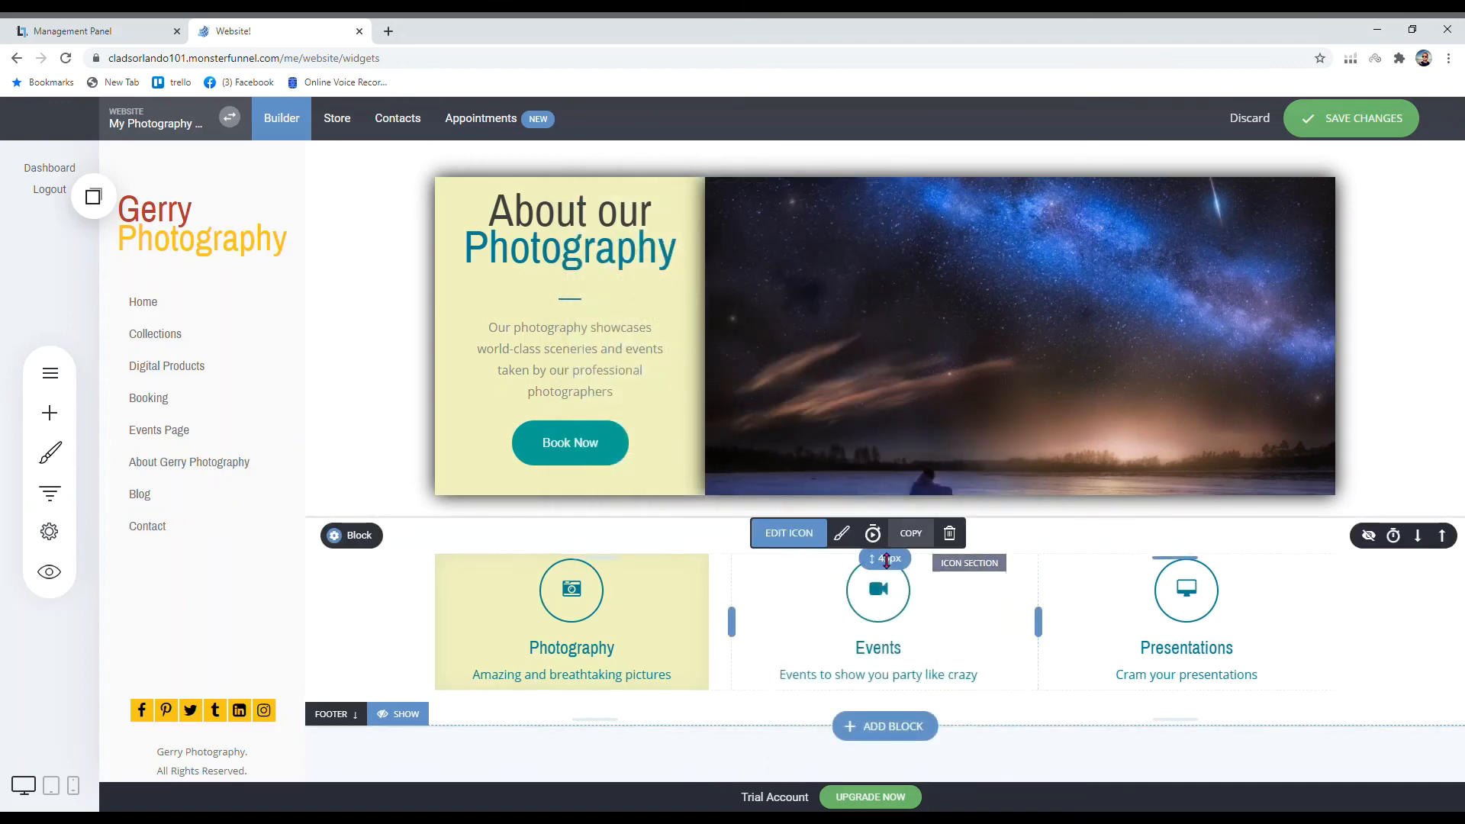
{"action": "left_click", "coordinate": [854, 537]}
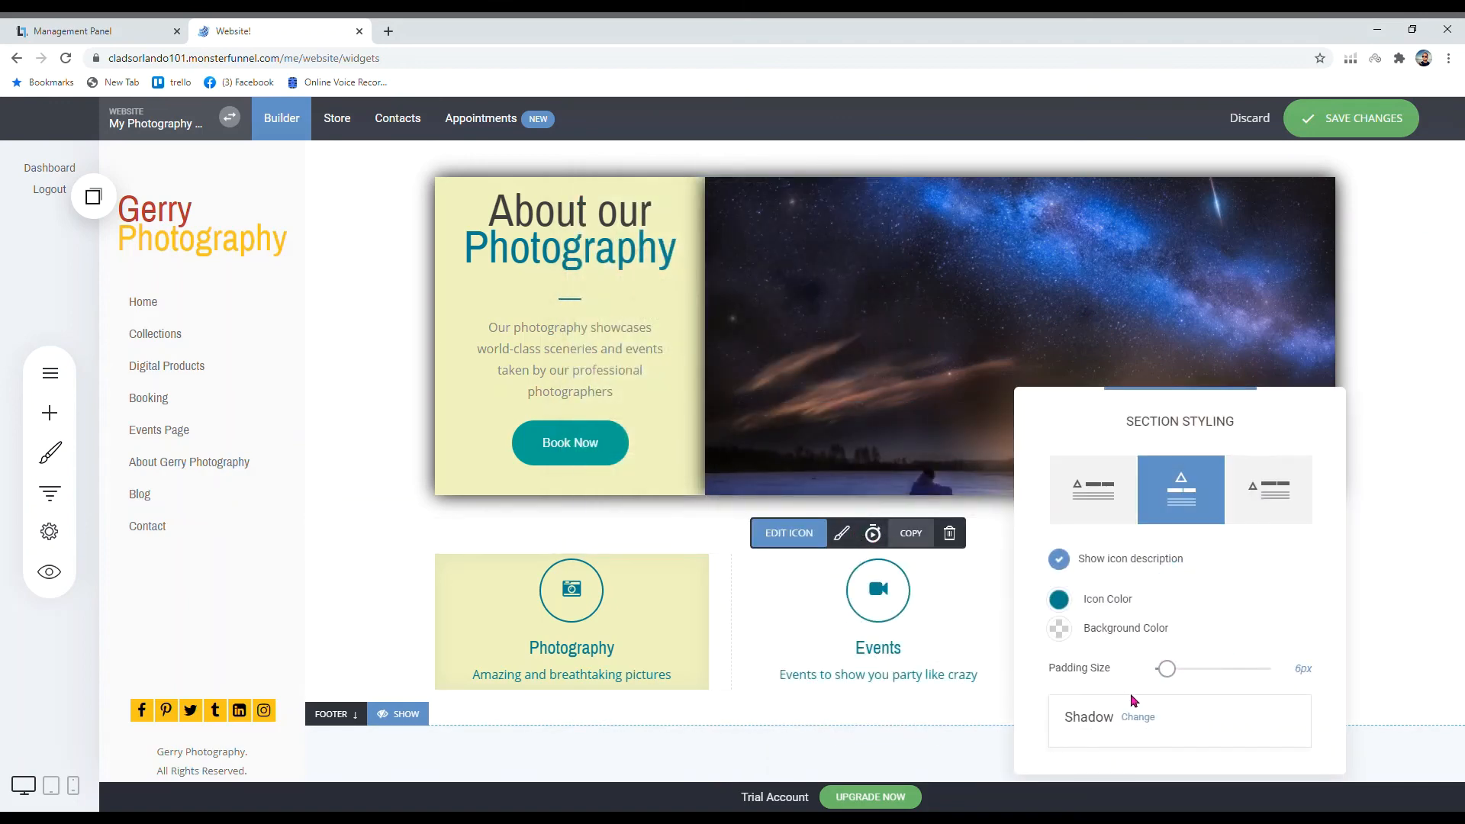
{"action": "left_click", "coordinate": [1139, 717]}
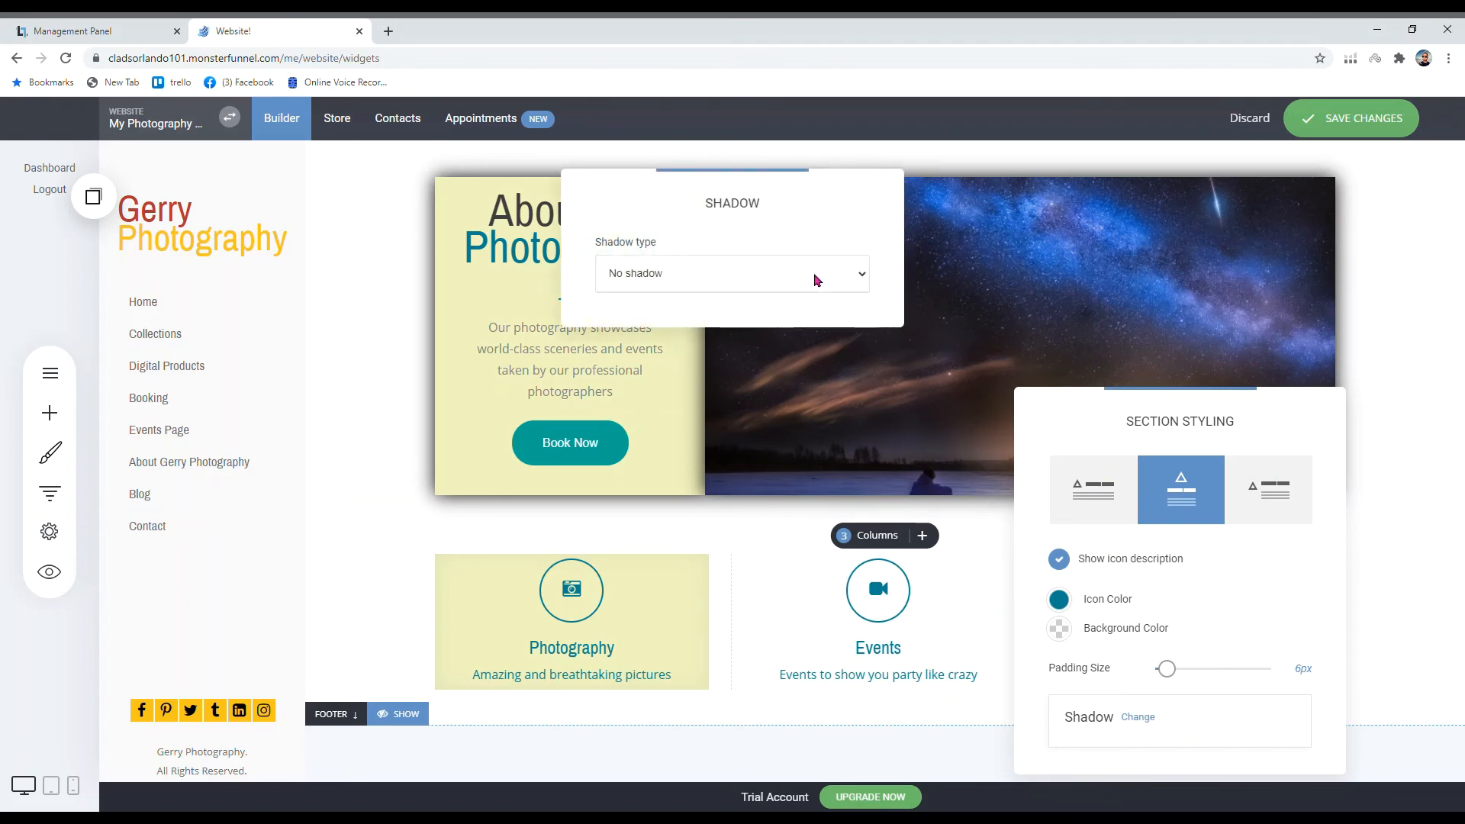
{"action": "left_click", "coordinate": [793, 328]}
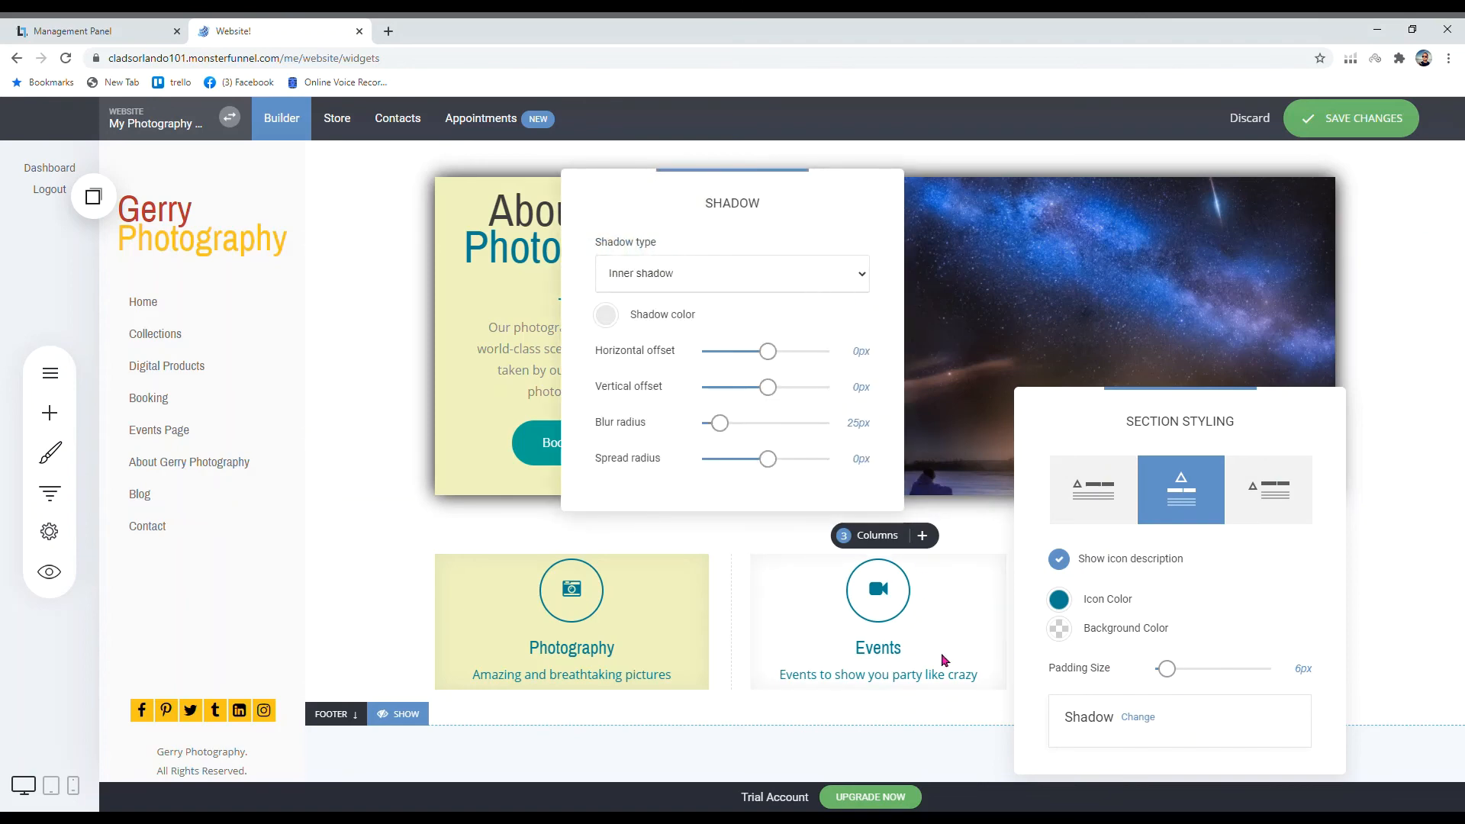
{"action": "left_click", "coordinate": [1064, 615]}
{"action": "left_click", "coordinate": [1059, 631]}
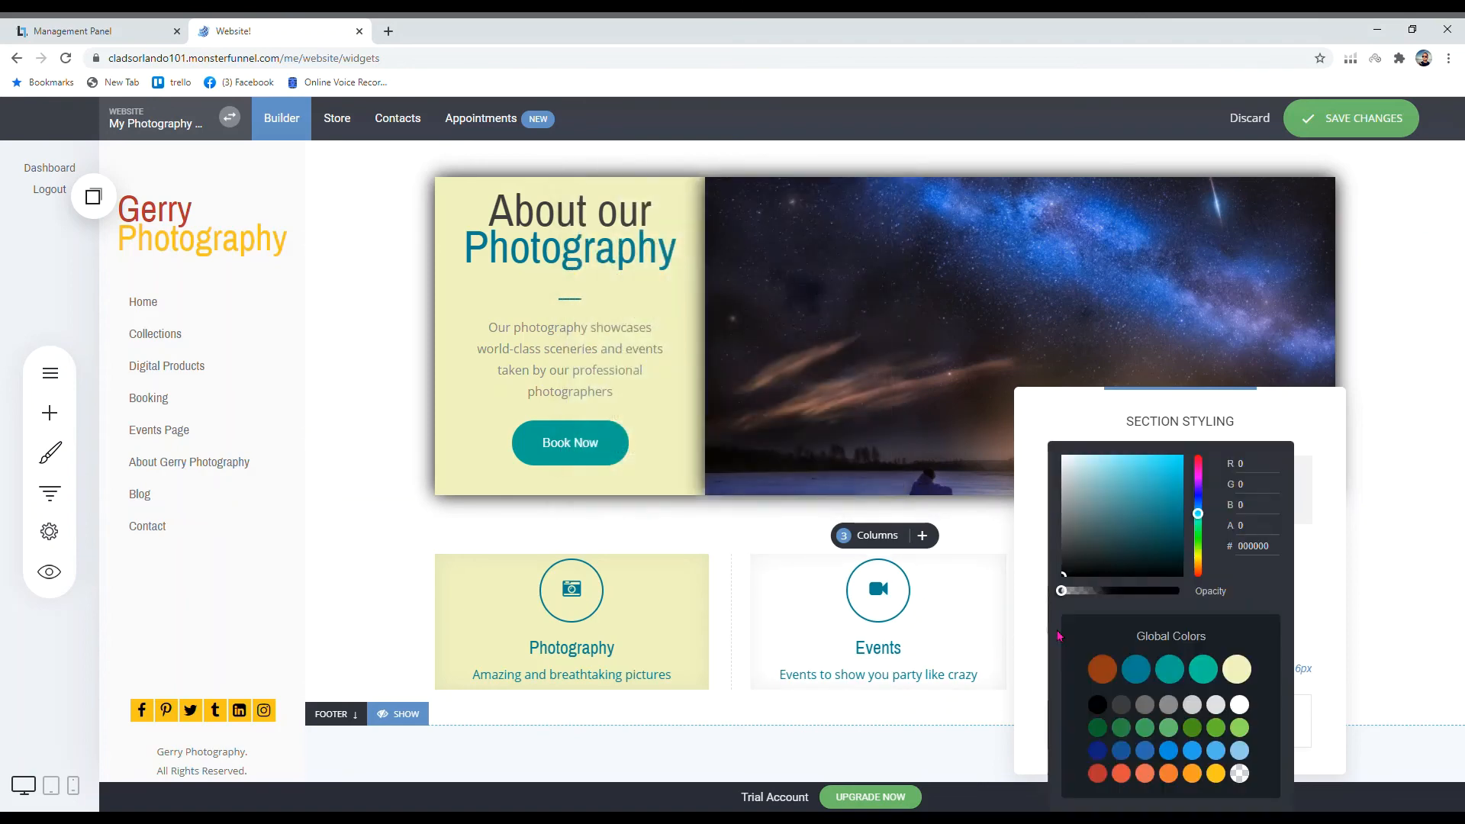
{"action": "left_click", "coordinate": [1236, 669]}
{"action": "left_click", "coordinate": [963, 619]}
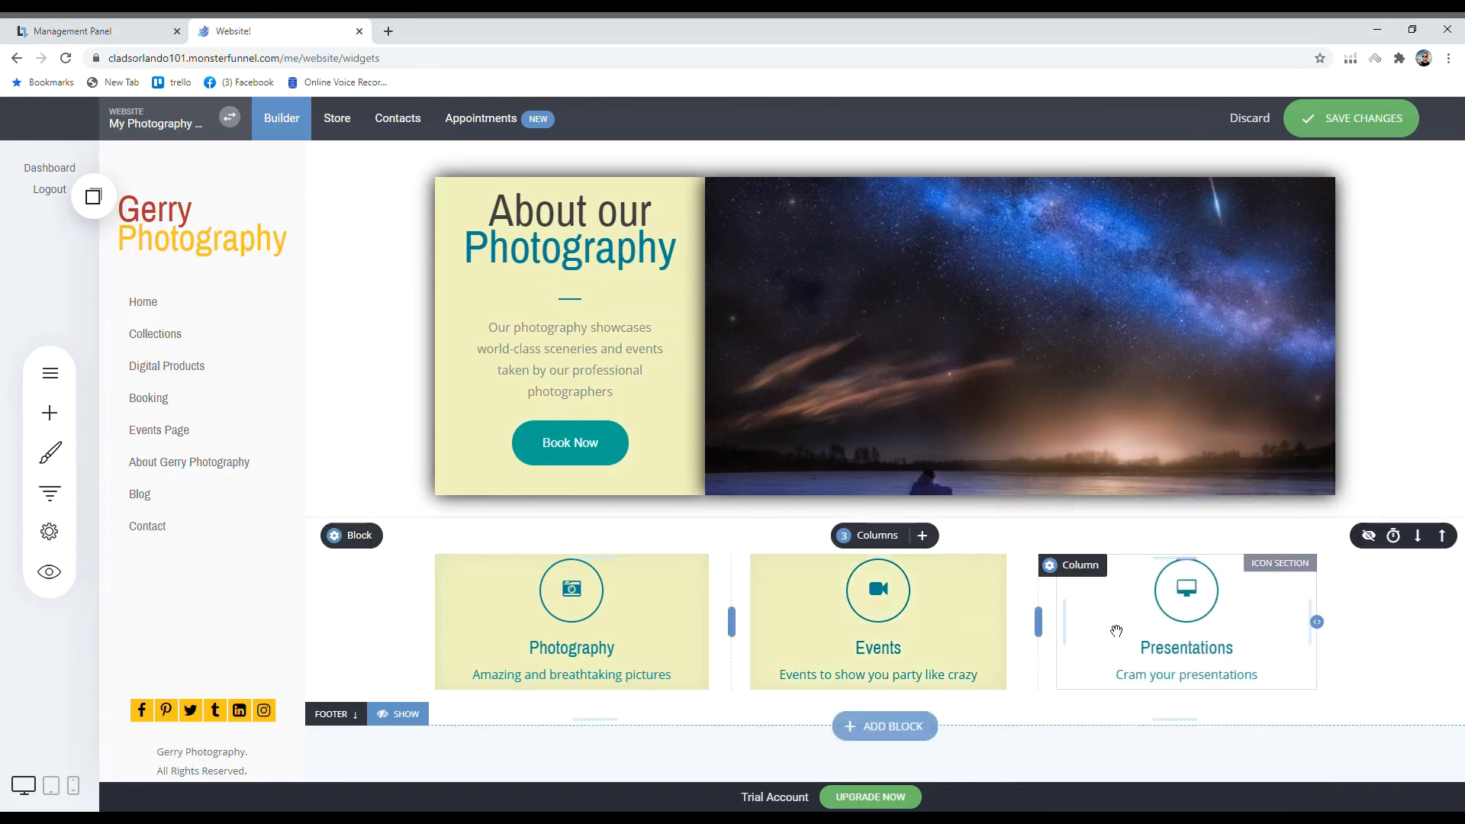
Step: Set the background color of the Presentations icon section to the pale yellow global color #F0F3BD
{"action": "mouse_move", "coordinate": [1107, 625]}
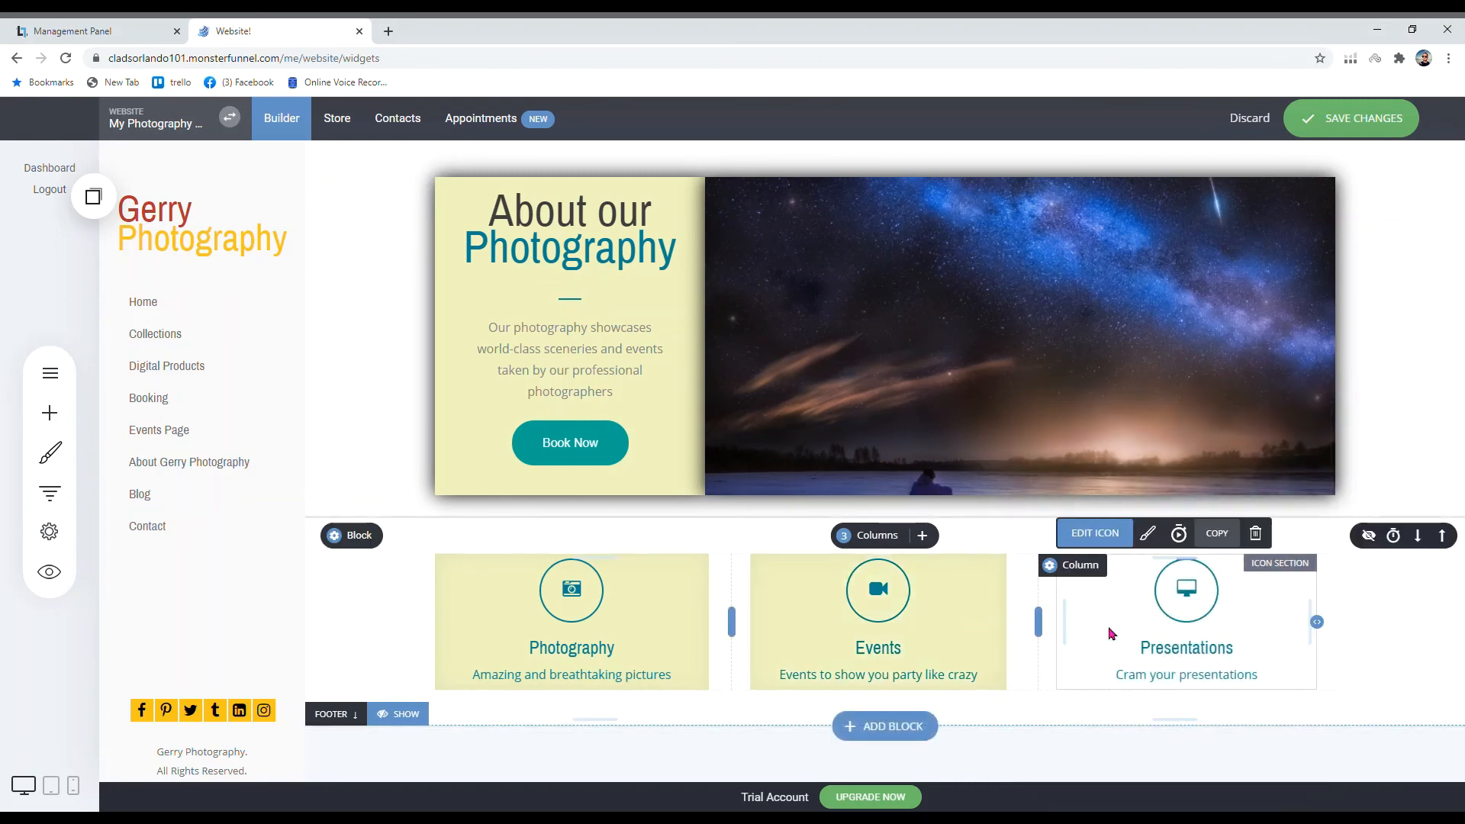
{"action": "left_click", "coordinate": [1147, 532]}
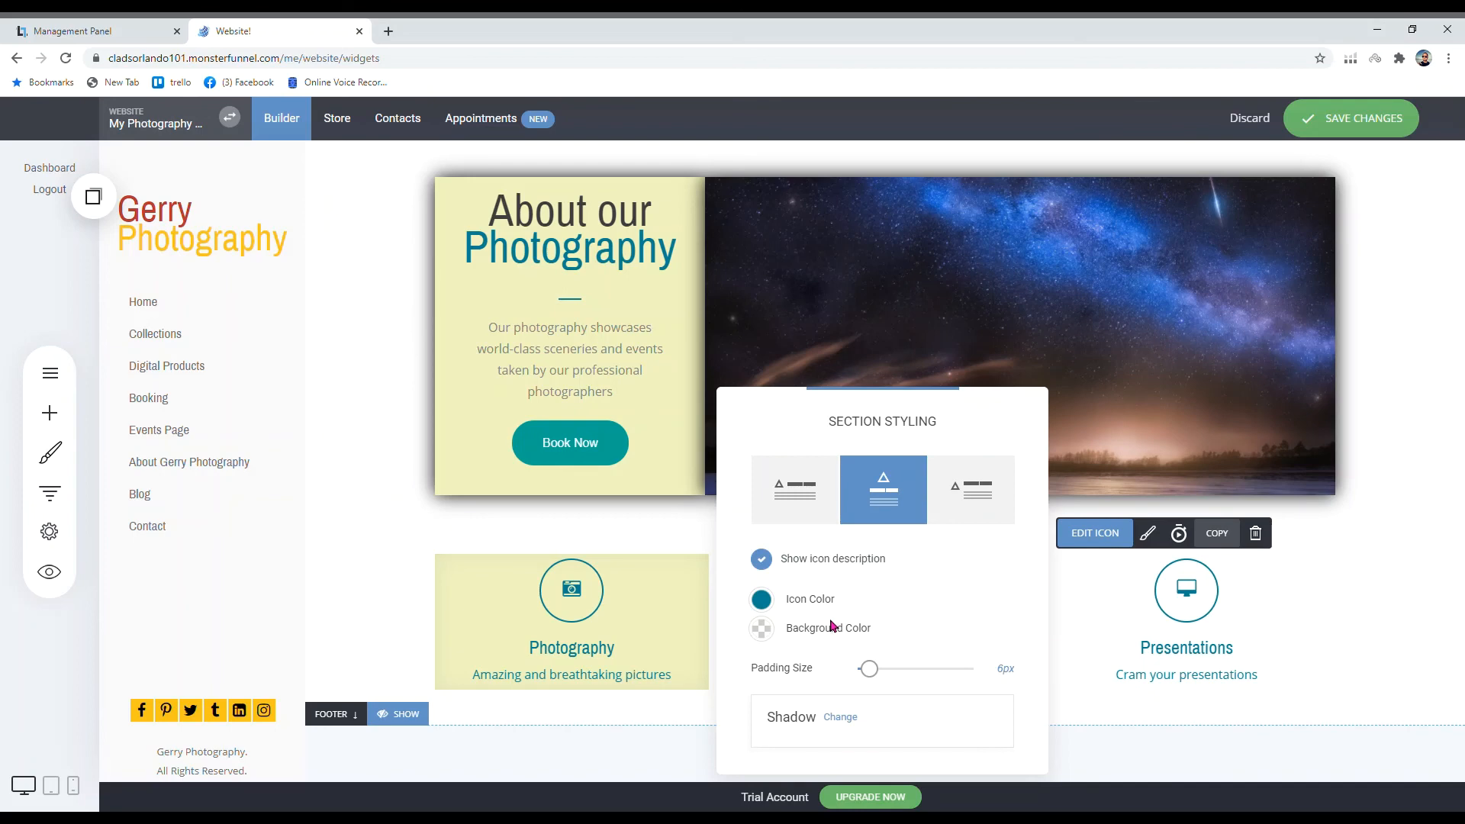
{"action": "left_click", "coordinate": [762, 627]}
{"action": "left_click", "coordinate": [943, 669]}
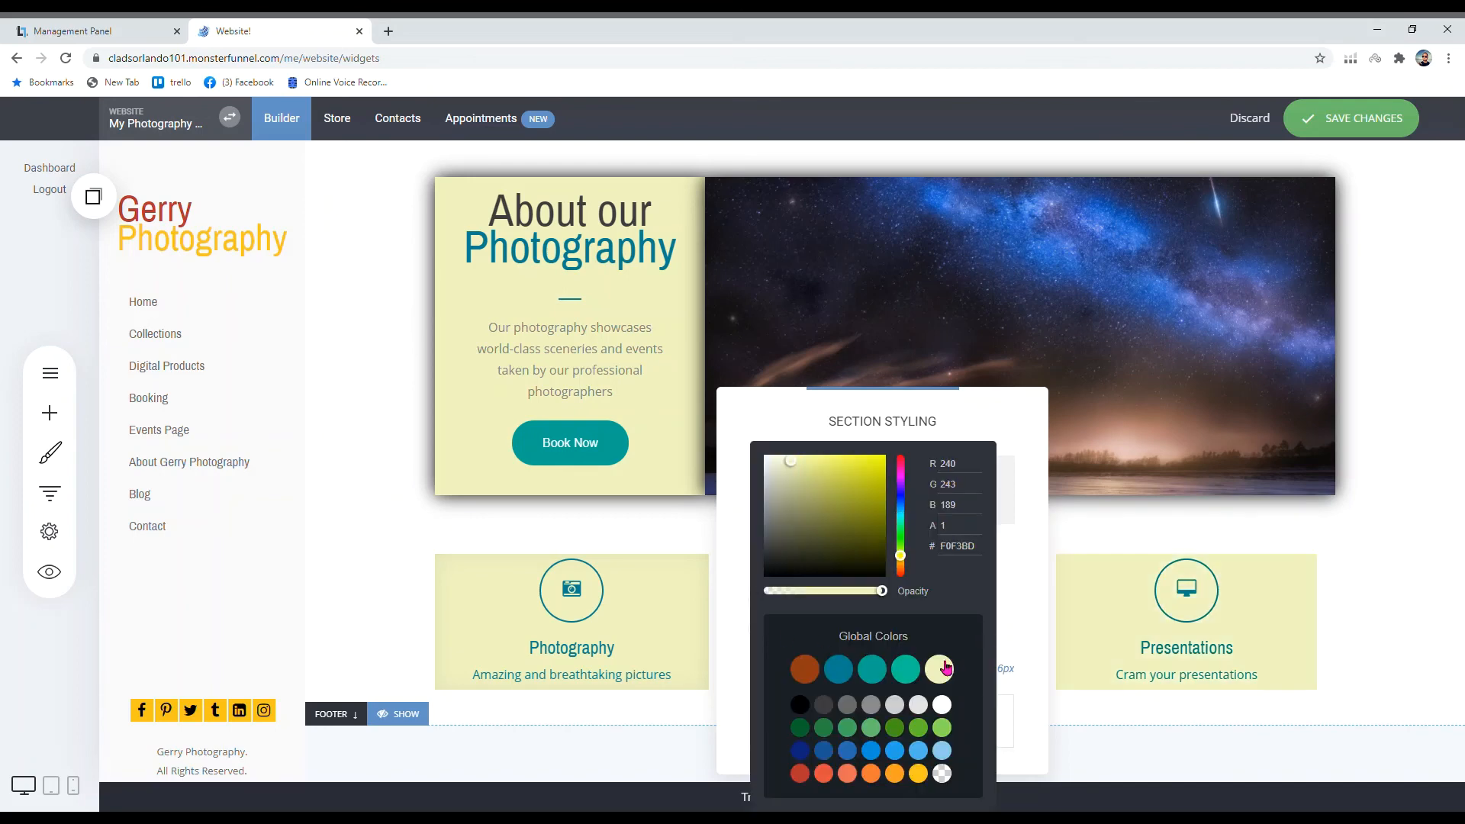
{"action": "left_click", "coordinate": [1010, 646]}
Step: Apply an inner shadow to the Presentations icon section
{"action": "left_click", "coordinate": [840, 717]}
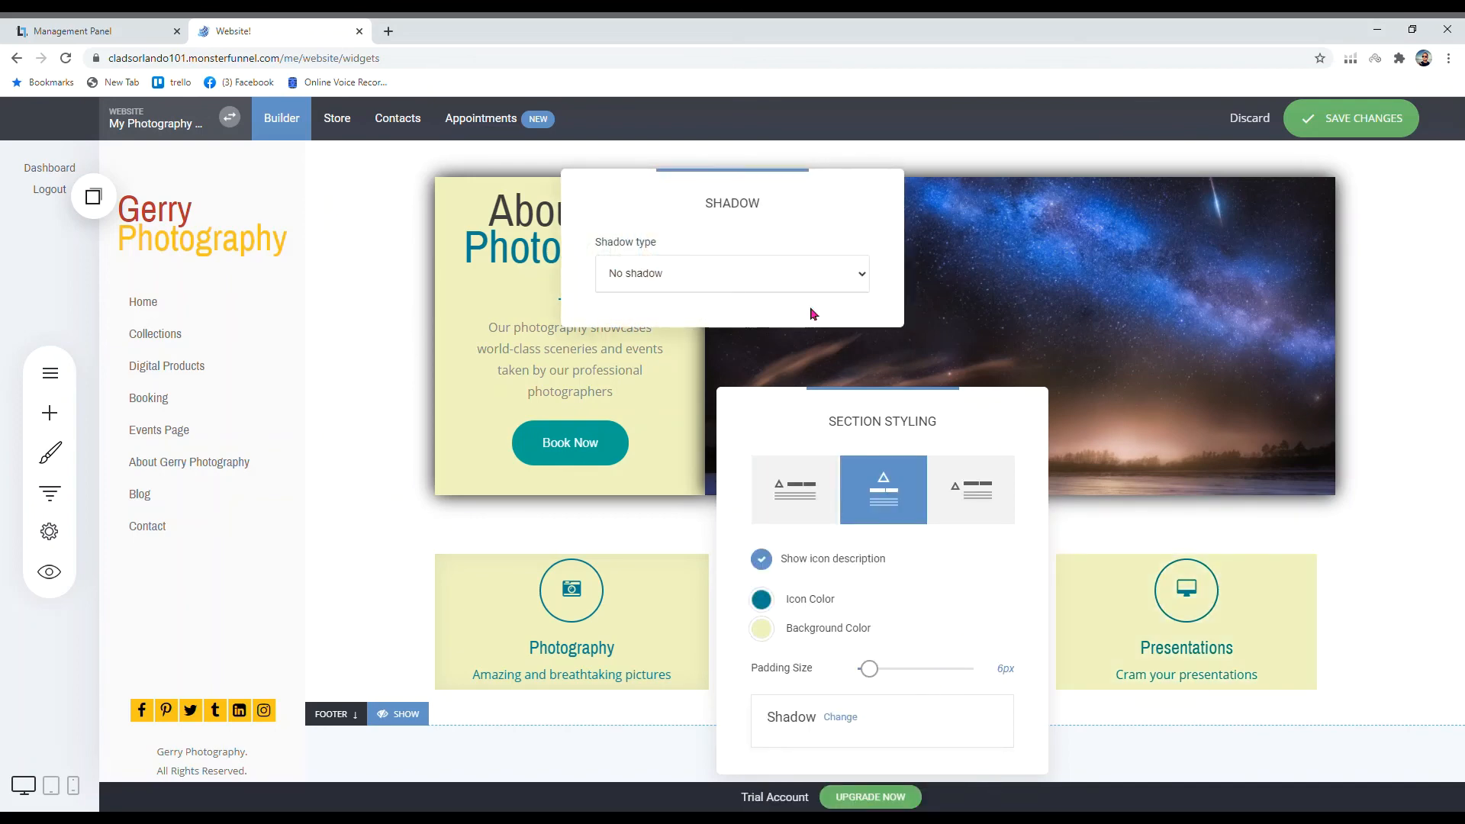
{"action": "left_click", "coordinate": [807, 275]}
{"action": "left_click", "coordinate": [807, 328]}
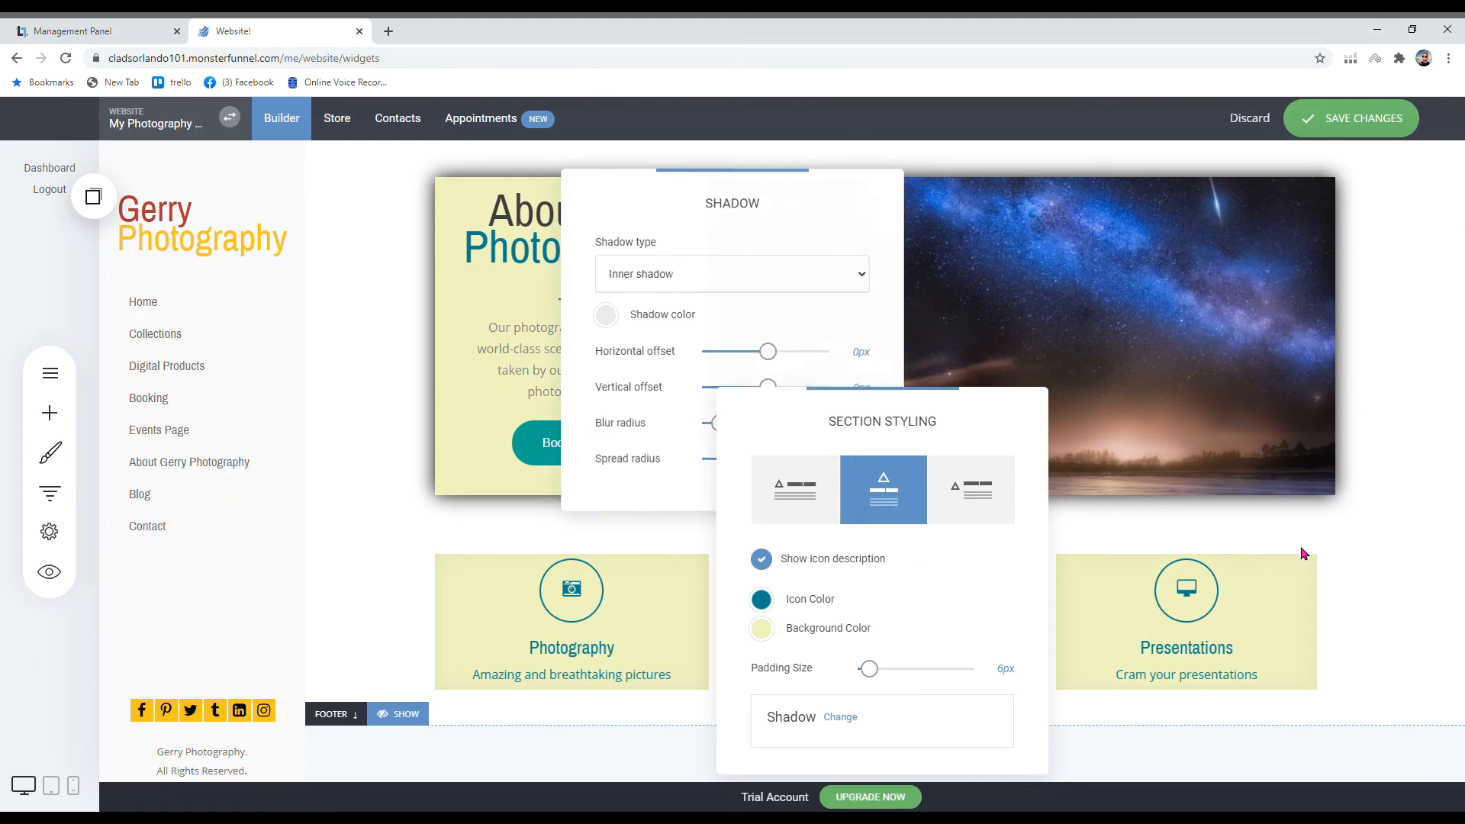
{"action": "left_click", "coordinate": [1330, 549]}
{"action": "left_click", "coordinate": [1330, 532]}
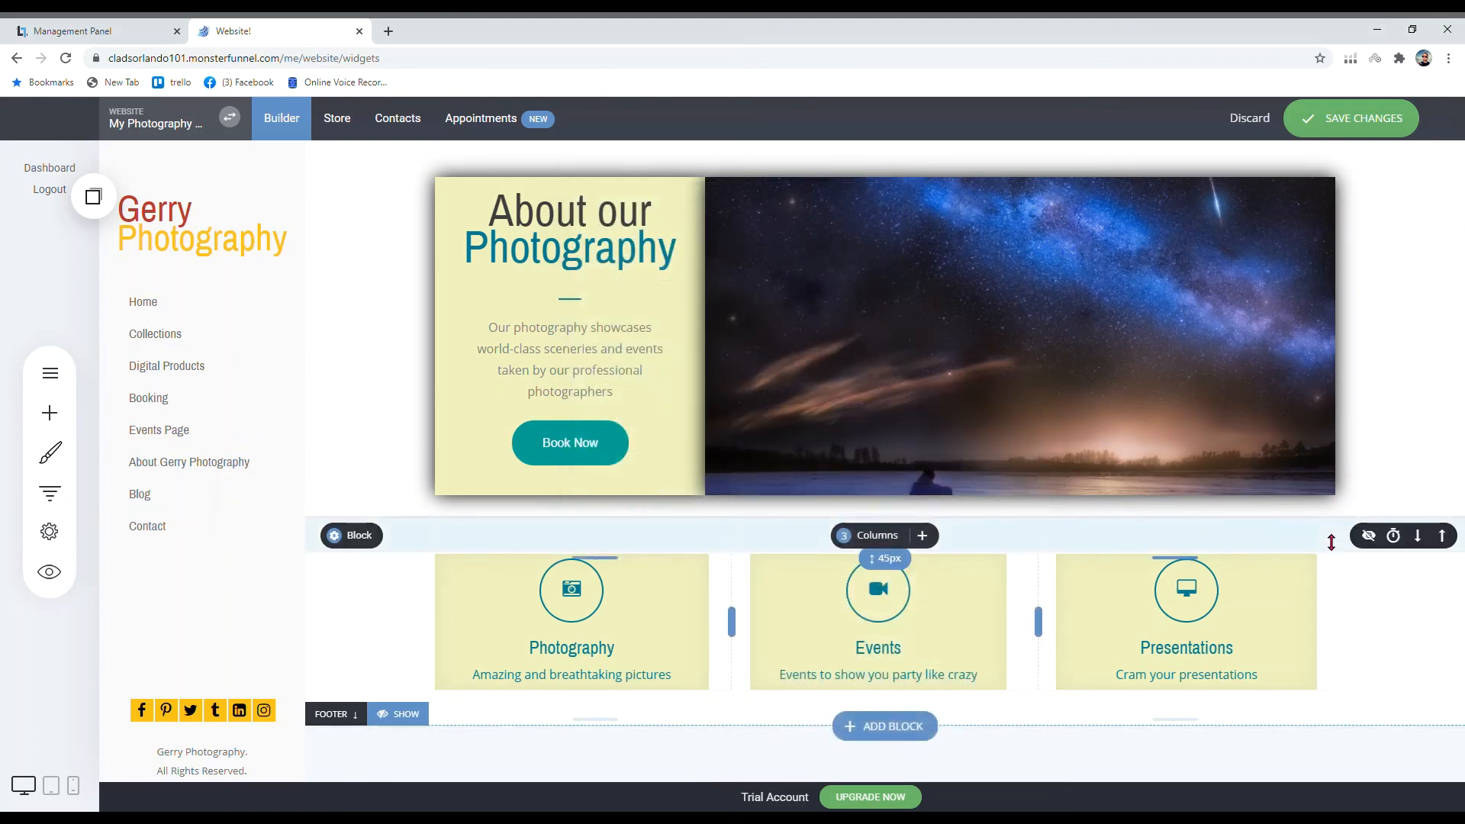
Step: Save the changes, check the styled icon sections in the desktop page preview and return to the builder
{"action": "left_click", "coordinate": [1335, 120]}
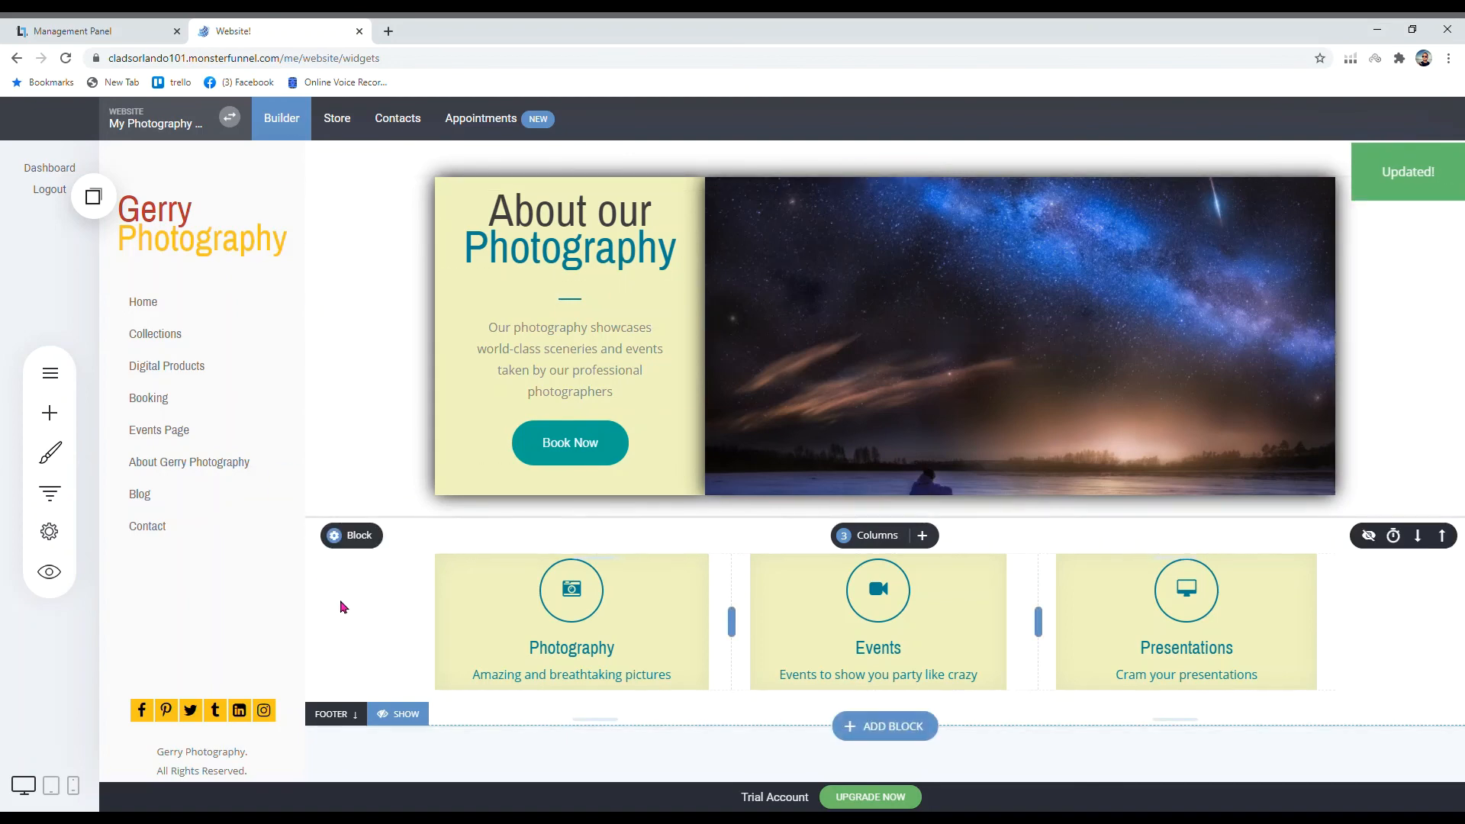
{"action": "left_click", "coordinate": [49, 571]}
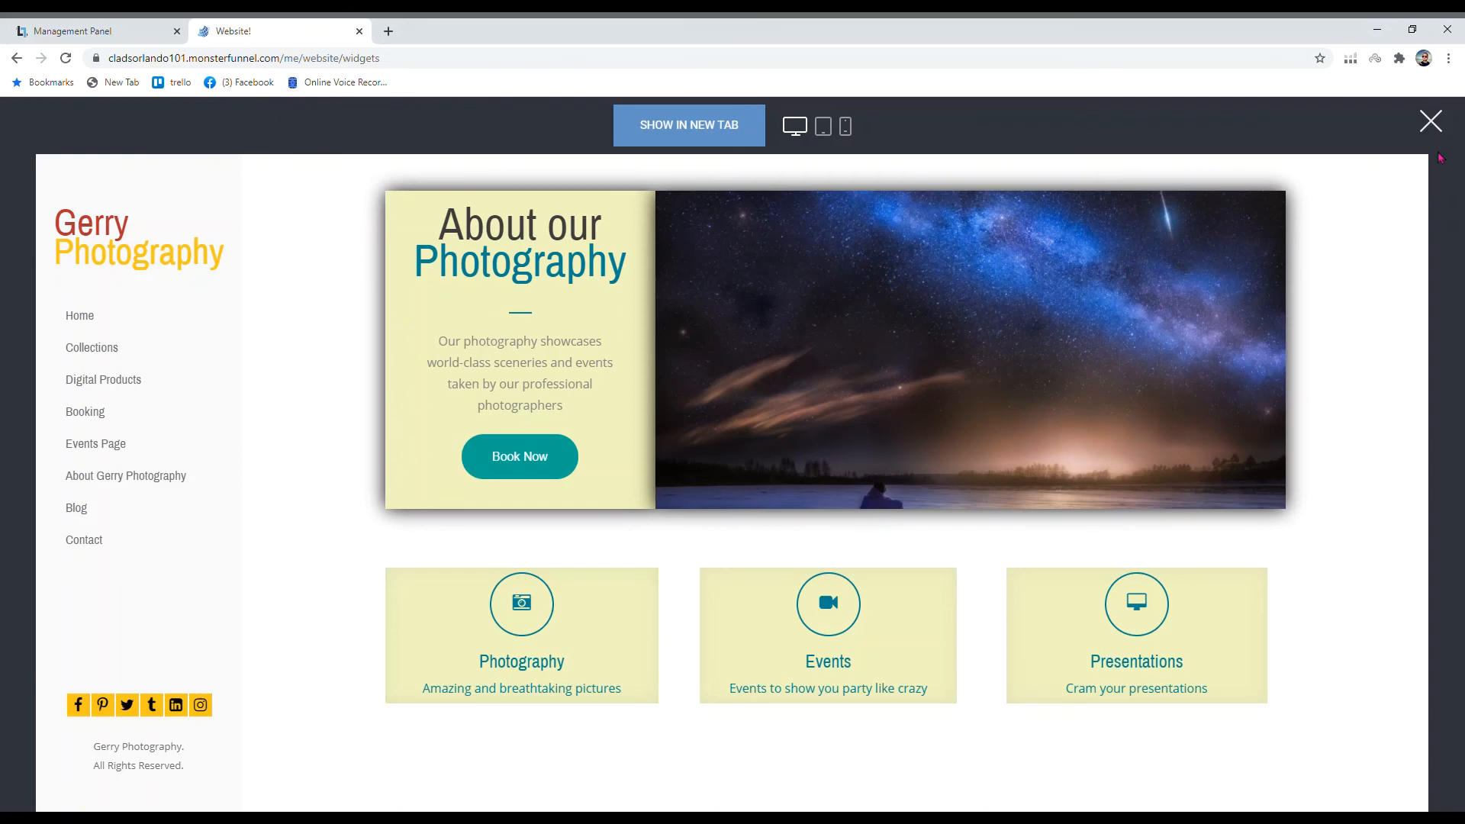
{"action": "left_click", "coordinate": [1430, 120]}
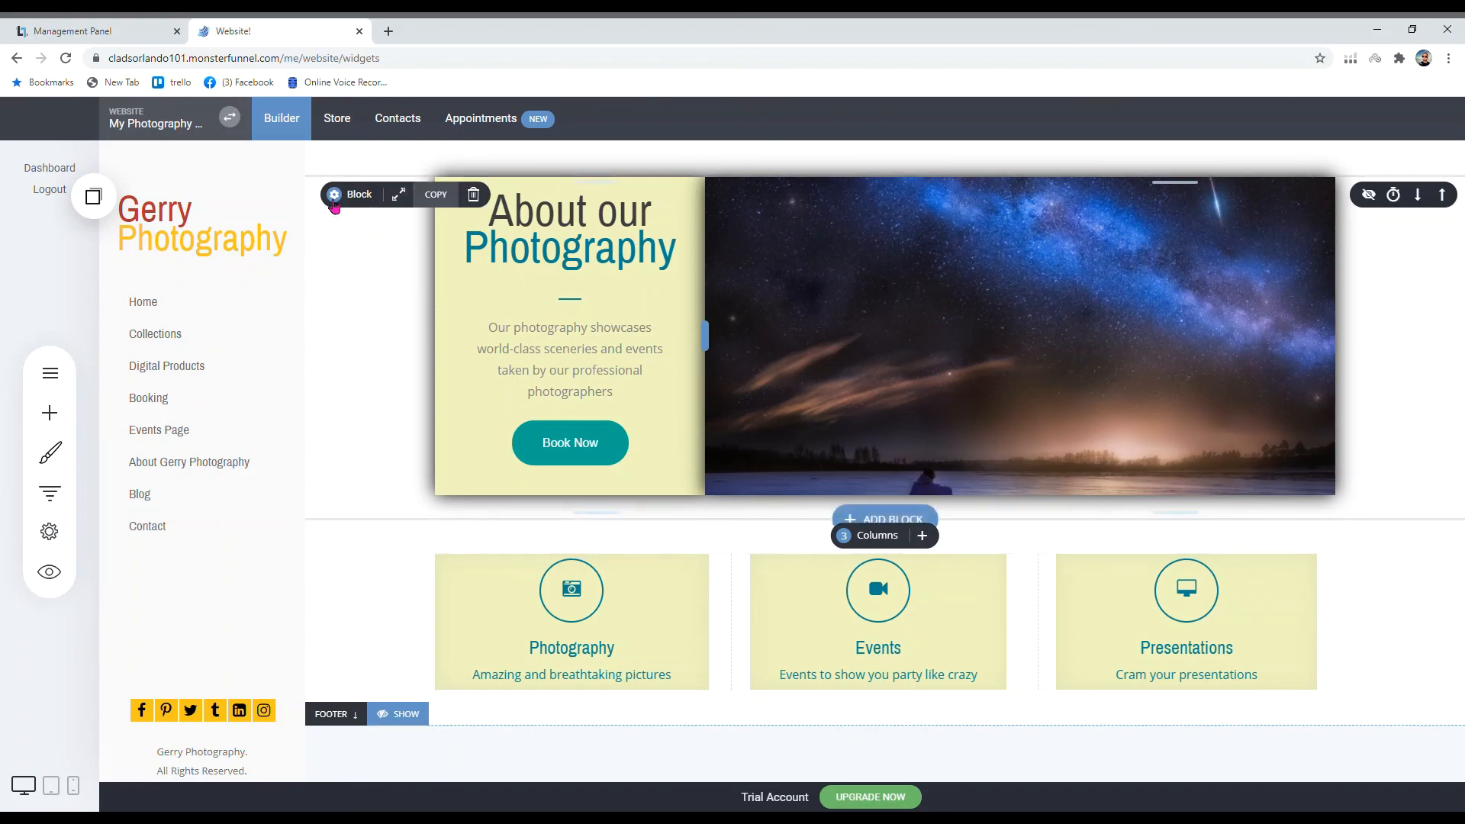
Step: Set the background color of the narrow block above the About our Photography block to light gray #E1E1E1
{"action": "left_click", "coordinate": [351, 160]}
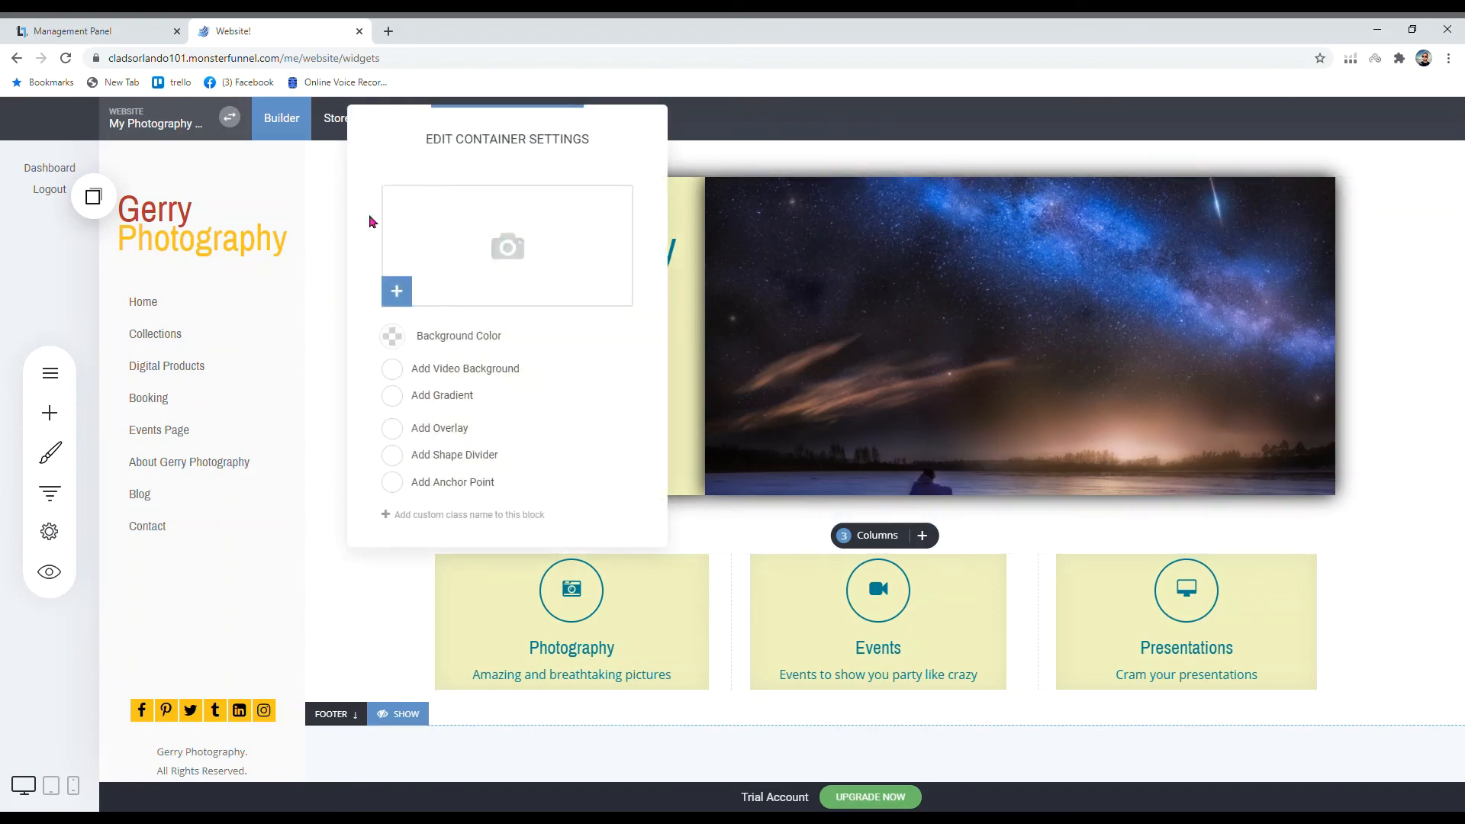
{"action": "left_click", "coordinate": [393, 336]}
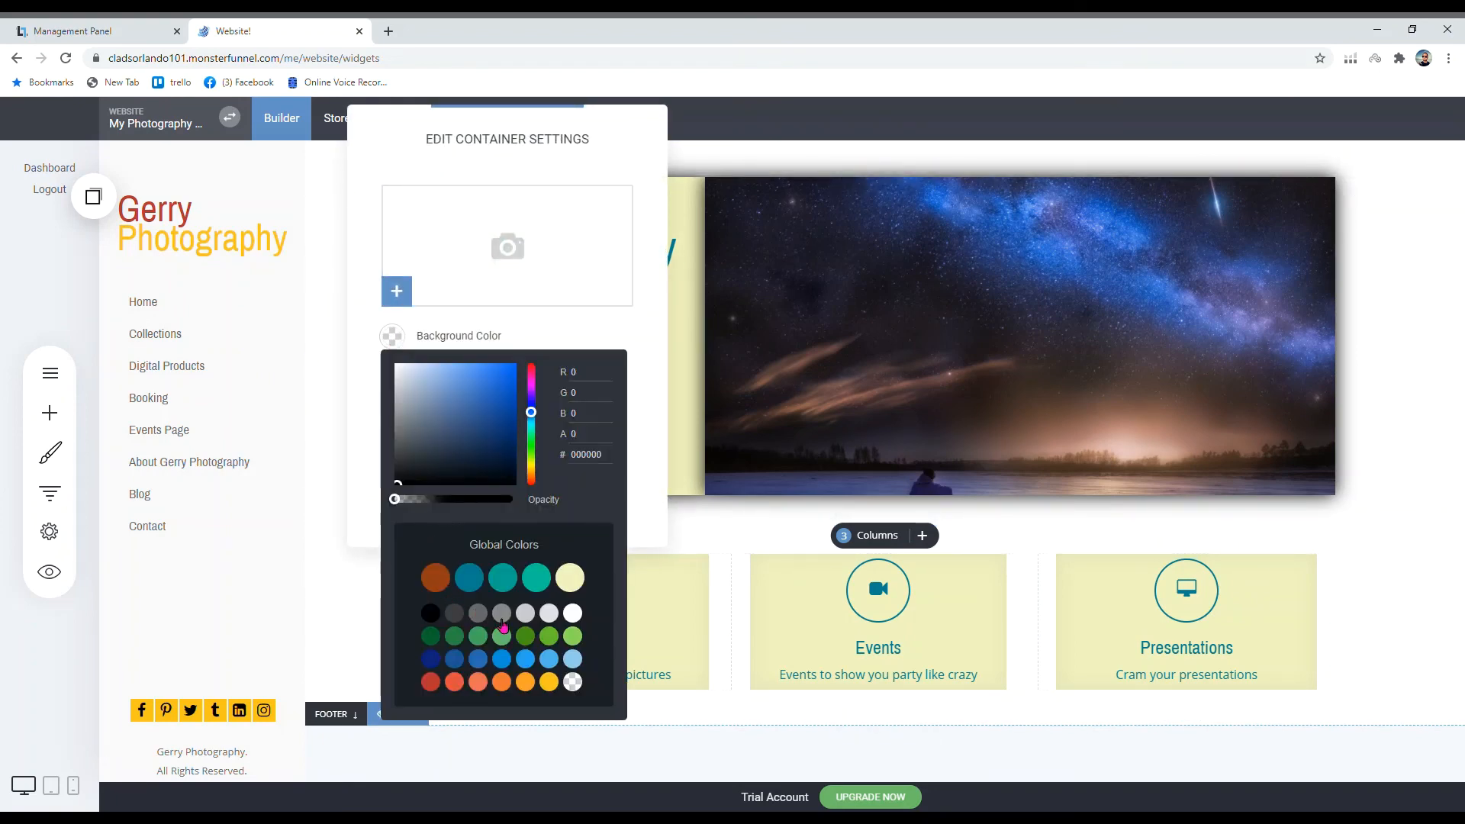
{"action": "left_click", "coordinate": [527, 616]}
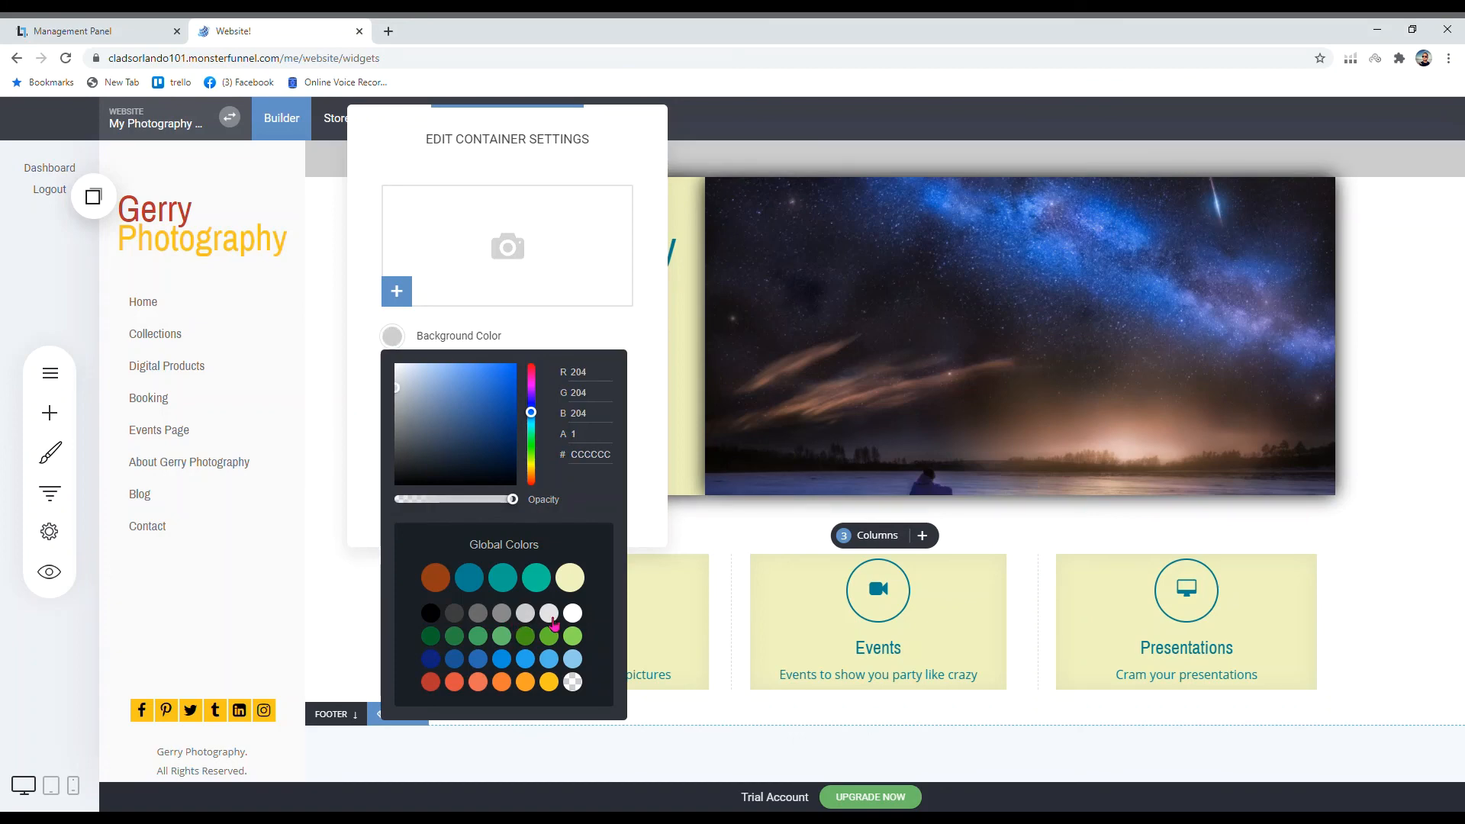
{"action": "left_click", "coordinate": [551, 620]}
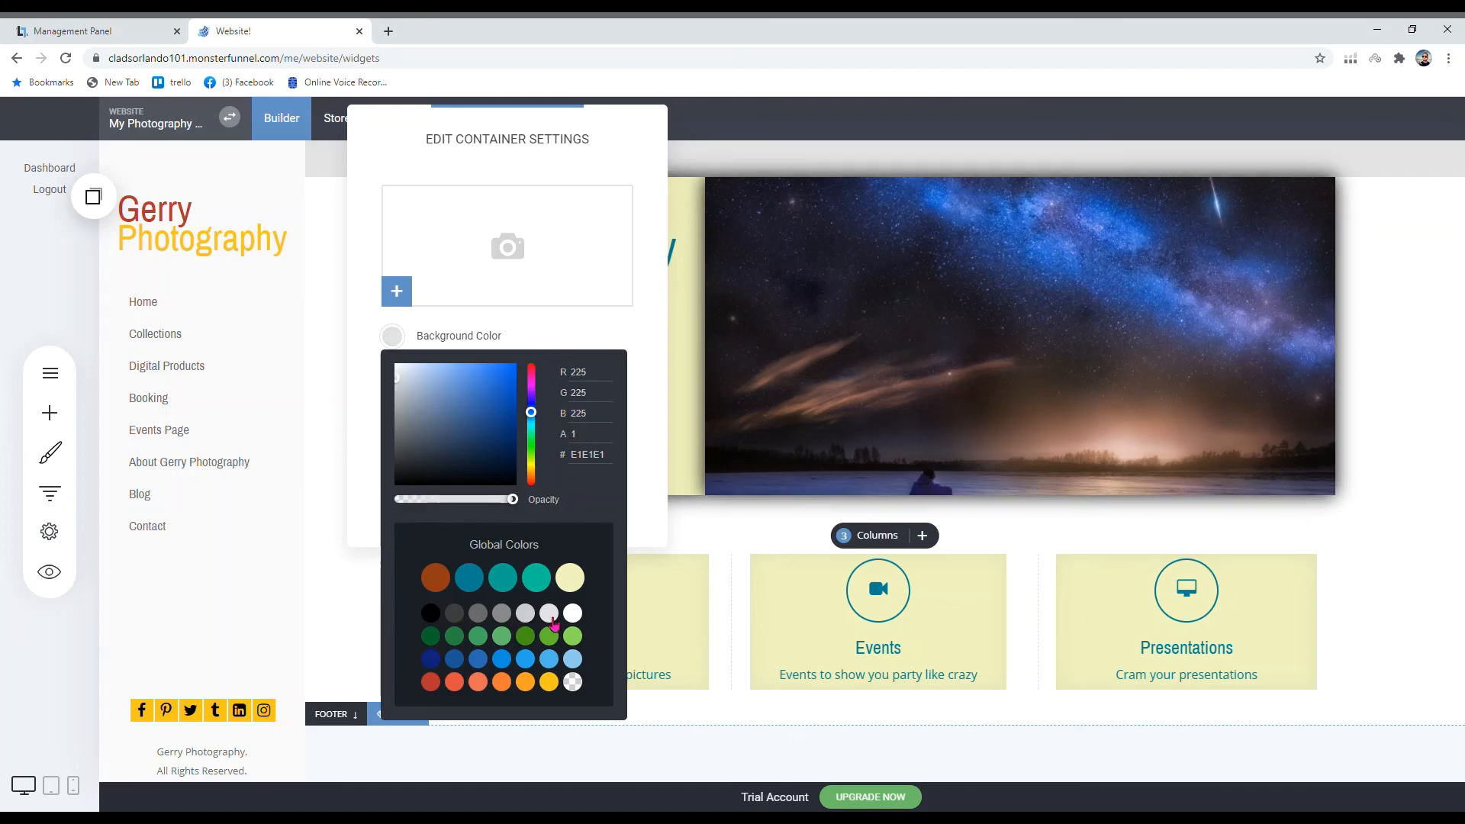
{"action": "left_click", "coordinate": [328, 420]}
Step: Set the background color of the About our Photography block to the same light gray #E1E1E1
{"action": "left_click", "coordinate": [322, 194]}
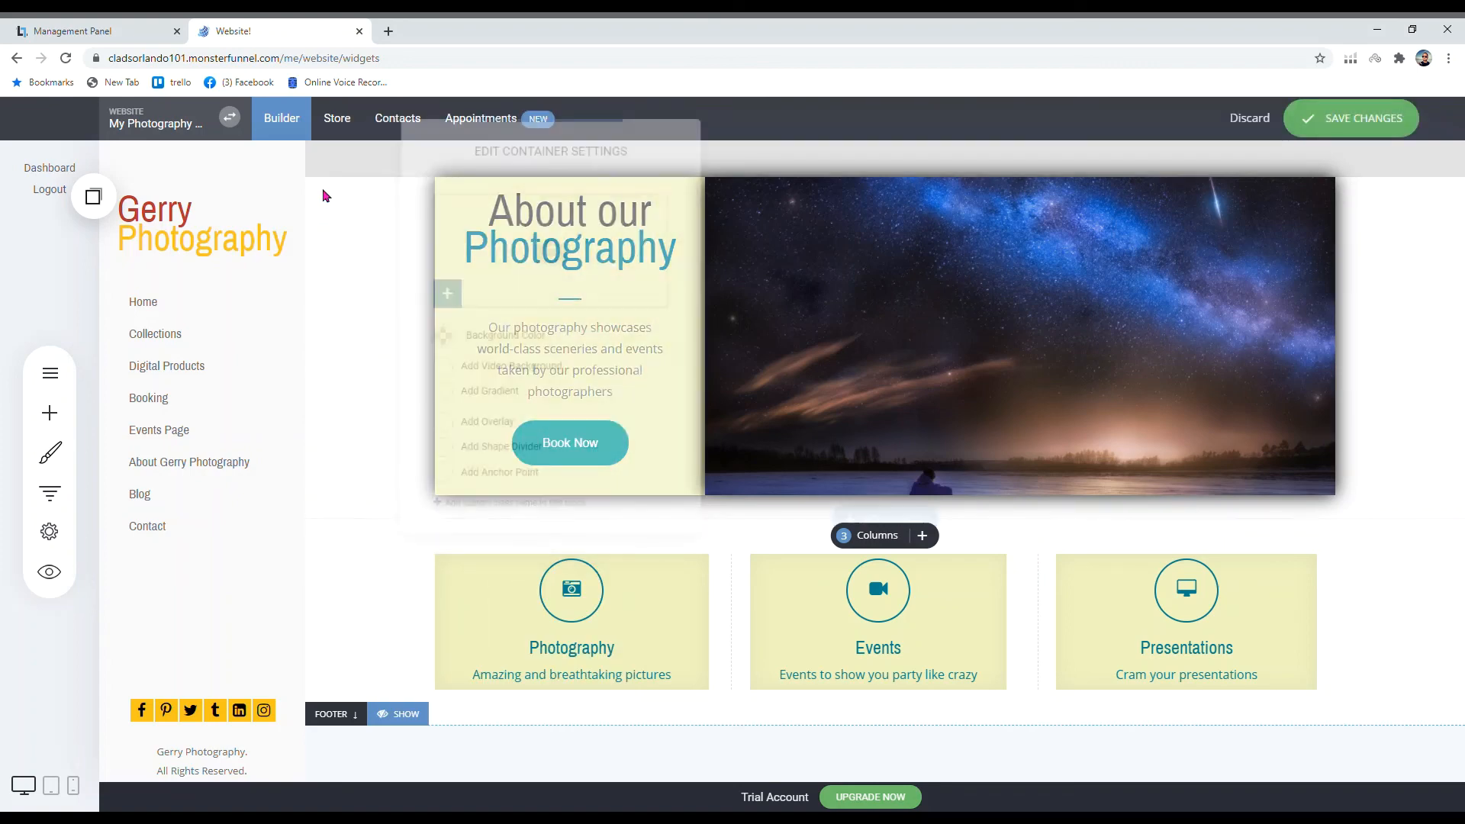
{"action": "left_click", "coordinate": [437, 336]}
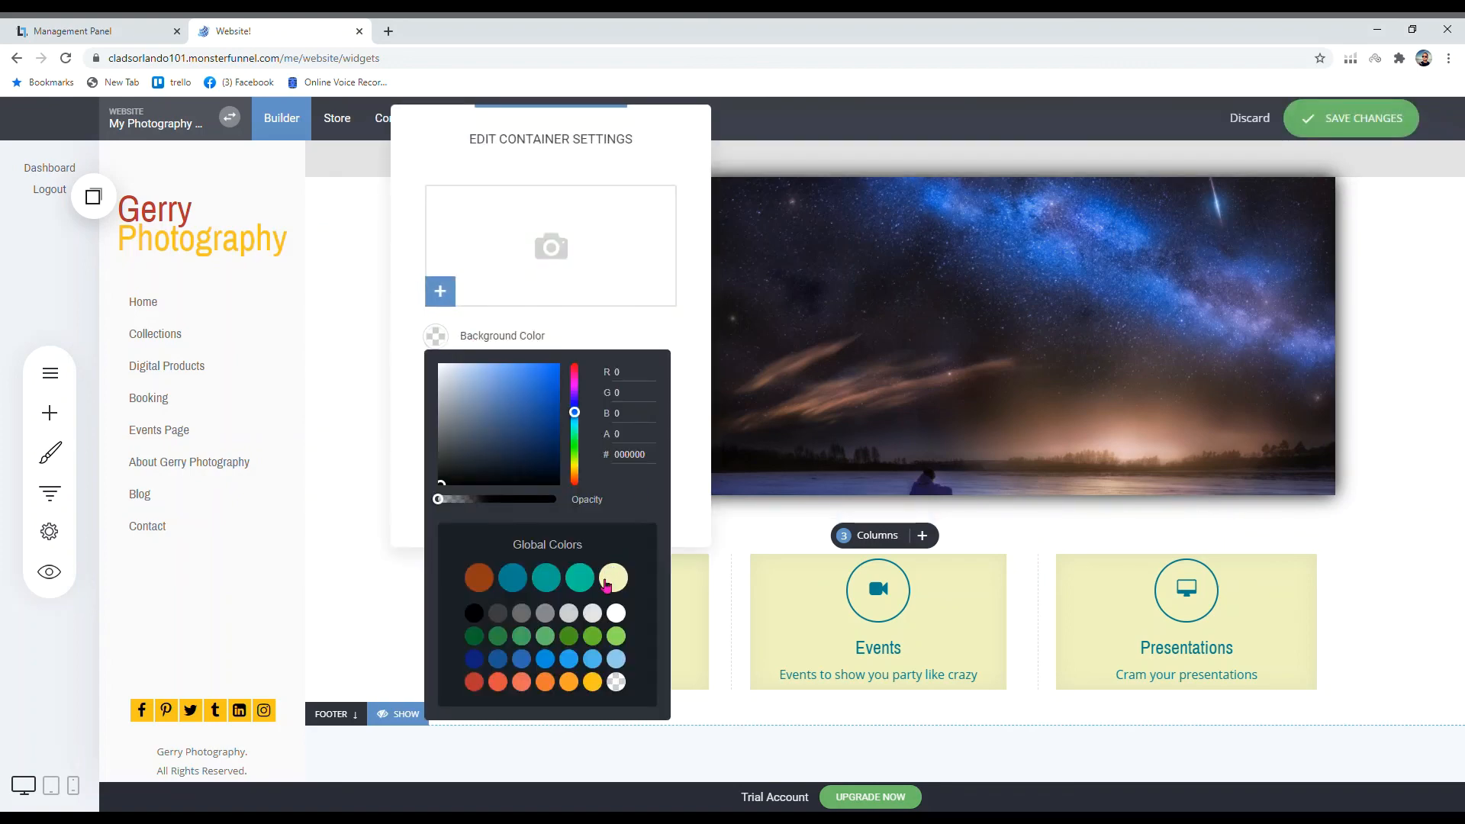
{"action": "left_click", "coordinate": [595, 615]}
{"action": "left_click", "coordinate": [317, 608]}
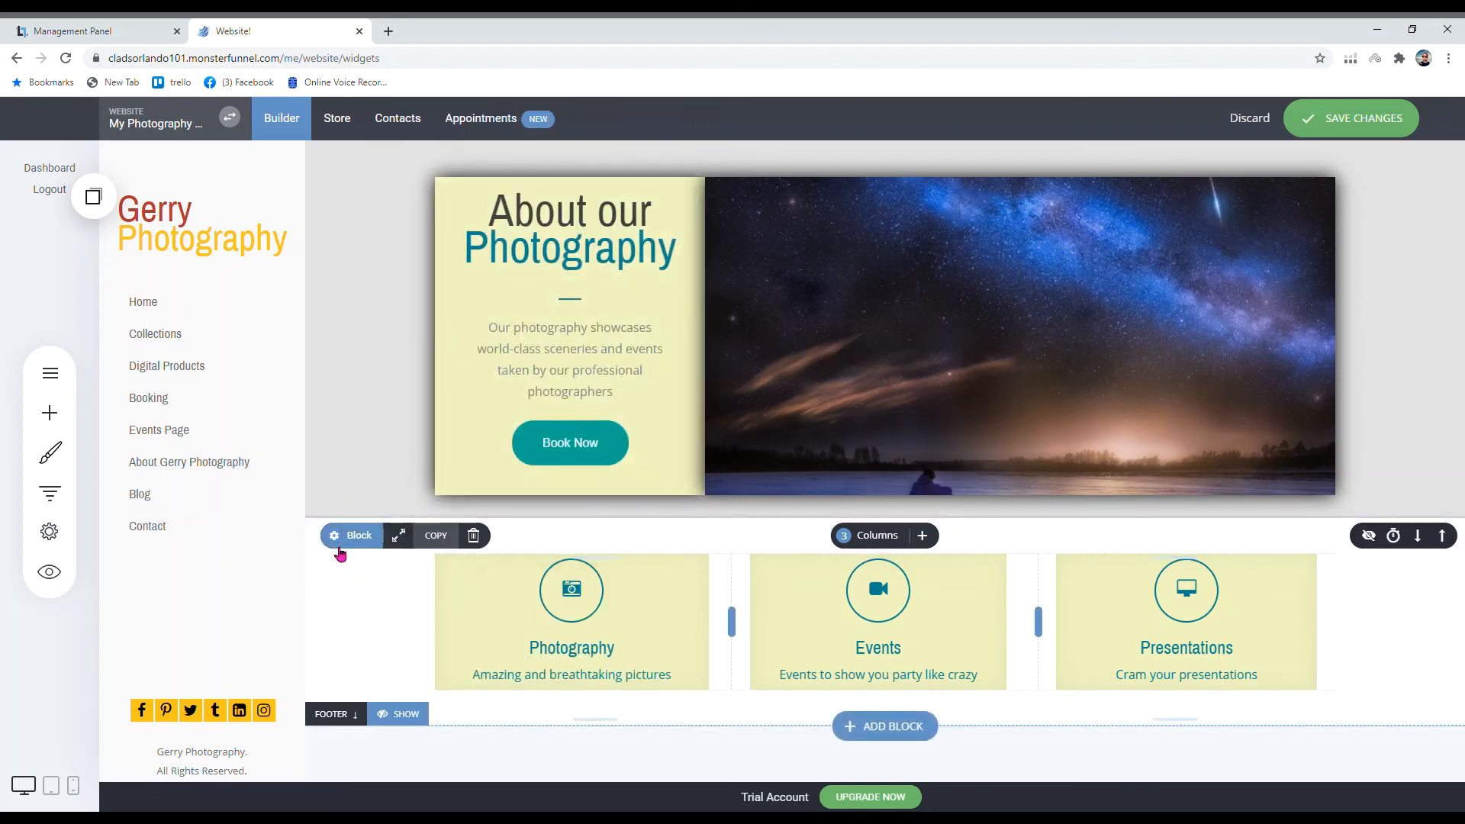
Step: Set the background color of the block holding the three icon sections to the same light gray
{"action": "left_click", "coordinate": [341, 546]}
{"action": "left_click", "coordinate": [445, 529]}
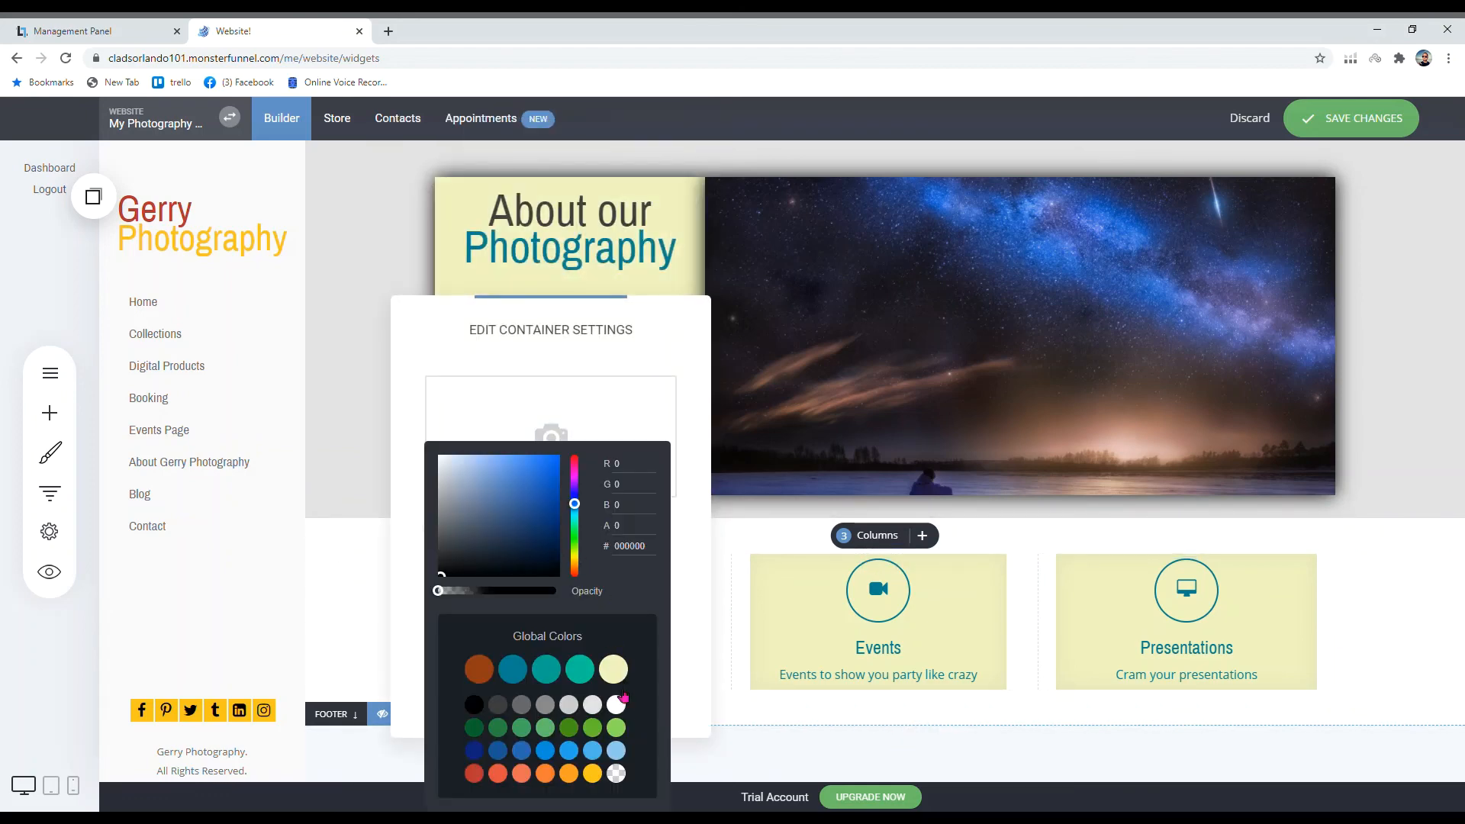
{"action": "left_click", "coordinate": [600, 708]}
{"action": "left_click", "coordinate": [1366, 496]}
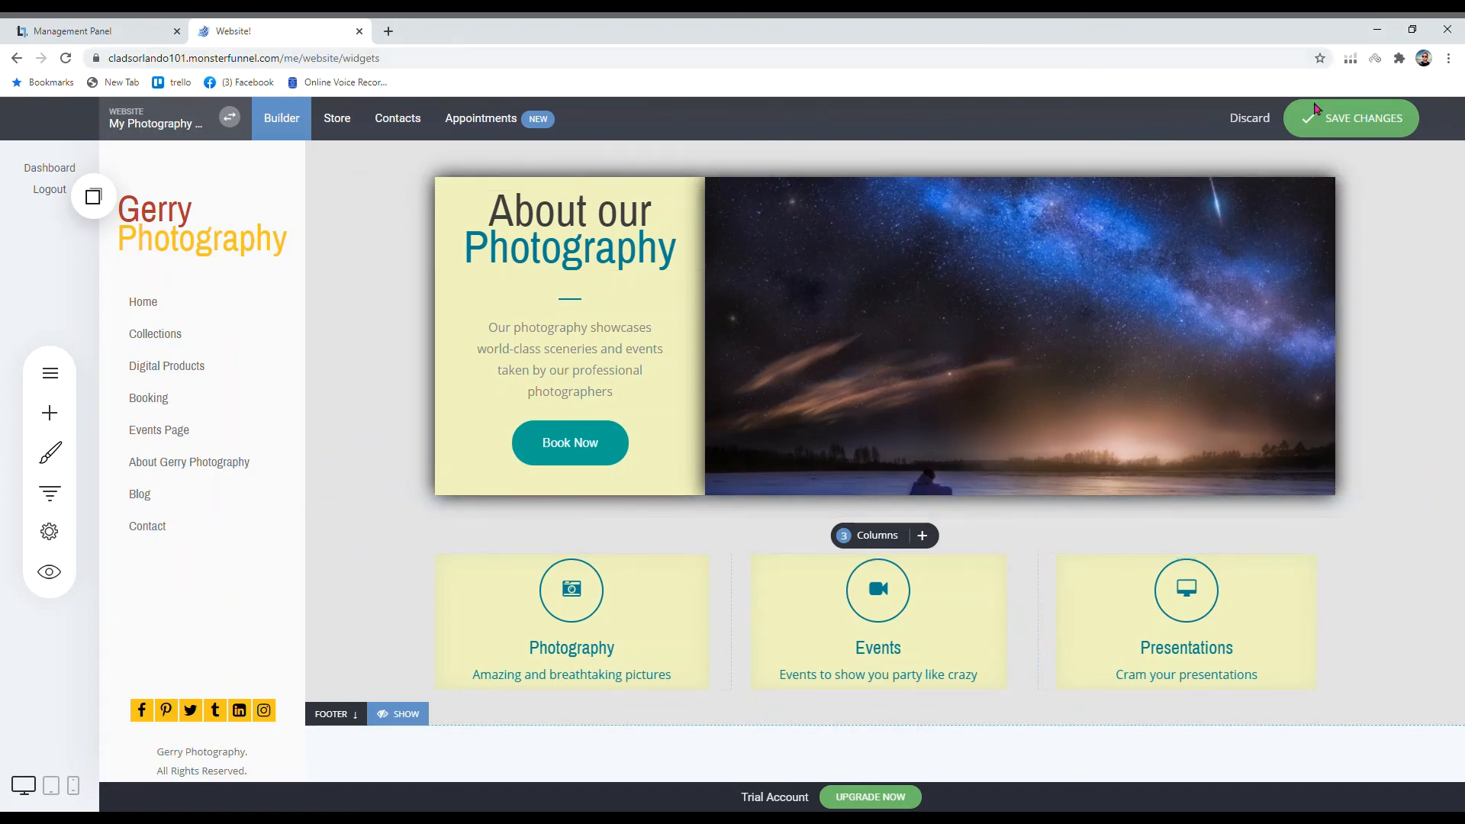
Step: Save the new block backgrounds and open the page preview
{"action": "left_click", "coordinate": [49, 571]}
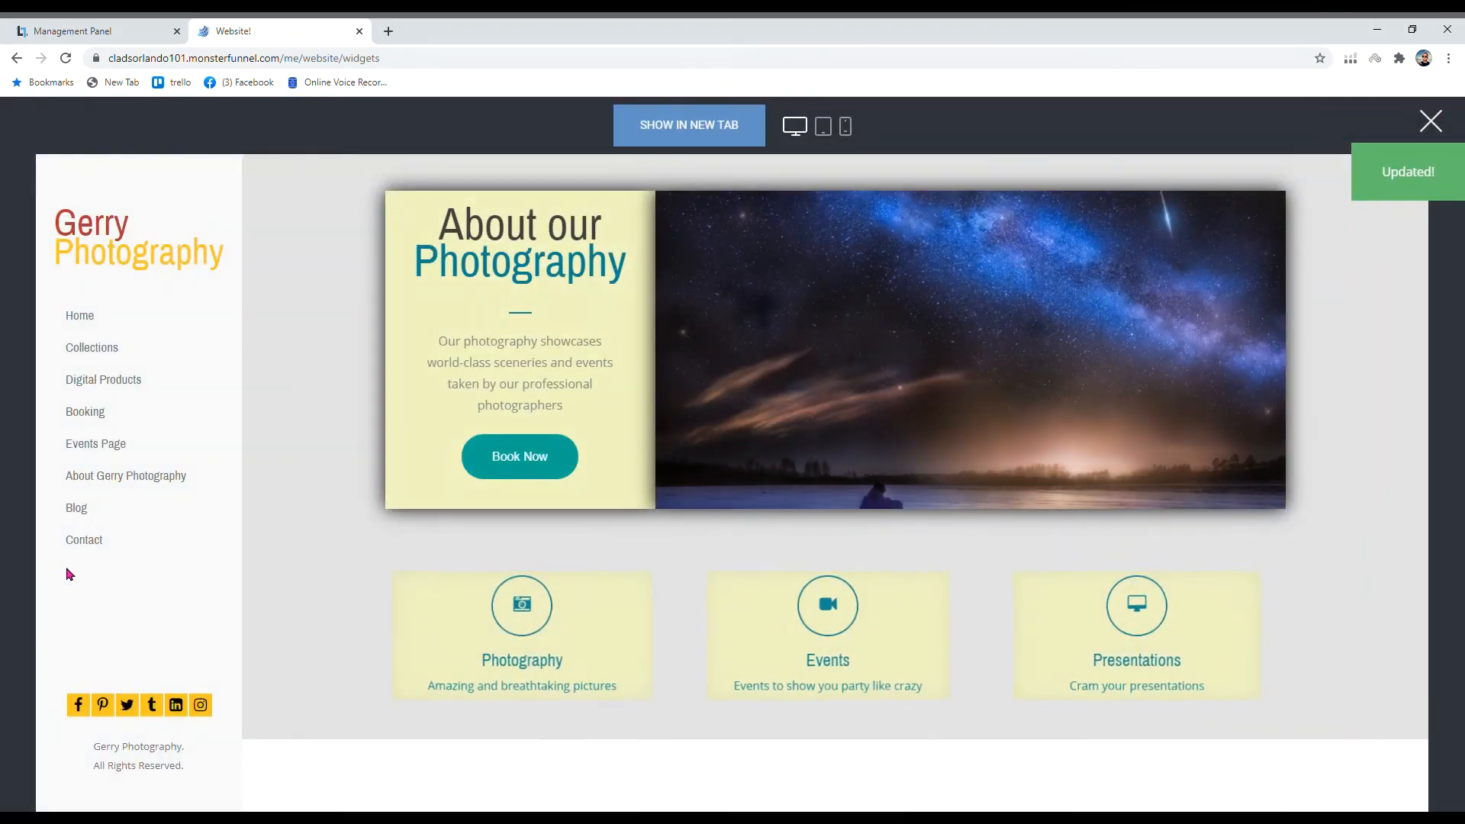